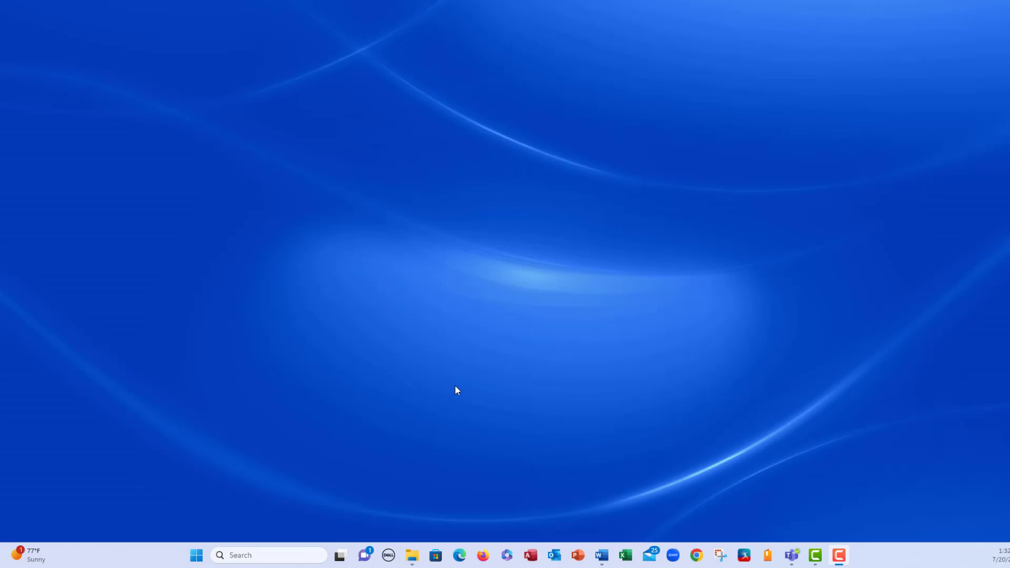
{"action": "left_click", "coordinate": [196, 557]}
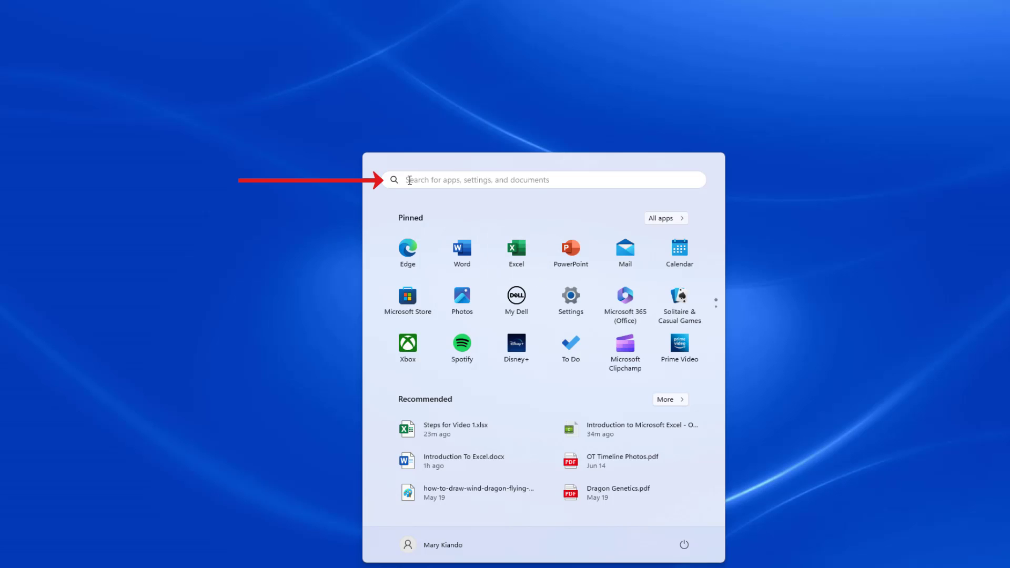
{"action": "left_click", "coordinate": [410, 180]}
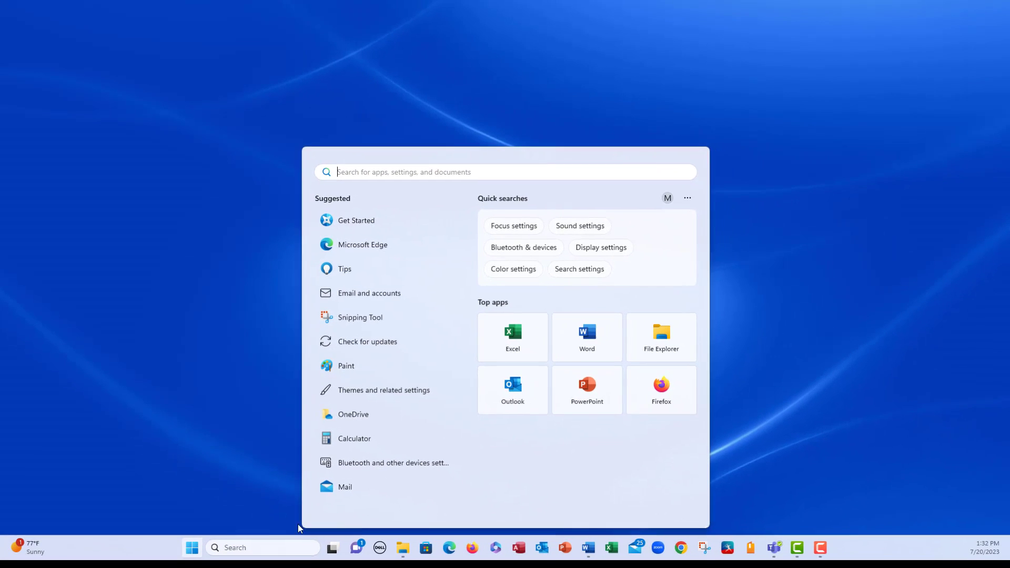
{"action": "left_click", "coordinate": [242, 548]}
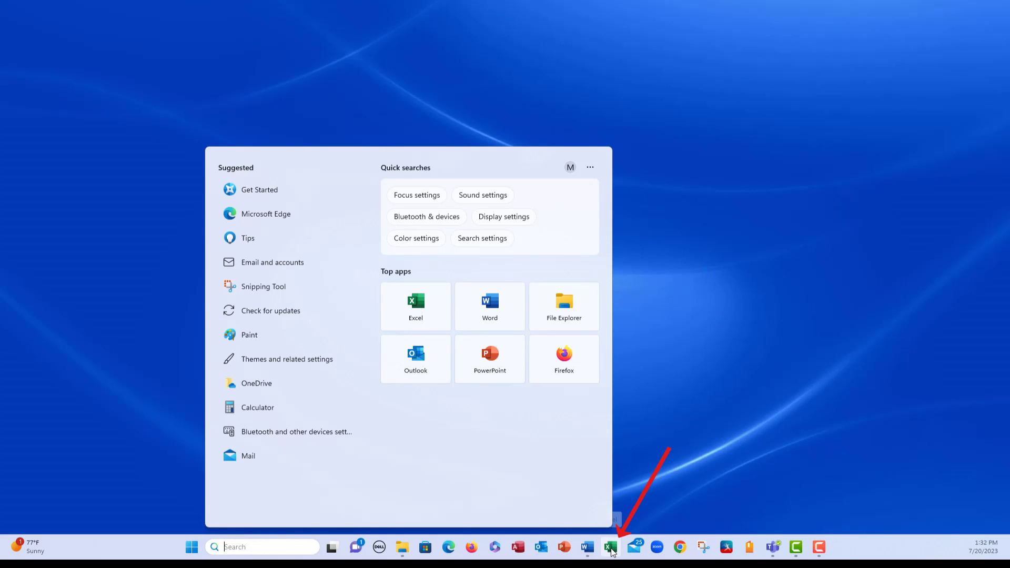
{"action": "left_click", "coordinate": [649, 345]}
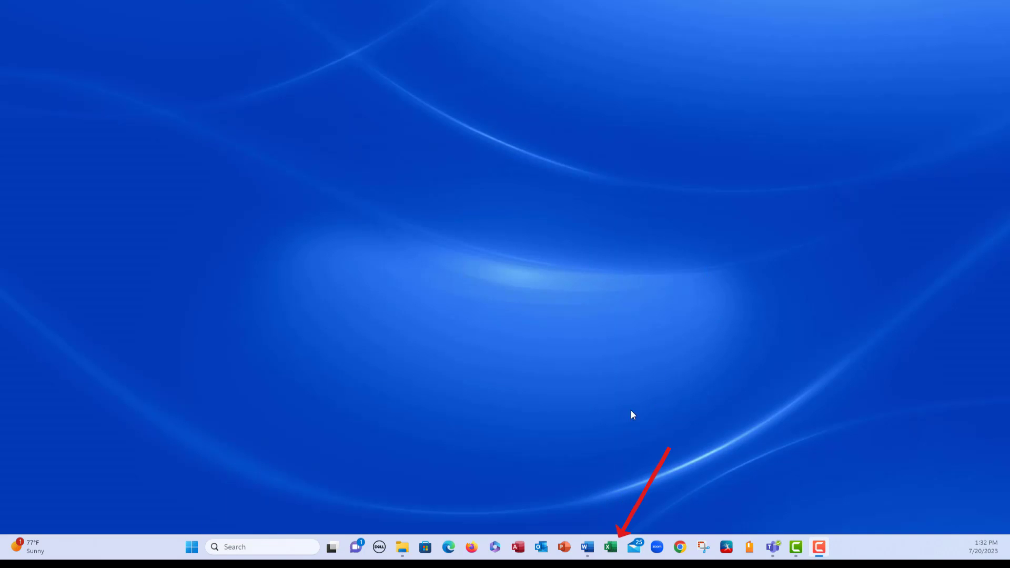
Launch Excel, create a blank workbook and select cell D5
{"action": "left_click", "coordinate": [611, 549]}
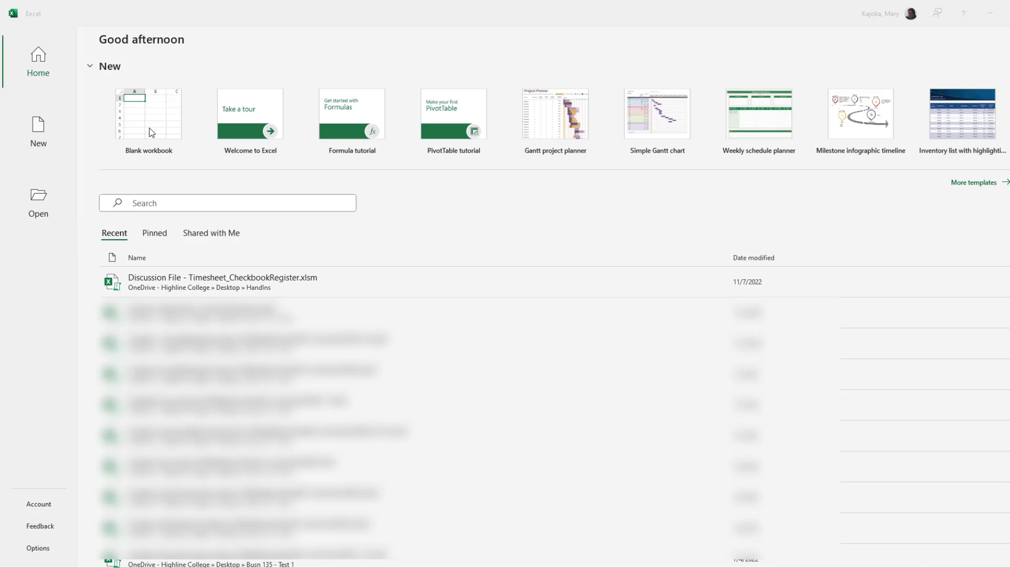
{"action": "key", "text": "Return"}
{"action": "key", "text": "Escape"}
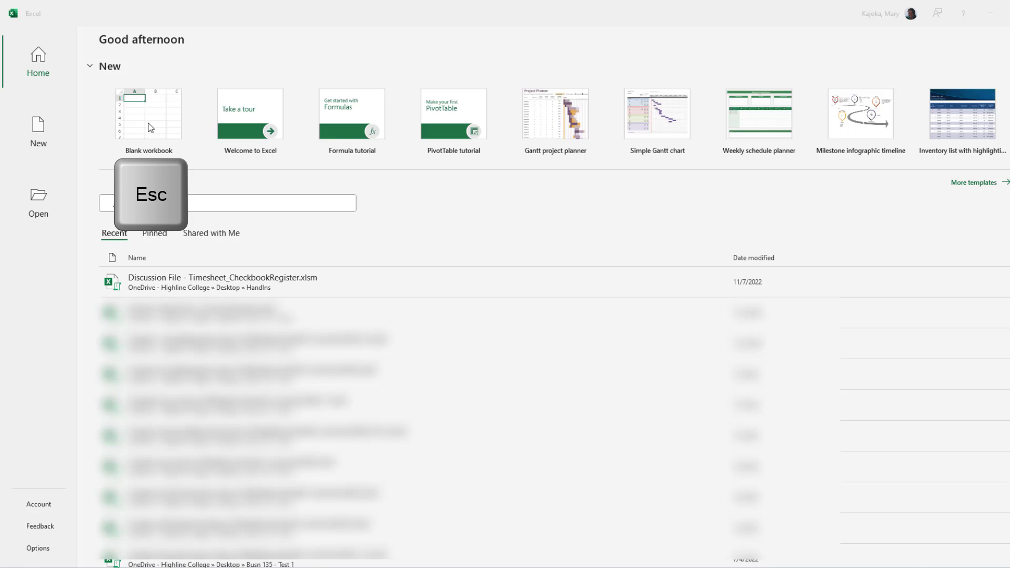
{"action": "left_click", "coordinate": [150, 128]}
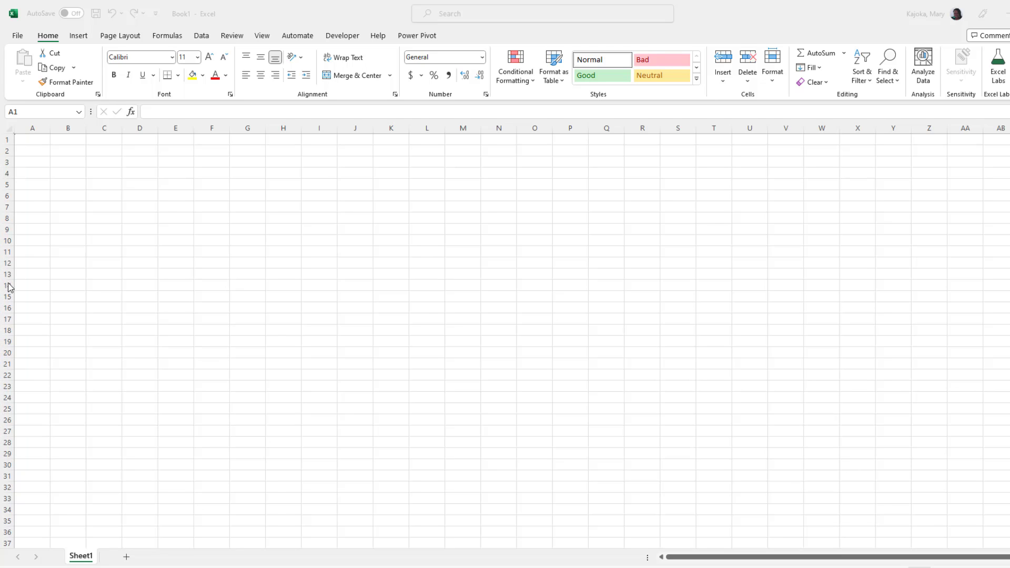
{"action": "left_click", "coordinate": [142, 186]}
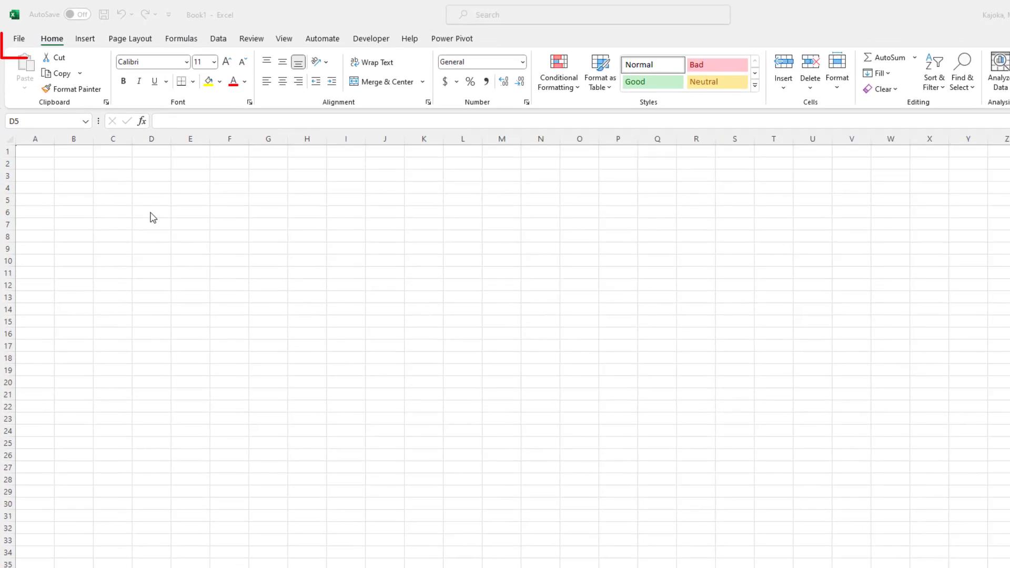
Save the workbook to the Desktop under the file name Introduction To Microsoft Excel
{"action": "left_click", "coordinate": [19, 39]}
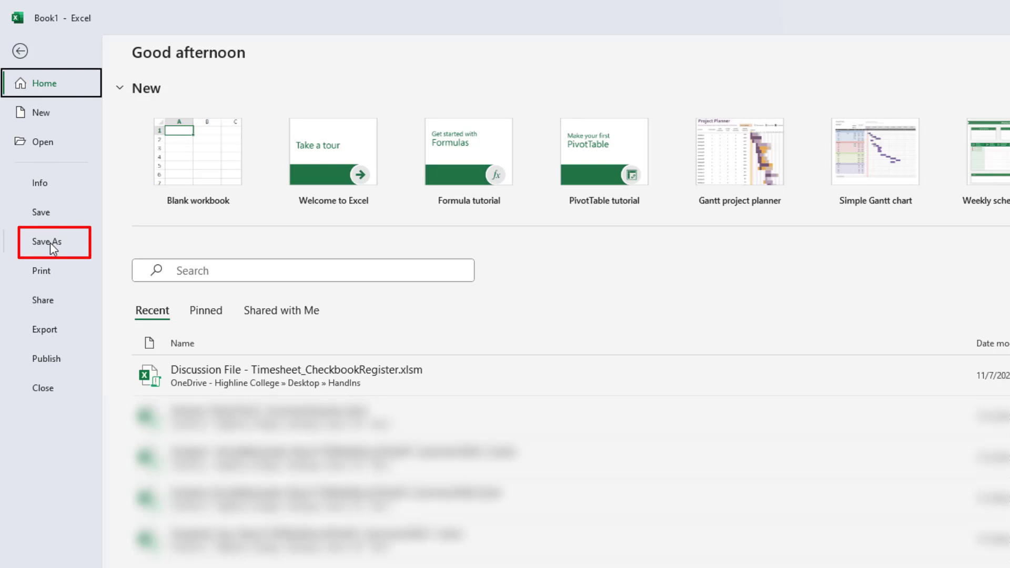
{"action": "left_click", "coordinate": [20, 51]}
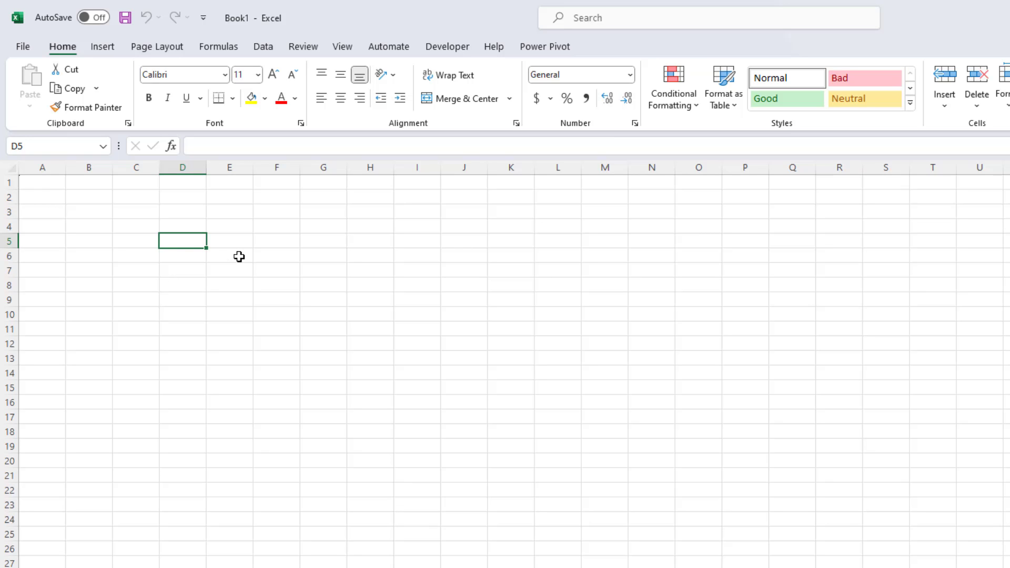
{"action": "key", "text": "F12"}
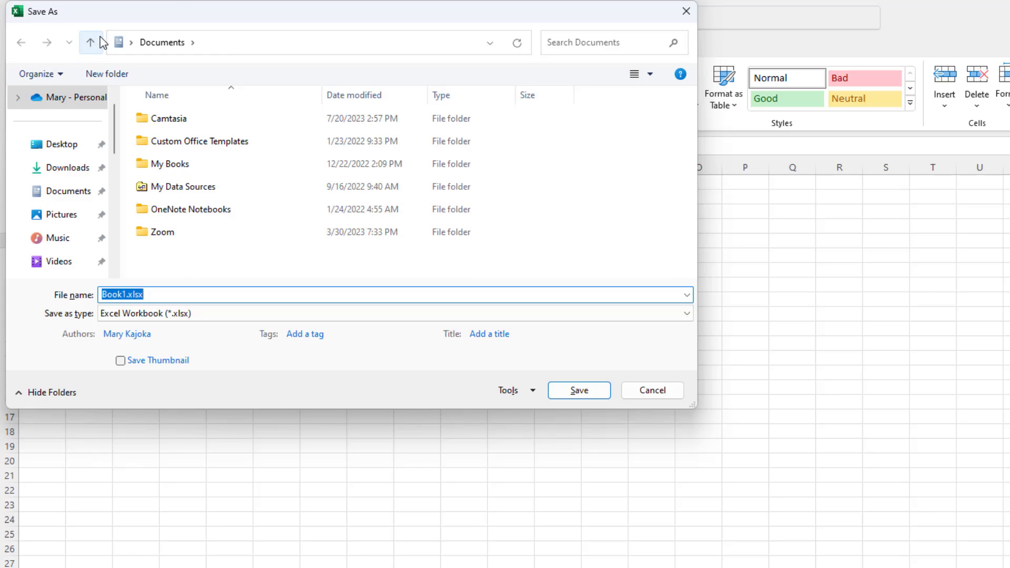
{"action": "left_click", "coordinate": [62, 149]}
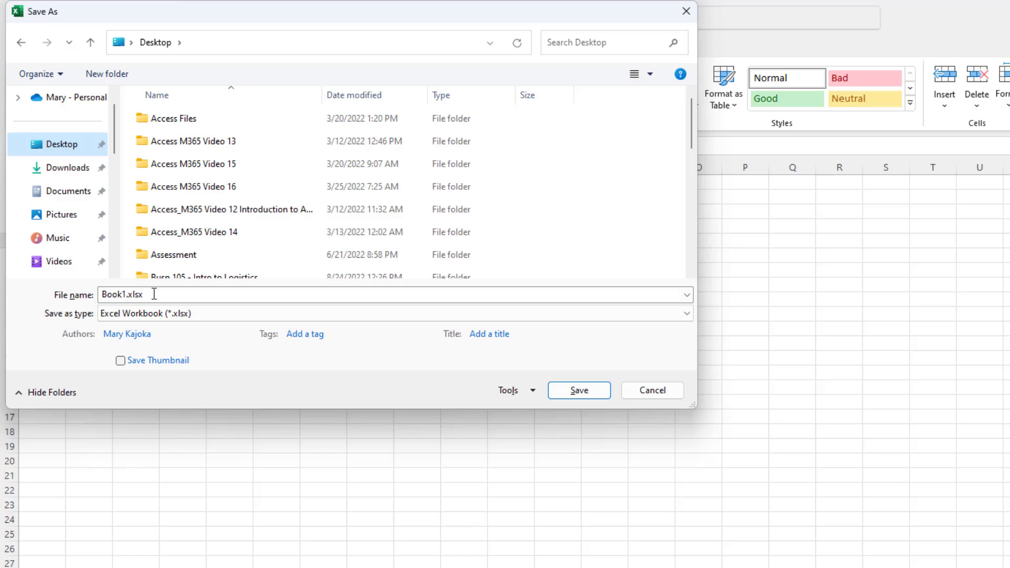
{"action": "left_click_drag", "start_coordinate": [145, 296], "coordinate": [89, 301]}
{"action": "type", "text": "In"}
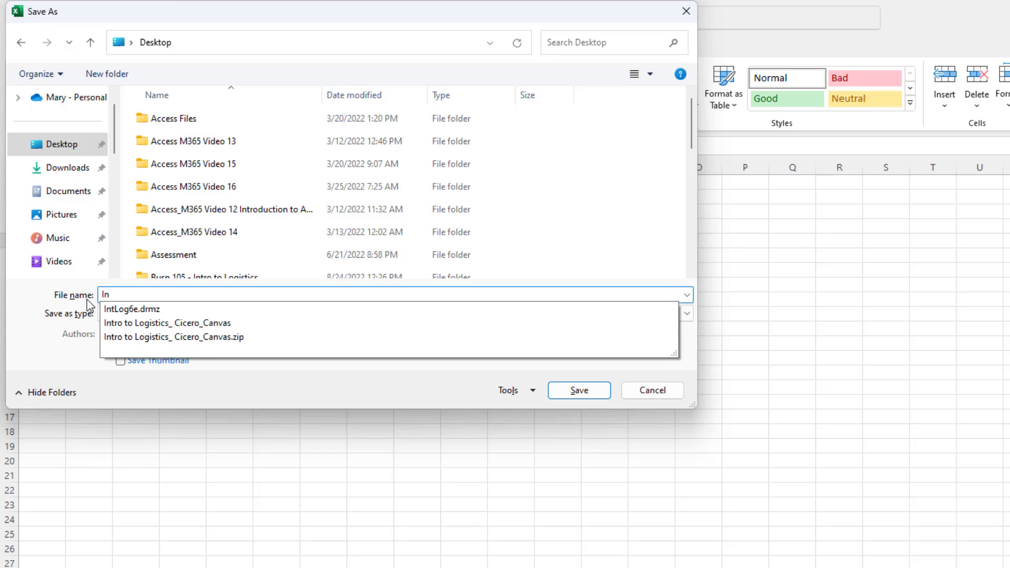
{"action": "type", "text": "troduction To Microsoft Excel"}
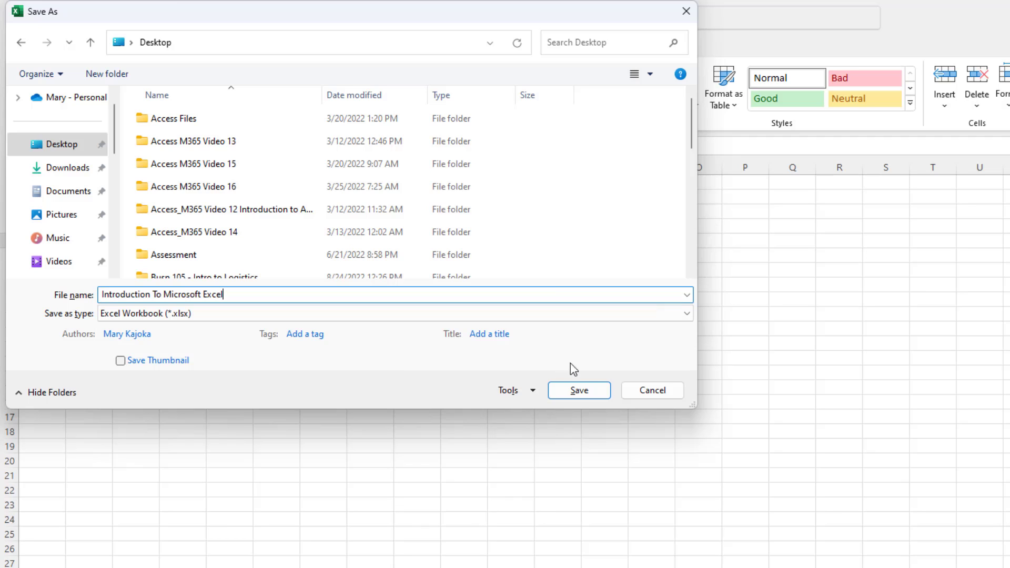
{"action": "left_click", "coordinate": [589, 392]}
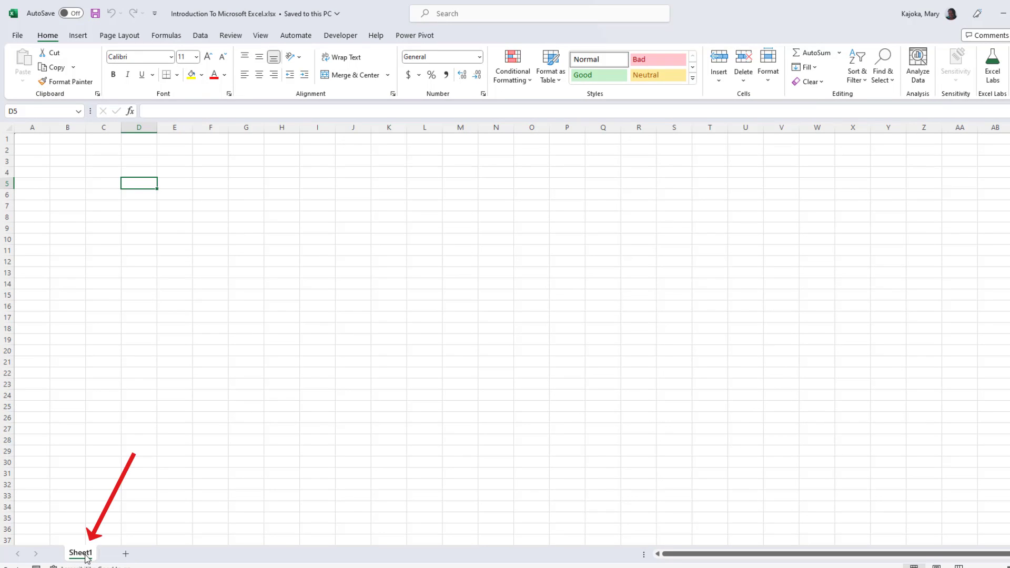
Rename the Sheet1 worksheet as Data Types
{"action": "double_click", "coordinate": [84, 554]}
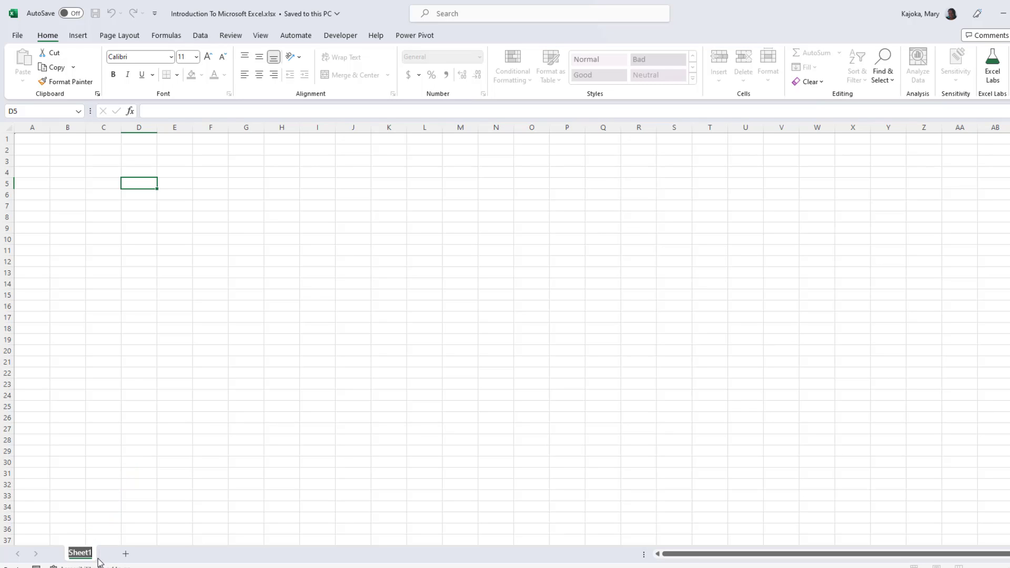
{"action": "type", "text": "Data Types"}
{"action": "key", "text": "Return"}
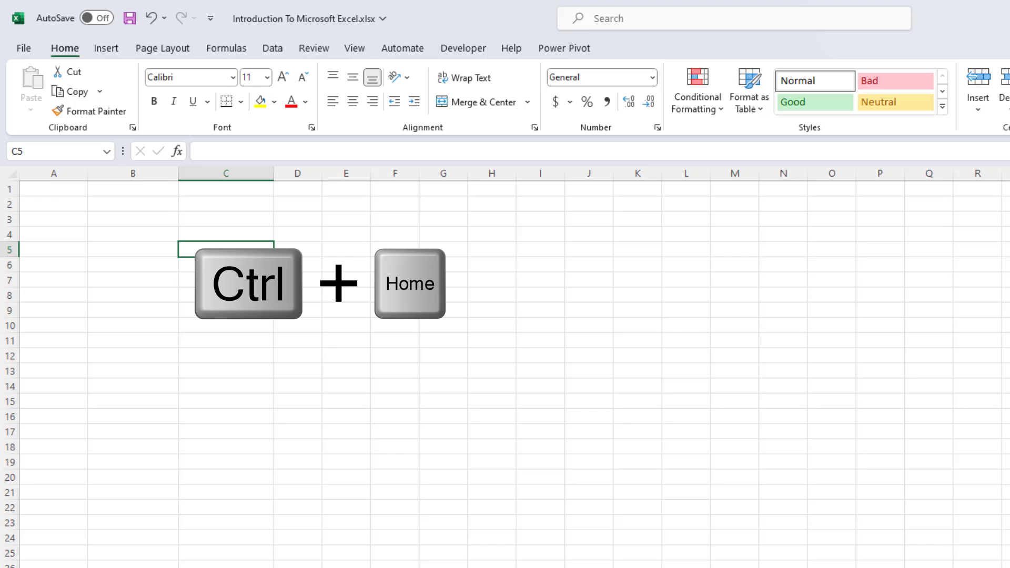
Enter the headings Type of Data, Default Alignment and Examples in cells A1 to C1
{"action": "key", "text": "ctrl+Home"}
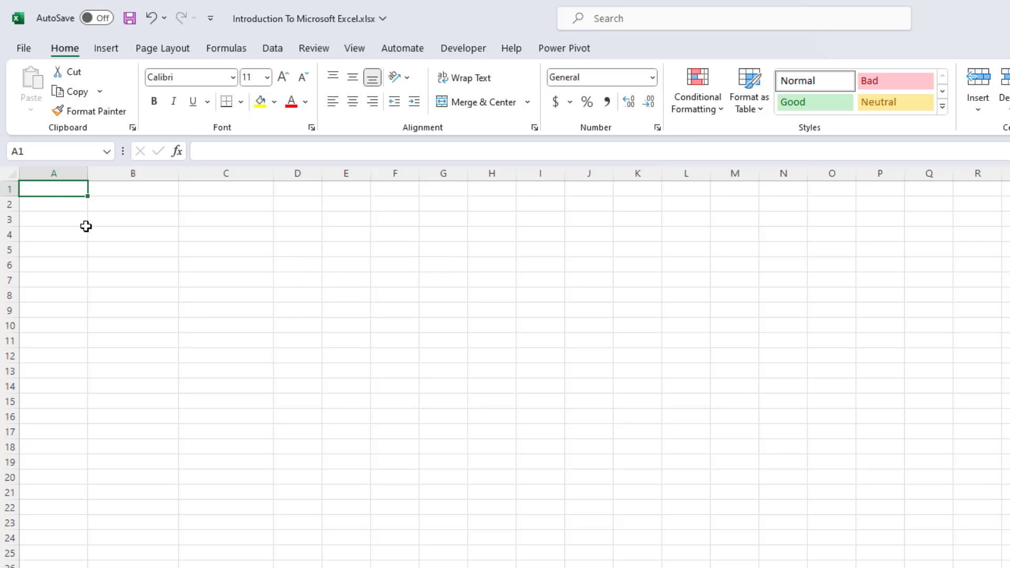
{"action": "type", "text": "Type of Data"}
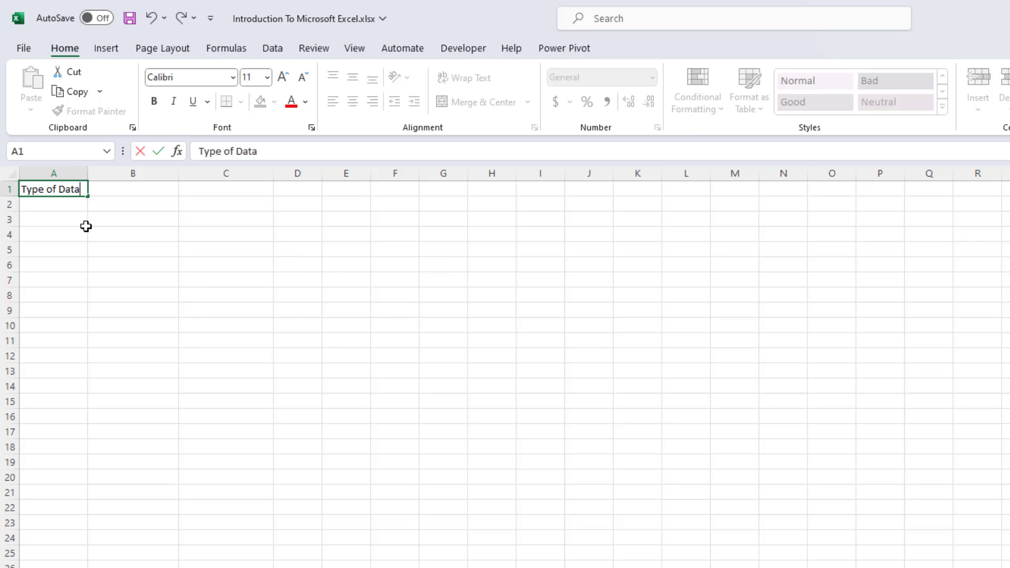
{"action": "key", "text": "Tab"}
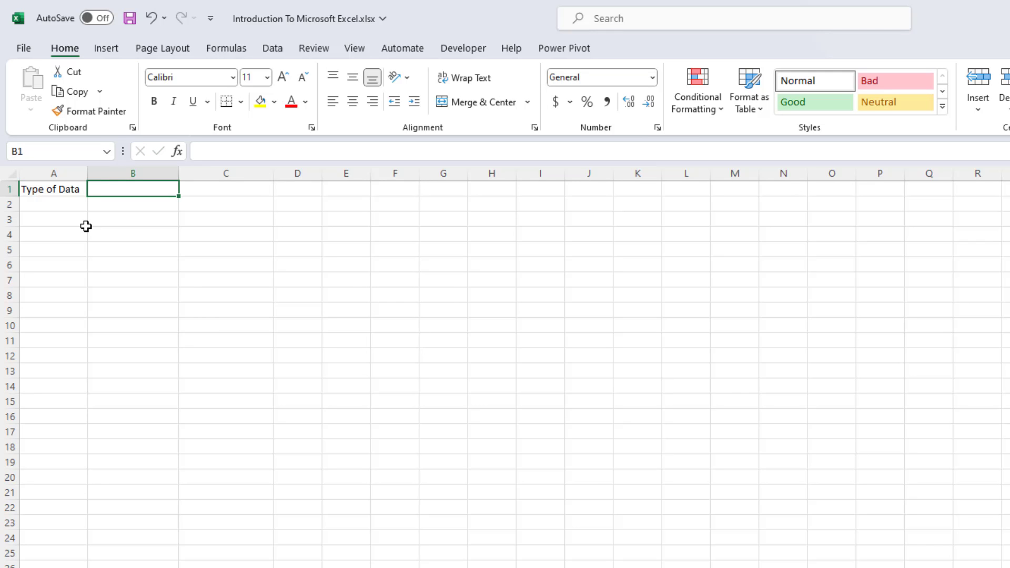
{"action": "type", "text": "Default Alignment"}
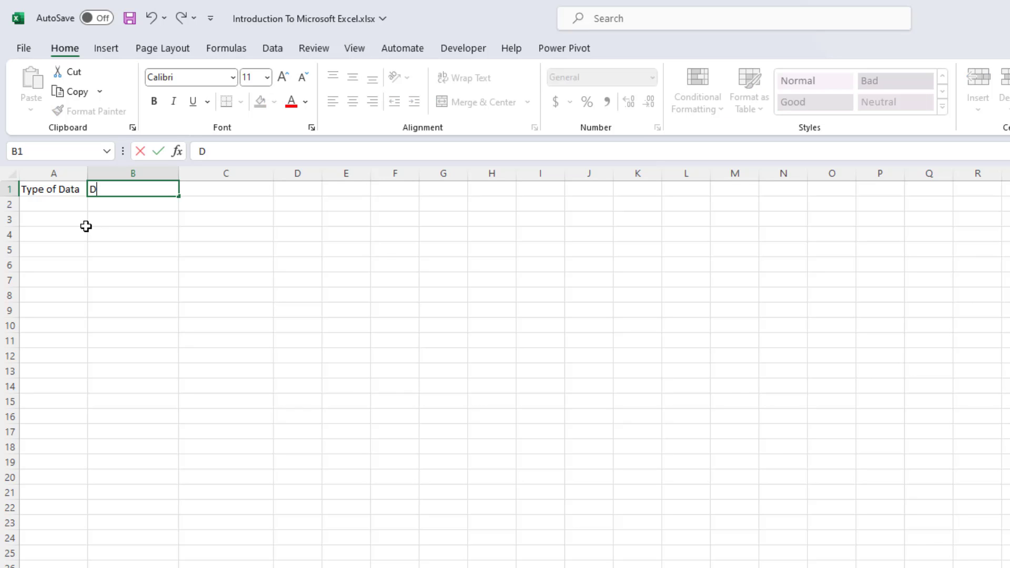
{"action": "key", "text": "Tab"}
{"action": "type", "text": "Exa"}
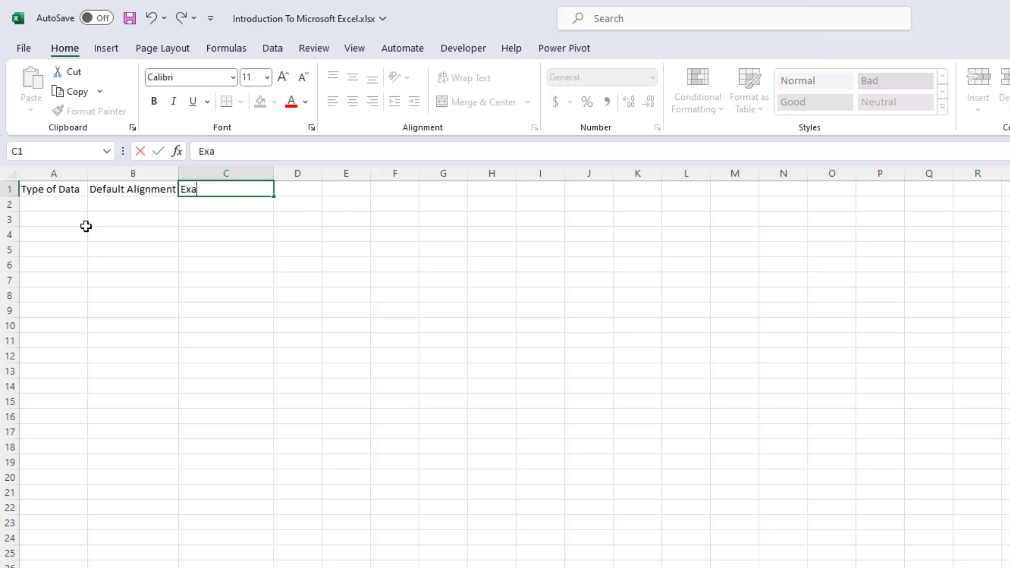
{"action": "type", "text": "mples"}
{"action": "key", "text": "Return"}
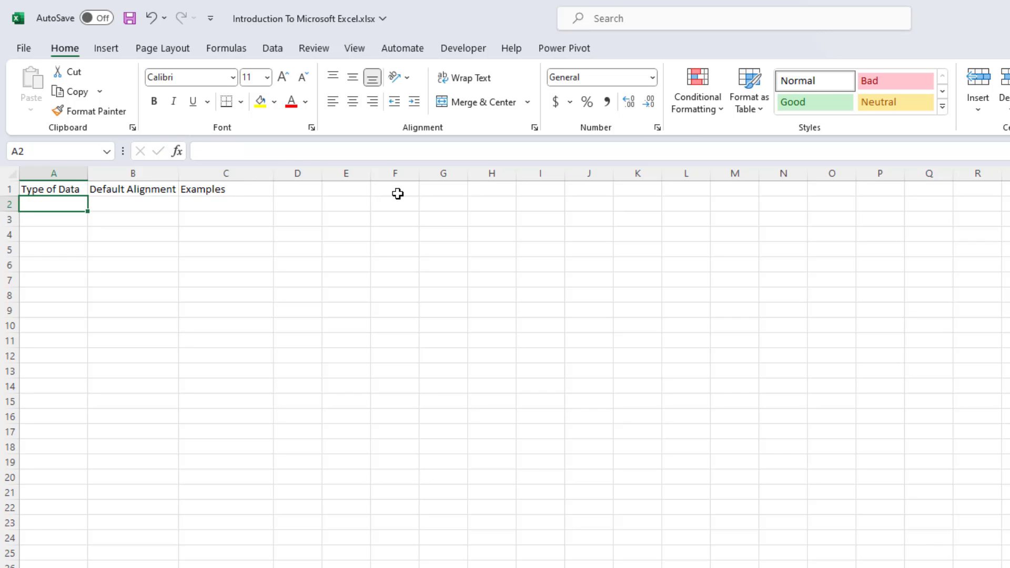
Set the horizontal alignment of the Examples heading to Center Across Selection over cells C1:F1
{"action": "left_click_drag", "start_coordinate": [236, 189], "coordinate": [380, 187]}
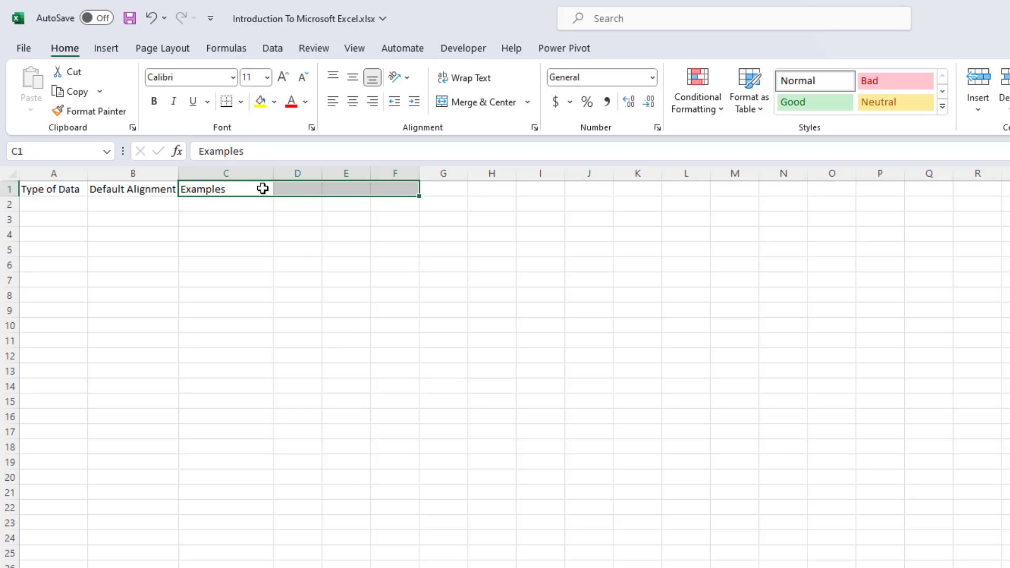
{"action": "key", "text": "ctrl+1"}
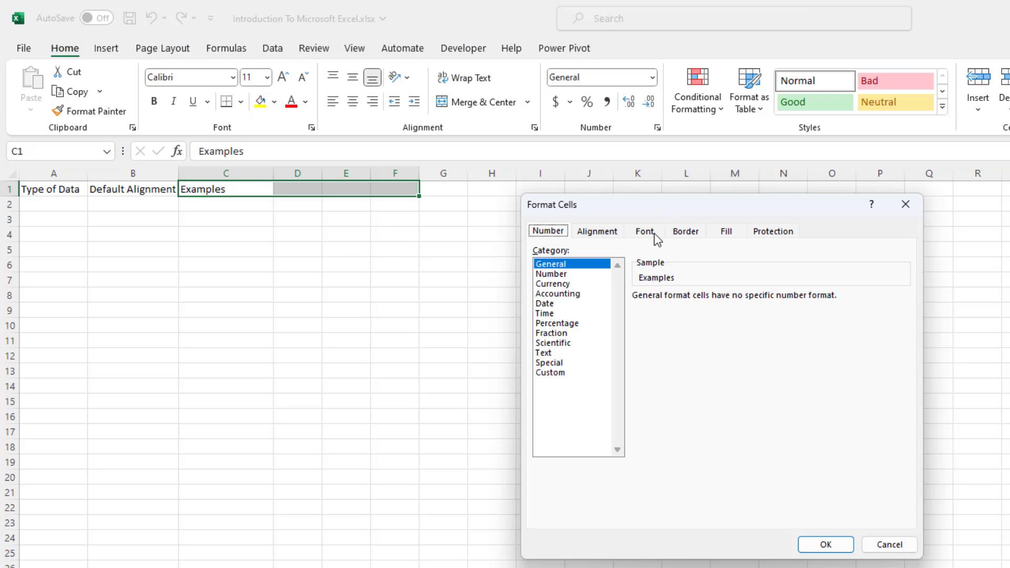
{"action": "left_click", "coordinate": [599, 233]}
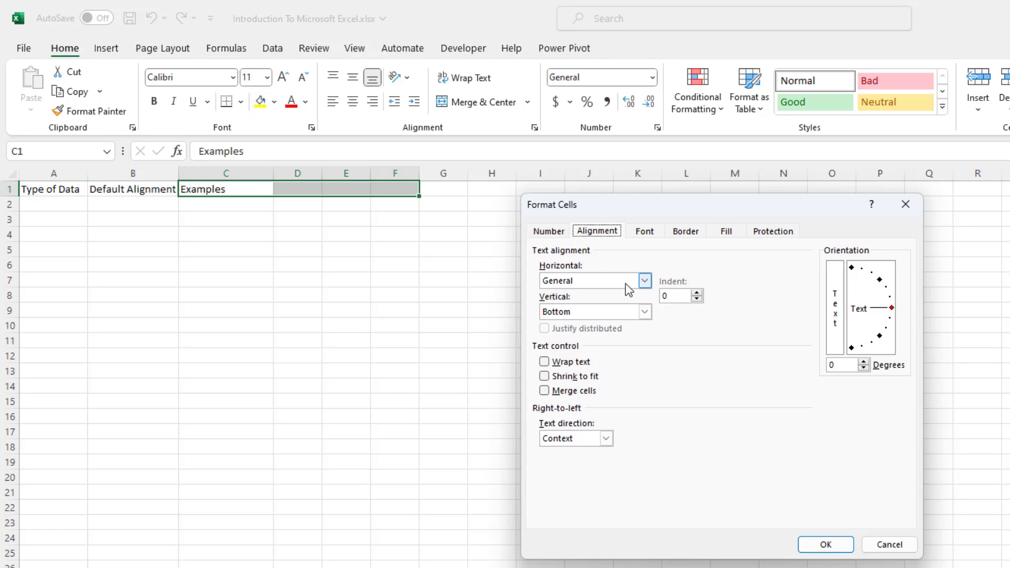
{"action": "left_click", "coordinate": [645, 281]}
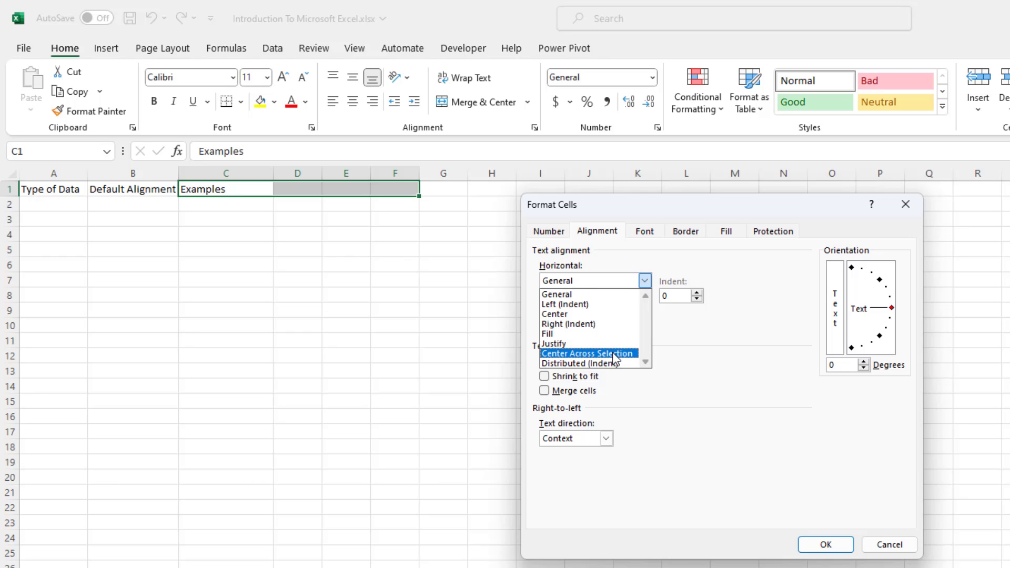
{"action": "left_click", "coordinate": [616, 358]}
{"action": "left_click", "coordinate": [825, 545]}
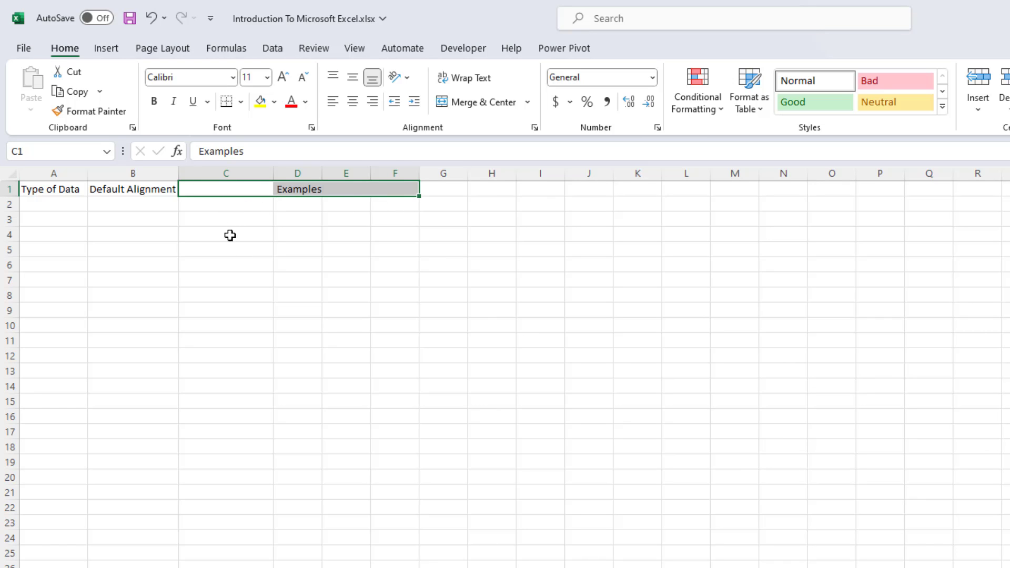
List Text Values, Number Values, Logical Values (Boolean), Formula Errors and Empty Cells down cells A2 to A6
{"action": "left_click", "coordinate": [60, 205]}
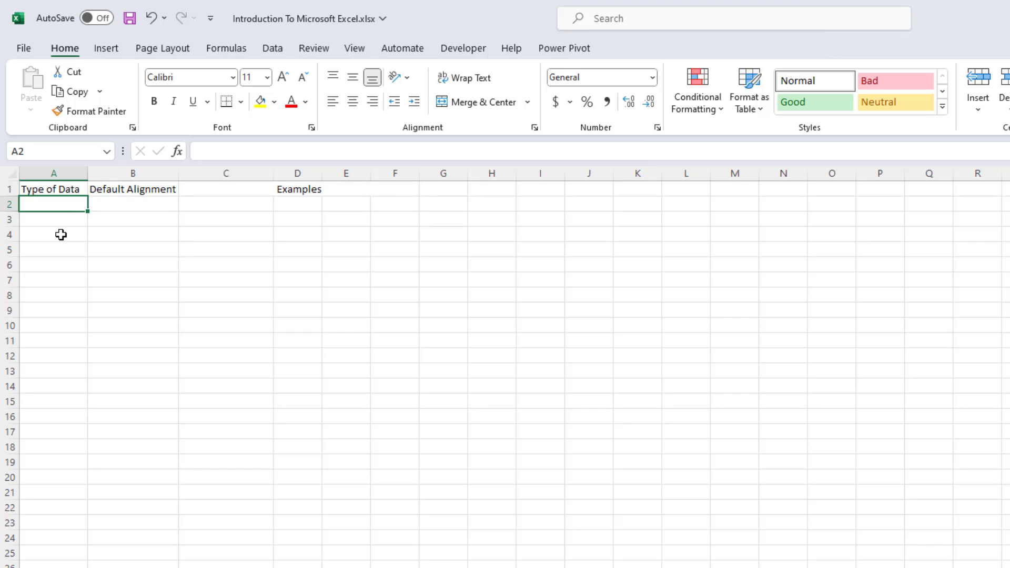
{"action": "type", "text": "Text Values"}
{"action": "key", "text": "Return"}
{"action": "type", "text": "Num"}
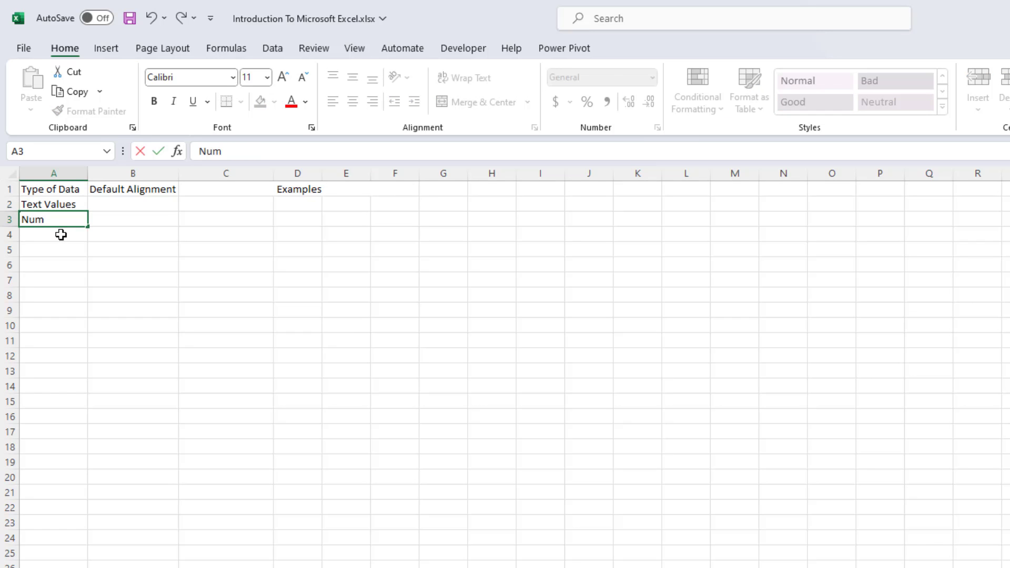
{"action": "type", "text": "ber Values"}
{"action": "key", "text": "Return"}
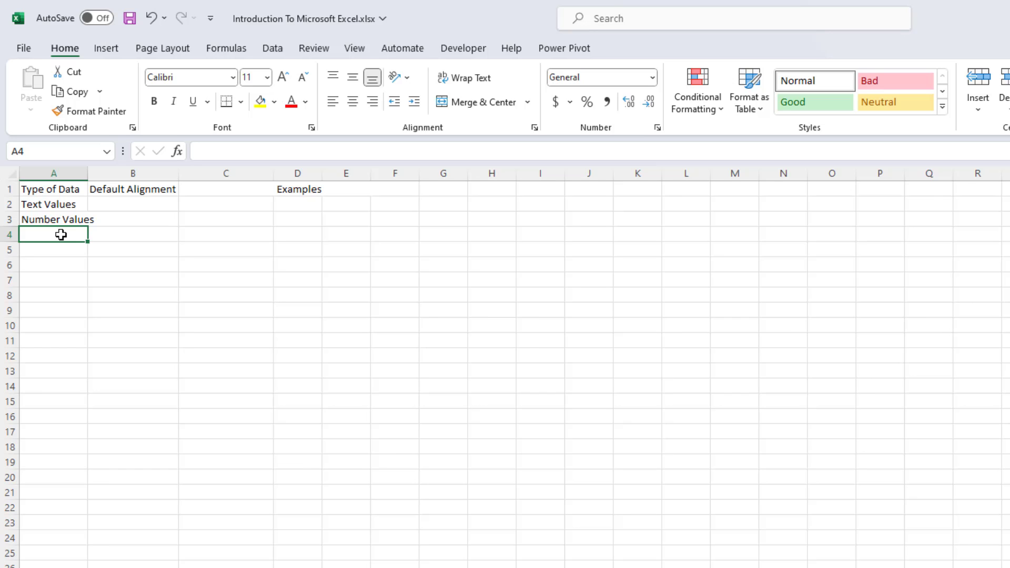
{"action": "type", "text": "Logical Values (Boolean)"}
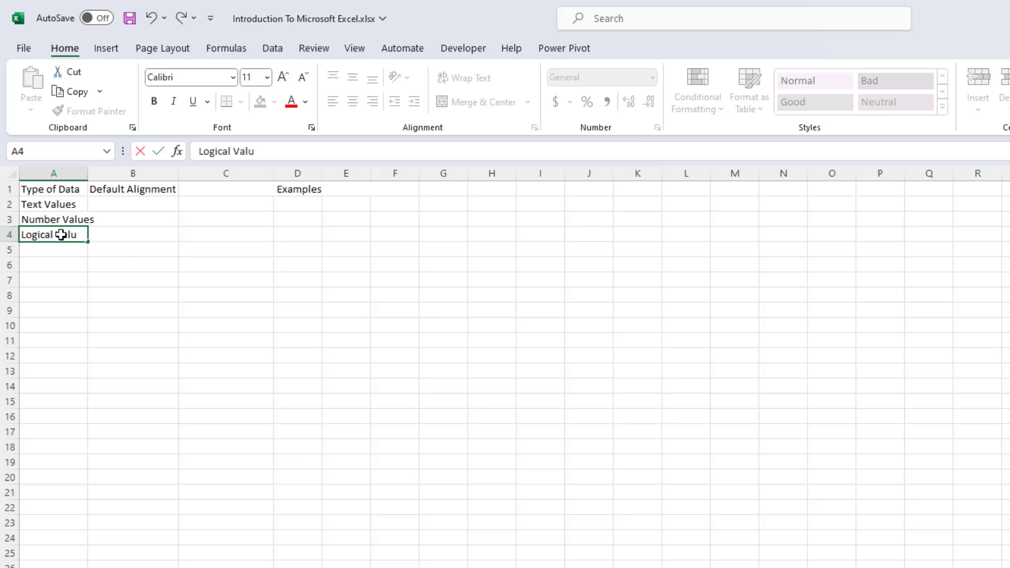
{"action": "key", "text": "Return"}
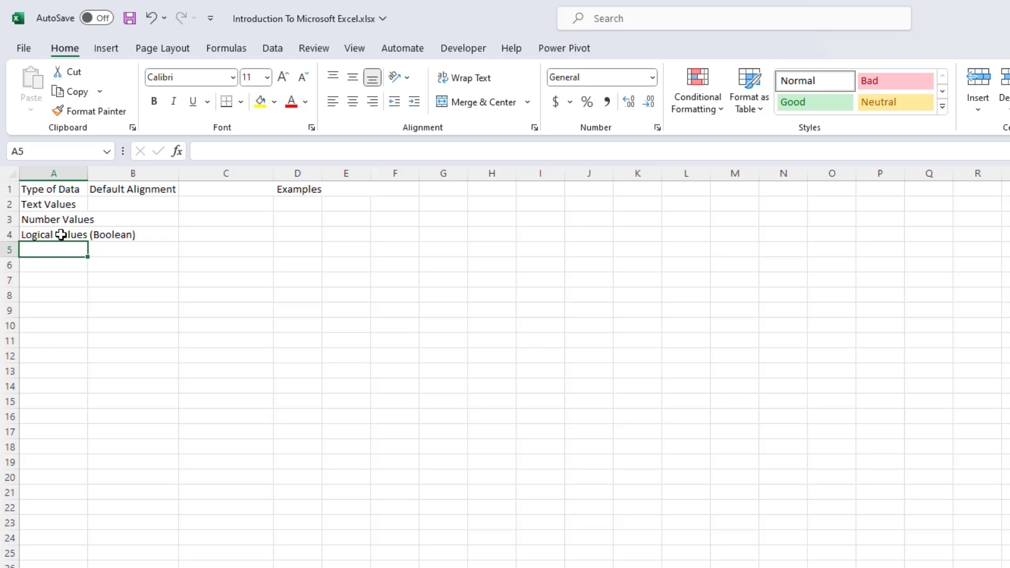
{"action": "type", "text": "Formula Errors"}
{"action": "key", "text": "Return"}
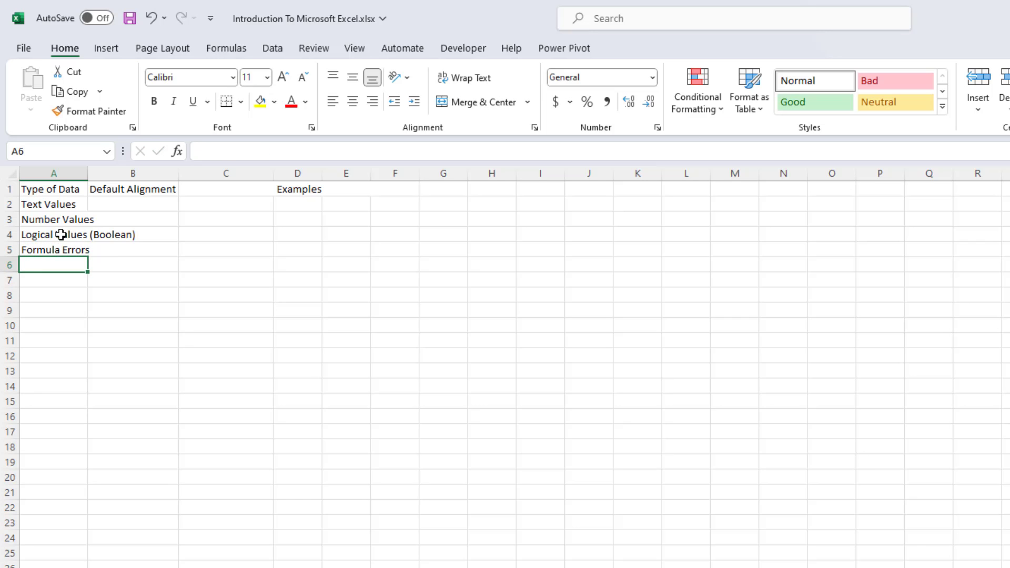
{"action": "type", "text": "Empty Cells"}
{"action": "key", "text": "Return"}
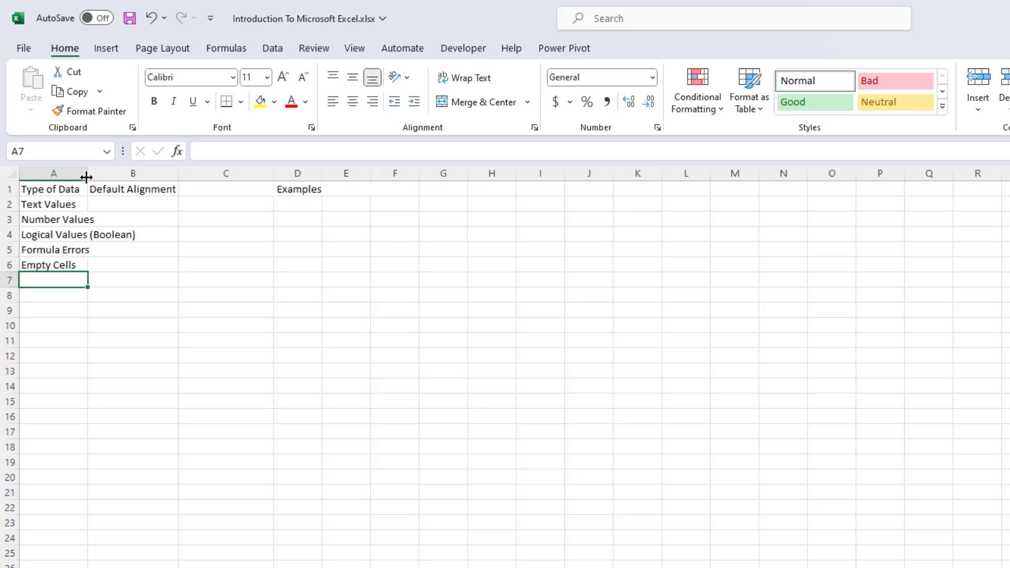
Widen column A slightly and wrap the text of the Logical Values (Boolean) label in cell A4
{"action": "left_click_drag", "start_coordinate": [86, 177], "coordinate": [87, 178]}
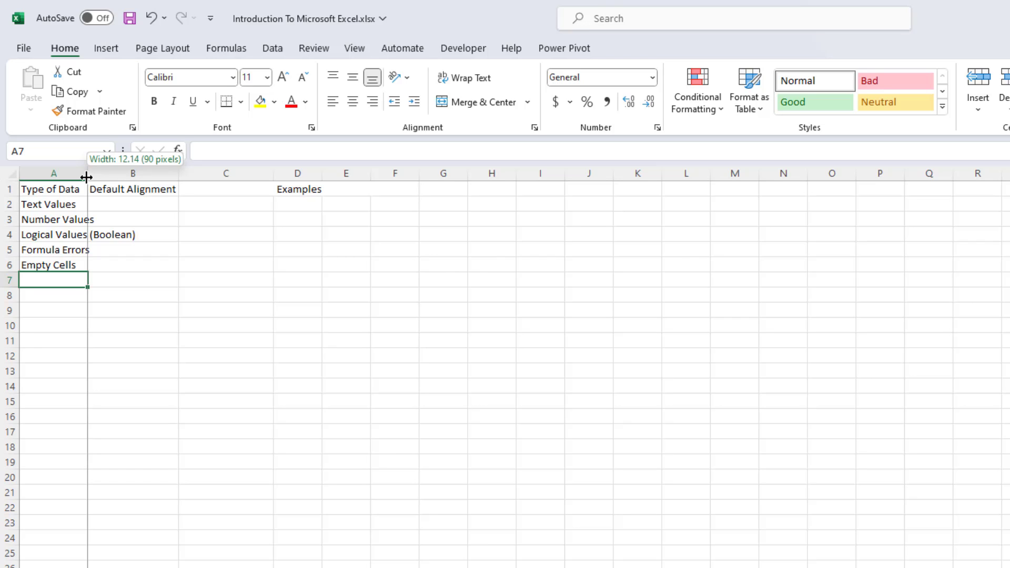
{"action": "mouse_move", "coordinate": [86, 177]}
{"action": "left_mouse_down"}
{"action": "mouse_move", "coordinate": [145, 177]}
{"action": "mouse_move", "coordinate": [95, 175]}
{"action": "left_mouse_up"}
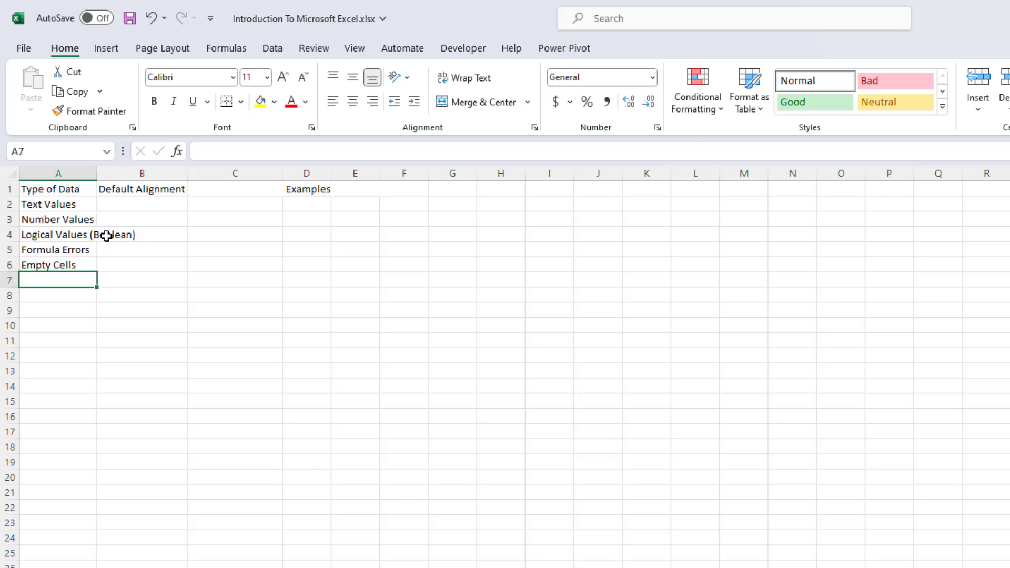
{"action": "left_click", "coordinate": [43, 235]}
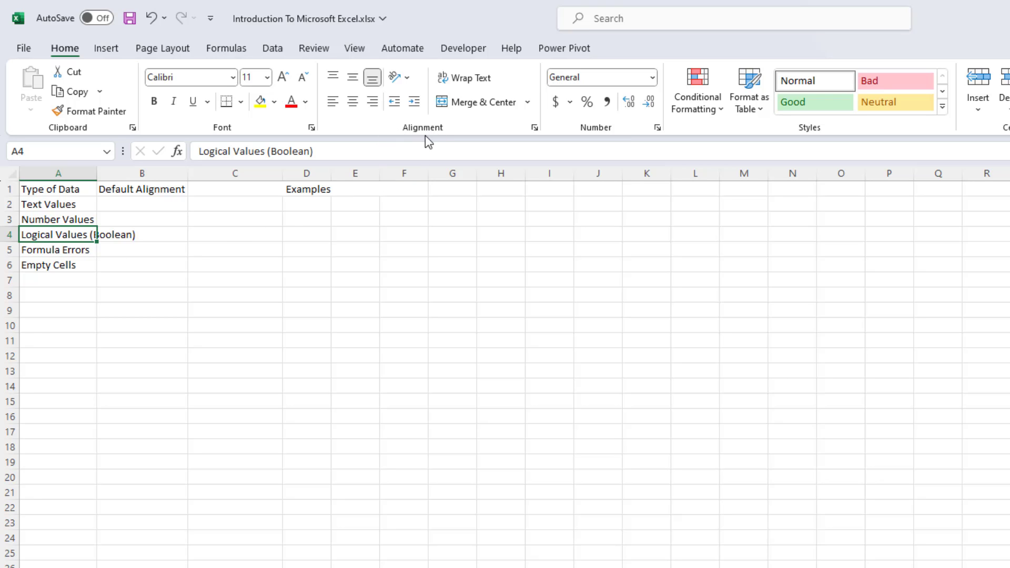
{"action": "left_click", "coordinate": [469, 80]}
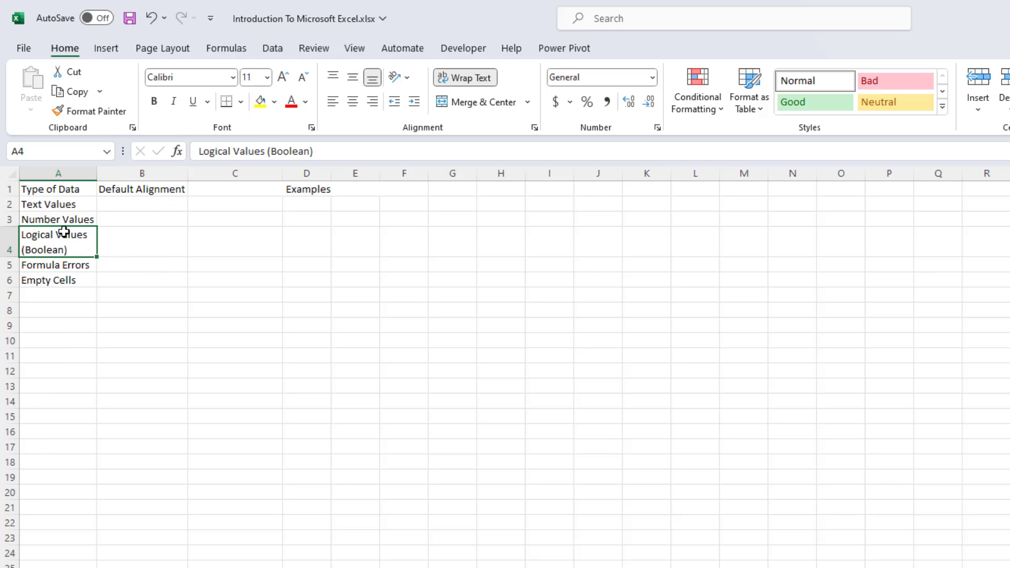
Fill the Text Values row with Left in B2, Excel in C2 and 13/01/23 in D2
{"action": "left_click", "coordinate": [153, 205]}
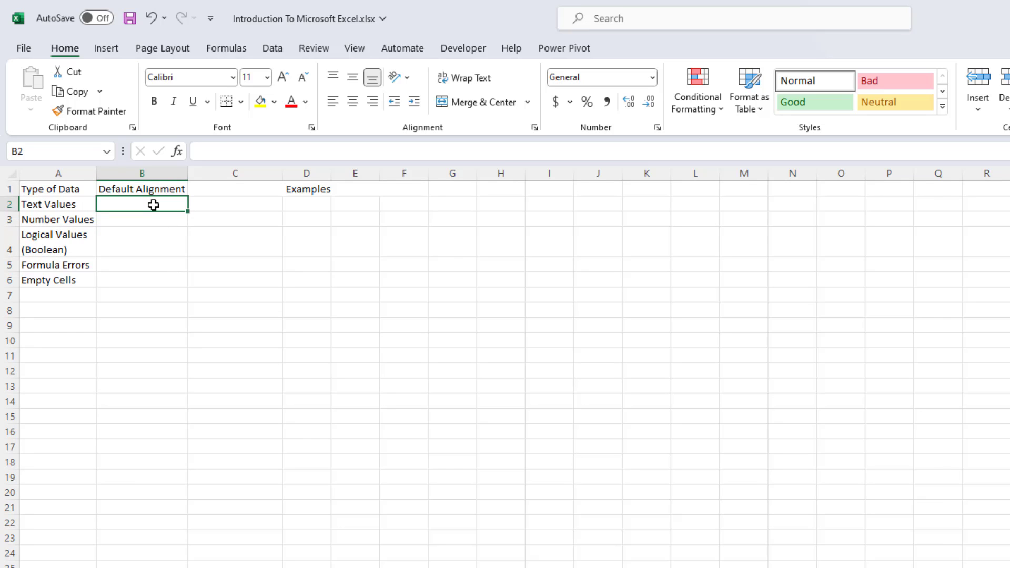
{"action": "type", "text": "Left"}
{"action": "key", "text": "Tab"}
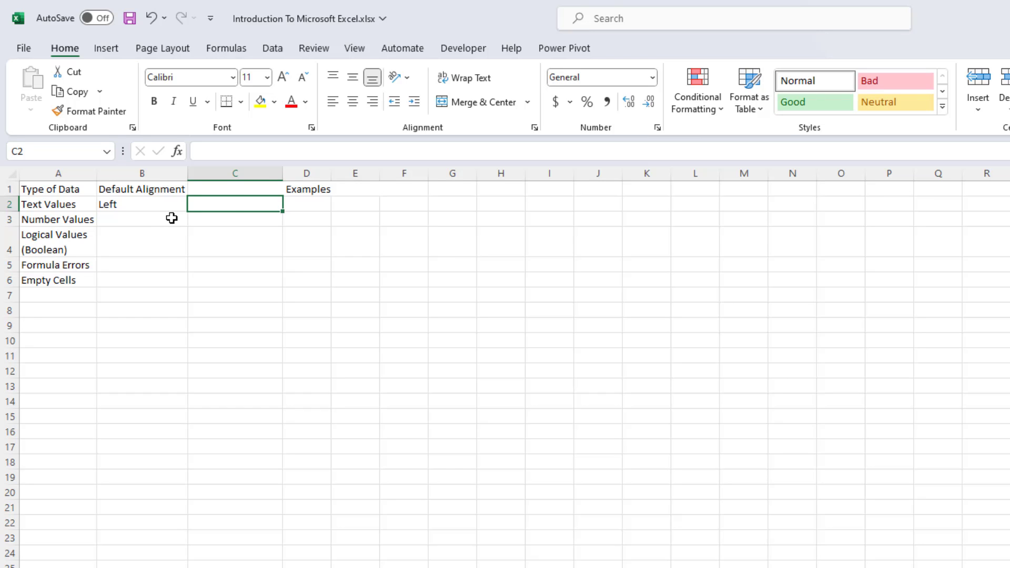
{"action": "type", "text": "Excel"}
{"action": "key", "text": "Tab"}
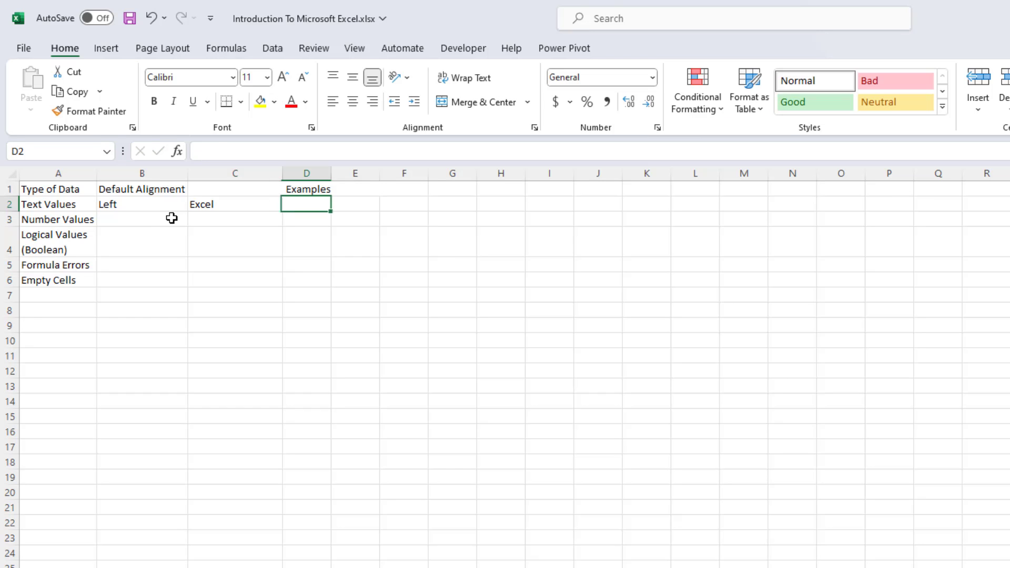
{"action": "type", "text": "13/"}
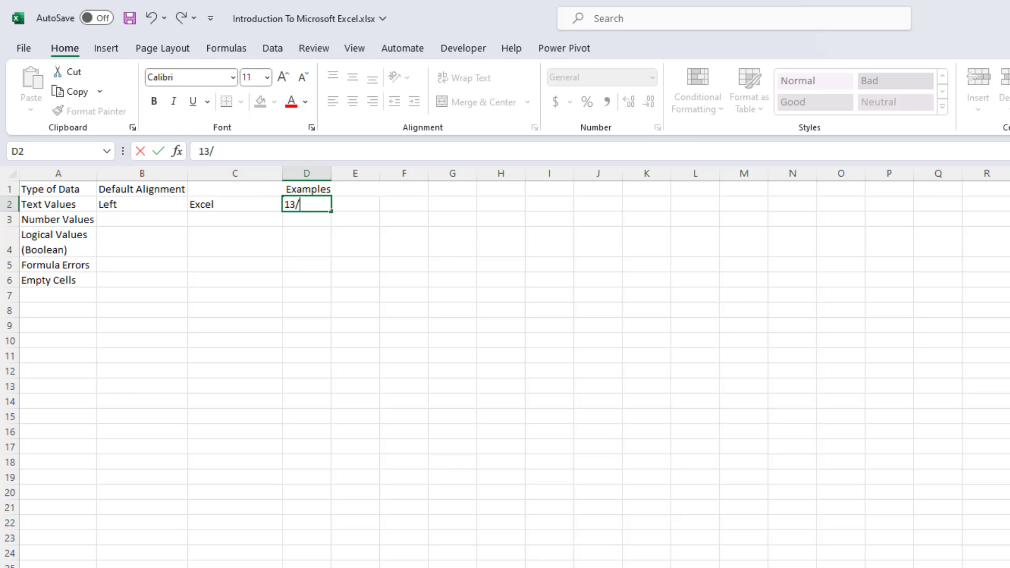
{"action": "type", "text": "01/23"}
{"action": "key", "text": "Tab"}
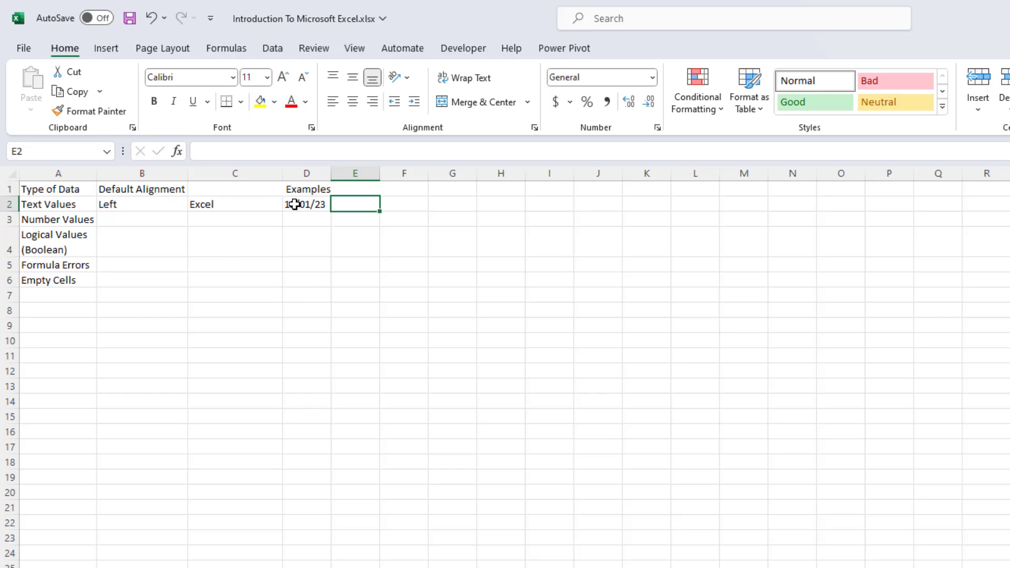
Widen column D slightly and enter 3:45pm, without a space, as a text example in cell E2
{"action": "left_click", "coordinate": [302, 206]}
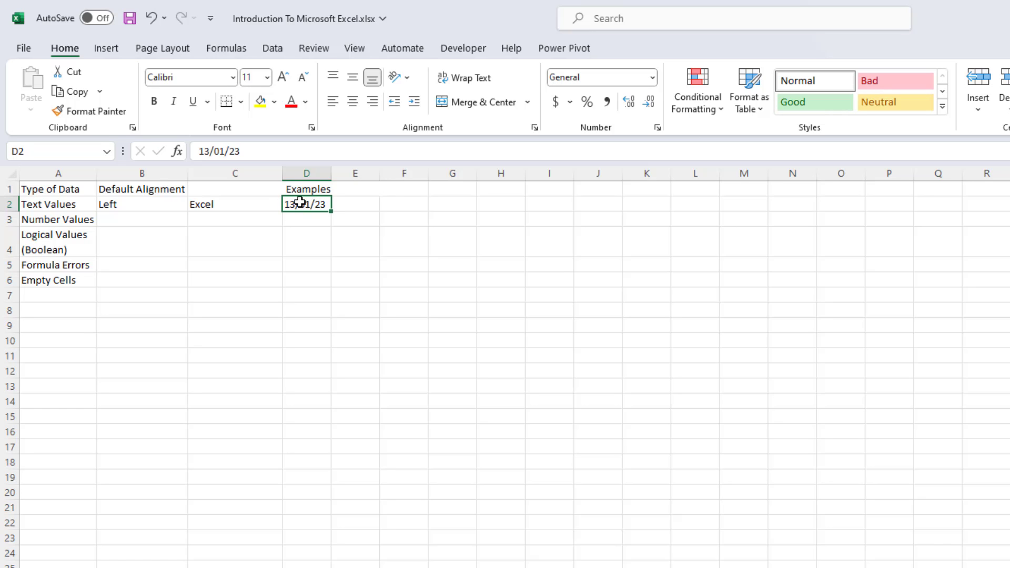
{"action": "left_click_drag", "start_coordinate": [330, 173], "coordinate": [348, 173]}
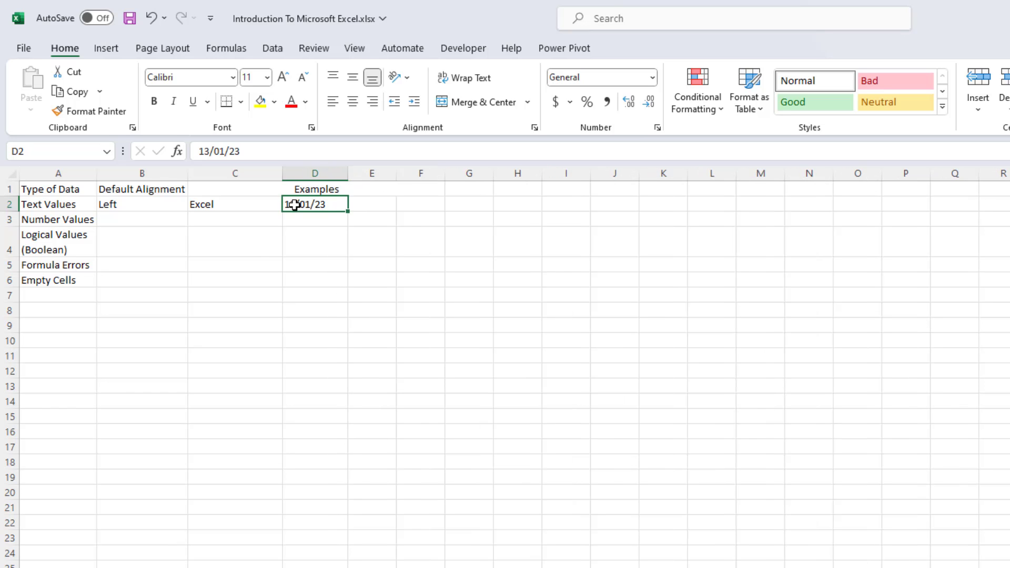
{"action": "left_click", "coordinate": [378, 205]}
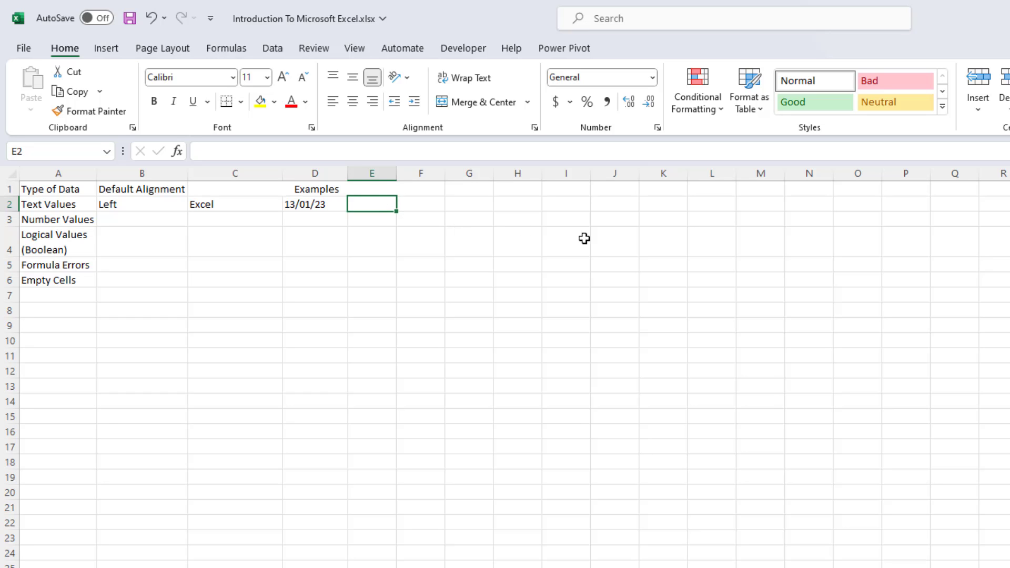
{"action": "type", "text": "3:45pm"}
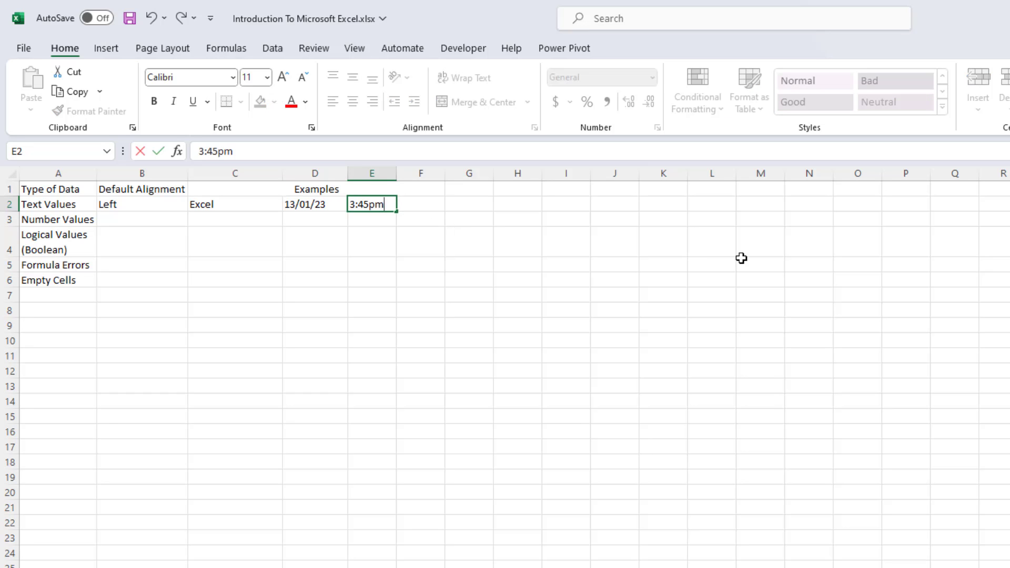
{"action": "key", "text": "Return"}
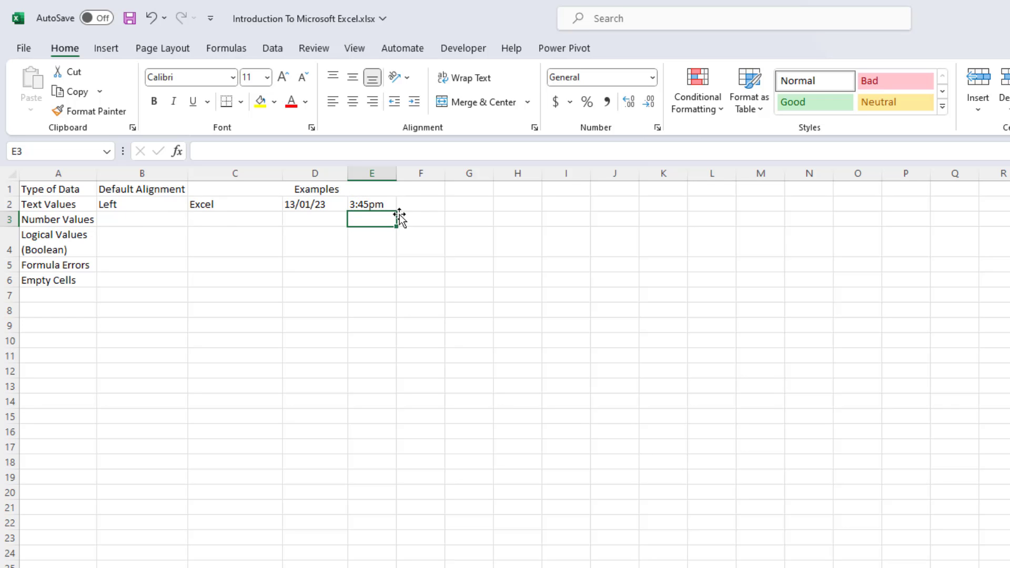
Fill the Number Values row with Right in B3, 3.45 in C3 and the date 01/13/2023 in D3
{"action": "left_click", "coordinate": [144, 219]}
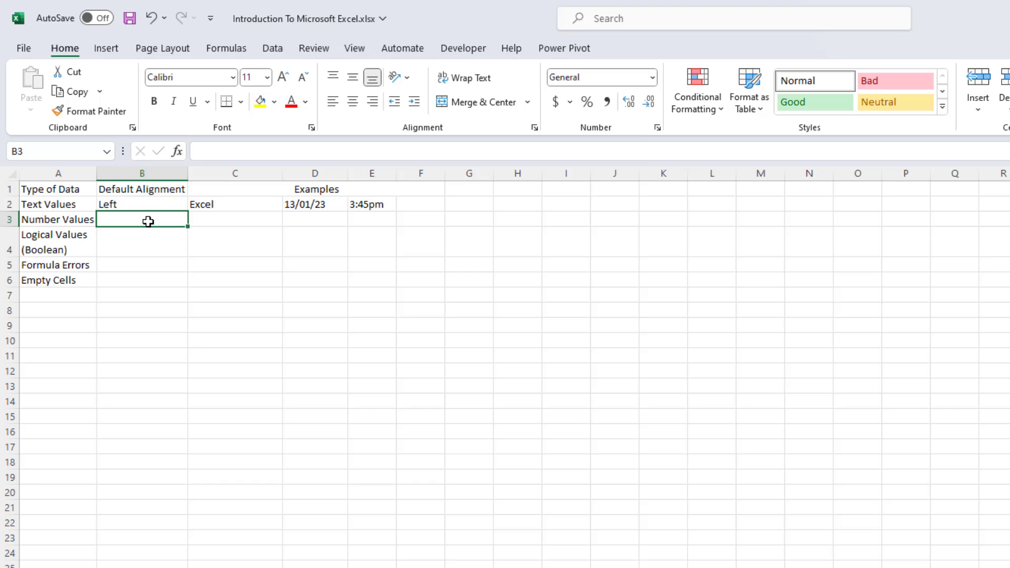
{"action": "type", "text": "Right"}
{"action": "key", "text": "Tab"}
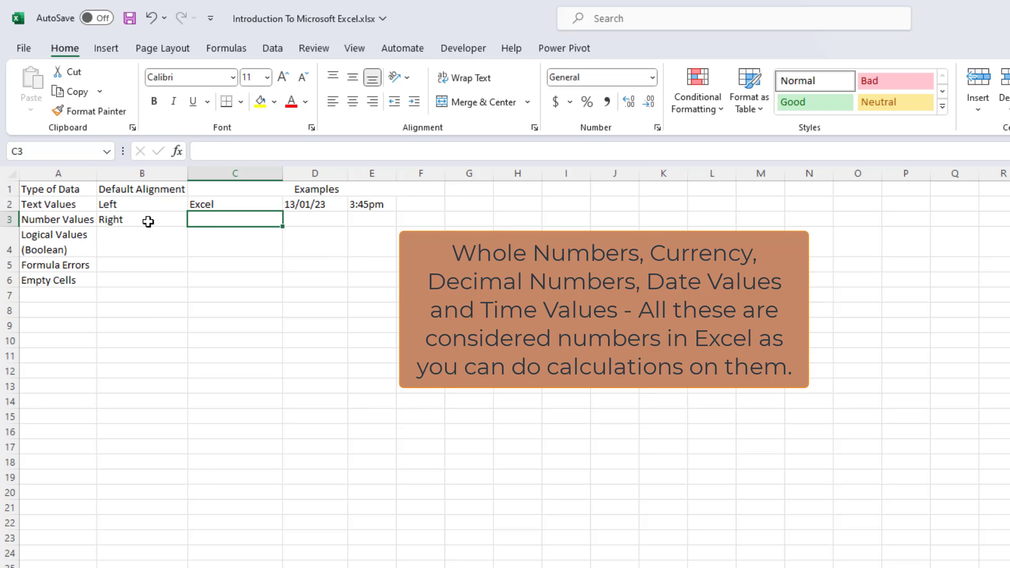
{"action": "type", "text": "3.45"}
{"action": "key", "text": "Tab"}
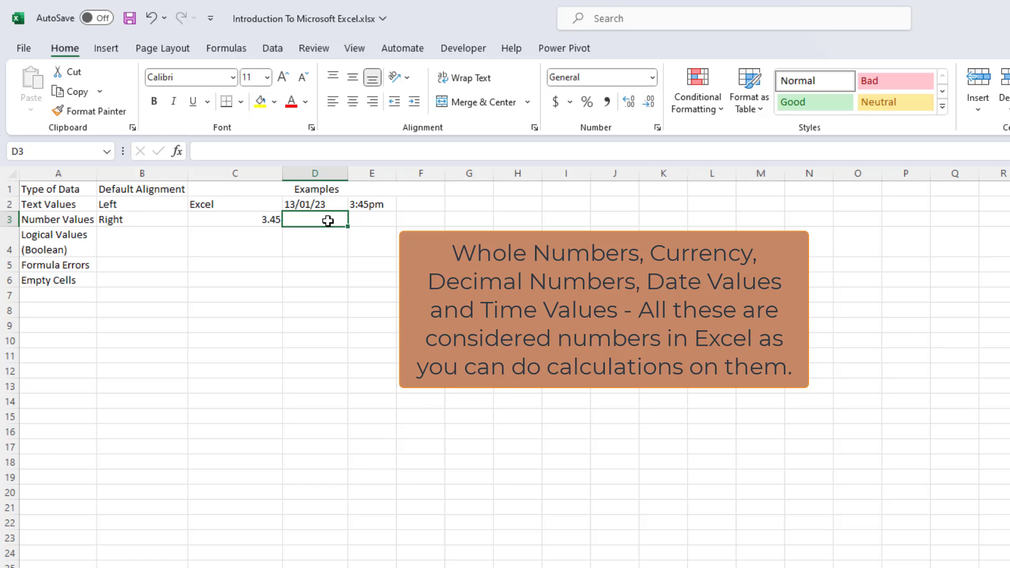
{"action": "type", "text": "01/13/2023"}
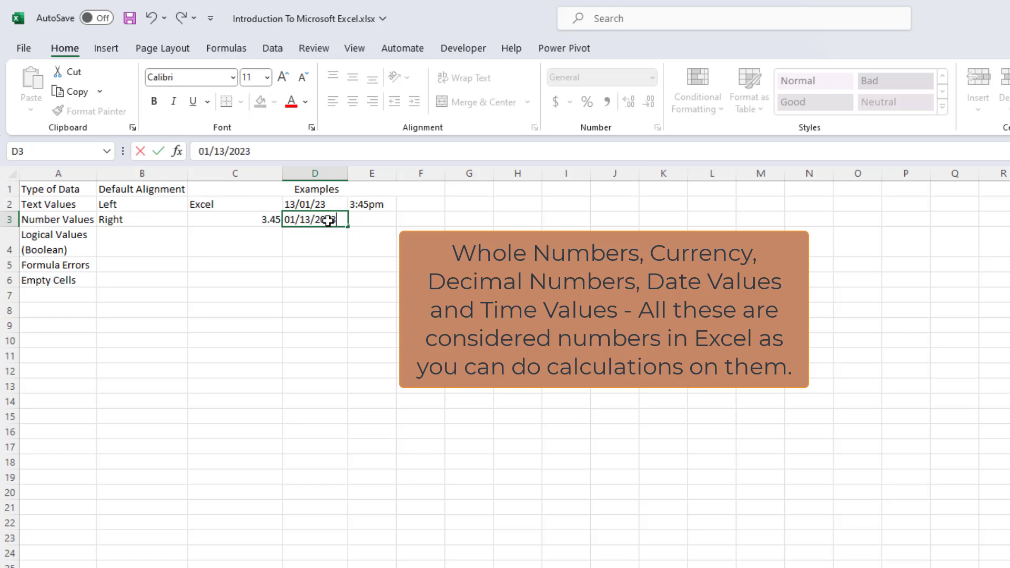
{"action": "key", "text": "Tab"}
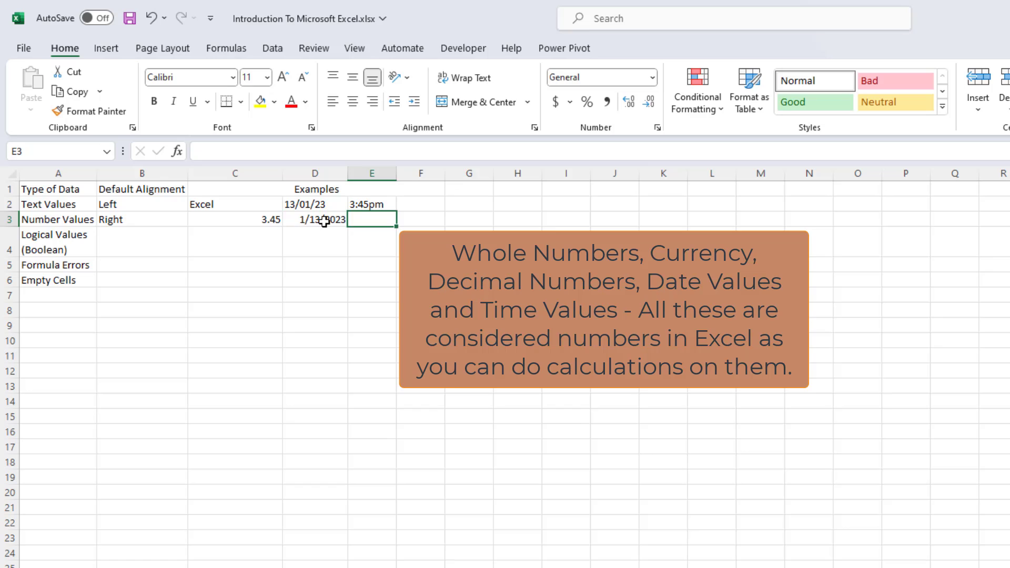
Enter the time 3:45 pm, with a space before pm, as a number example in cell E3
{"action": "left_click", "coordinate": [323, 219]}
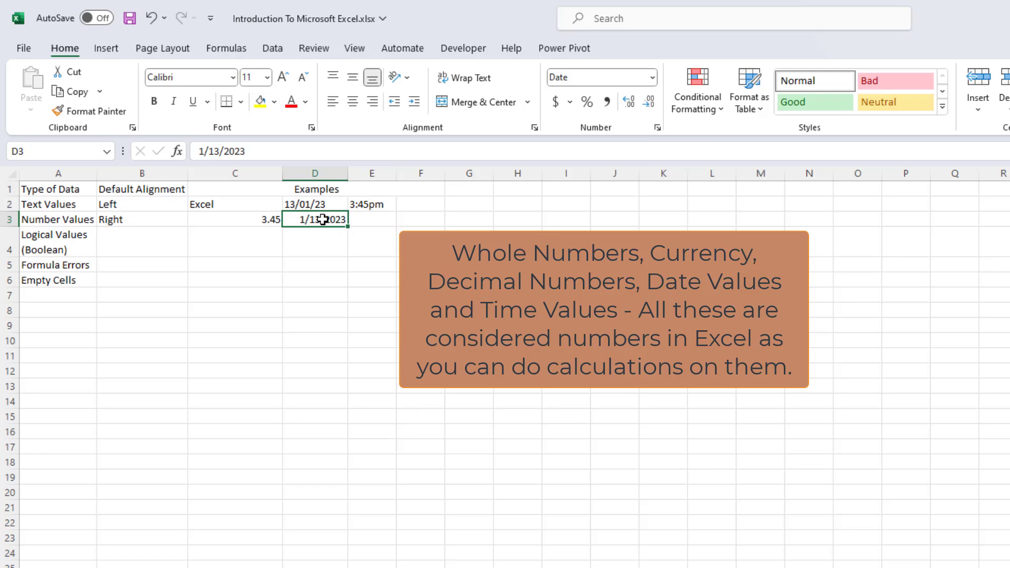
{"action": "left_click", "coordinate": [374, 224]}
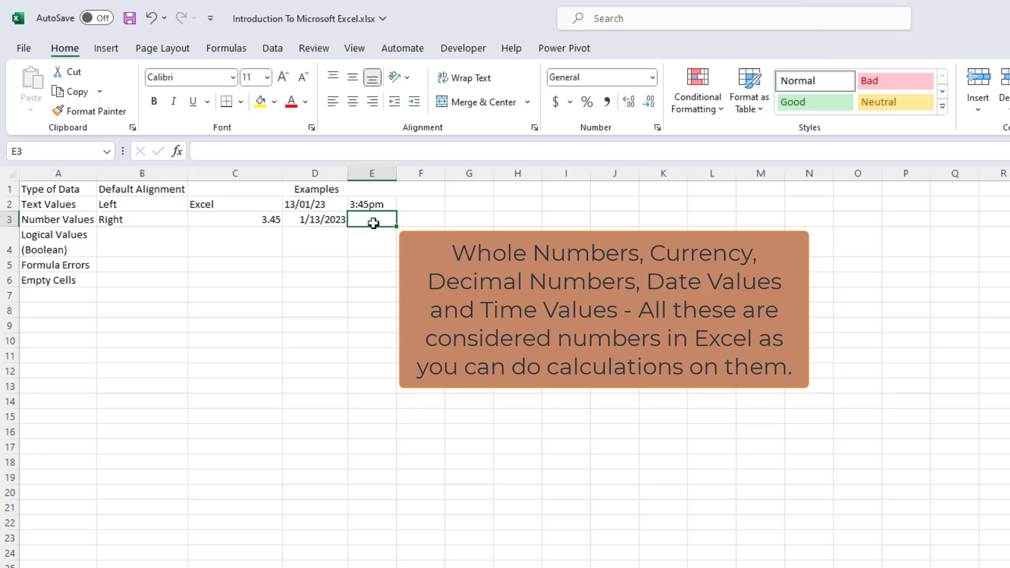
{"action": "type", "text": "3"}
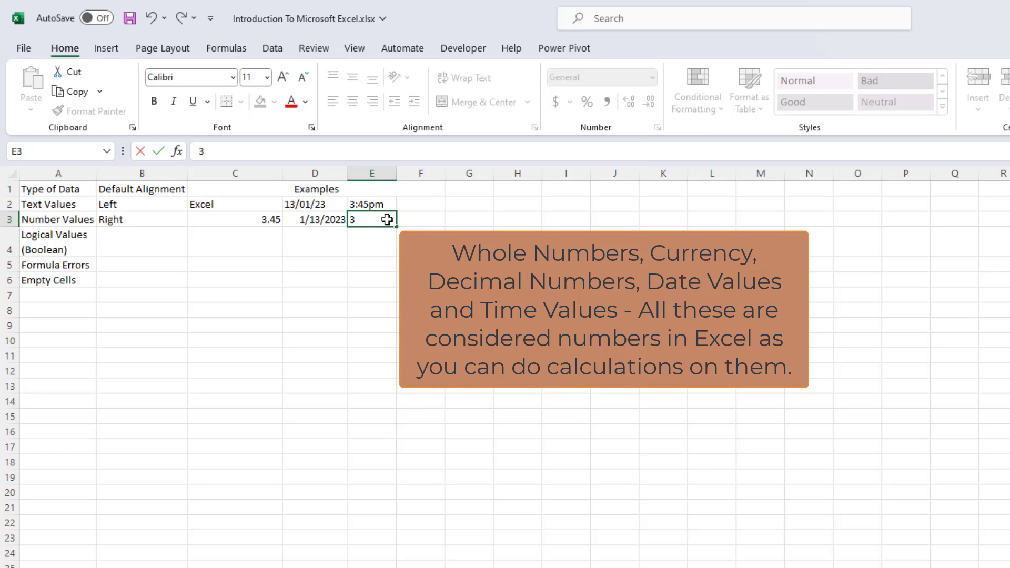
{"action": "type", "text": ":45 pm"}
{"action": "key", "text": "Return"}
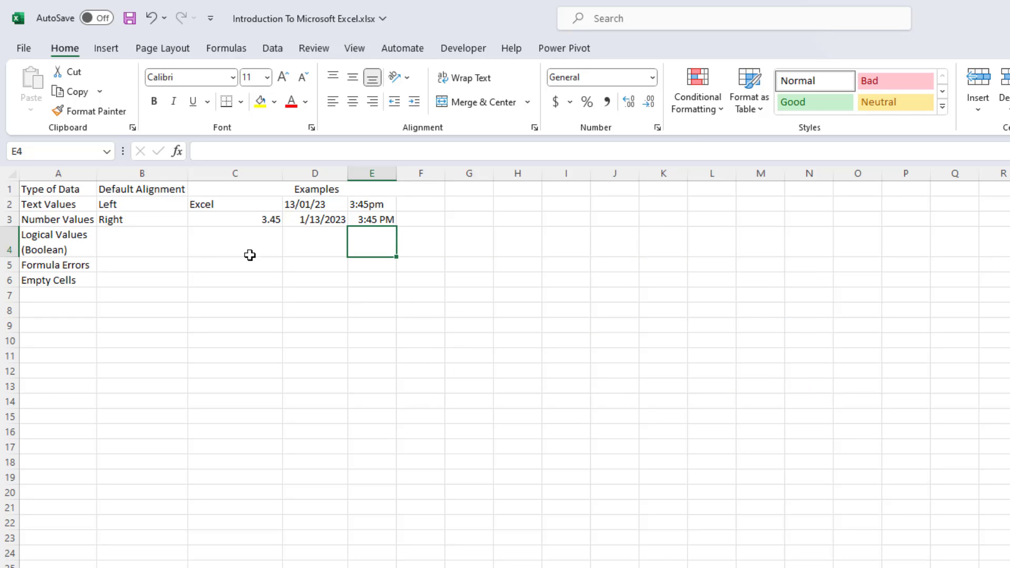
Enter CENTRED AND CAPITALIZED with wrapped text in cell B4 and the logical value true in C4
{"action": "left_click", "coordinate": [134, 245]}
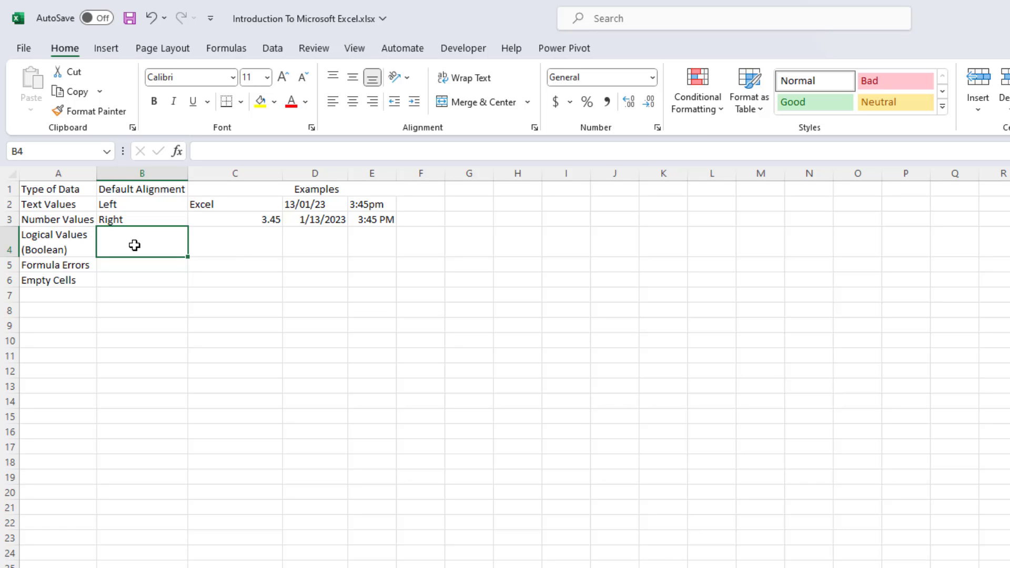
{"action": "double_click", "coordinate": [135, 246]}
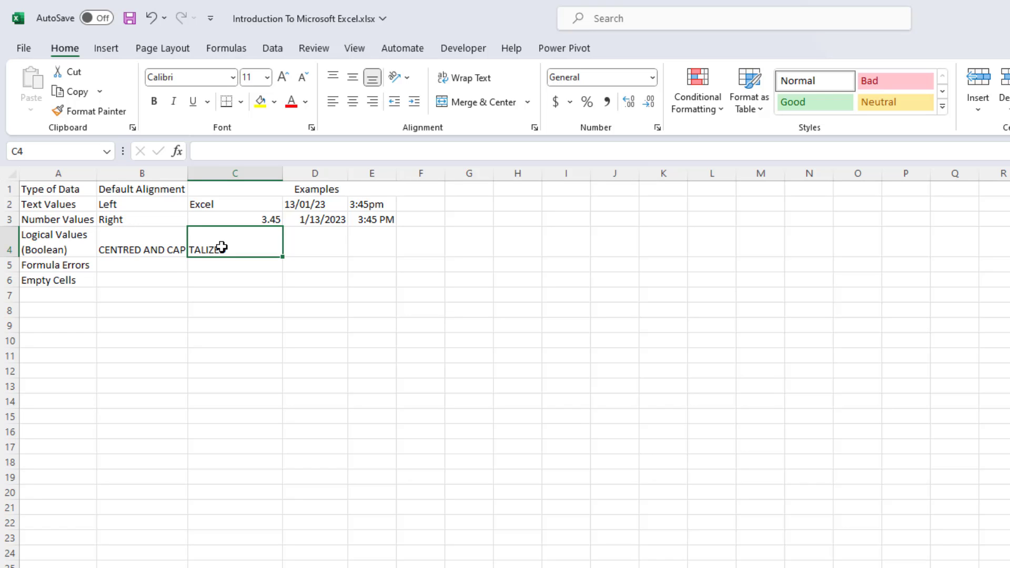
{"action": "type", "text": "true"}
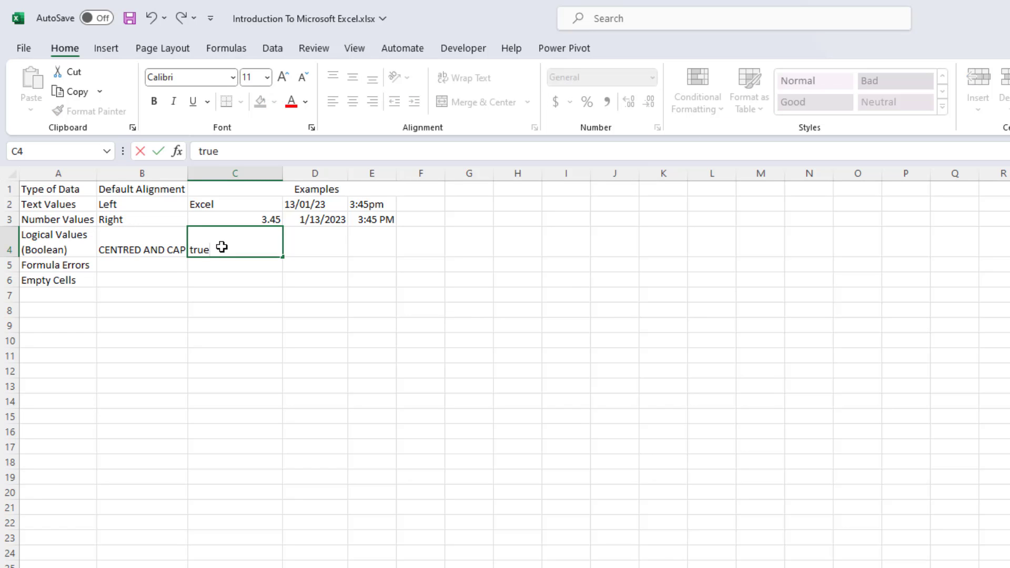
{"action": "key", "text": "ctrl+Return"}
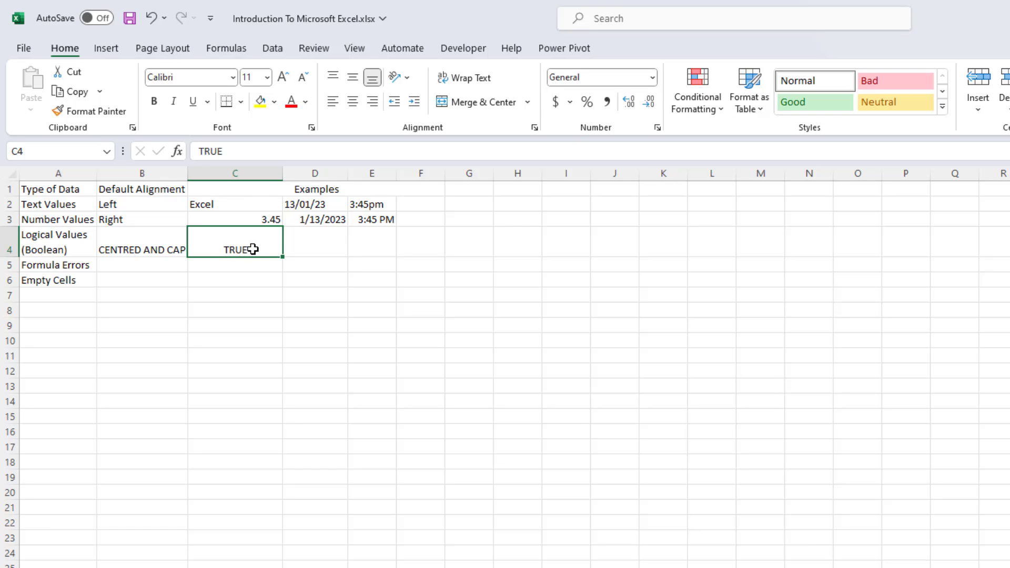
{"action": "left_click", "coordinate": [138, 249]}
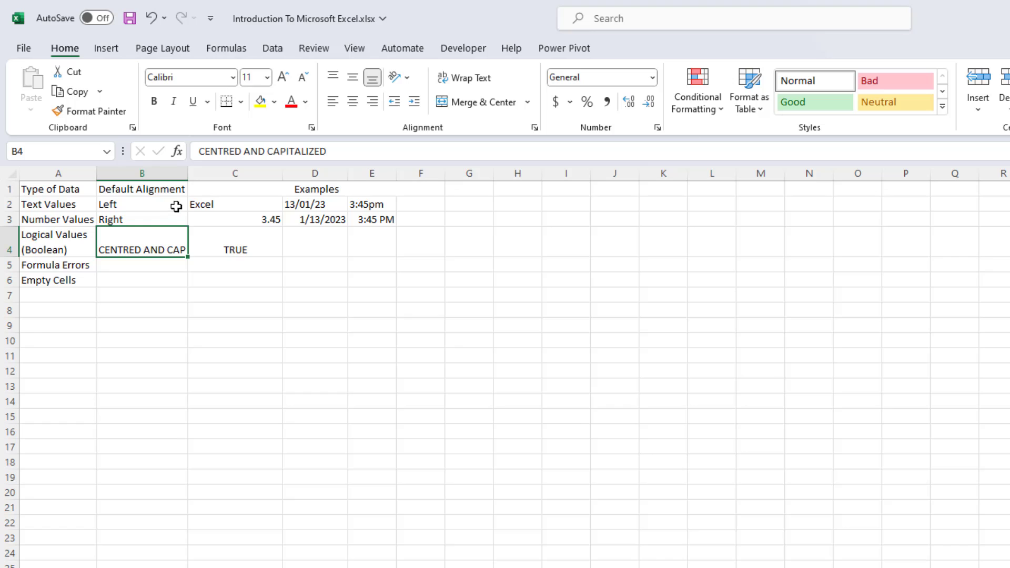
{"action": "left_click", "coordinate": [475, 83]}
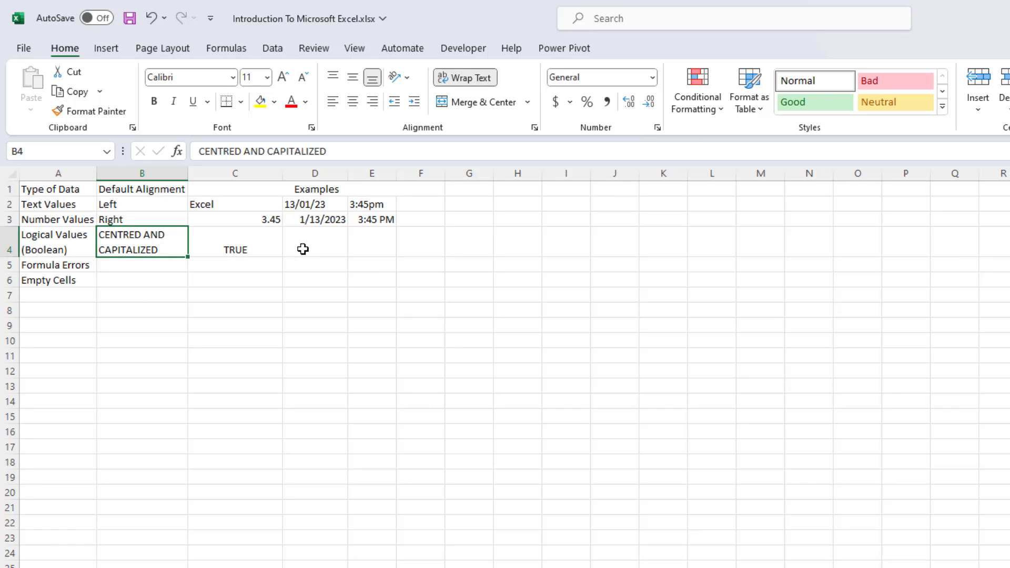
Add the logical value examples false in cell D4 and TRUE in cell E4
{"action": "left_click", "coordinate": [321, 245]}
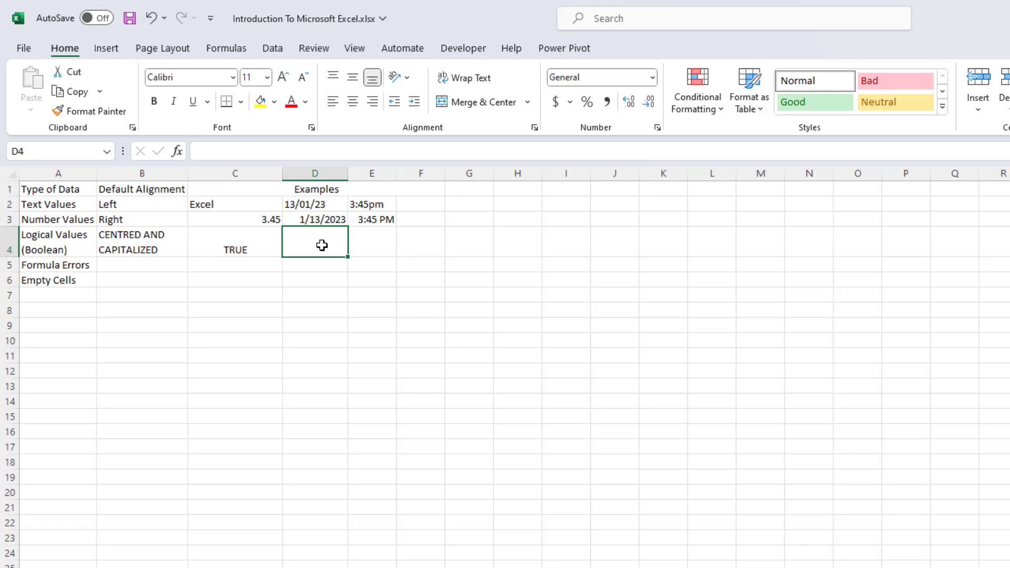
{"action": "type", "text": "false"}
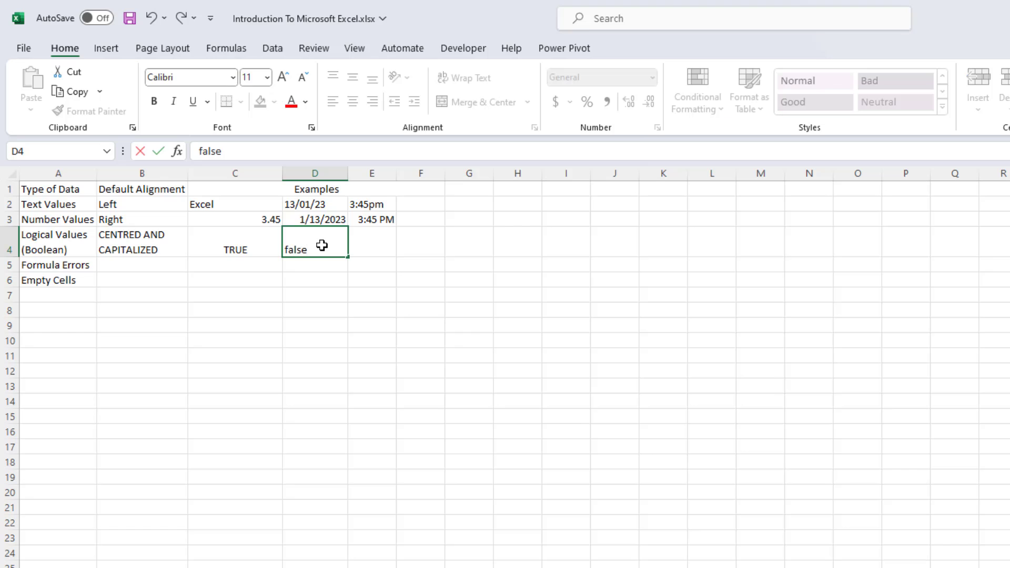
{"action": "key", "text": "Return"}
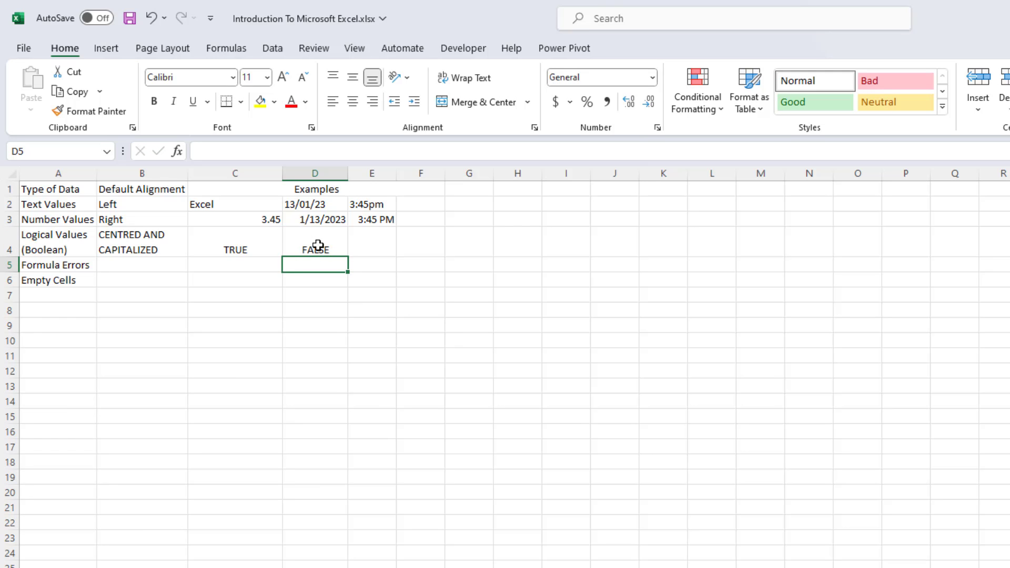
{"action": "left_click", "coordinate": [384, 245]}
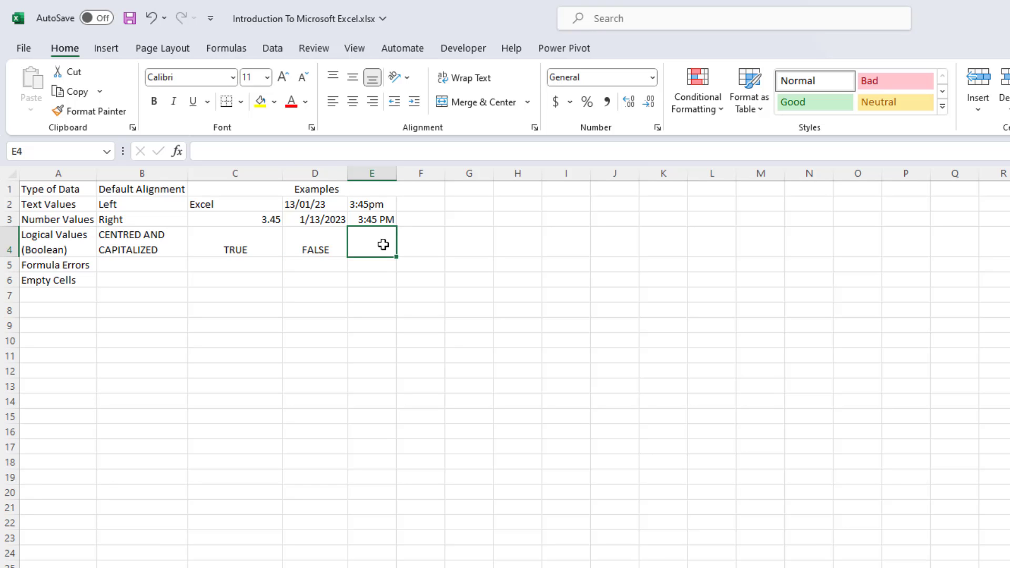
{"action": "type", "text": "T"}
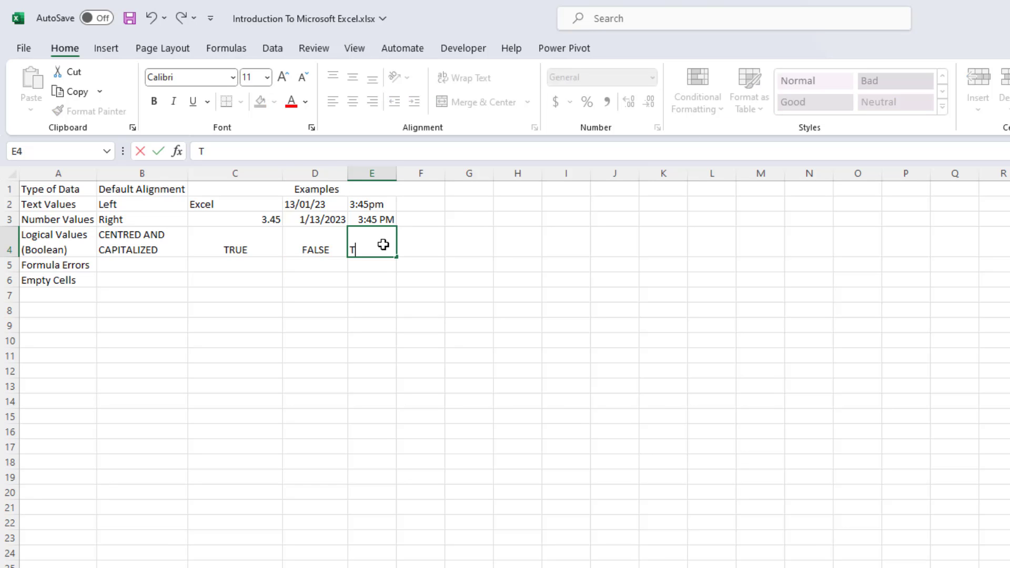
{"action": "type", "text": "RUE"}
{"action": "key", "text": "Return"}
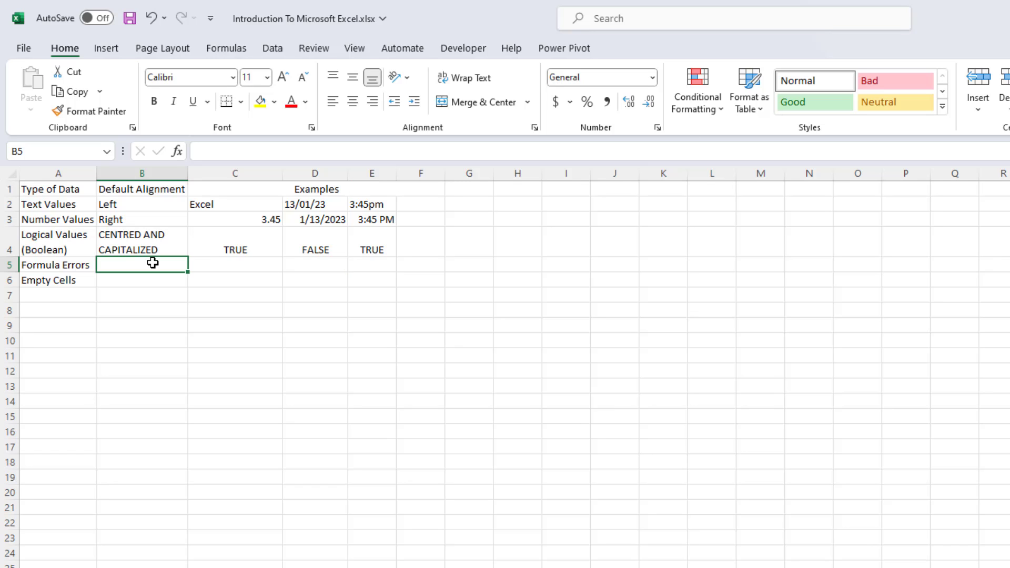
Enter CENTRED AND CAPITALIZED in cell B5 as the Formula Errors alignment and wrap its text
{"action": "type", "text": "c"}
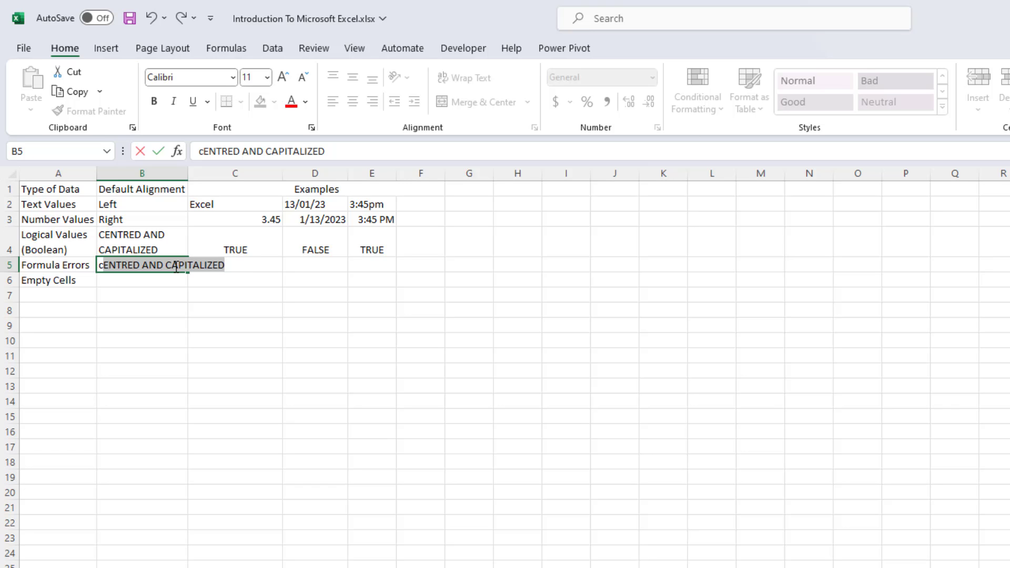
{"action": "key", "text": "Return"}
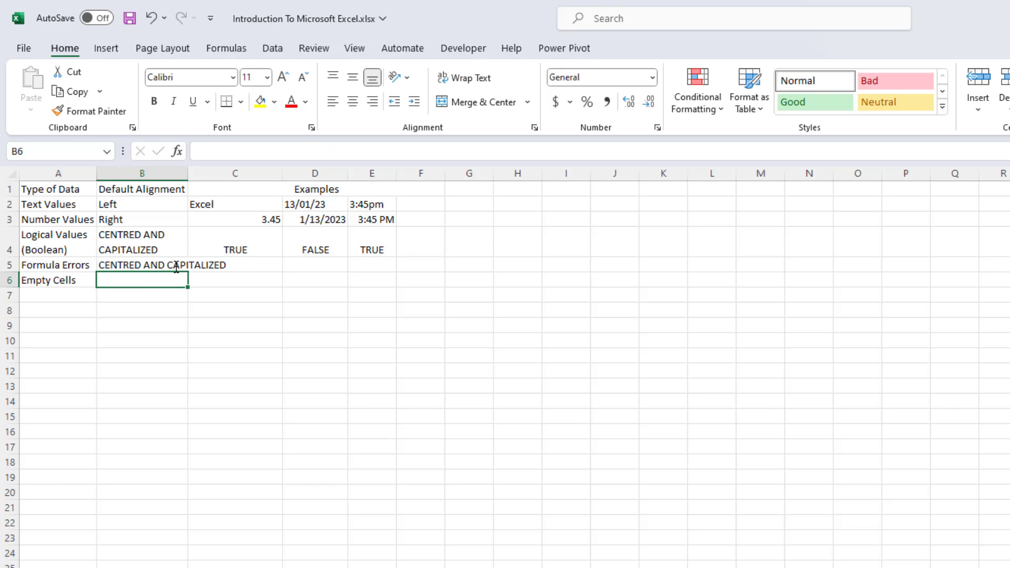
{"action": "left_click", "coordinate": [140, 265]}
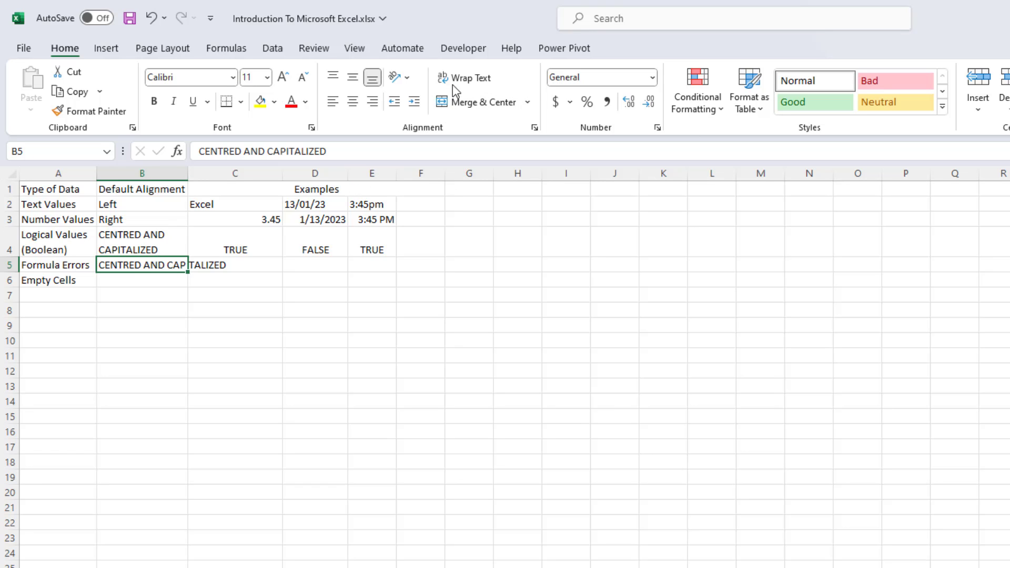
{"action": "left_click", "coordinate": [472, 83]}
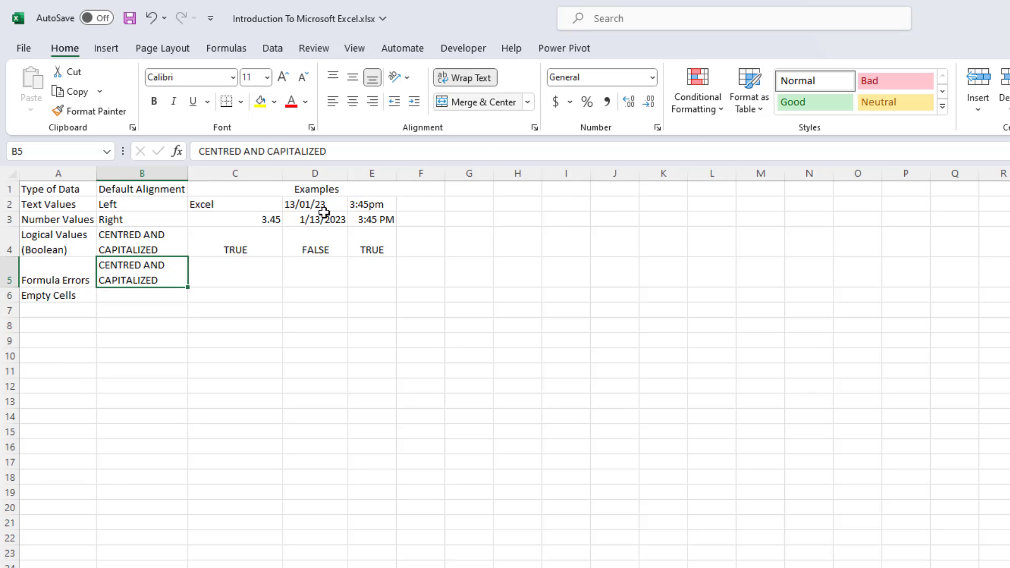
Enter the formula =C2/C3 in cell C5 as the first formula error example
{"action": "left_click", "coordinate": [241, 272]}
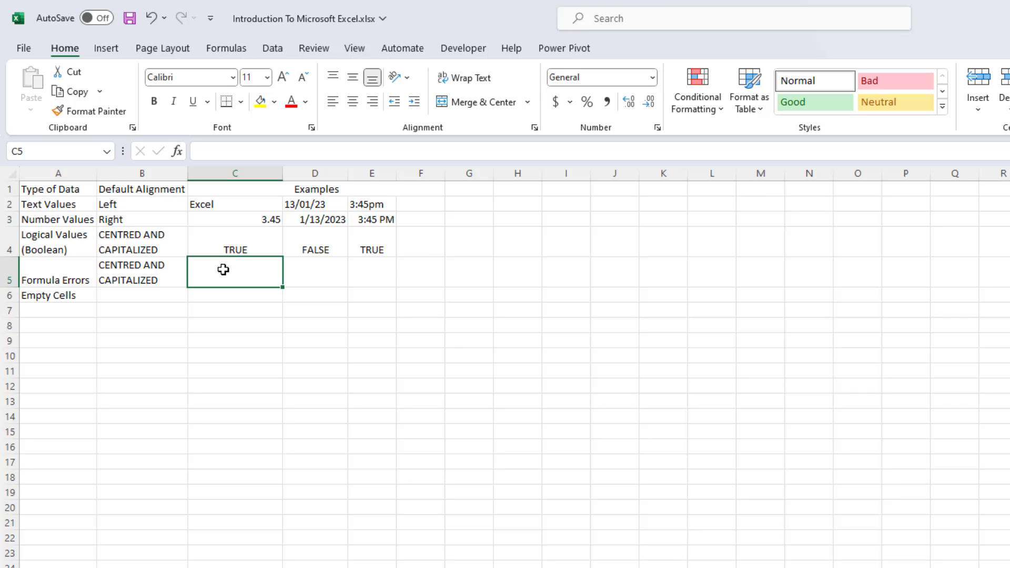
{"action": "type", "text": "="}
{"action": "left_click", "coordinate": [243, 203]}
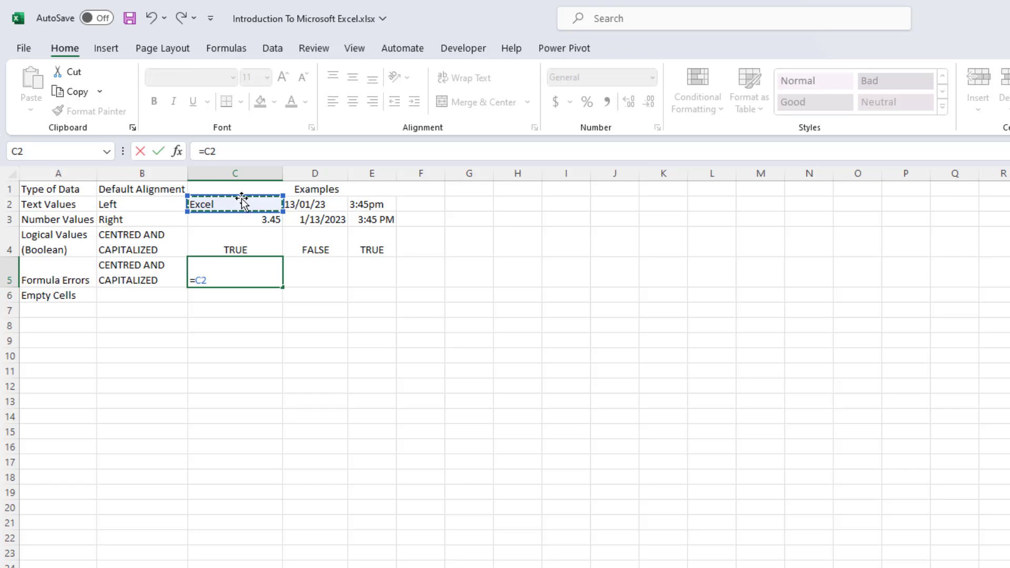
{"action": "type", "text": "/"}
{"action": "left_click", "coordinate": [255, 219]}
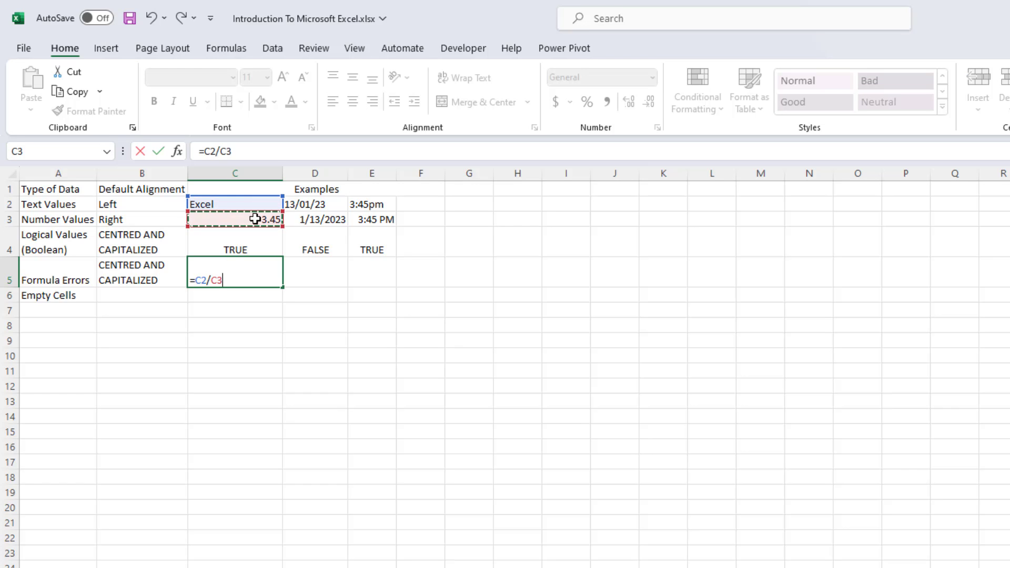
{"action": "key", "text": "Return"}
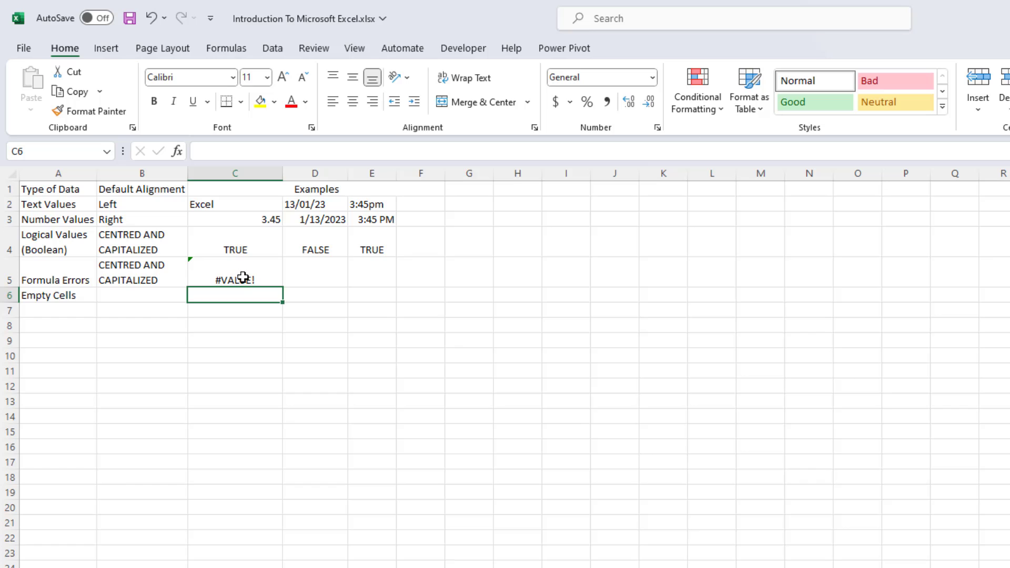
Enter the formula =C3/0 in cell D5 as a division-by-zero error example
{"action": "left_click", "coordinate": [325, 271]}
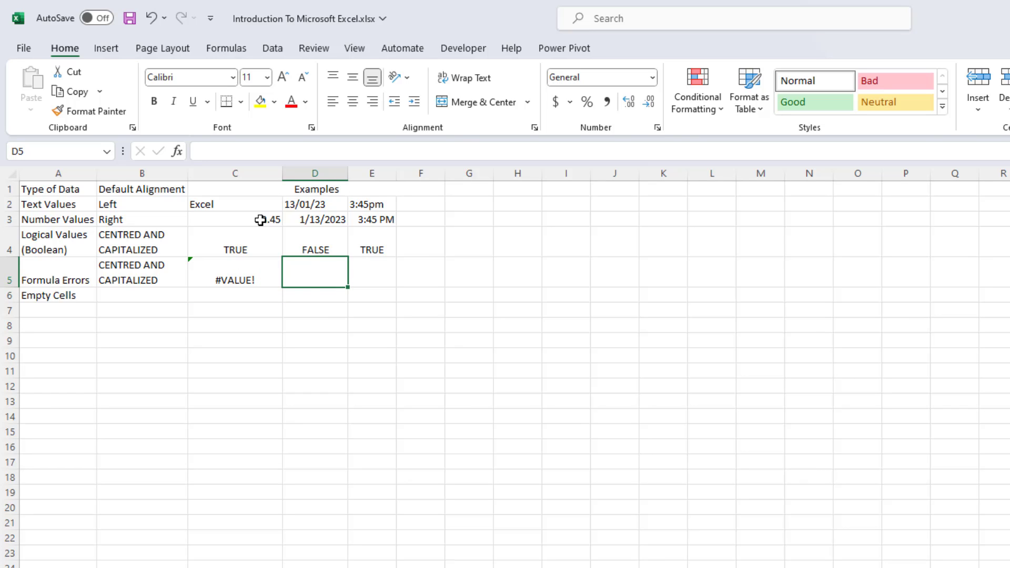
{"action": "type", "text": "="}
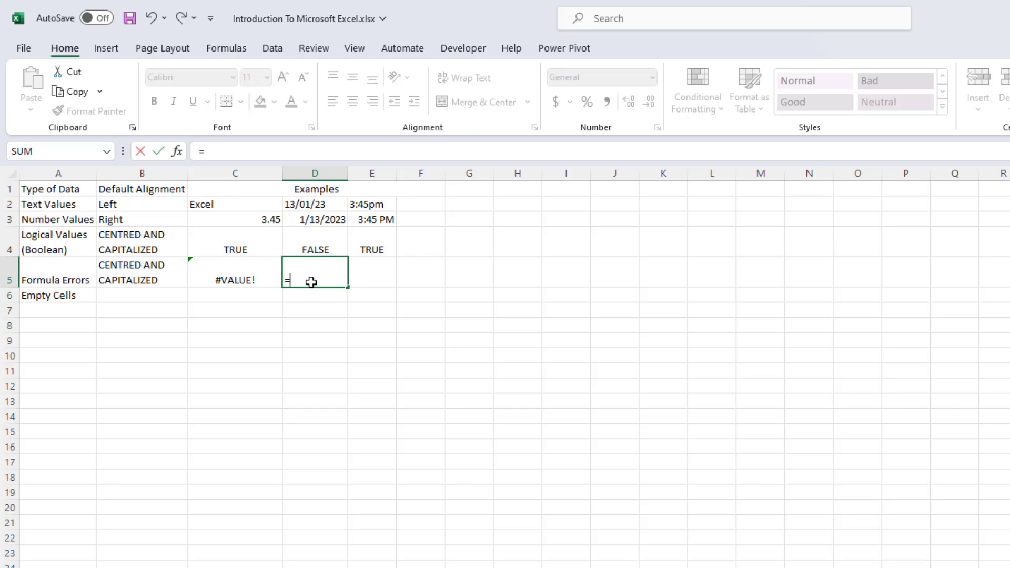
{"action": "left_click", "coordinate": [249, 219]}
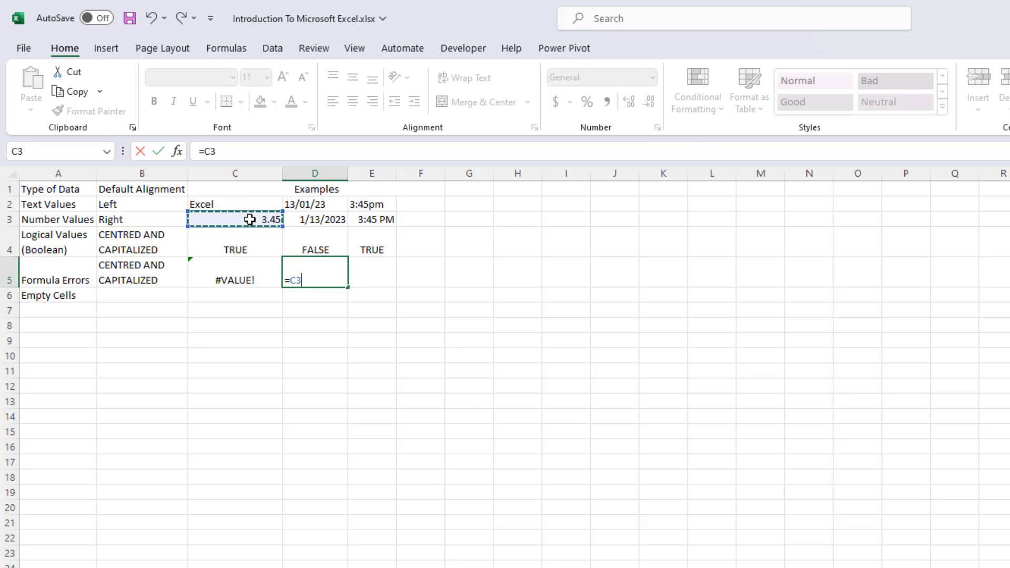
{"action": "type", "text": "/"}
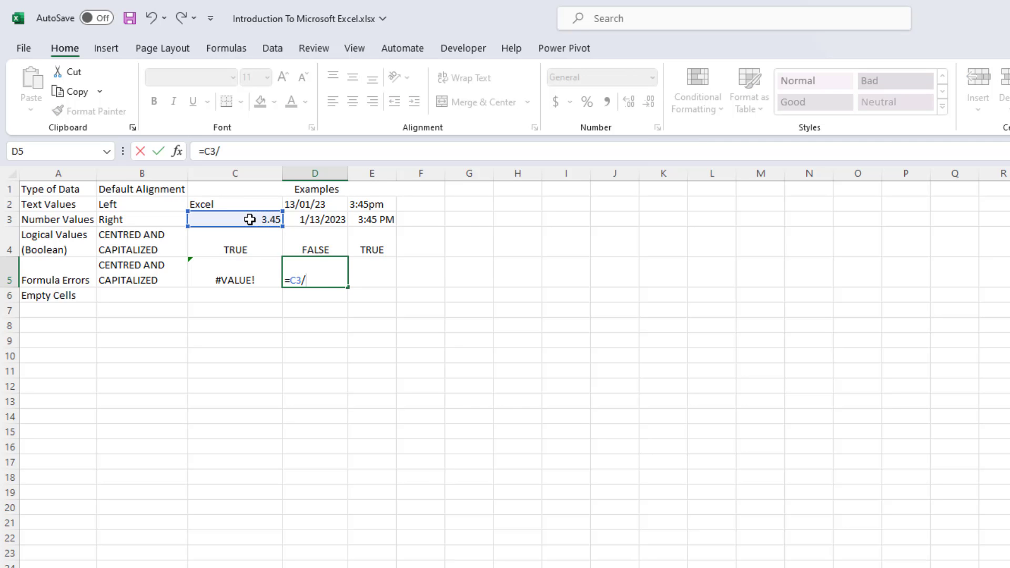
{"action": "type", "text": "0"}
{"action": "key", "text": "Return"}
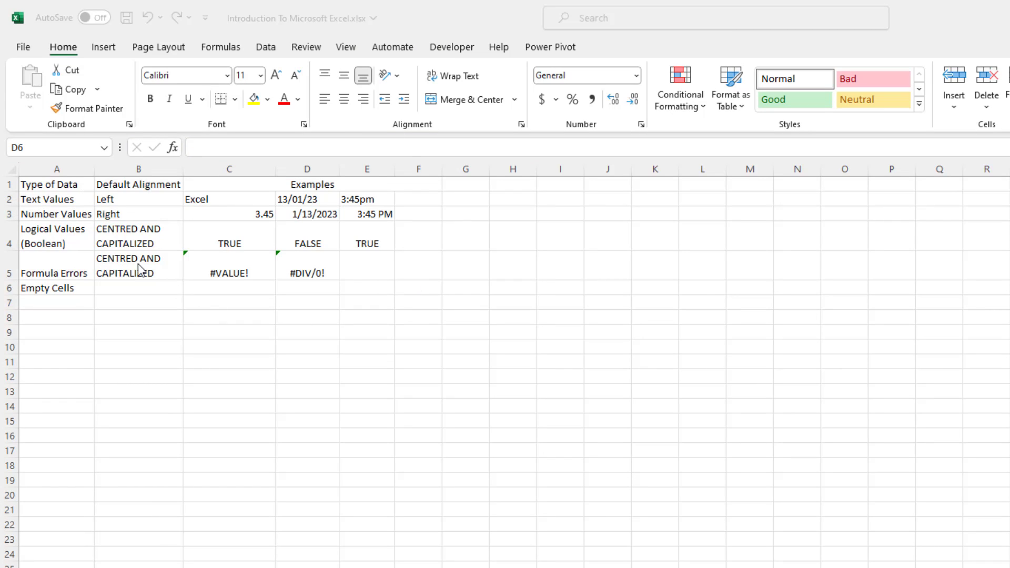
Apply All Borders to the whole data types table, A1:E6
{"action": "left_click", "coordinate": [56, 184]}
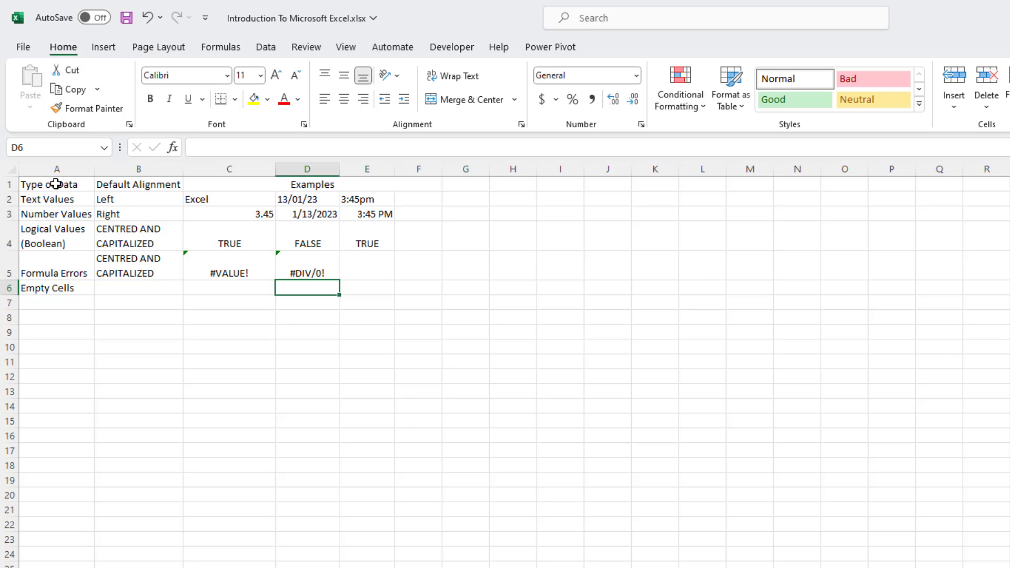
{"action": "mouse_move", "coordinate": [56, 184]}
{"action": "left_mouse_down"}
{"action": "mouse_move", "coordinate": [381, 250]}
{"action": "mouse_move", "coordinate": [383, 283]}
{"action": "left_mouse_up"}
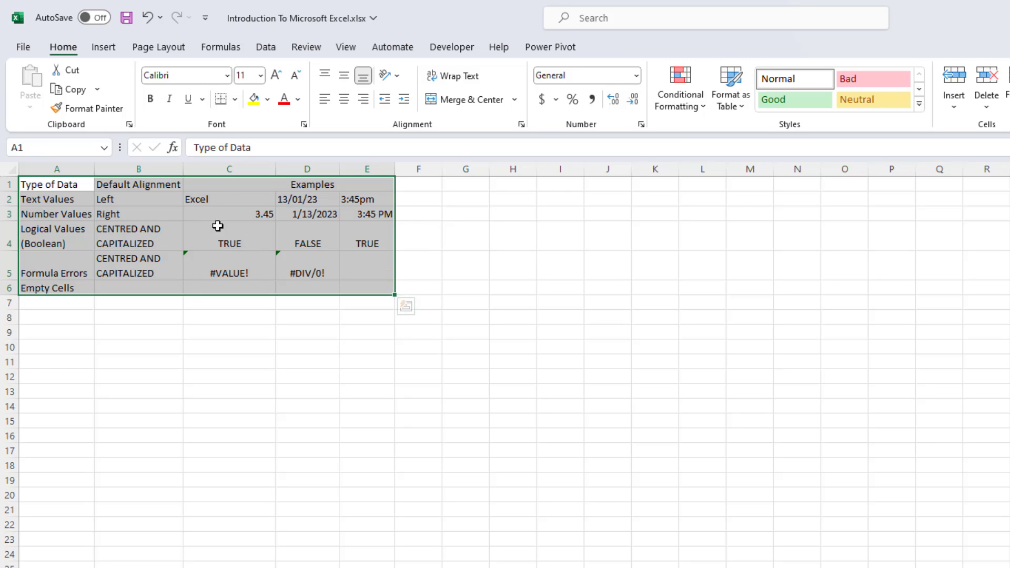
{"action": "left_click", "coordinate": [149, 197]}
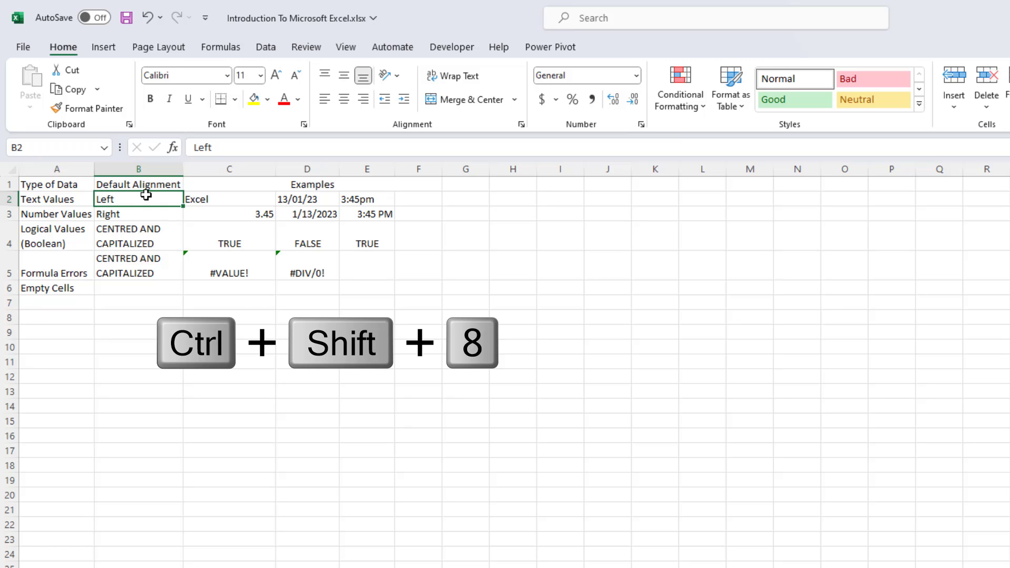
{"action": "key", "text": "ctrl+shift+8"}
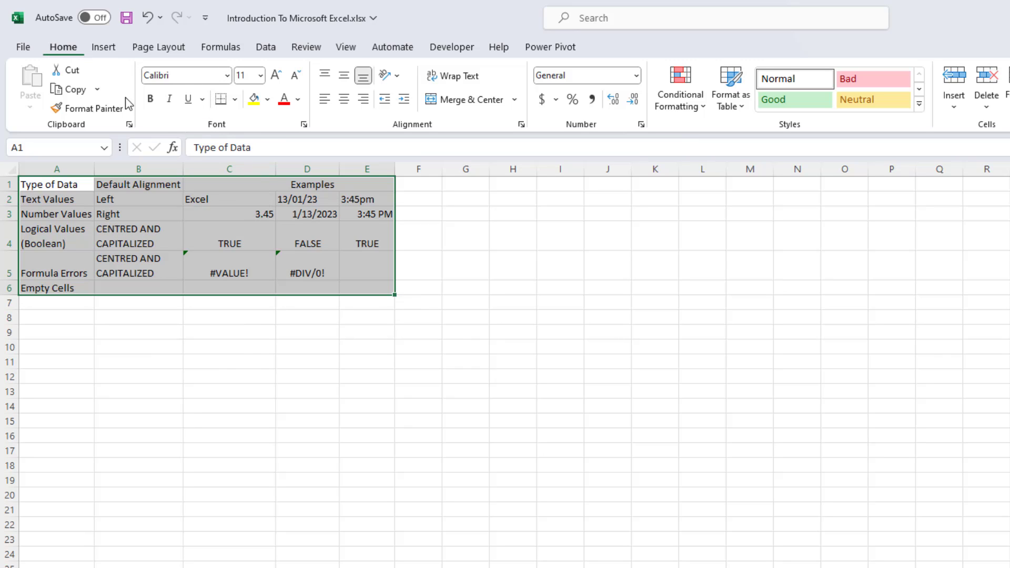
{"action": "left_click", "coordinate": [235, 100]}
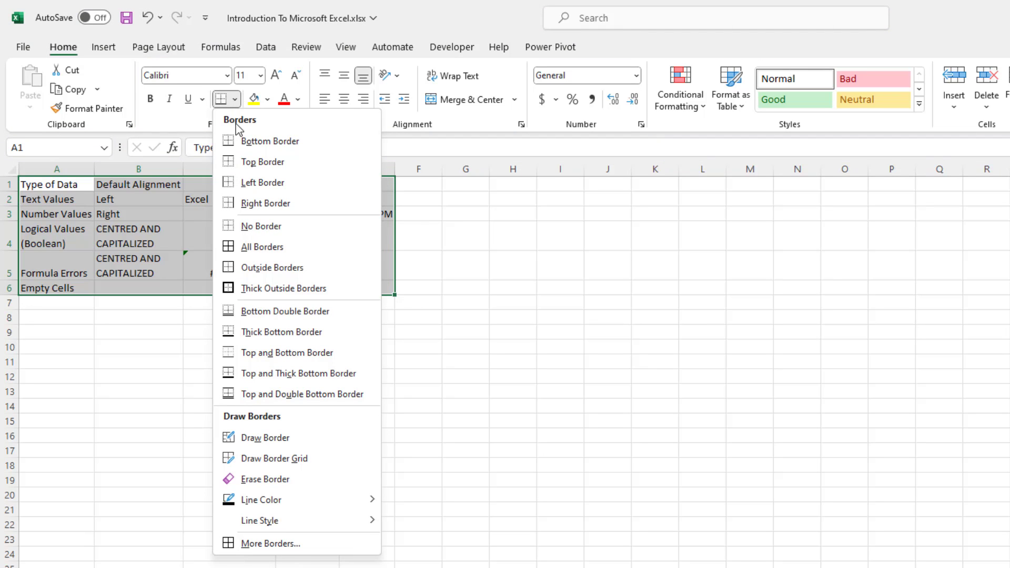
{"action": "left_click", "coordinate": [251, 247]}
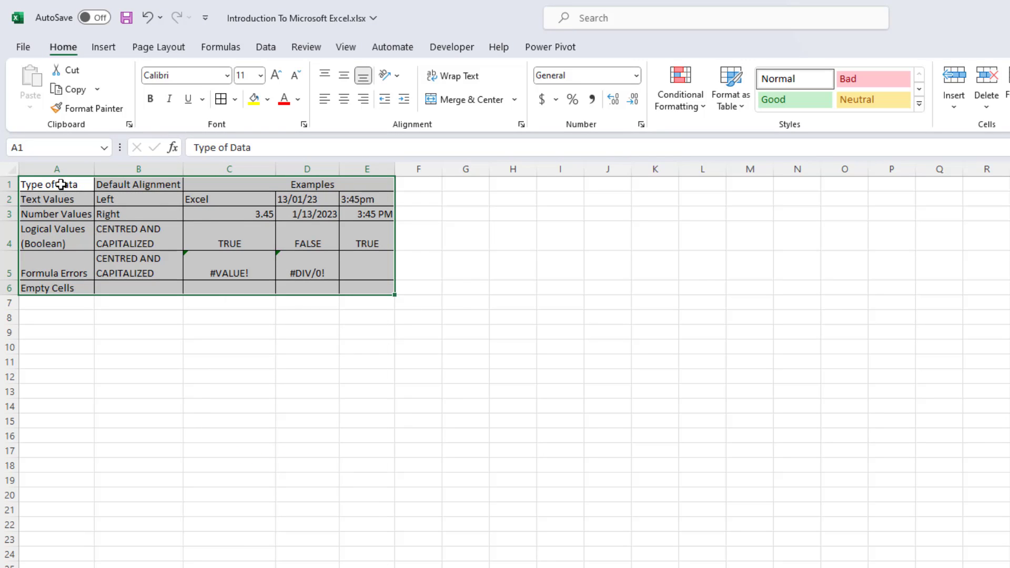
Fill the table's header row, A1:E1, with the lightest gold theme color
{"action": "left_click_drag", "start_coordinate": [62, 186], "coordinate": [357, 183]}
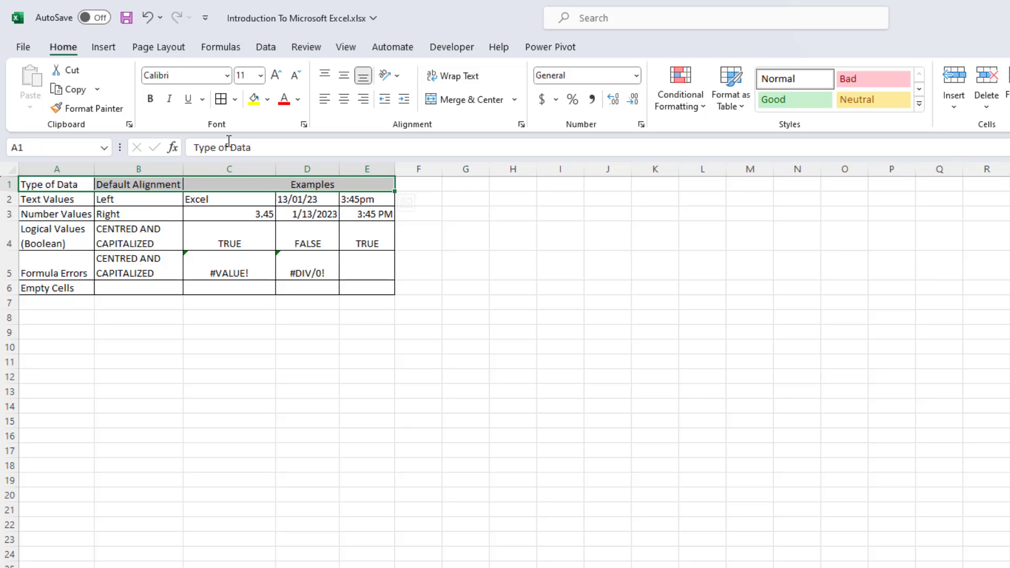
{"action": "left_click", "coordinate": [269, 100]}
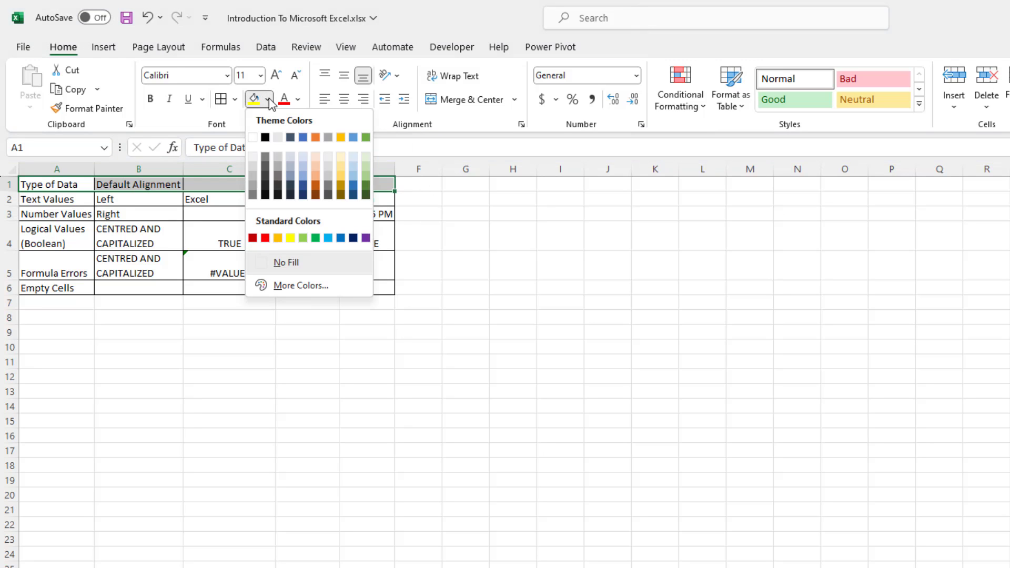
{"action": "left_click", "coordinate": [341, 159]}
{"action": "left_click", "coordinate": [230, 237]}
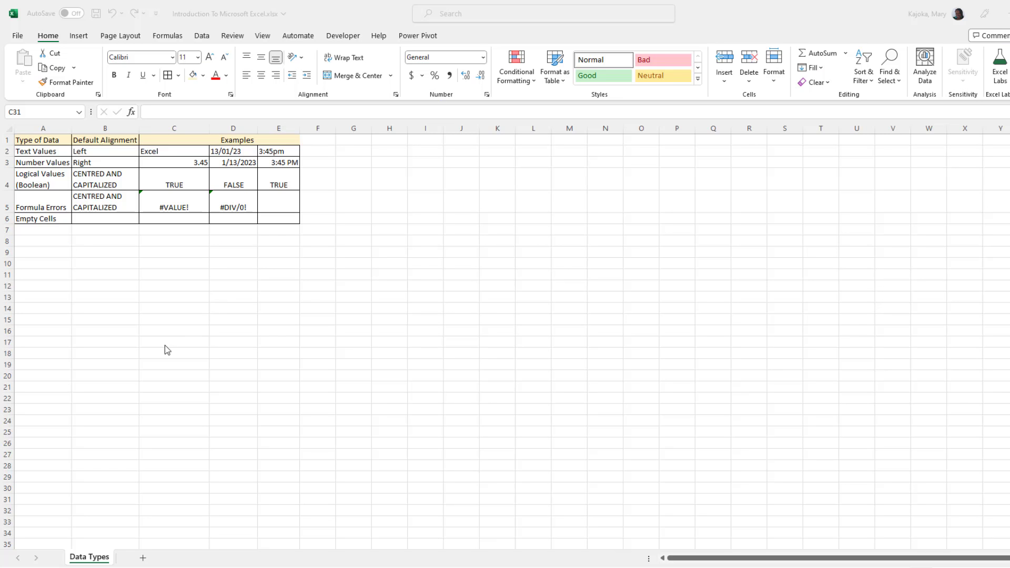
Add a new worksheet after Data Types and rename it GradeBook
{"action": "left_click", "coordinate": [143, 558]}
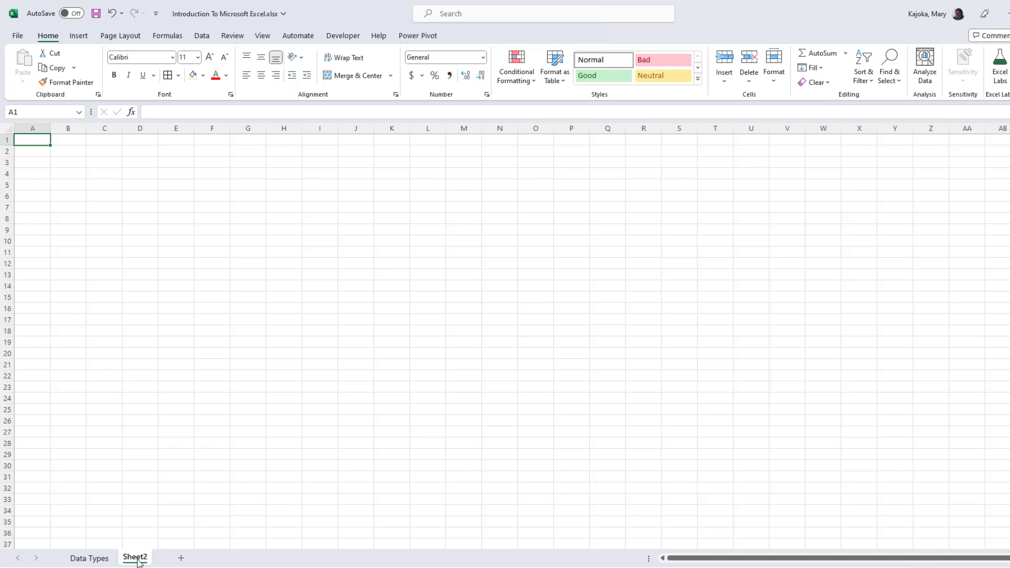
{"action": "double_click", "coordinate": [138, 559]}
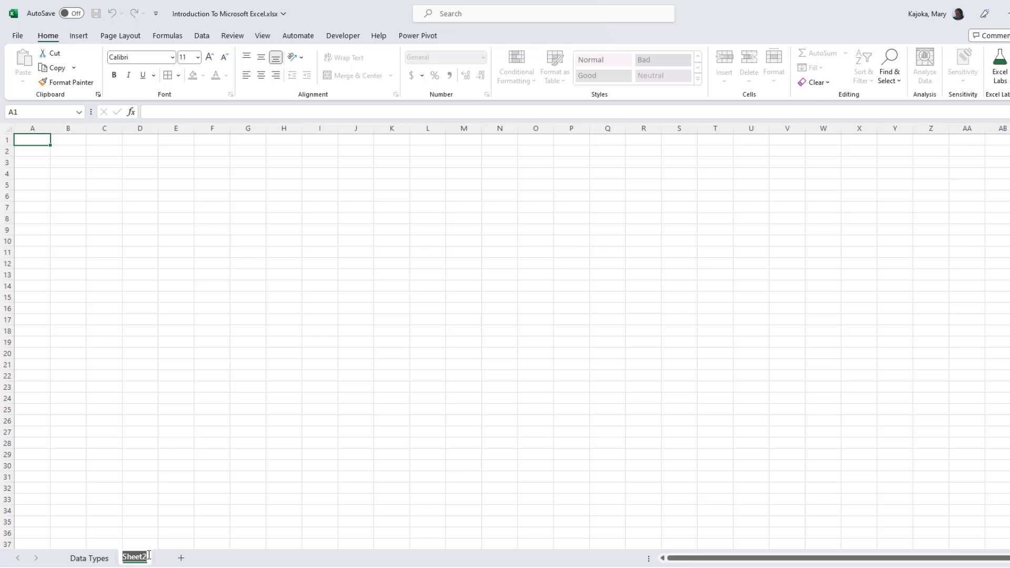
{"action": "left_click", "coordinate": [166, 542]}
{"action": "right_click", "coordinate": [141, 560]}
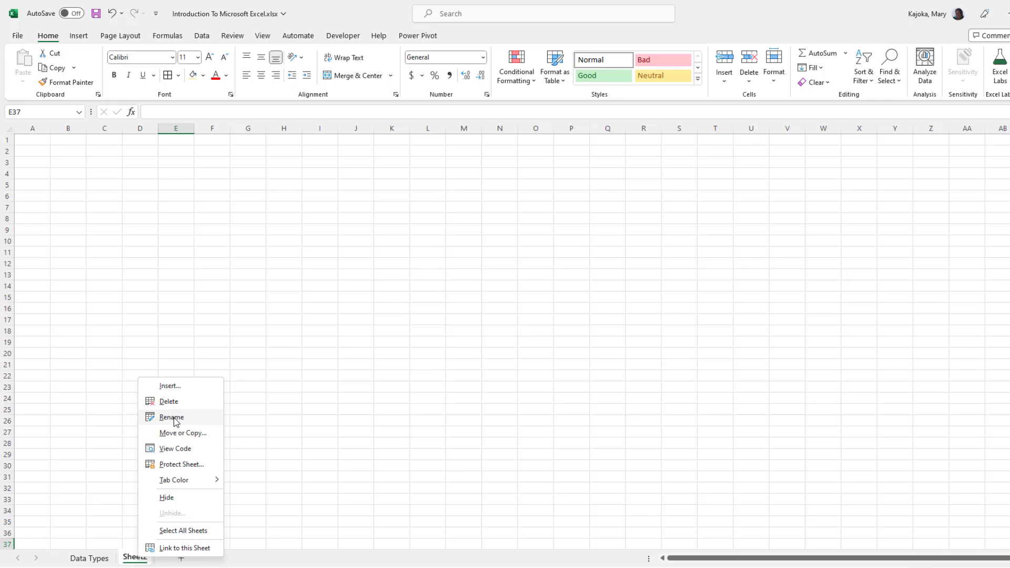
{"action": "left_click", "coordinate": [176, 419]}
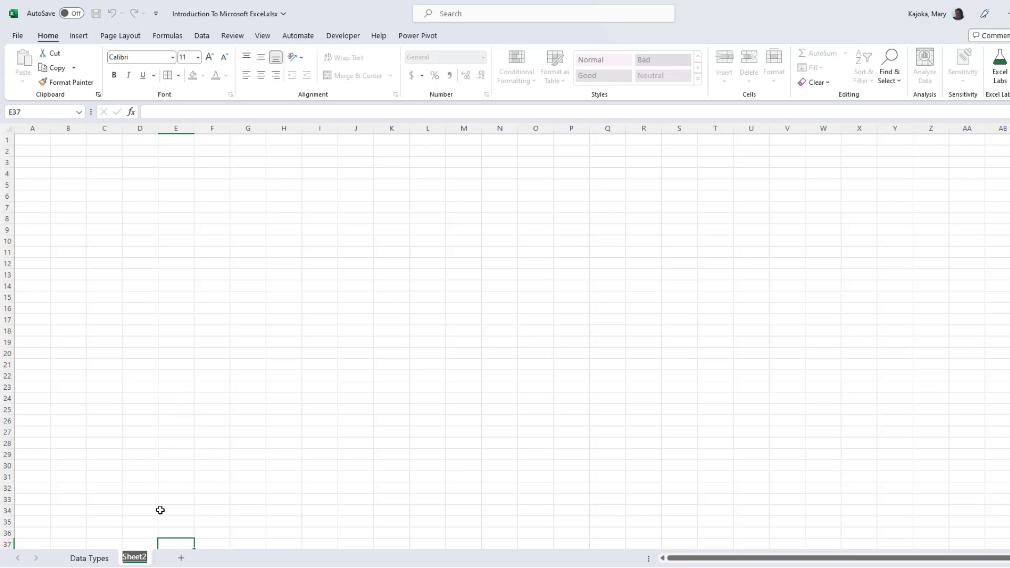
{"action": "type", "text": "GradeBook"}
{"action": "key", "text": "Return"}
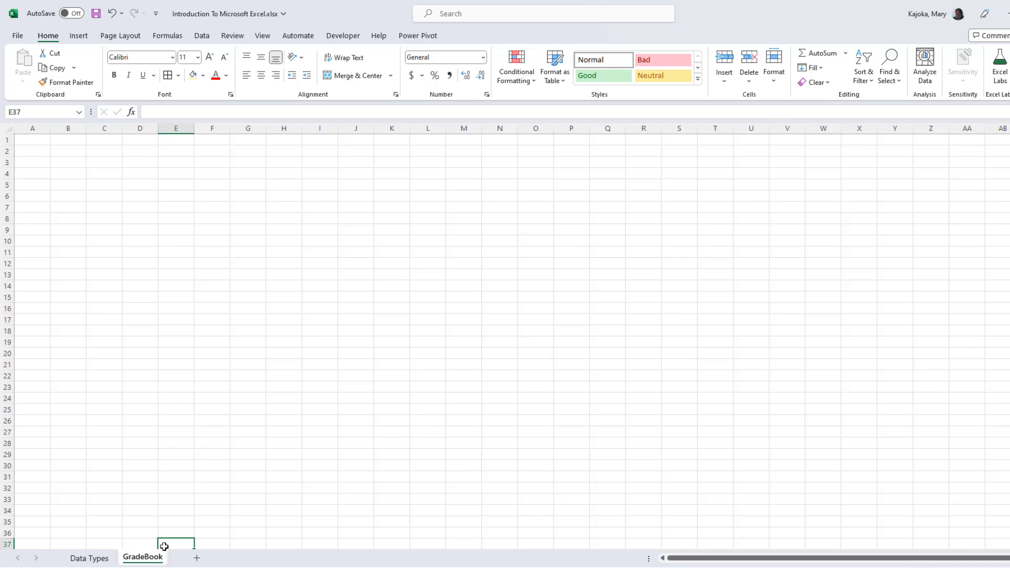
Duplicate the Data Types sheet, placing the copy after GradeBook
{"action": "left_click", "coordinate": [100, 562]}
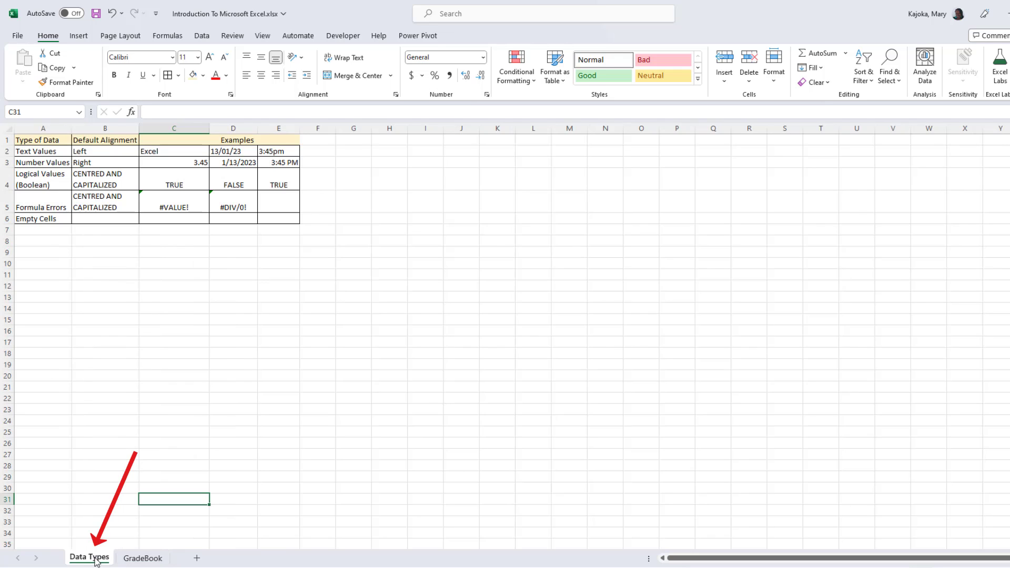
{"action": "key", "text": "ctrl"}
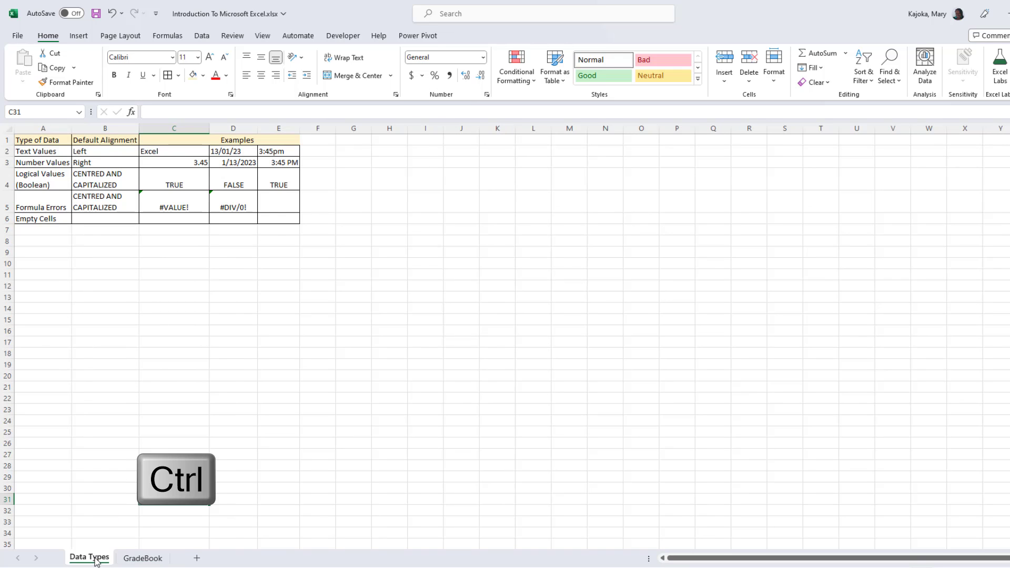
{"action": "left_click_drag", "start_coordinate": [96, 562], "coordinate": [98, 545]}
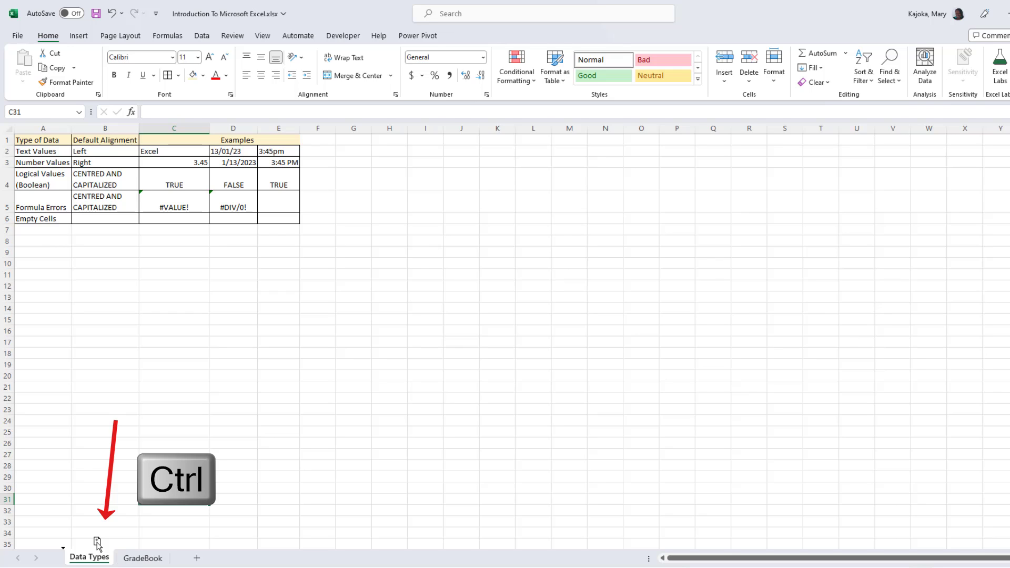
{"action": "left_click_drag", "start_coordinate": [97, 545], "coordinate": [178, 545]}
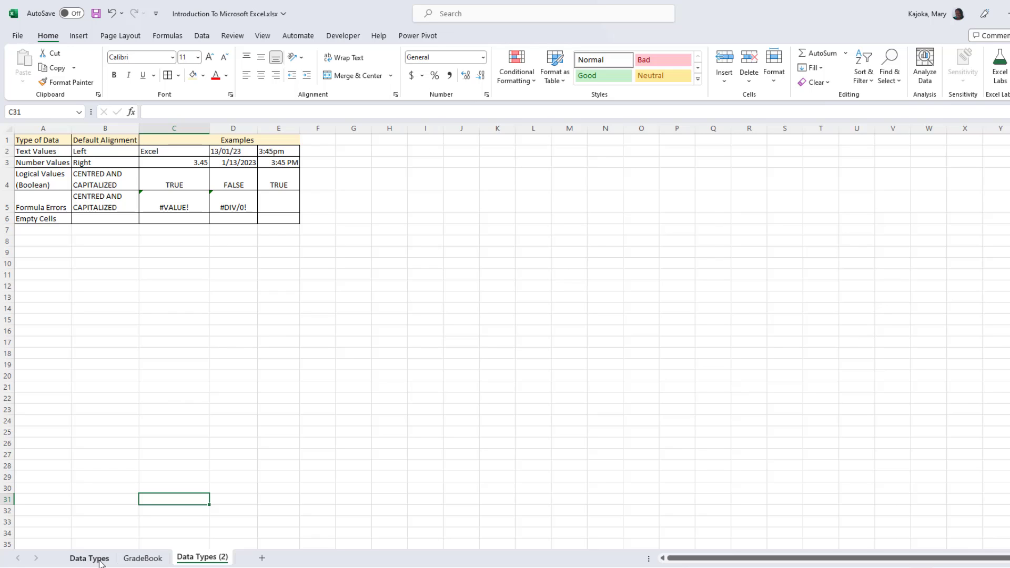
Delete the duplicate sheet Data Types (2) from the workbook
{"action": "right_click", "coordinate": [211, 560]}
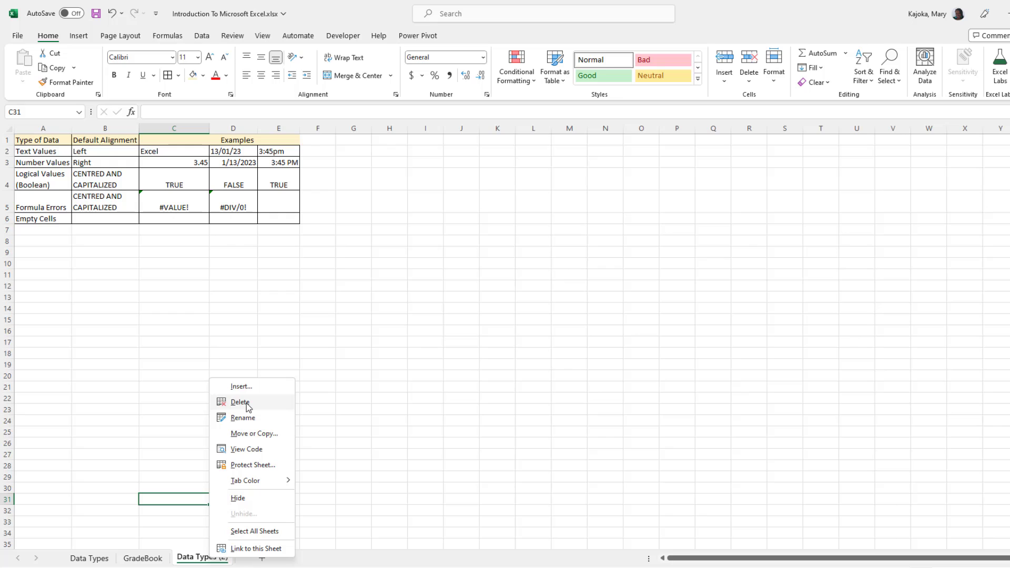
{"action": "left_click", "coordinate": [247, 404]}
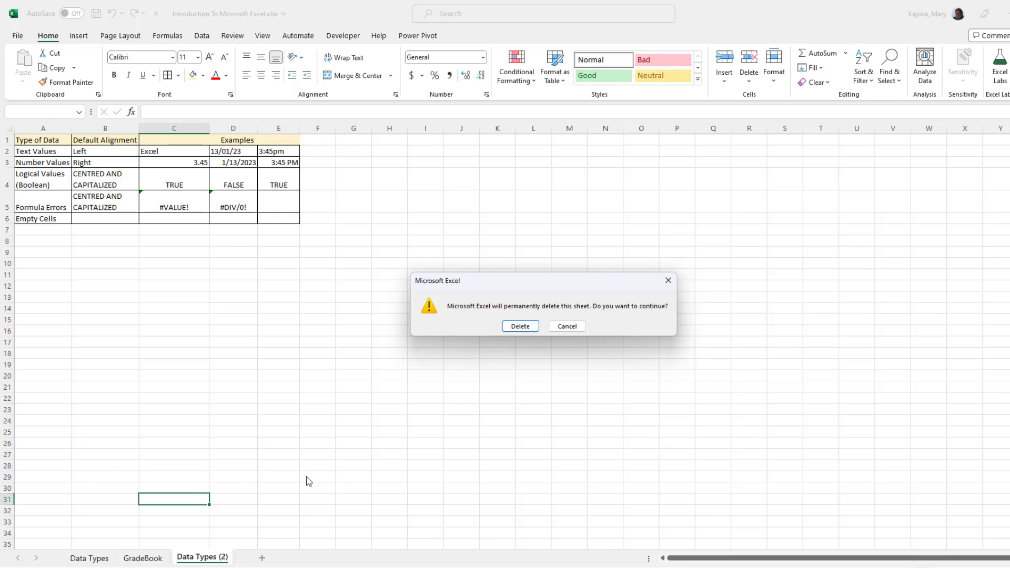
{"action": "left_click", "coordinate": [521, 326]}
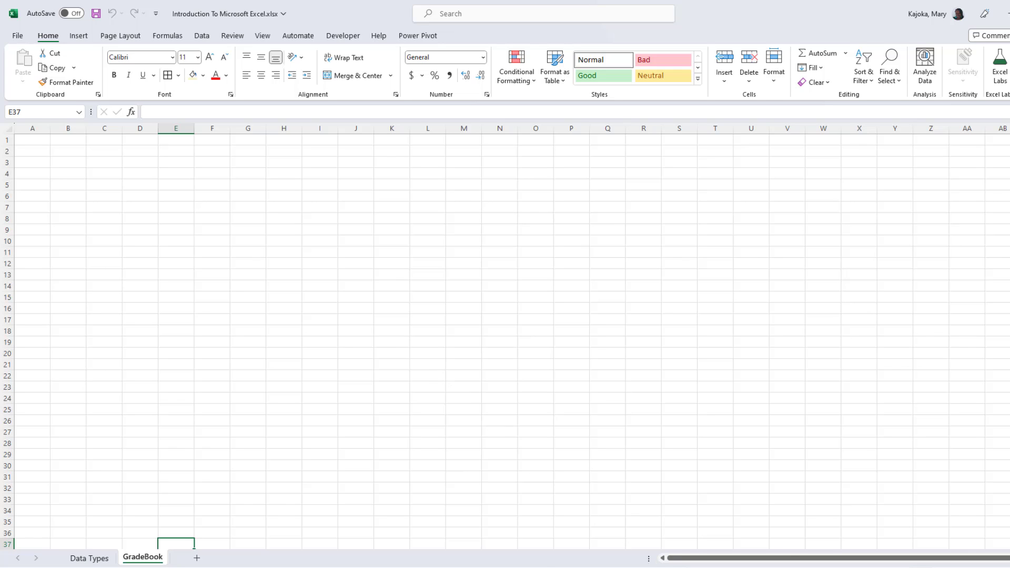
Copy the Entering Data sheet from Steps for Video 1.xlsx to the end of Introduction To Microsoft Excel.xlsx
{"action": "mouse_move", "coordinate": [652, 567]}
{"action": "left_click", "coordinate": [701, 545]}
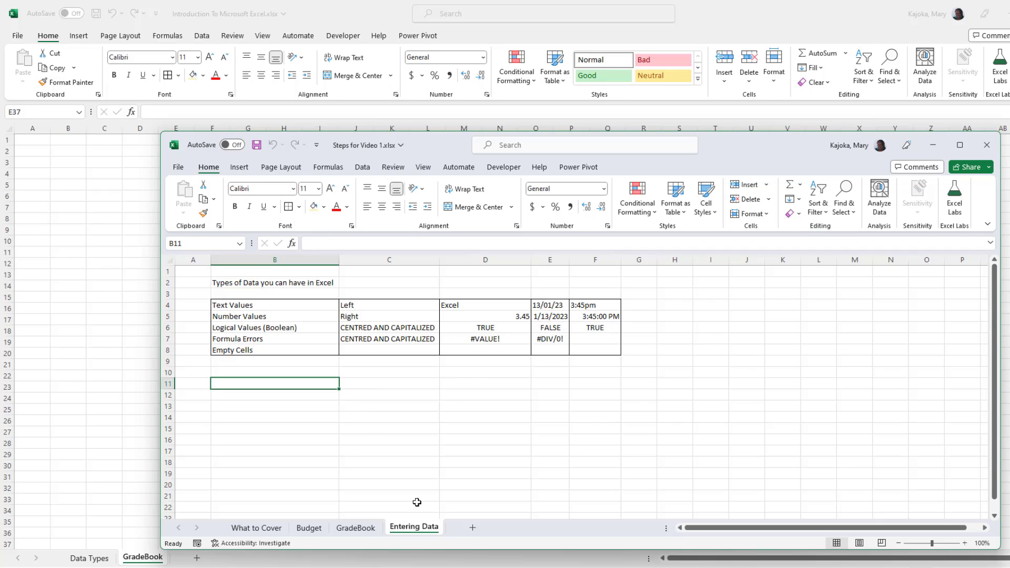
{"action": "right_click", "coordinate": [424, 532]}
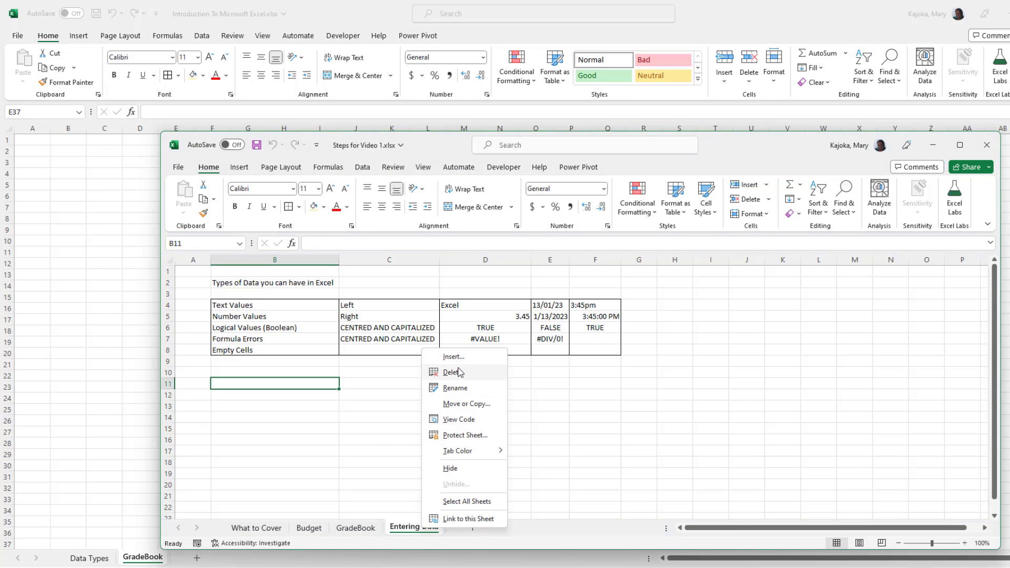
{"action": "left_click", "coordinate": [463, 405]}
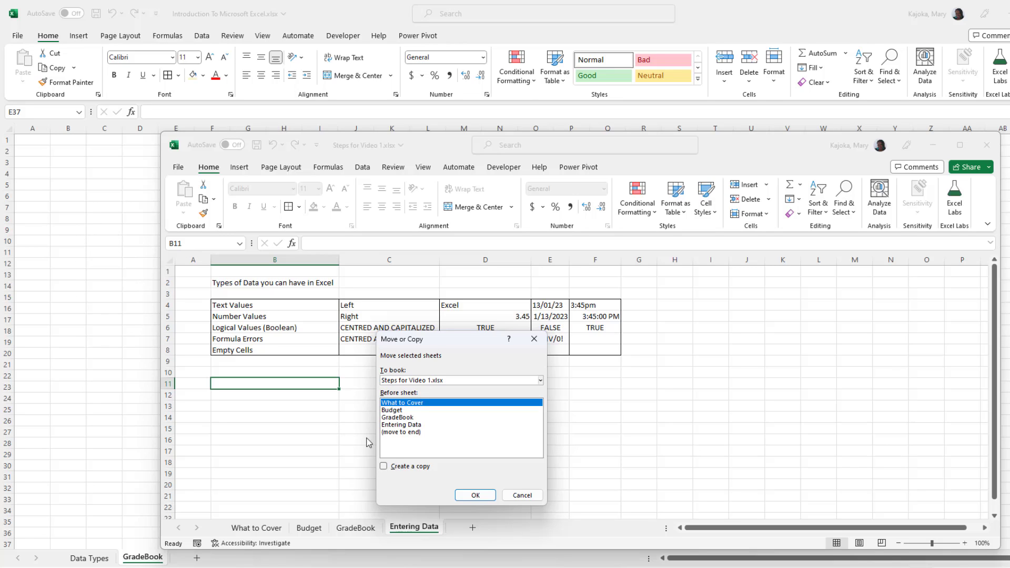
{"action": "left_click", "coordinate": [384, 467]}
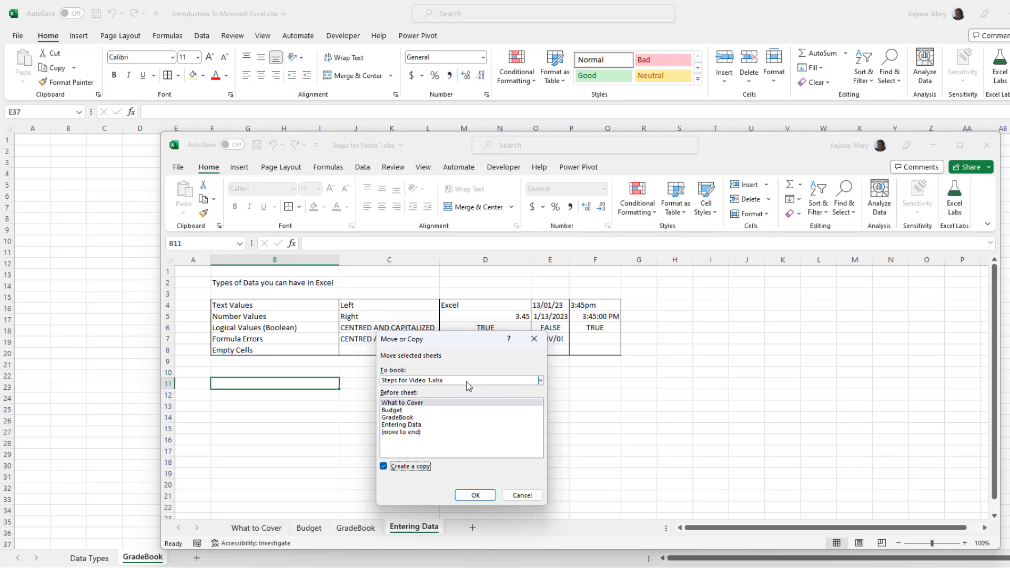
{"action": "left_click", "coordinate": [540, 381]}
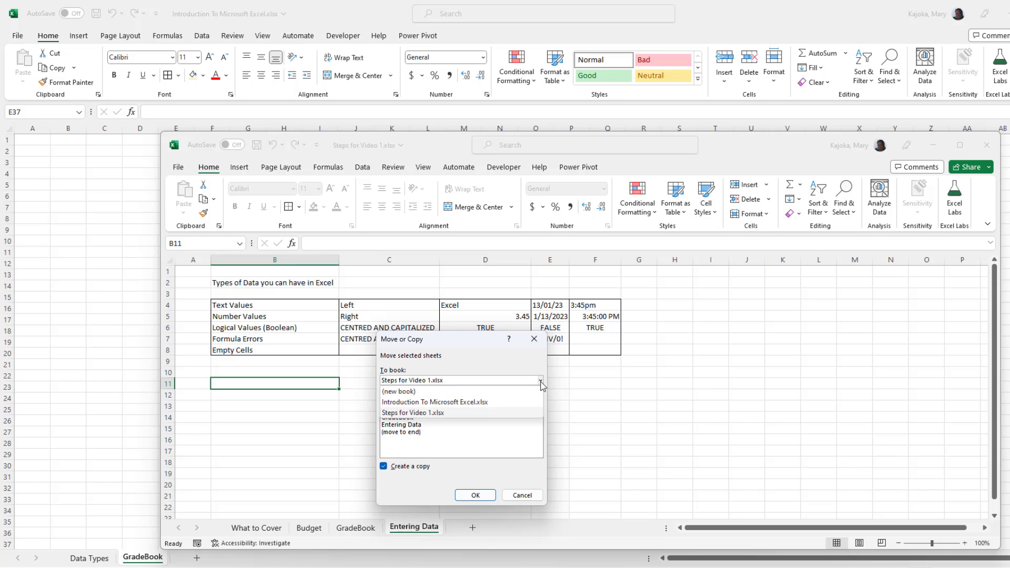
{"action": "left_click", "coordinate": [475, 403]}
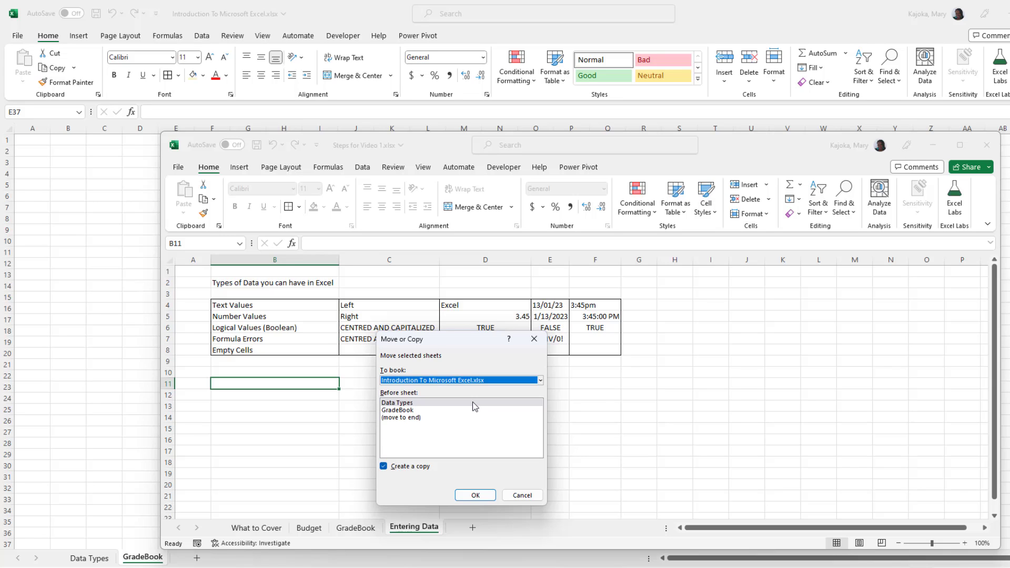
{"action": "left_click", "coordinate": [401, 417]}
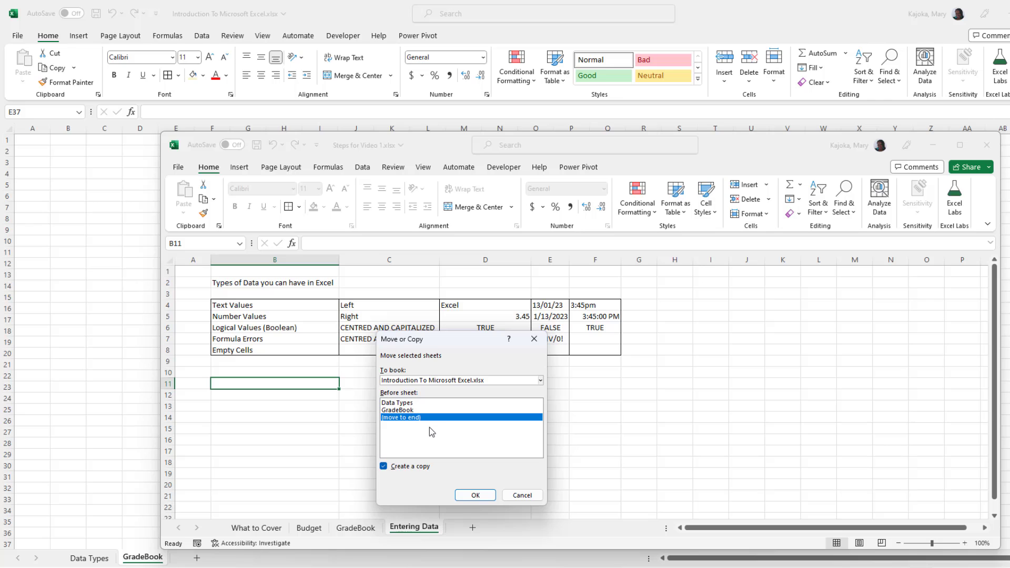
{"action": "left_click", "coordinate": [476, 496]}
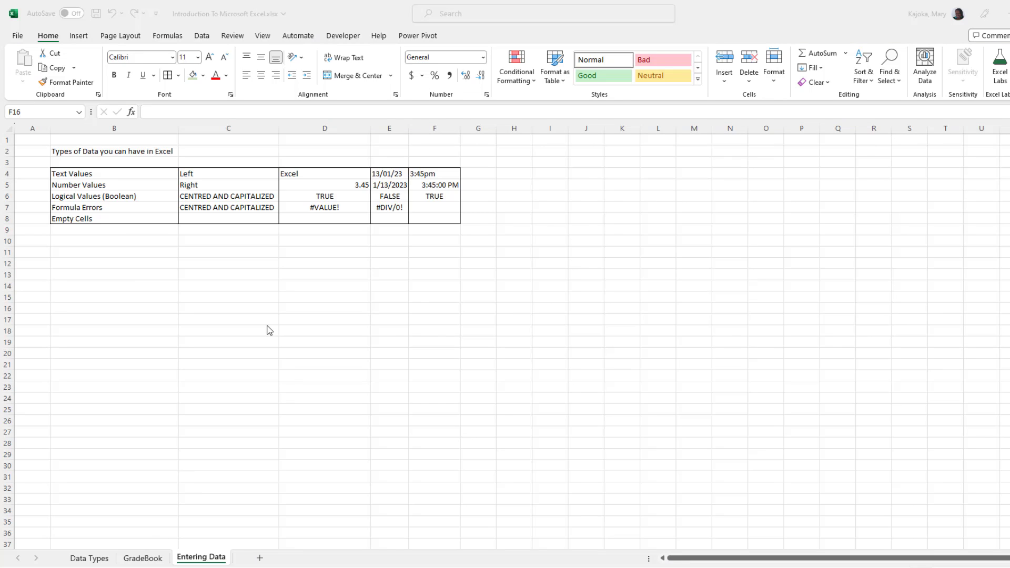
Paste the copied What Excel Does picture below the data types table on the Entering Data sheet
{"action": "key", "text": "ctrl+v"}
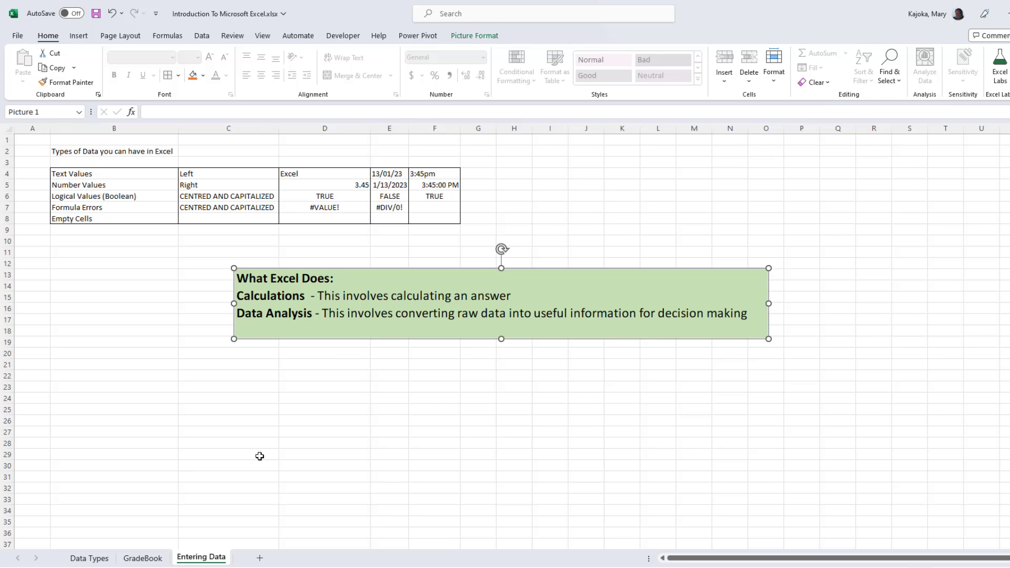
Go to the GradeBook sheet and move its reference picture to start at about column O, row 5
{"action": "left_click", "coordinate": [144, 559]}
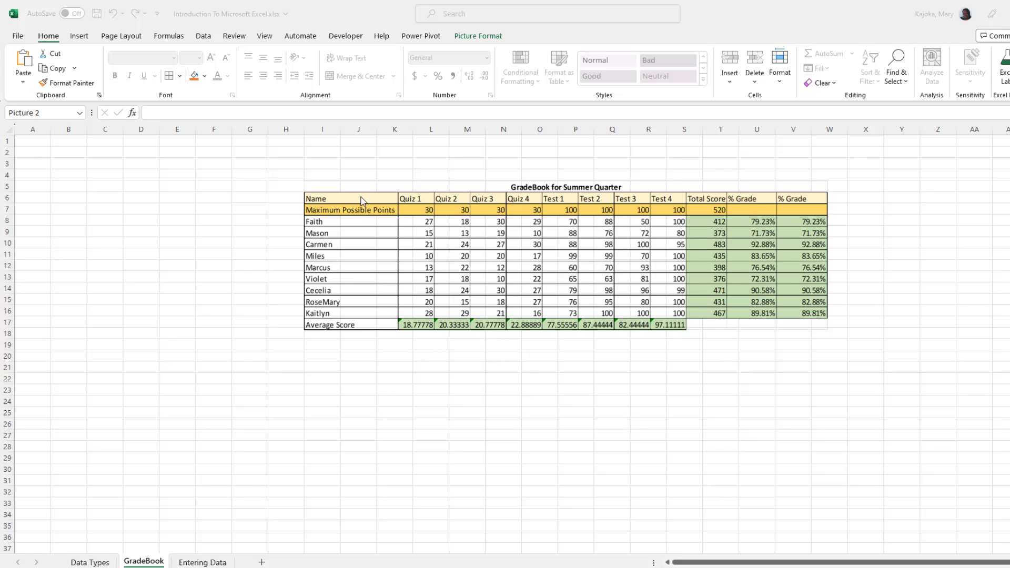
{"action": "left_click_drag", "start_coordinate": [361, 200], "coordinate": [612, 169]}
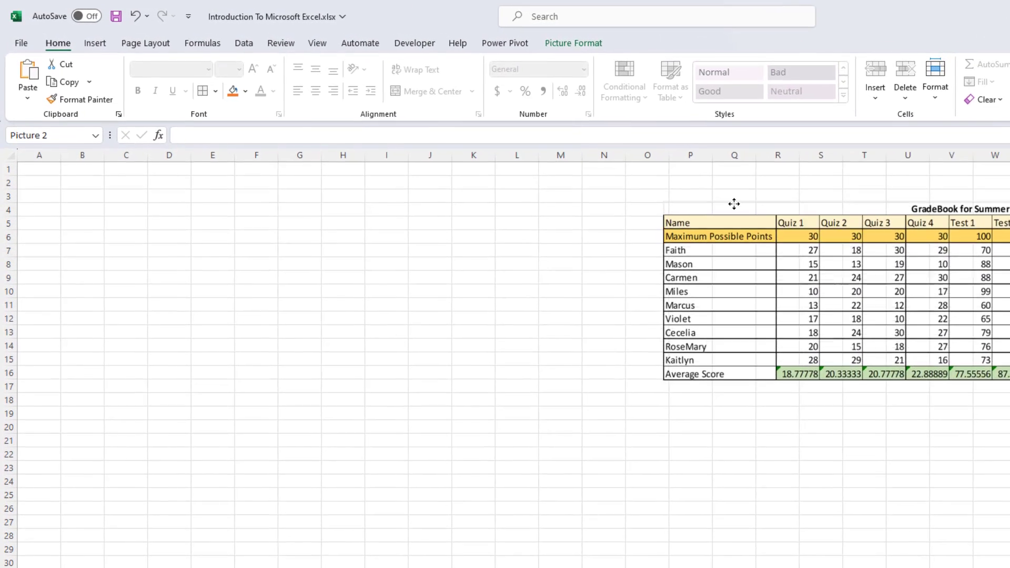
Enter GradeBook for Summer Quarter in A1, Name in A2 and Maximum Possible Points in A3
{"action": "left_click", "coordinate": [49, 169]}
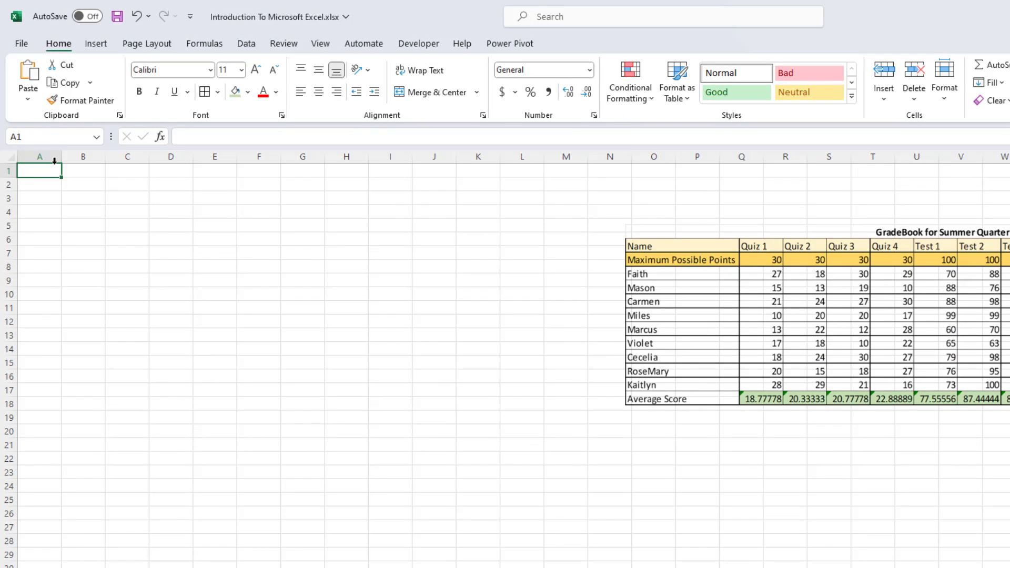
{"action": "type", "text": "GradeBook for Summer Quarter"}
{"action": "key", "text": "Return"}
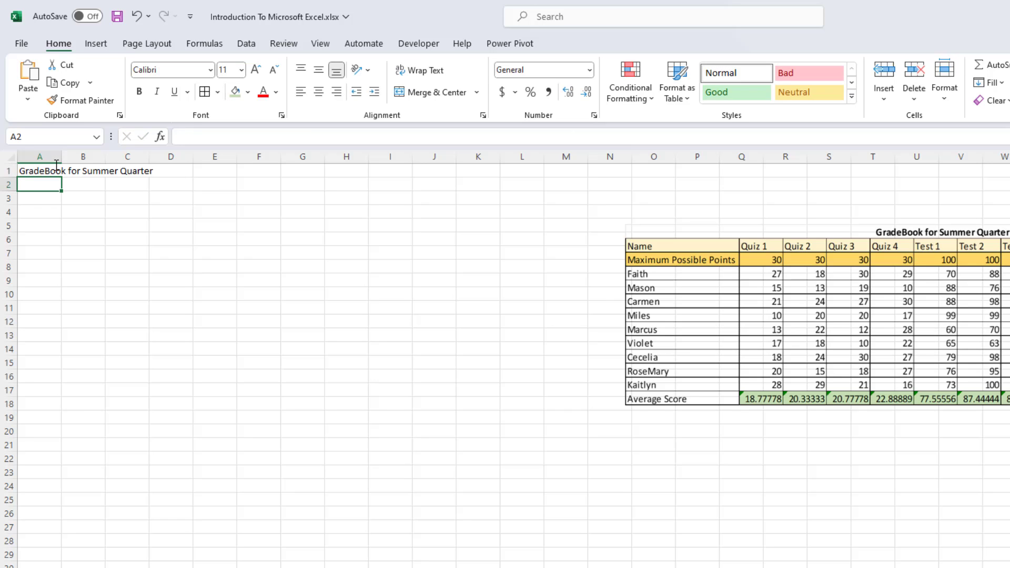
{"action": "type", "text": "Name"}
{"action": "key", "text": "Return"}
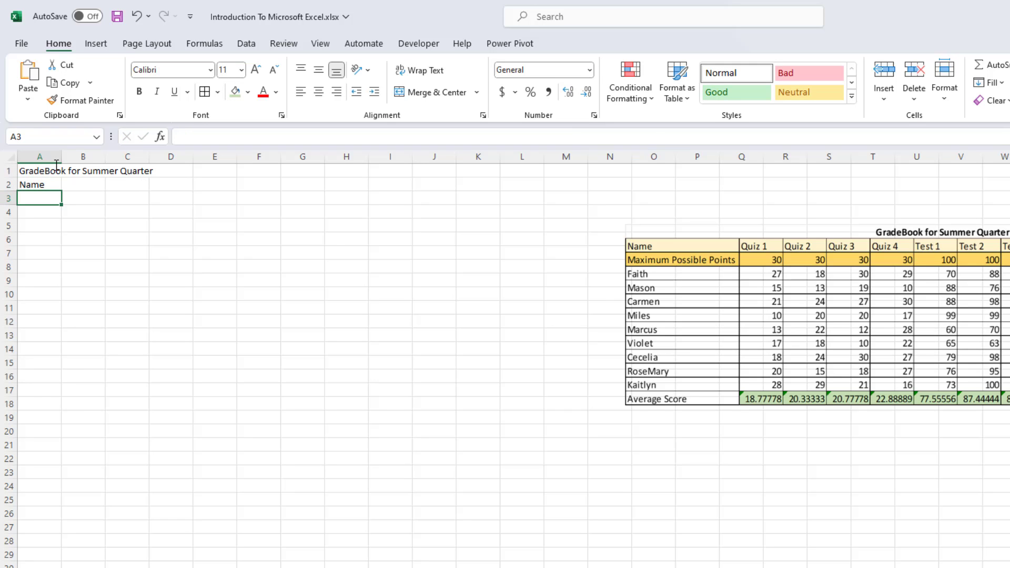
{"action": "type", "text": "Maxi"}
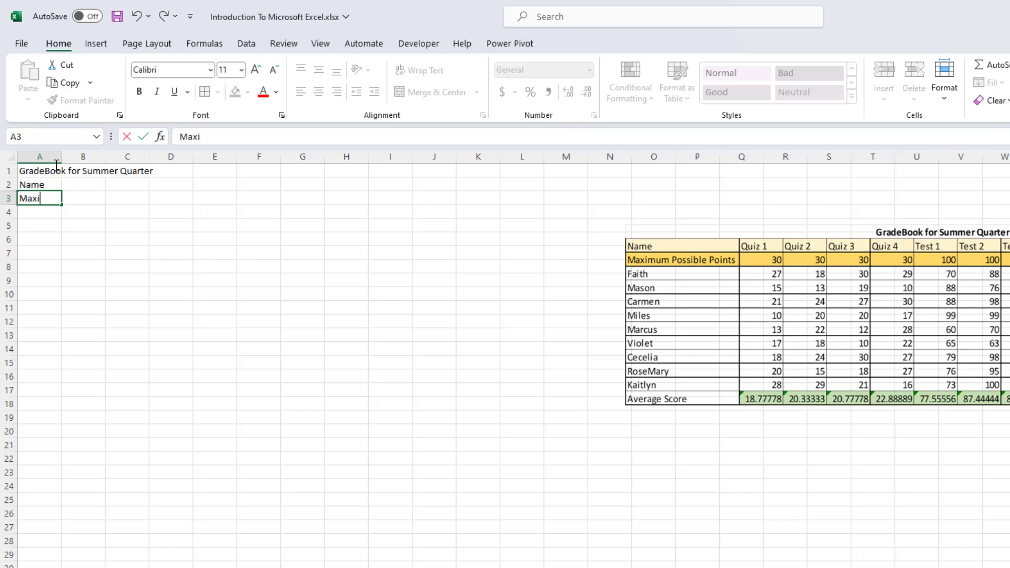
{"action": "type", "text": "mum Possible Points"}
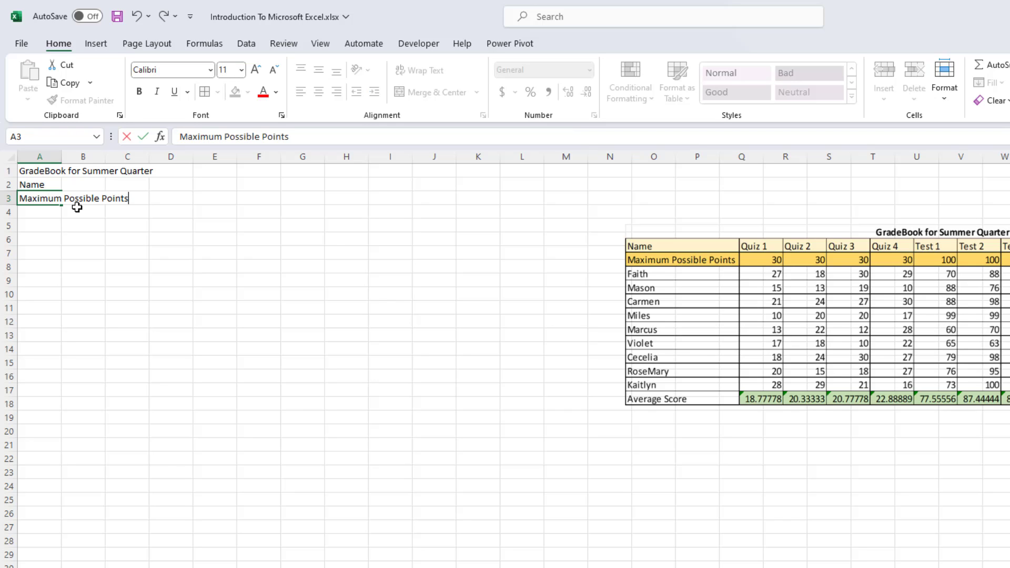
{"action": "key", "text": "Return"}
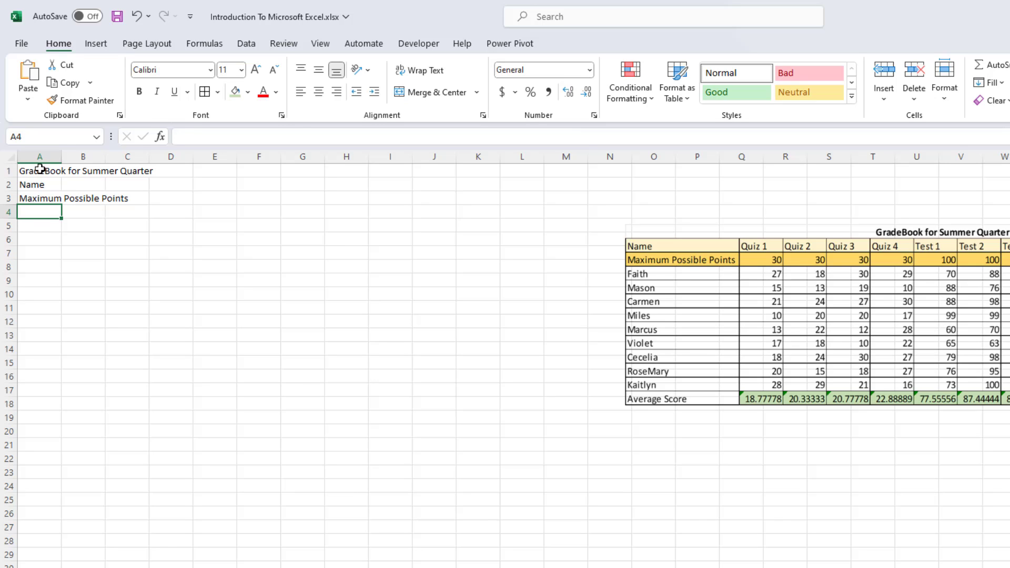
Center the gradebook title across A1:L1 with the Center Across Selection horizontal alignment
{"action": "left_click_drag", "start_coordinate": [40, 169], "coordinate": [532, 171]}
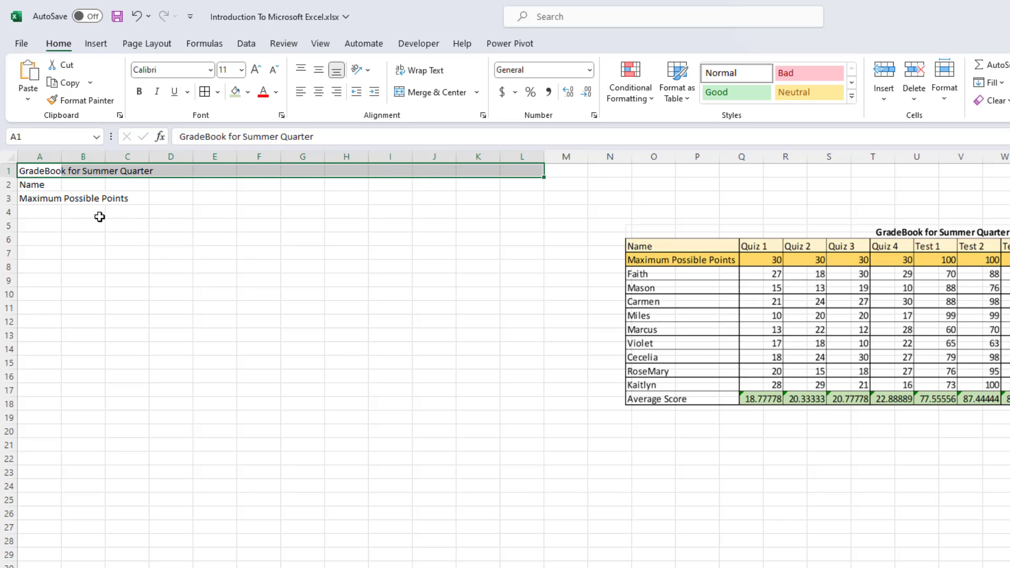
{"action": "key", "text": "ctrl+1"}
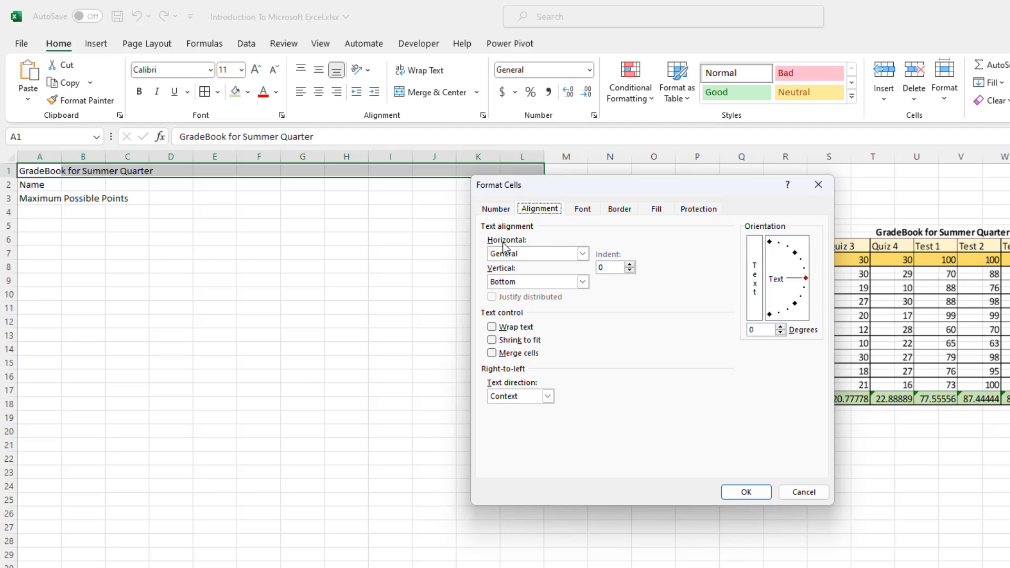
{"action": "left_click", "coordinate": [582, 256]}
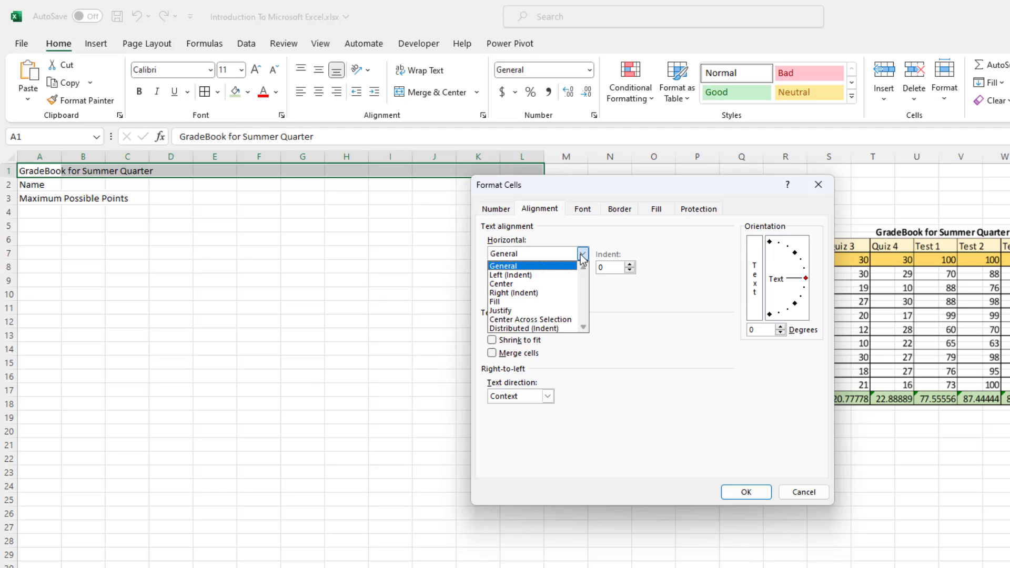
{"action": "left_click", "coordinate": [551, 321]}
{"action": "left_click", "coordinate": [753, 493]}
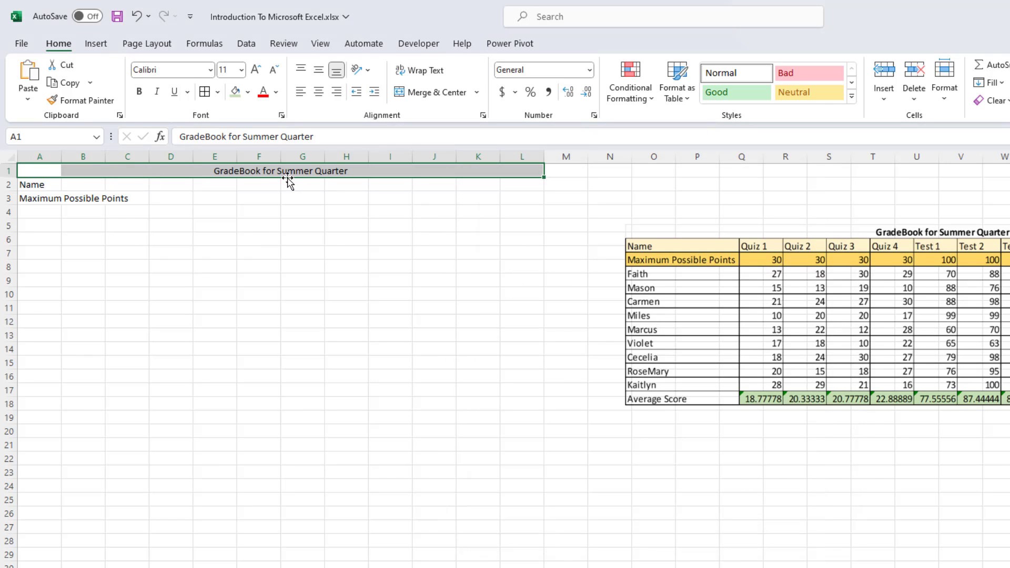
Widen column A to about 23.71 and list the student names from the reference picture in A4:A12
{"action": "left_click", "coordinate": [38, 188]}
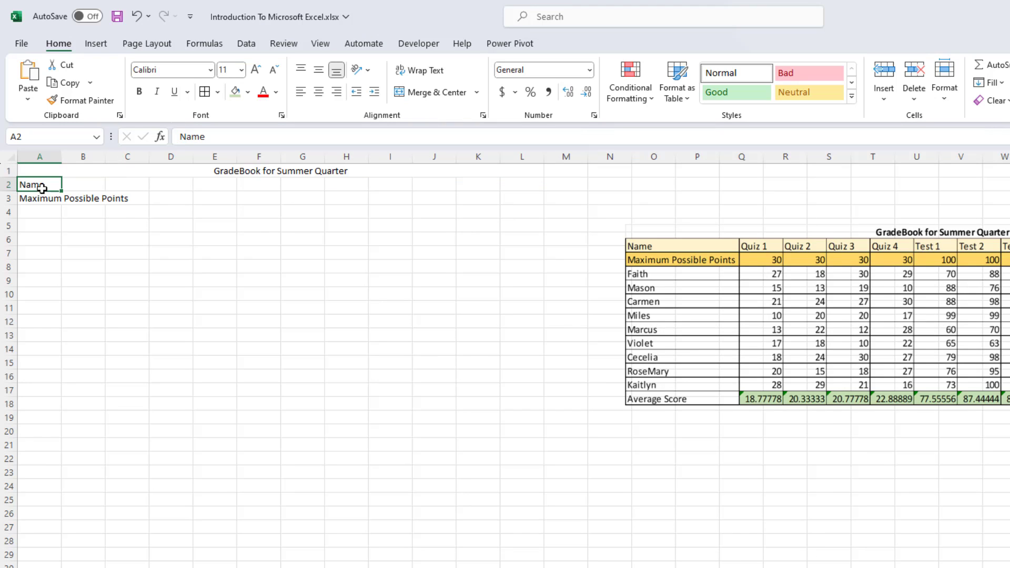
{"action": "left_click", "coordinate": [44, 199]}
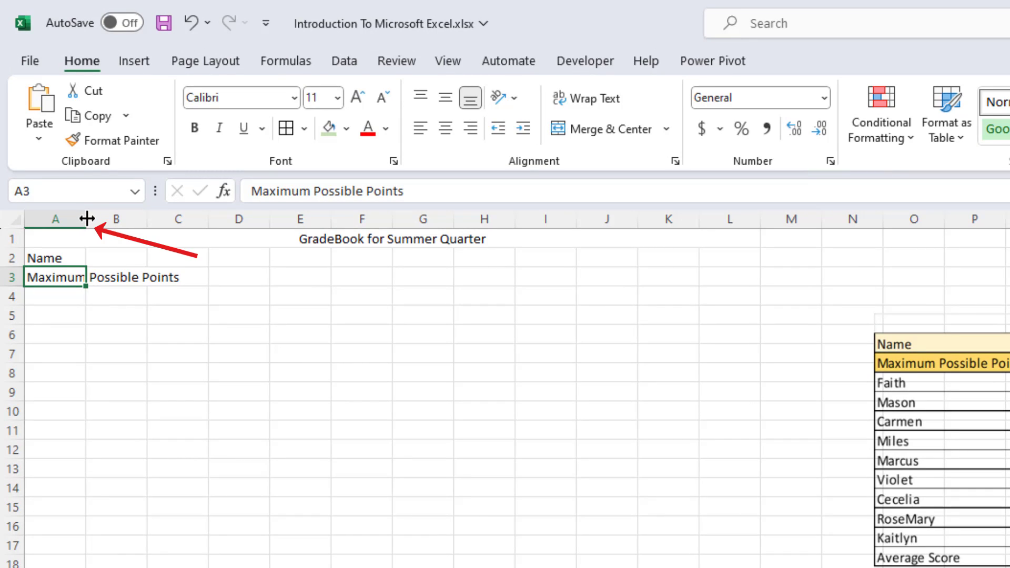
{"action": "left_click_drag", "start_coordinate": [87, 219], "coordinate": [189, 225]}
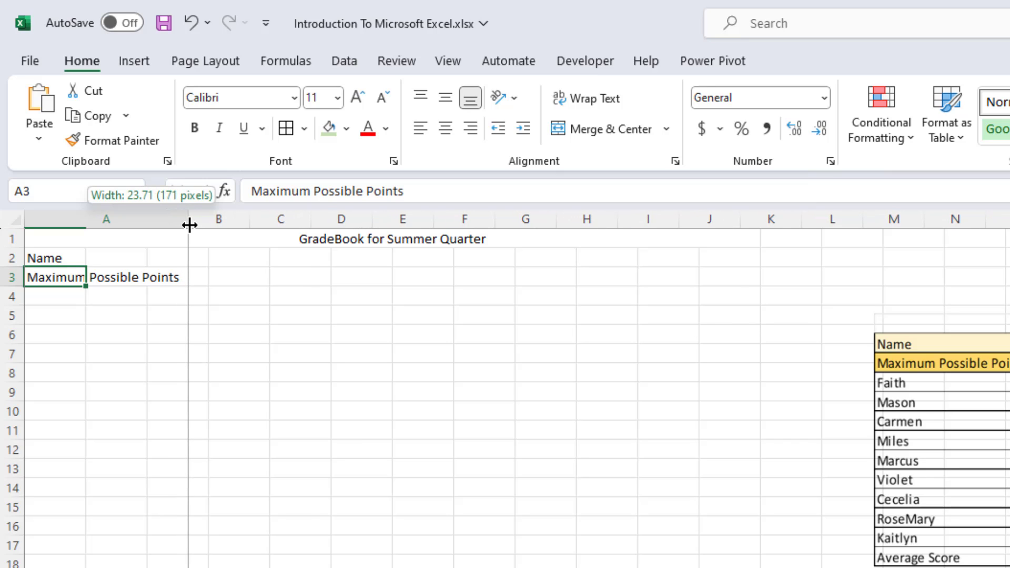
{"action": "left_click_drag", "start_coordinate": [190, 226], "coordinate": [189, 225]}
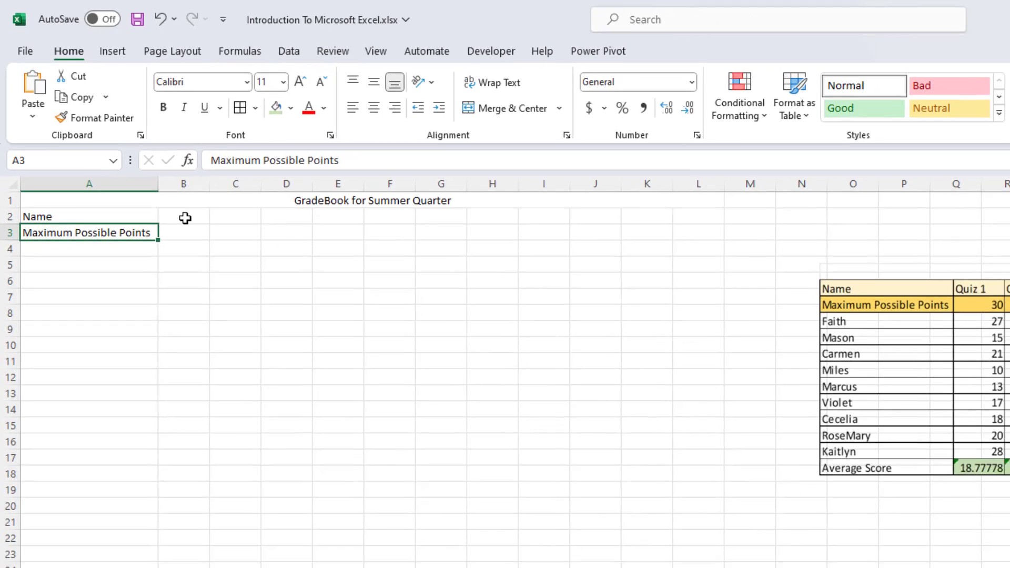
{"action": "left_click", "coordinate": [107, 296]}
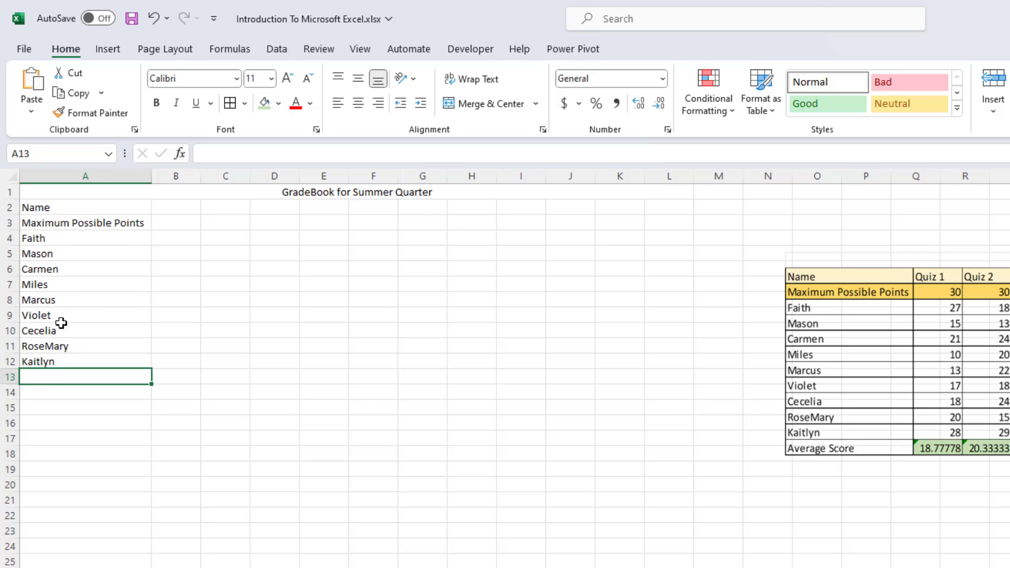
Enter Quiz 1 in B2 and autofill the series across to Quiz 4 in E2
{"action": "left_click", "coordinate": [183, 208]}
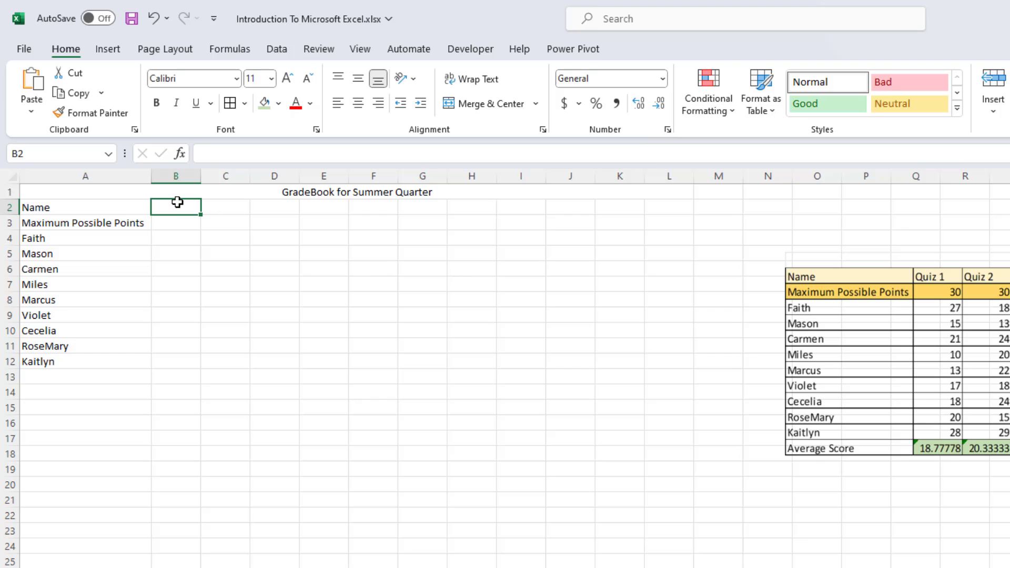
{"action": "type", "text": "Quiz 1"}
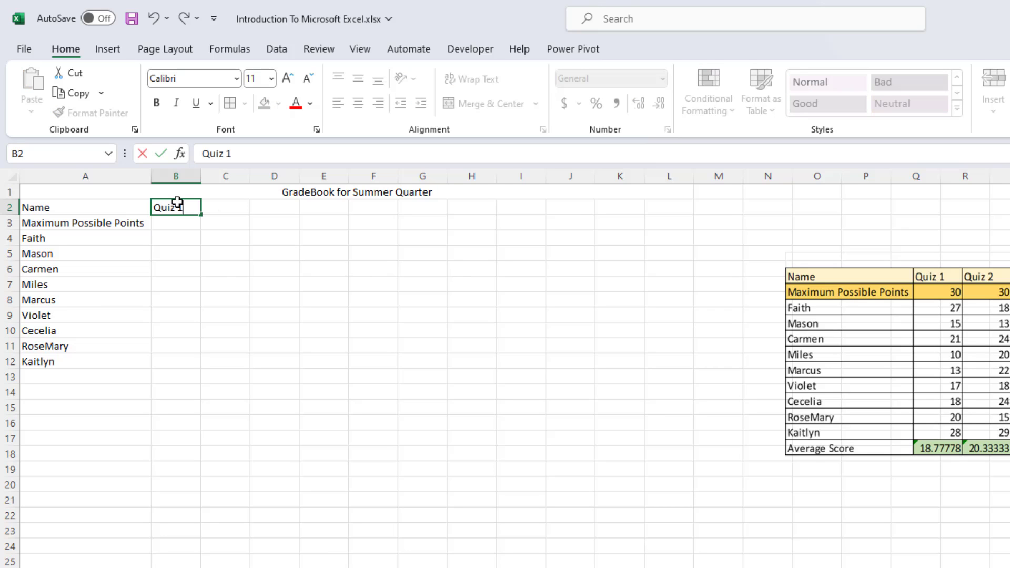
{"action": "key", "text": "ctrl+Return"}
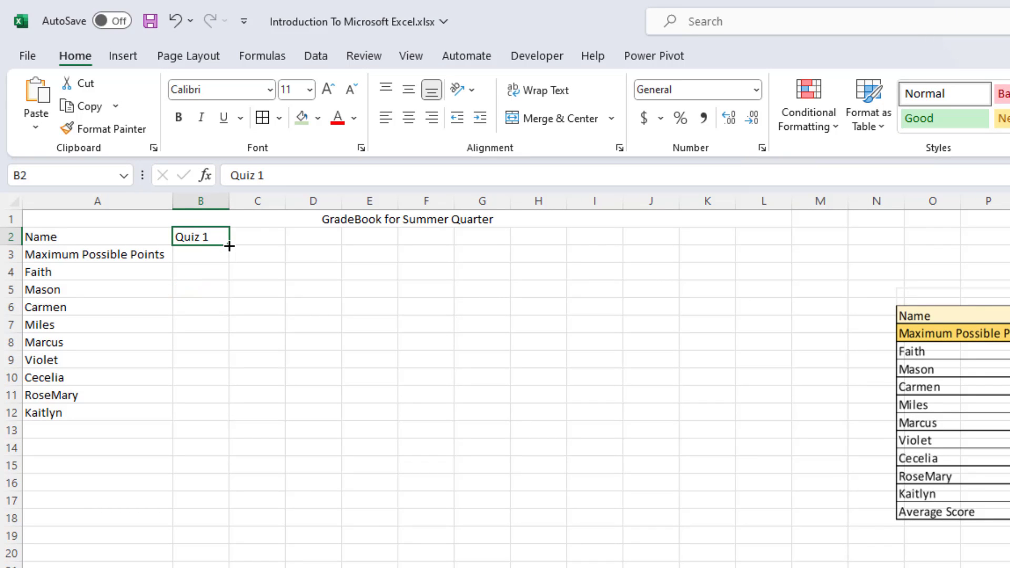
{"action": "left_click_drag", "start_coordinate": [229, 246], "coordinate": [279, 247]}
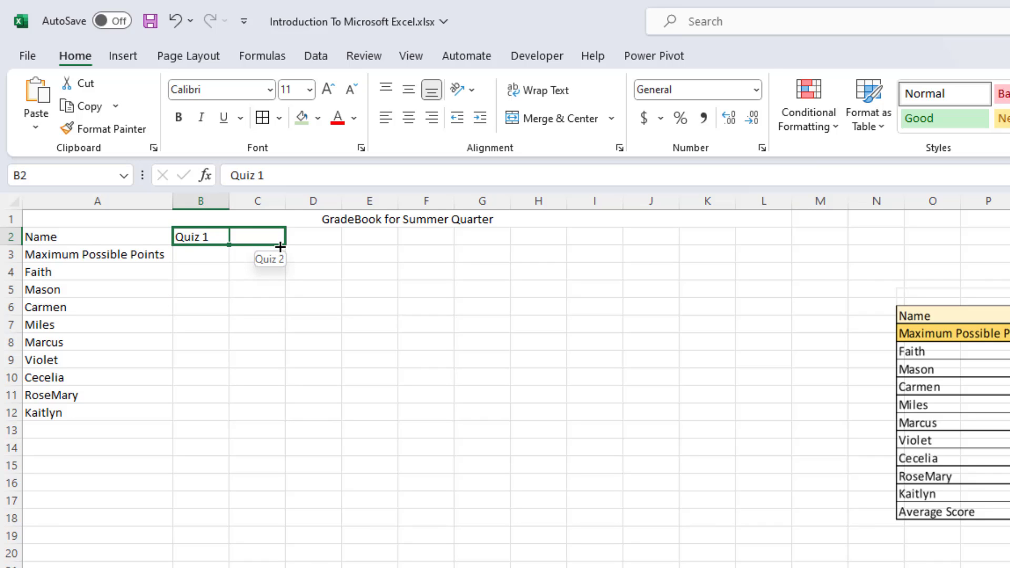
{"action": "left_click_drag", "start_coordinate": [279, 247], "coordinate": [384, 243]}
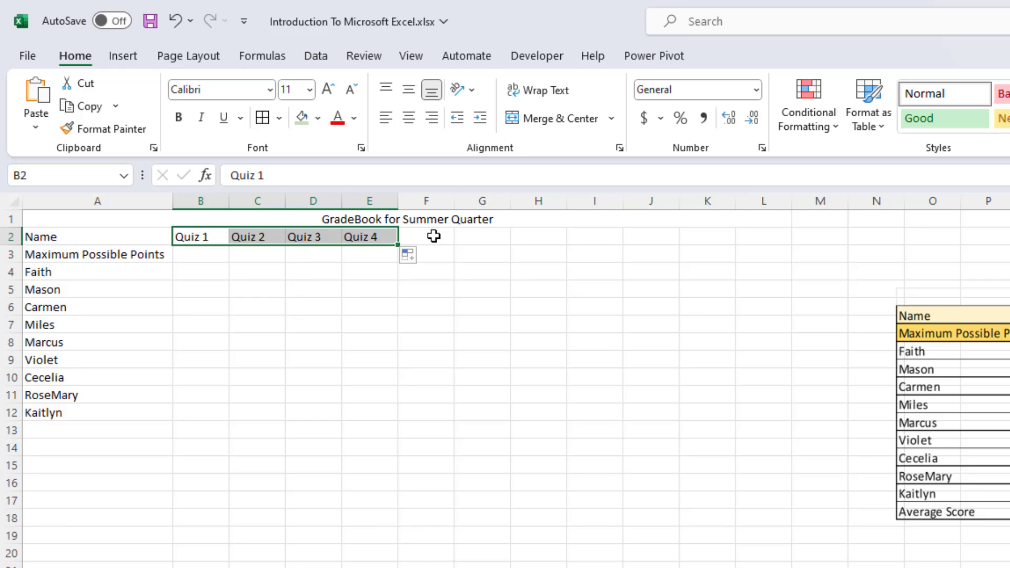
Enter Test 1 in F2 and autofill the series across to Test 4 in I2
{"action": "left_click", "coordinate": [434, 236]}
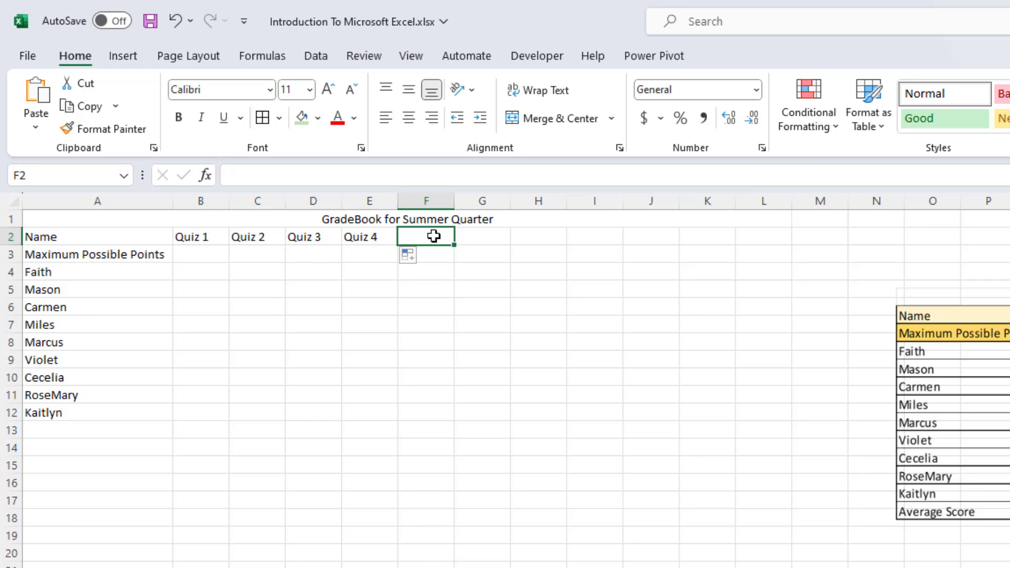
{"action": "type", "text": "Test 1"}
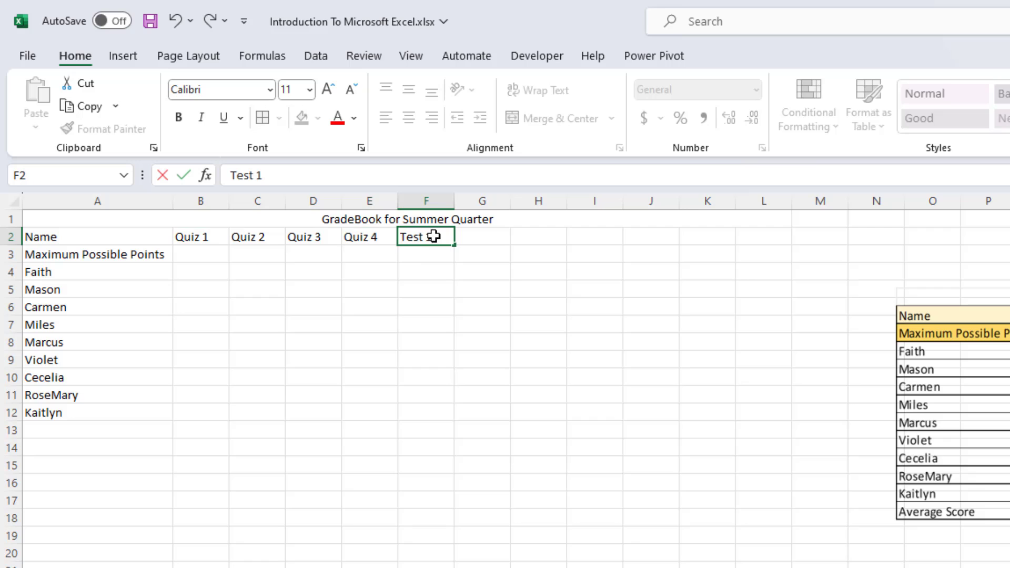
{"action": "key", "text": "ctrl+Return"}
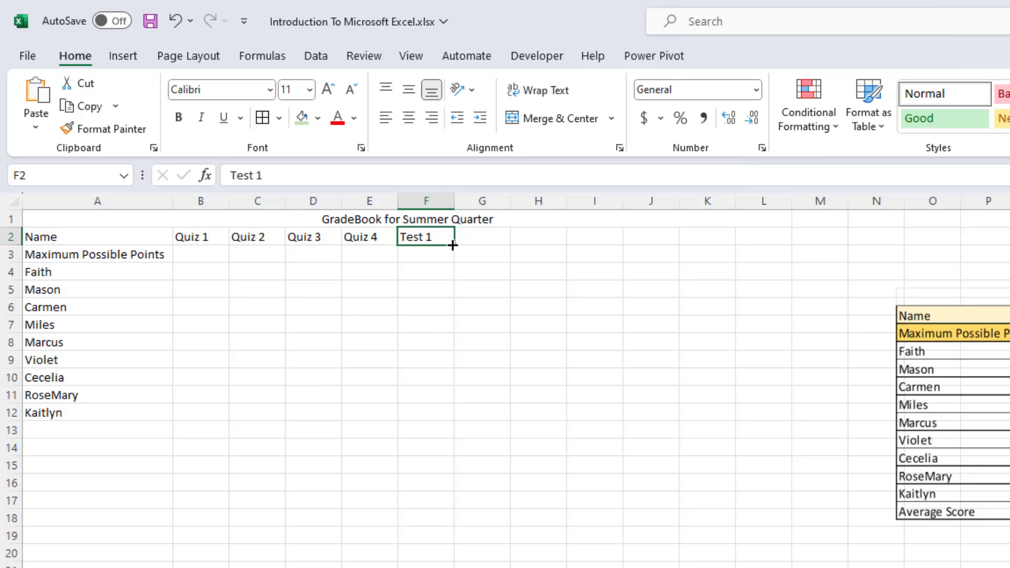
{"action": "left_click_drag", "start_coordinate": [454, 245], "coordinate": [601, 242]}
{"action": "left_click", "coordinate": [205, 258]}
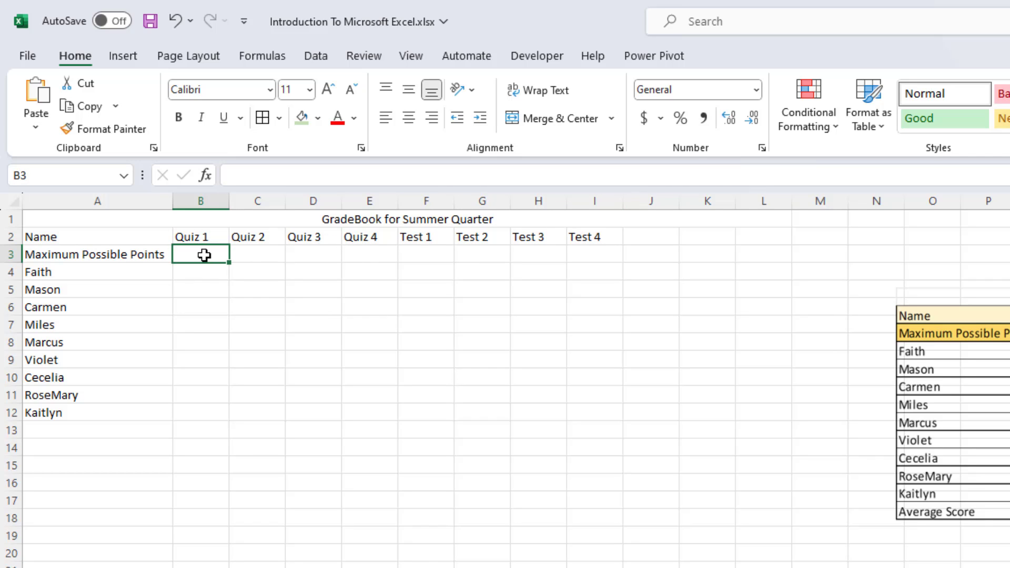
Enter 30 as the maximum possible points in B3 and fill it across the quiz columns to E3
{"action": "type", "text": "30"}
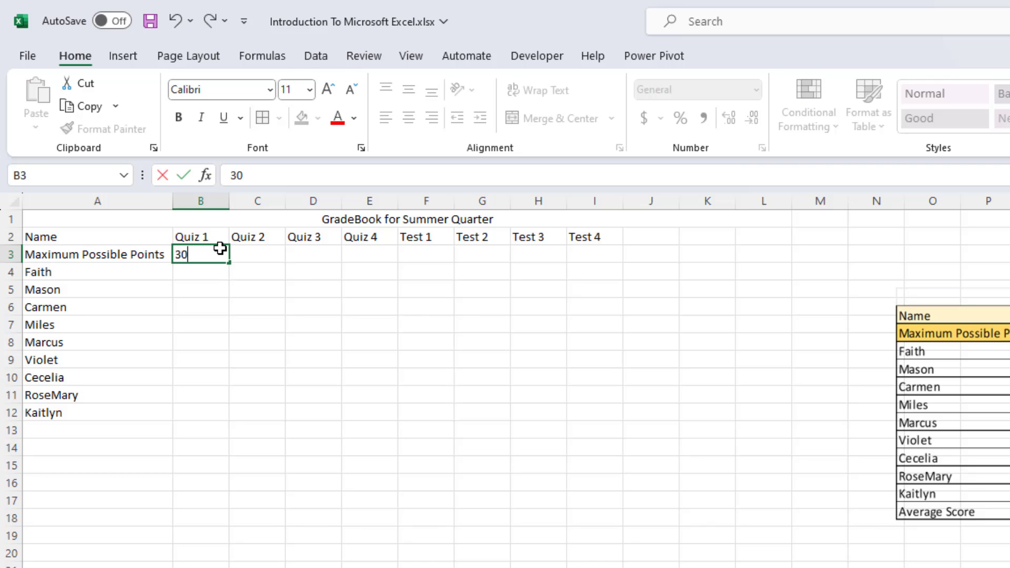
{"action": "key", "text": "ctrl+Return"}
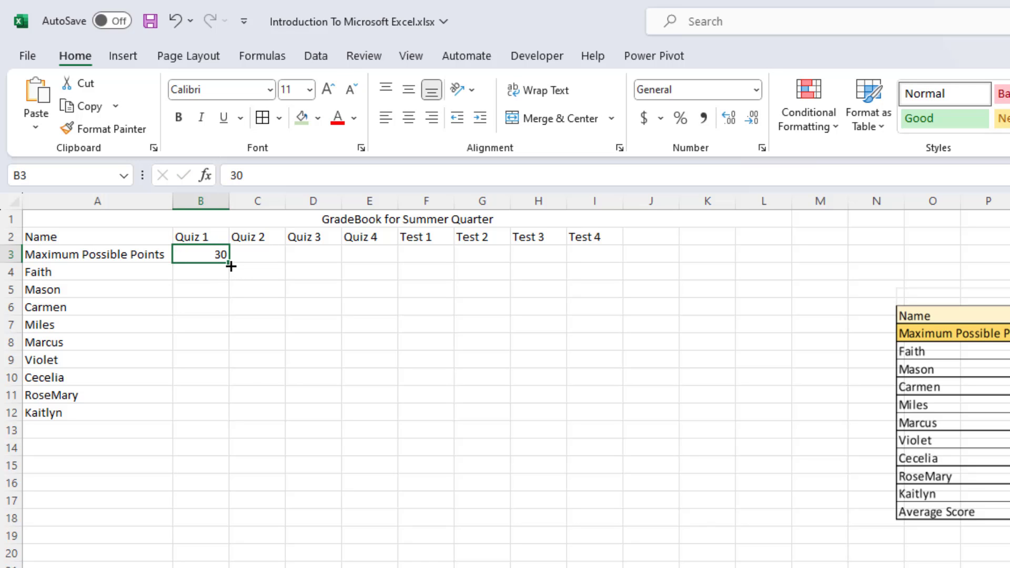
{"action": "left_click_drag", "start_coordinate": [230, 264], "coordinate": [369, 259]}
{"action": "left_click_drag", "start_coordinate": [372, 257], "coordinate": [371, 256]}
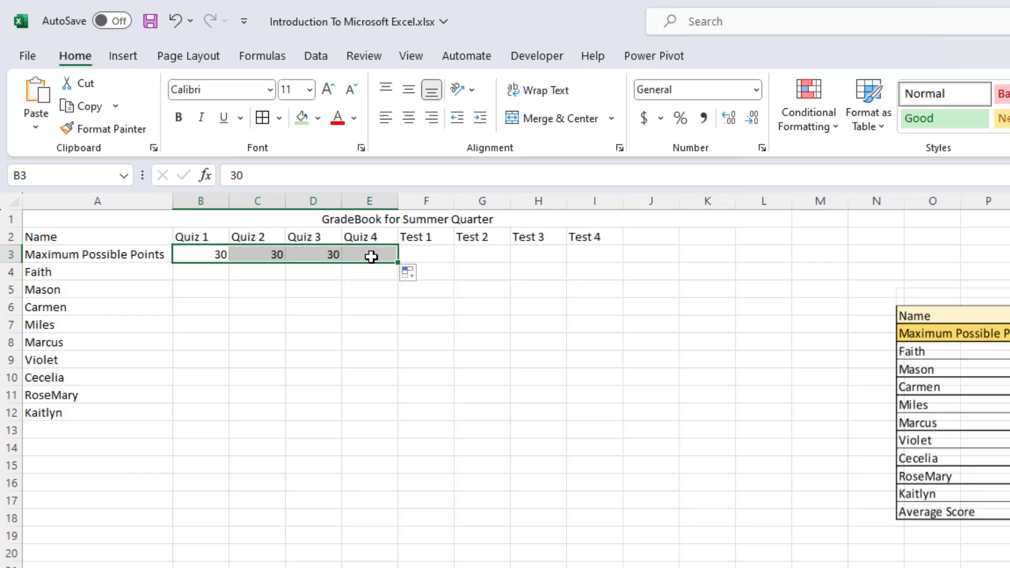
Enter 100 as the maximum possible points in F3 and fill it across the test columns to I3
{"action": "left_click", "coordinate": [430, 253]}
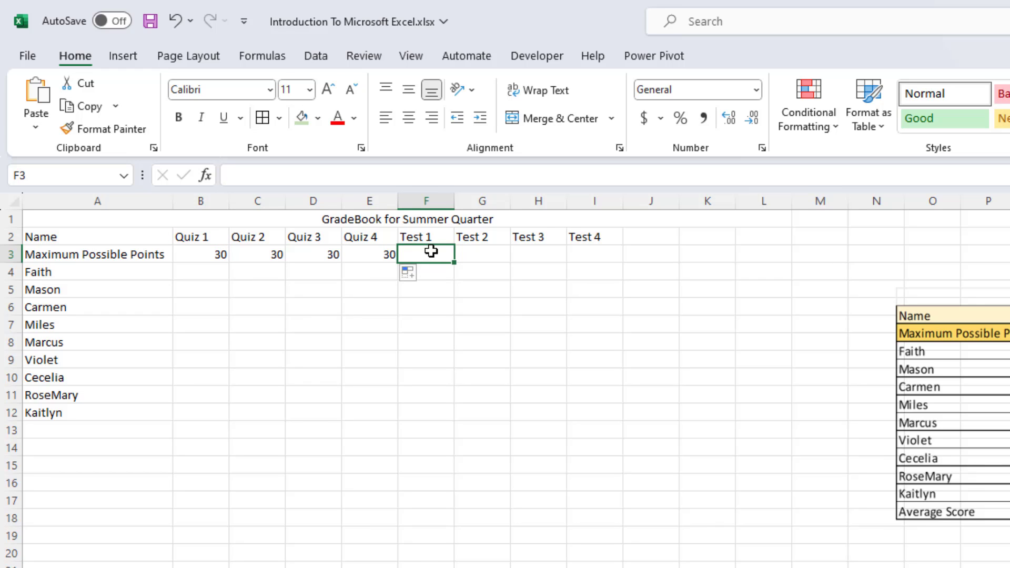
{"action": "type", "text": "100"}
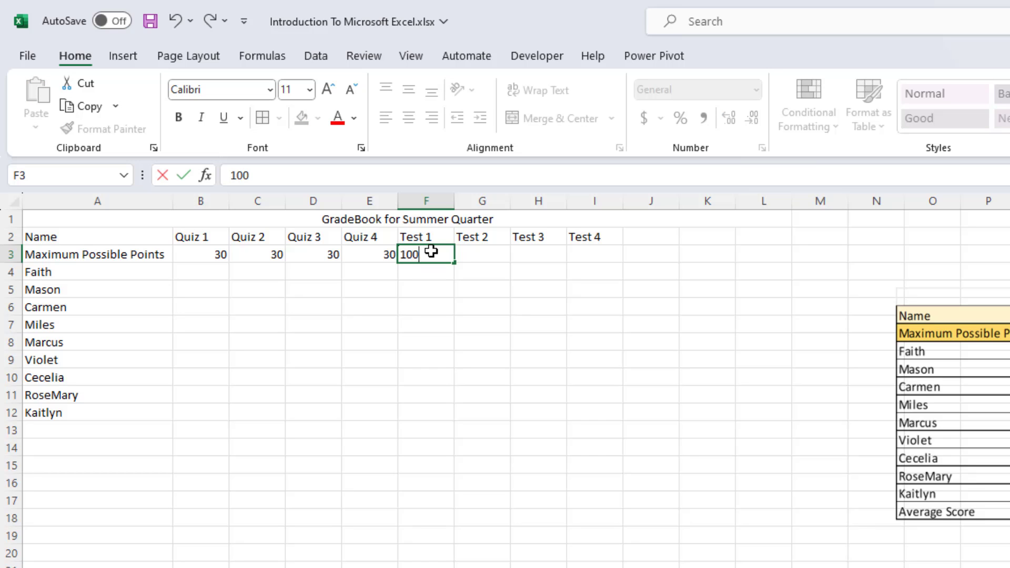
{"action": "key", "text": "ctrl+Return"}
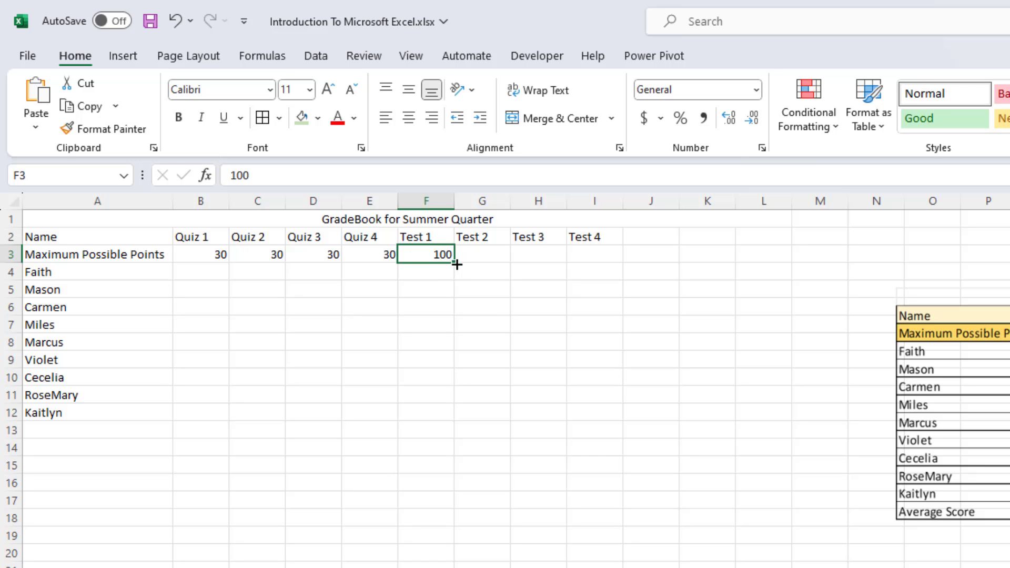
{"action": "left_click_drag", "start_coordinate": [456, 266], "coordinate": [600, 257]}
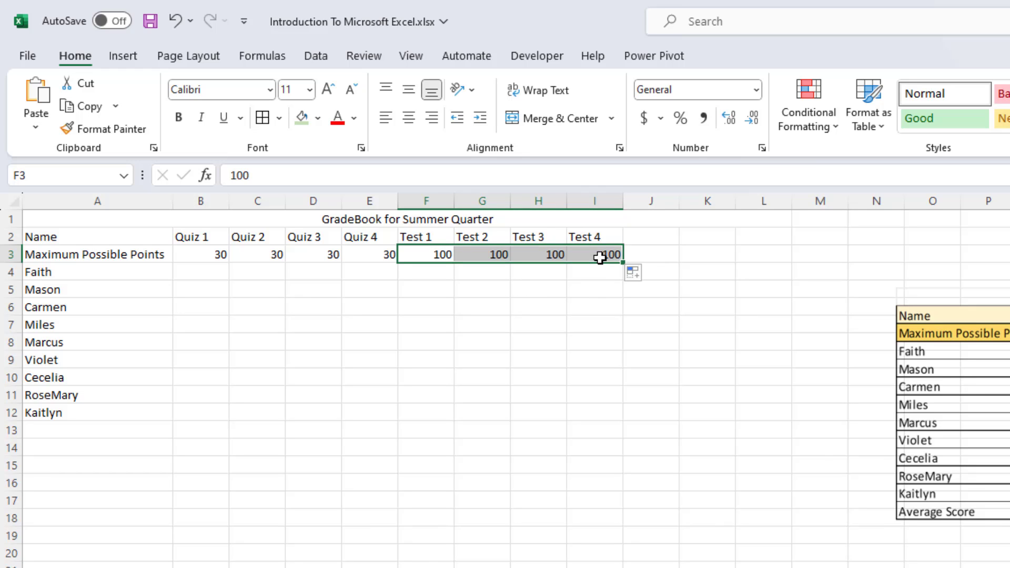
{"action": "key", "text": "Return"}
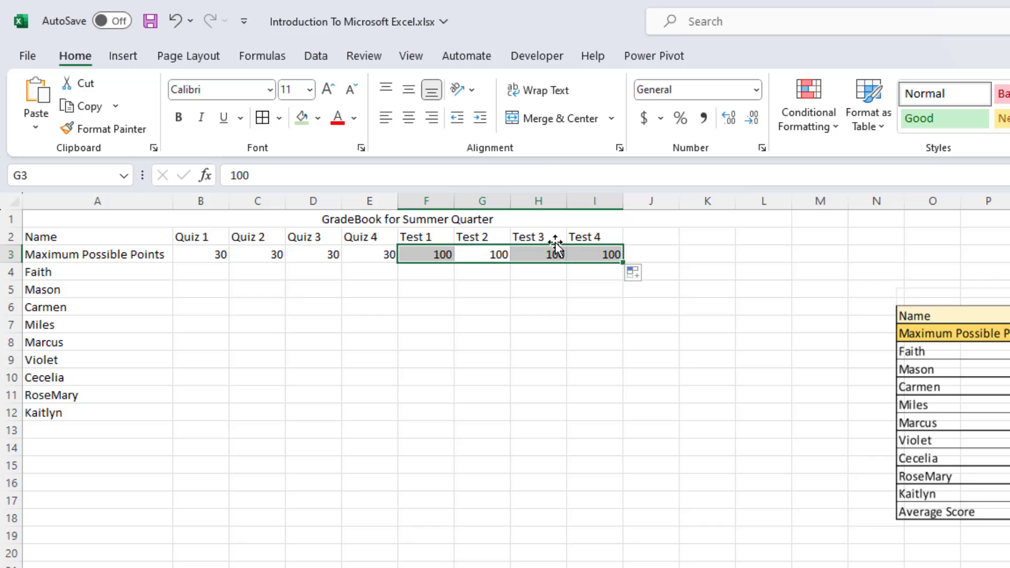
{"action": "left_click", "coordinate": [542, 289]}
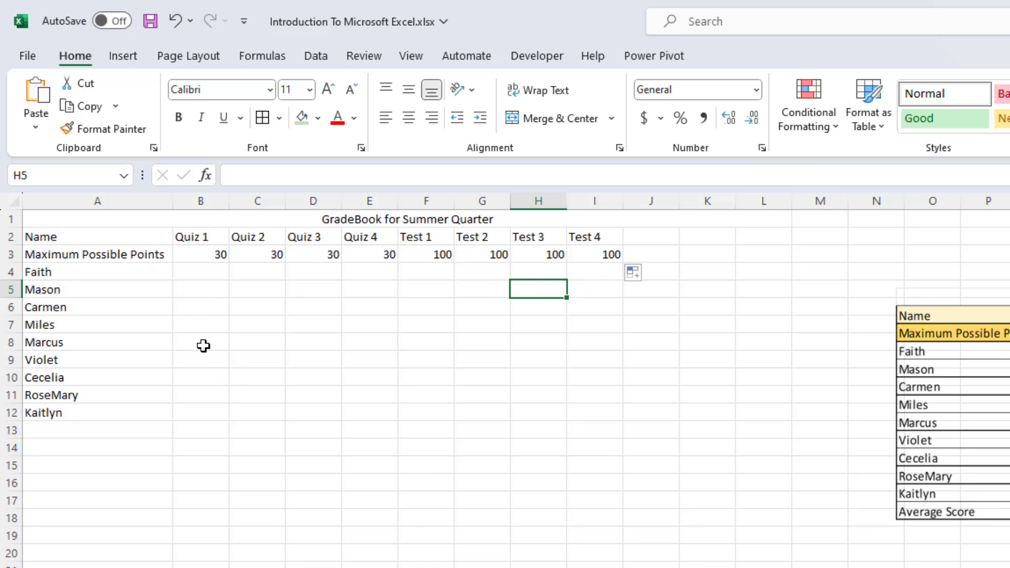
Select B4:B12 and enter the Quiz 1 scores 27, 15, 21, 10, 13, 17, 18, 20 and 28 down the range
{"action": "left_click", "coordinate": [205, 273]}
{"action": "left_click_drag", "start_coordinate": [204, 273], "coordinate": [200, 409]}
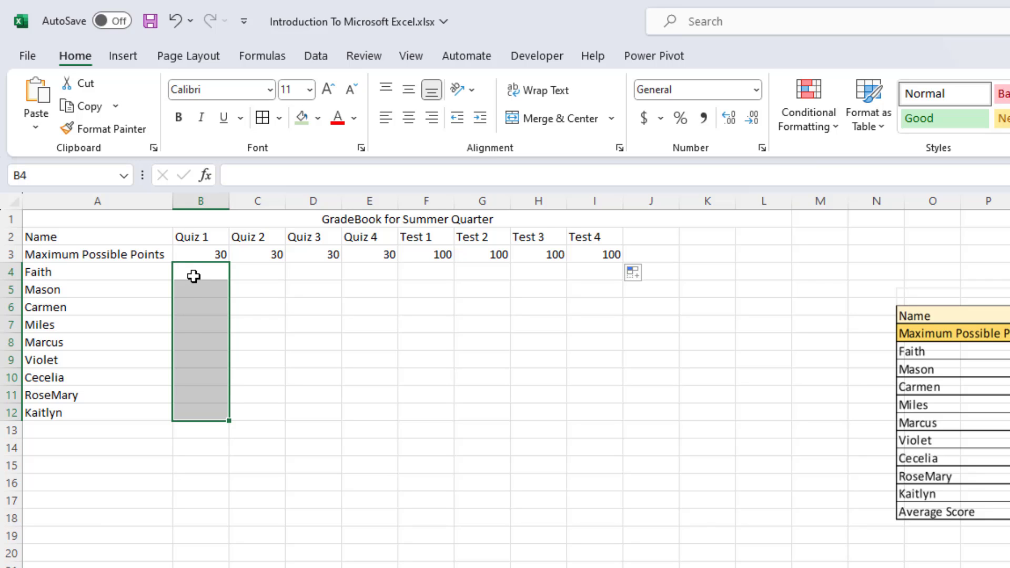
{"action": "type", "text": "27"}
{"action": "key", "text": "Return"}
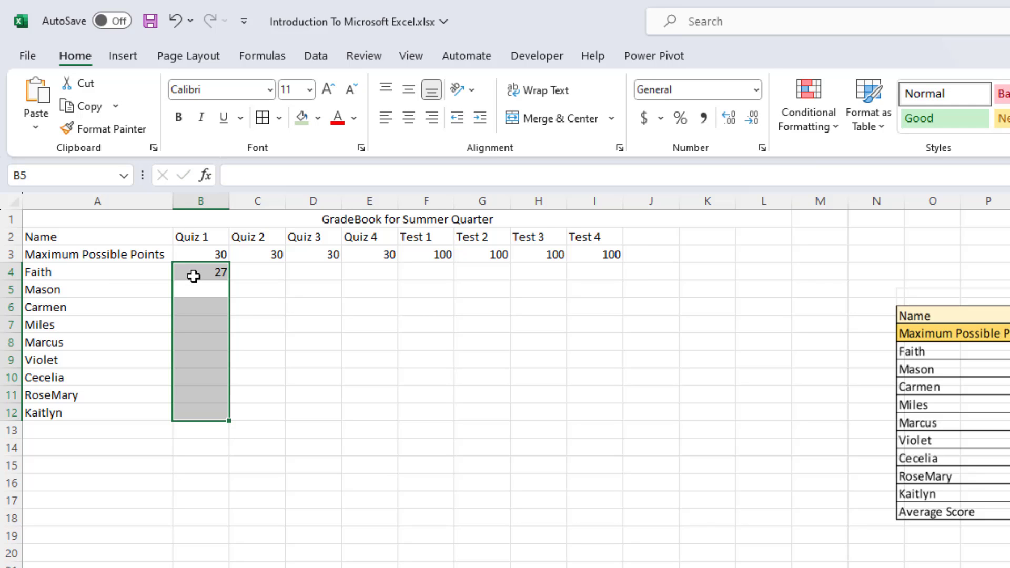
{"action": "type", "text": "15"}
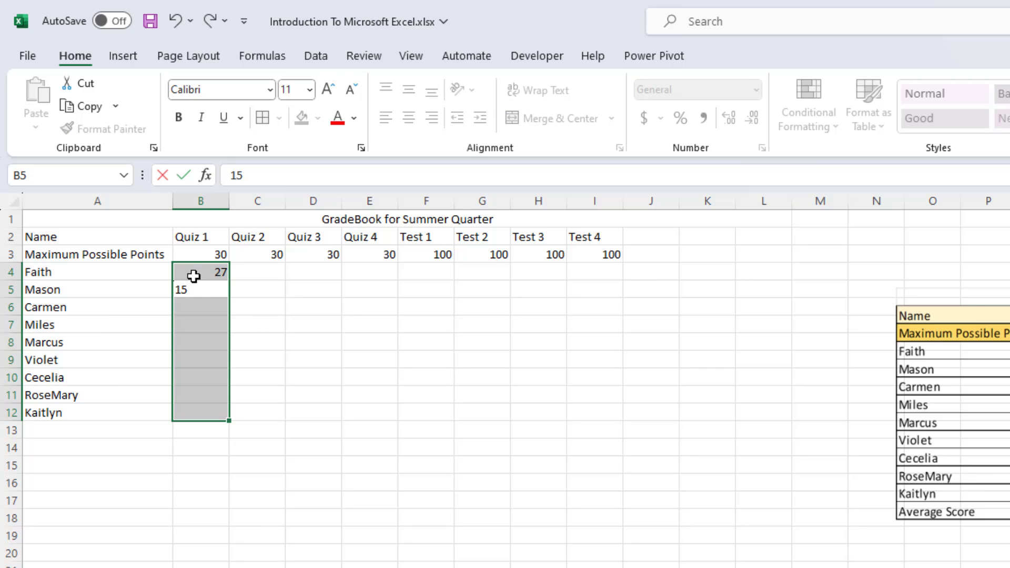
{"action": "key", "text": "Return"}
{"action": "type", "text": "21"}
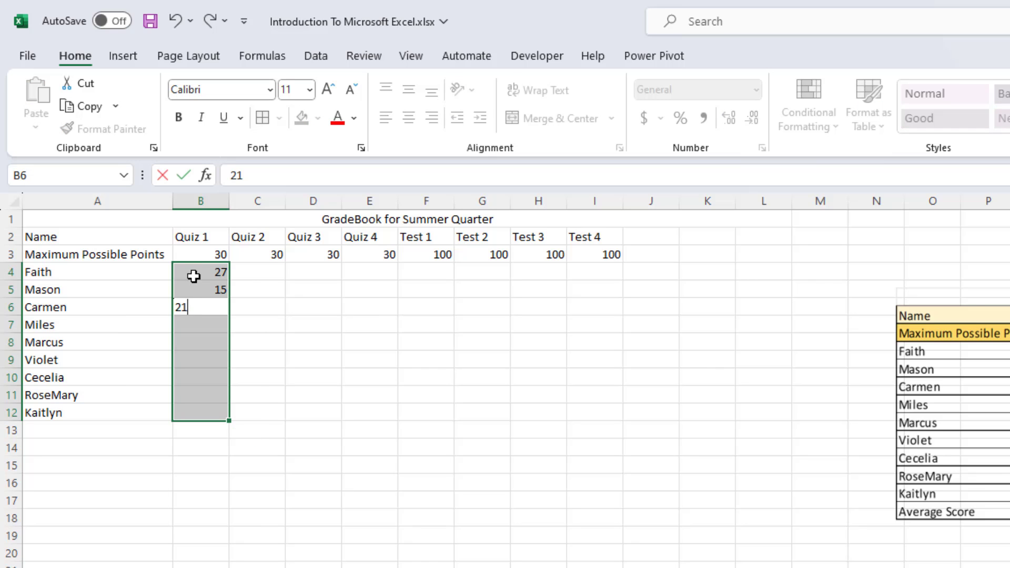
{"action": "key", "text": "Return"}
{"action": "type", "text": "10"}
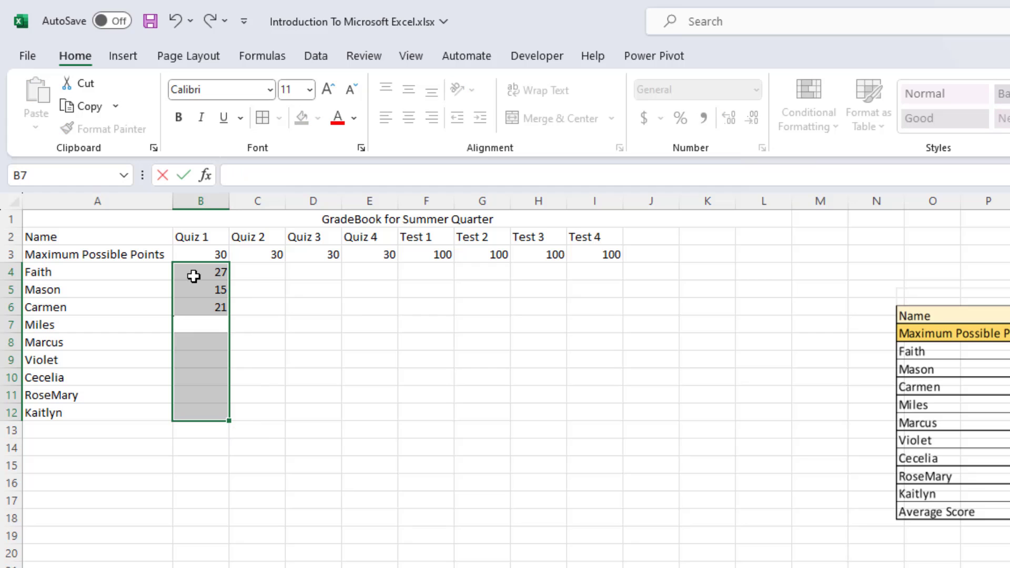
{"action": "key", "text": "Return"}
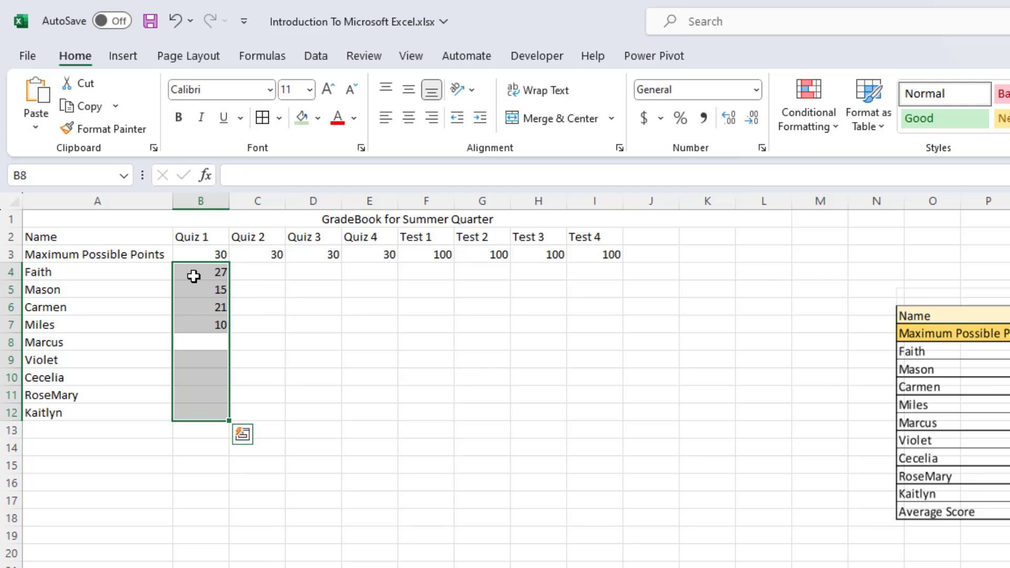
{"action": "type", "text": "13"}
{"action": "key", "text": "Return"}
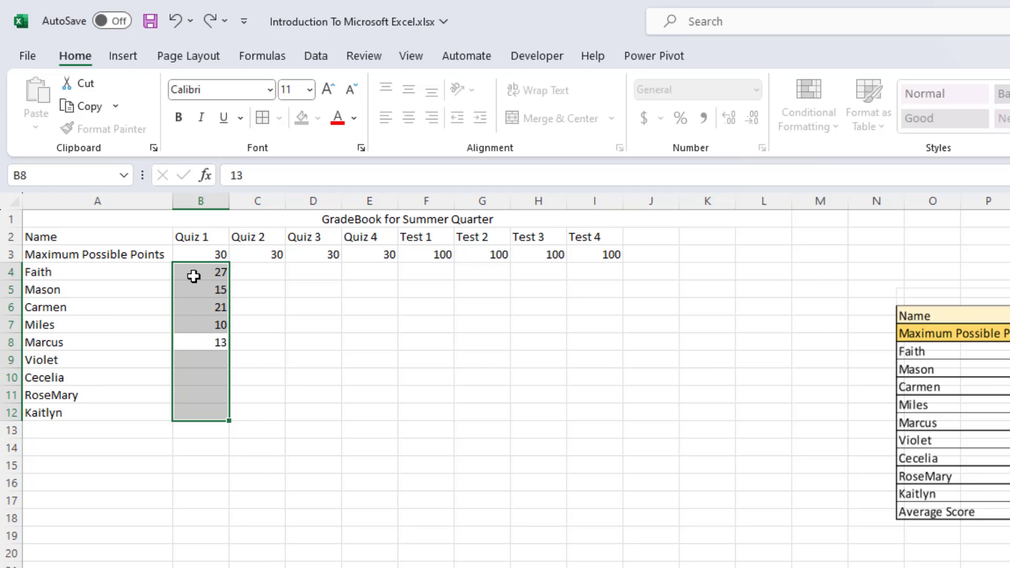
{"action": "type", "text": "17"}
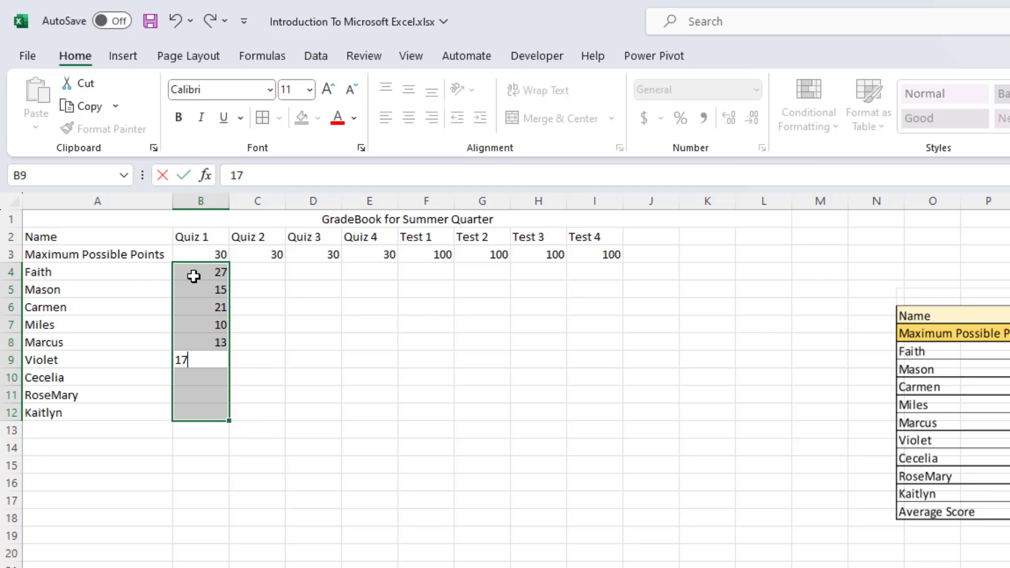
{"action": "key", "text": "Return"}
{"action": "type", "text": "18"}
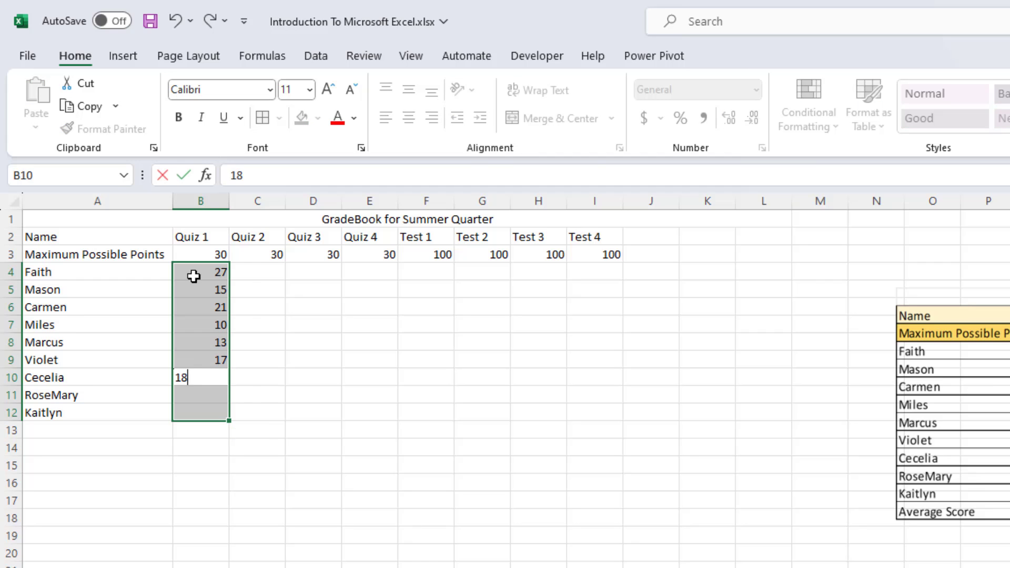
{"action": "key", "text": "Return"}
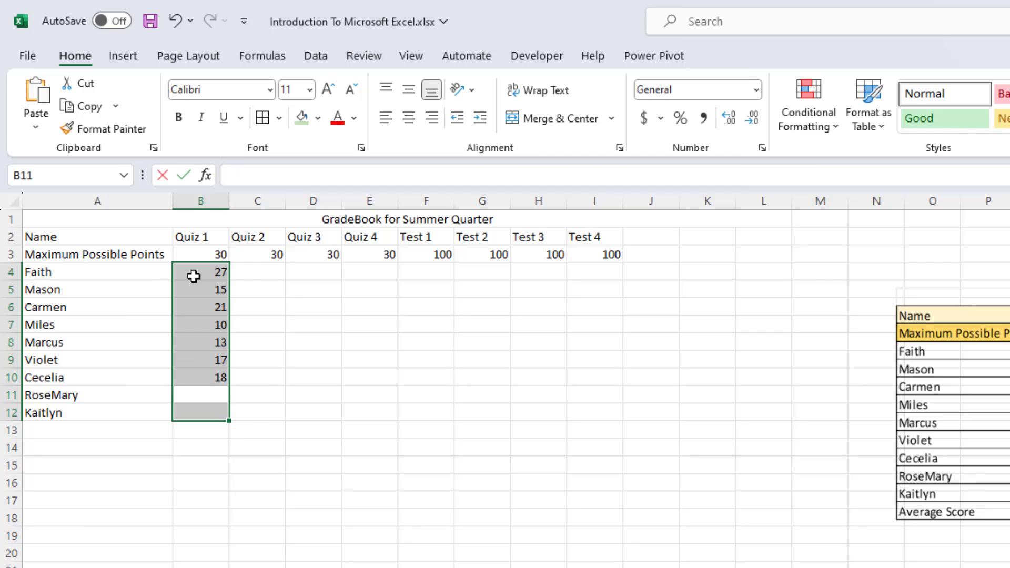
{"action": "type", "text": "20"}
{"action": "key", "text": "Return"}
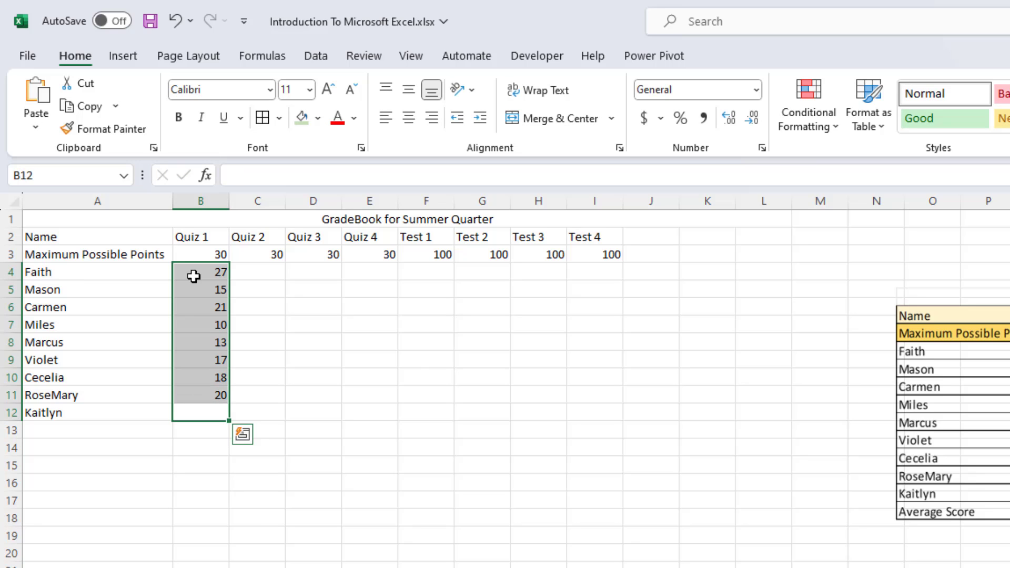
{"action": "type", "text": "28"}
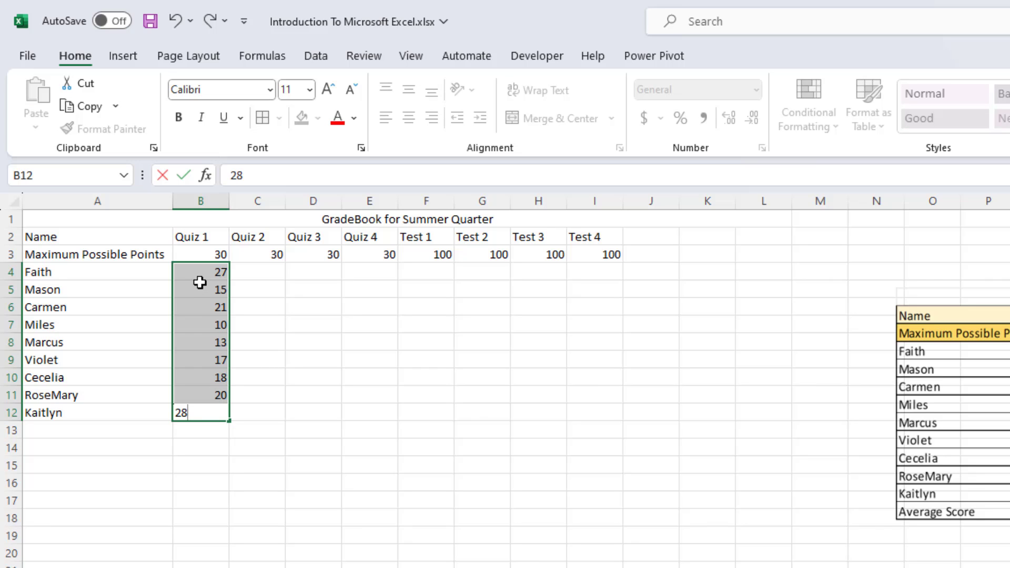
{"action": "key", "text": "Return"}
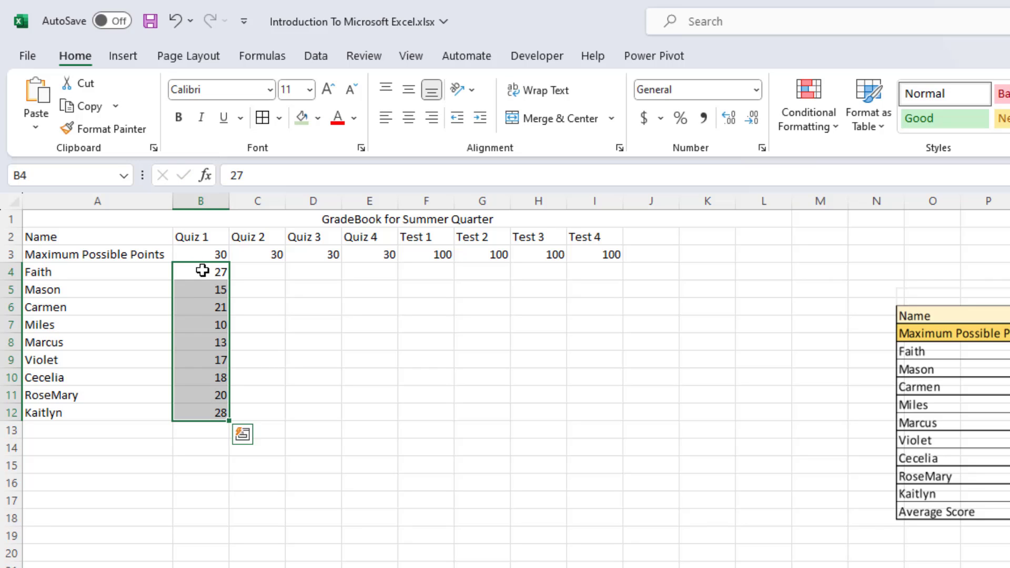
Clear all the Quiz 1 scores from B4:B12
{"action": "left_click", "coordinate": [207, 273]}
{"action": "left_click_drag", "start_coordinate": [207, 273], "coordinate": [198, 411]}
{"action": "key", "text": "Delete"}
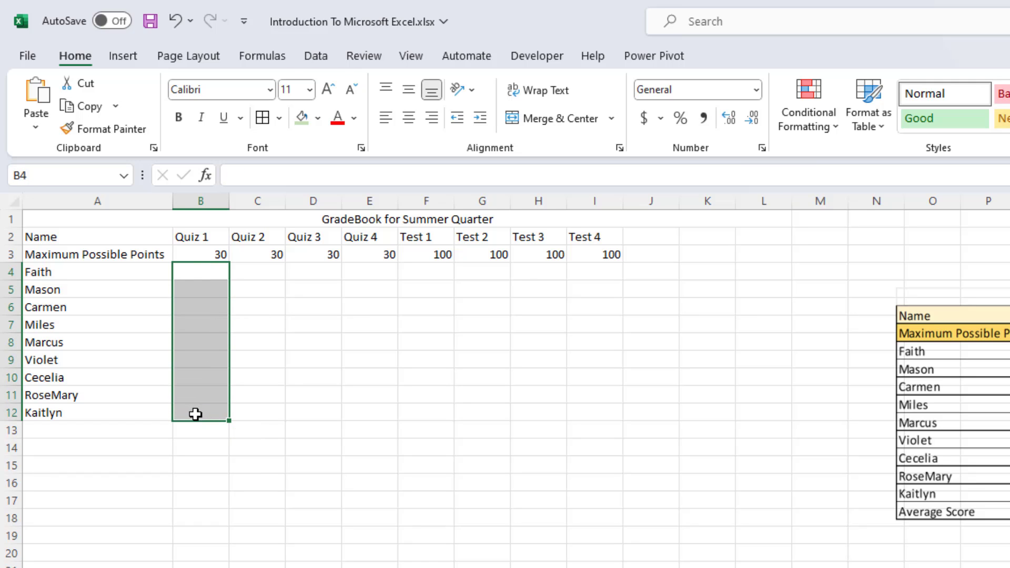
Select the score range B4:I12 and enter the first student's quiz scores 27, 18, 30 and 29 in B4:E4
{"action": "left_click", "coordinate": [205, 273]}
{"action": "left_click_drag", "start_coordinate": [234, 276], "coordinate": [576, 413]}
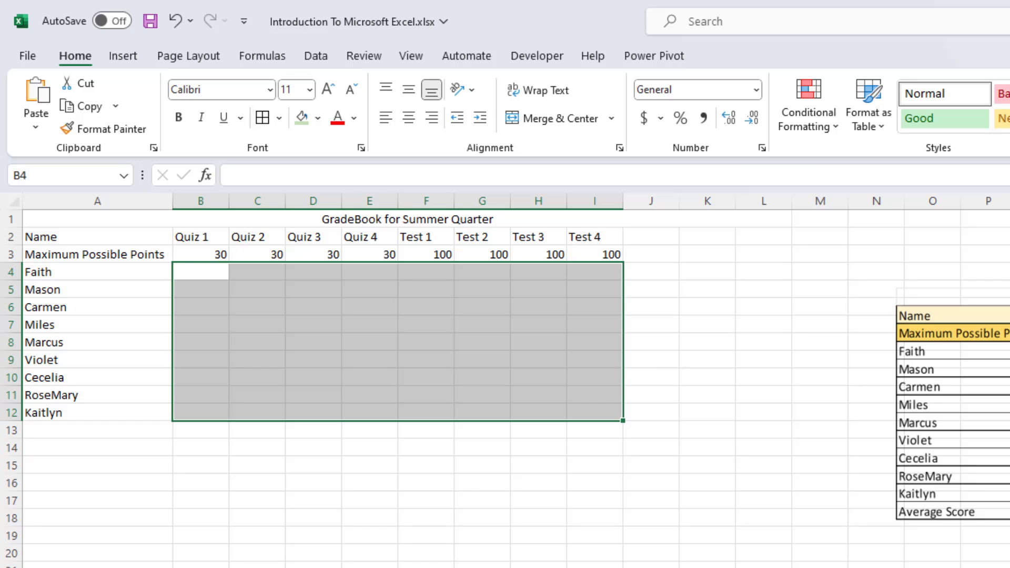
{"action": "type", "text": "27"}
{"action": "key", "text": "Tab"}
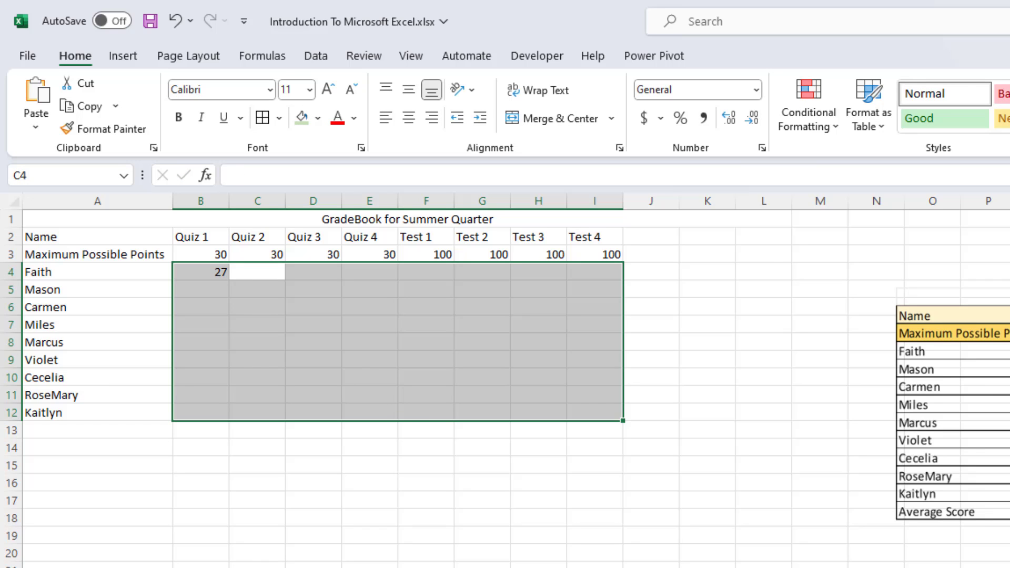
{"action": "type", "text": "18"}
{"action": "key", "text": "Tab"}
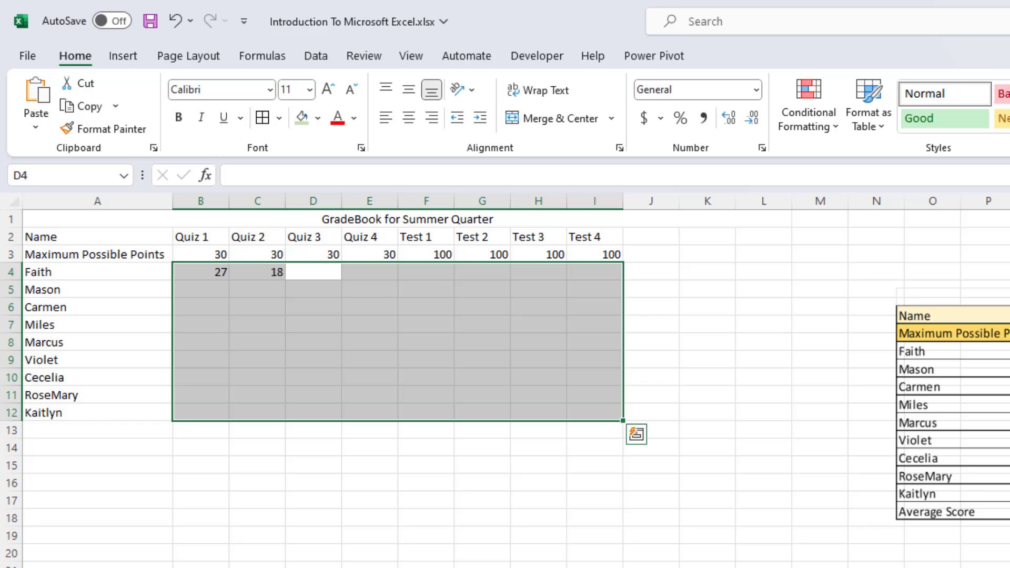
{"action": "type", "text": "30"}
{"action": "key", "text": "Tab"}
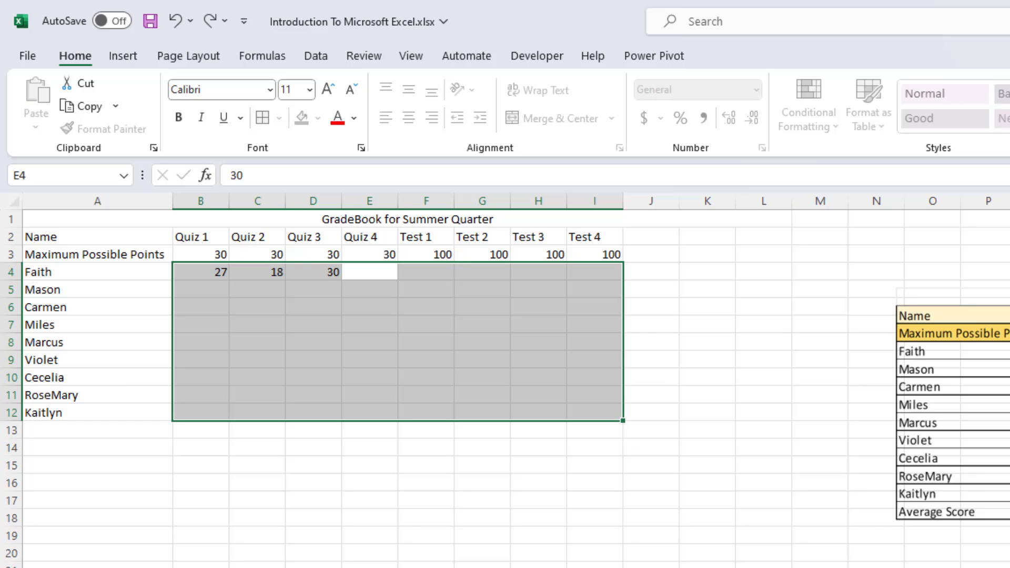
{"action": "type", "text": "29"}
{"action": "key", "text": "Tab"}
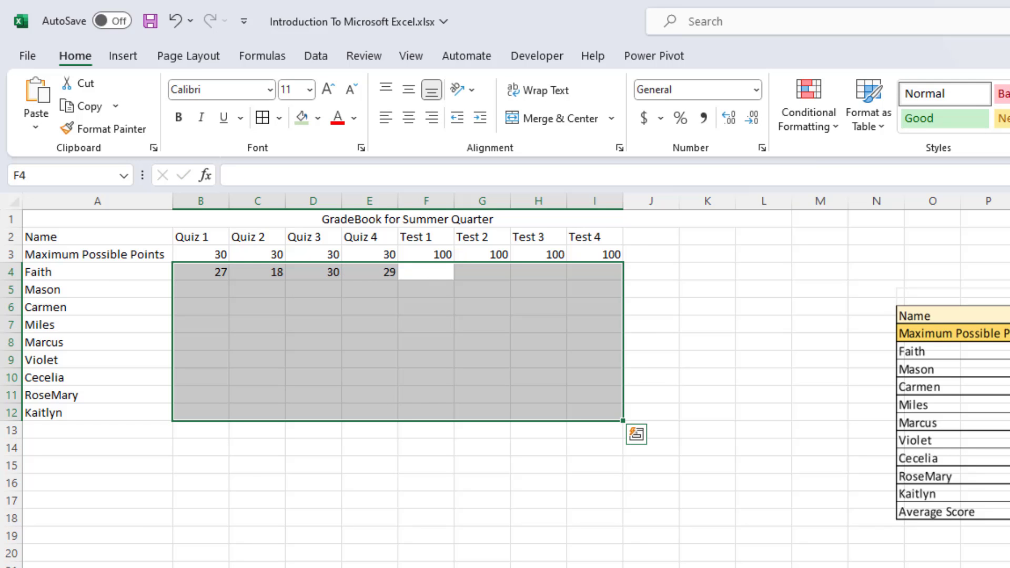
Enter the first student's test scores 70, 88, 50 and 100 in F4:I4
{"action": "type", "text": "70"}
{"action": "key", "text": "Tab"}
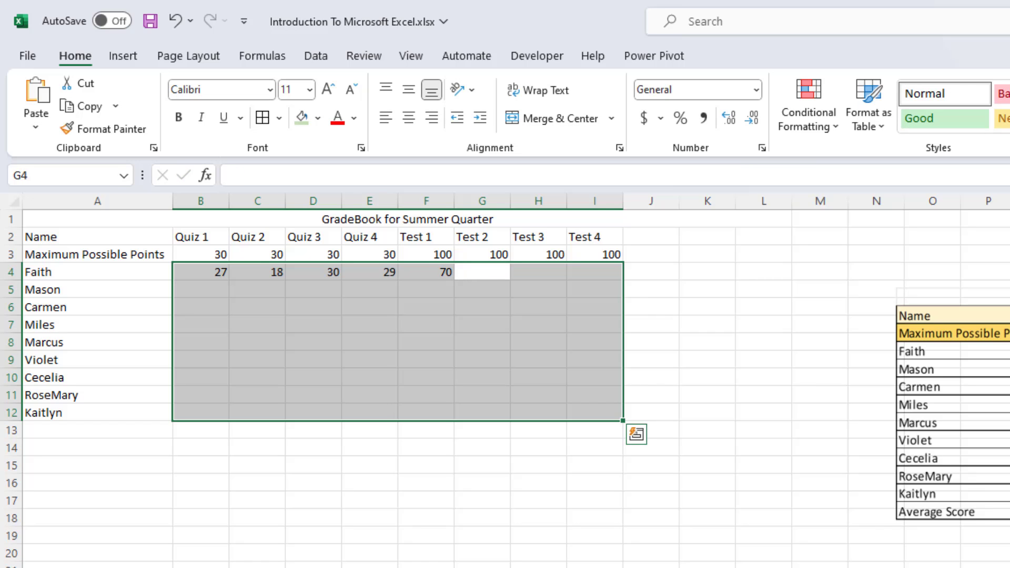
{"action": "type", "text": "88"}
{"action": "key", "text": "Tab"}
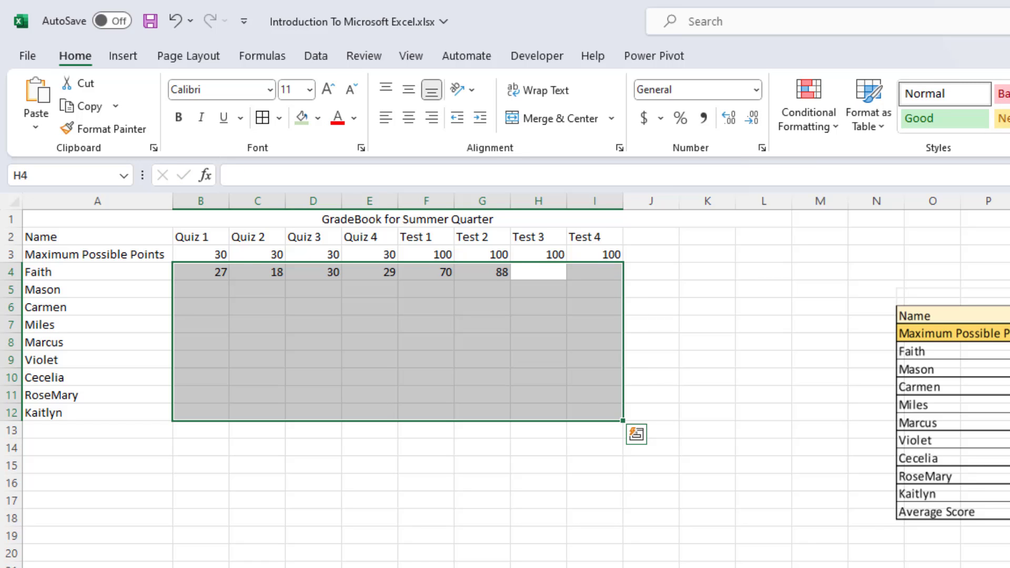
{"action": "type", "text": "50"}
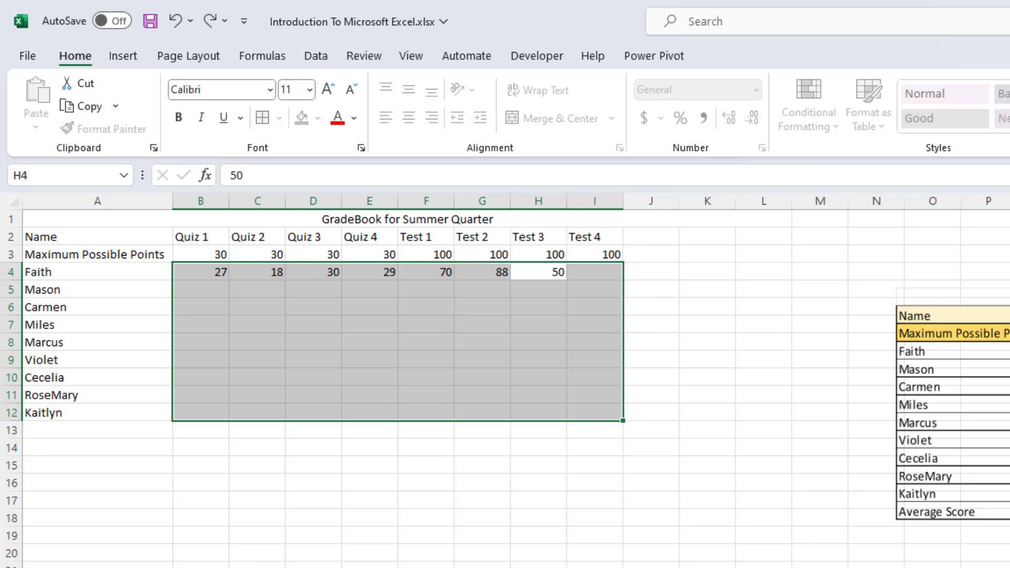
{"action": "key", "text": "Tab"}
{"action": "type", "text": "100"}
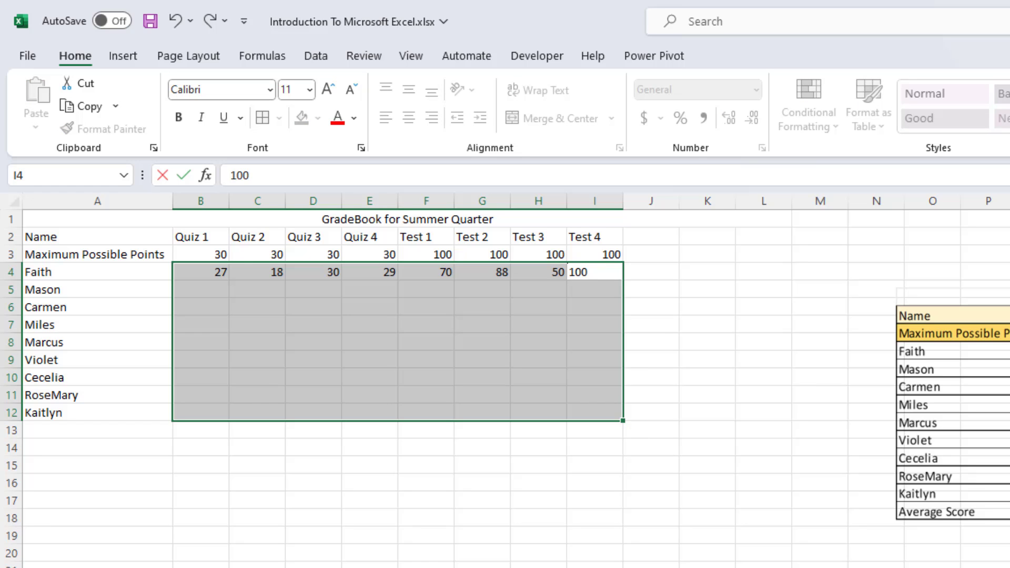
{"action": "key", "text": "Tab"}
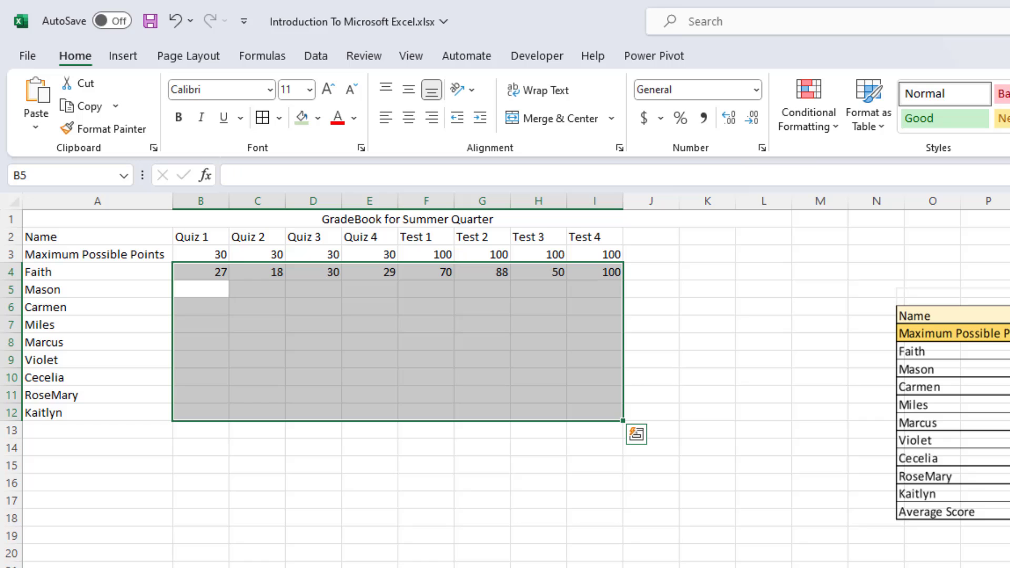
Enter the second student's quiz scores 15, 13, 19 and 10 and test scores 88, 76, 72 and 80 across B5:I5
{"action": "type", "text": "7"}
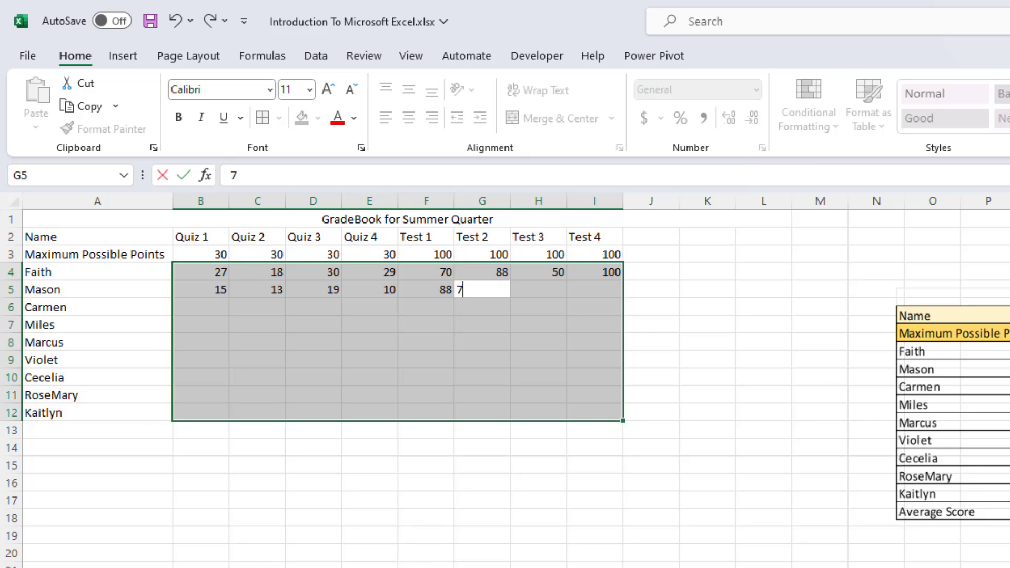
{"action": "type", "text": "6"}
{"action": "key", "text": "Tab"}
{"action": "type", "text": "72"}
{"action": "key", "text": "Tab"}
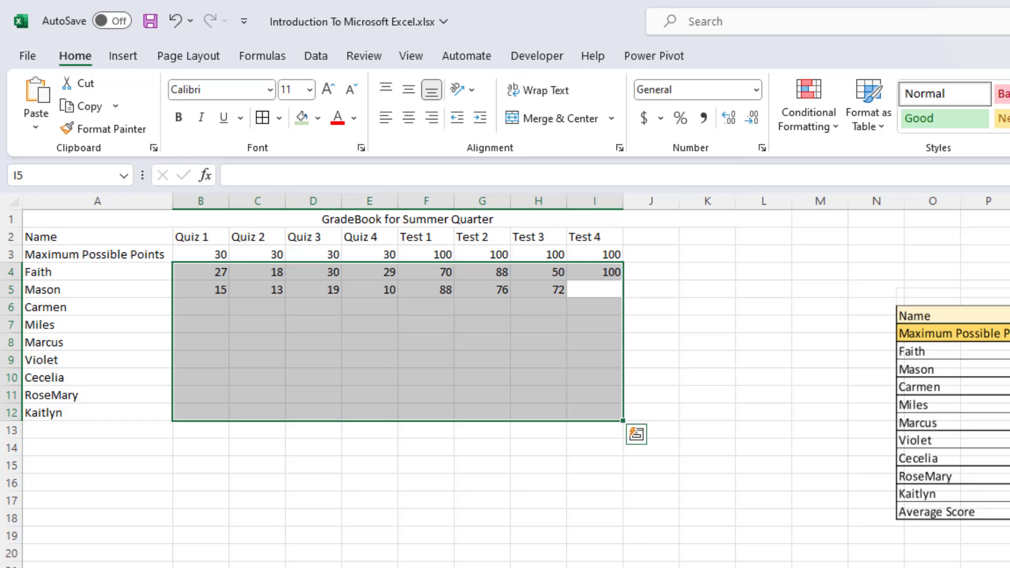
{"action": "type", "text": "80"}
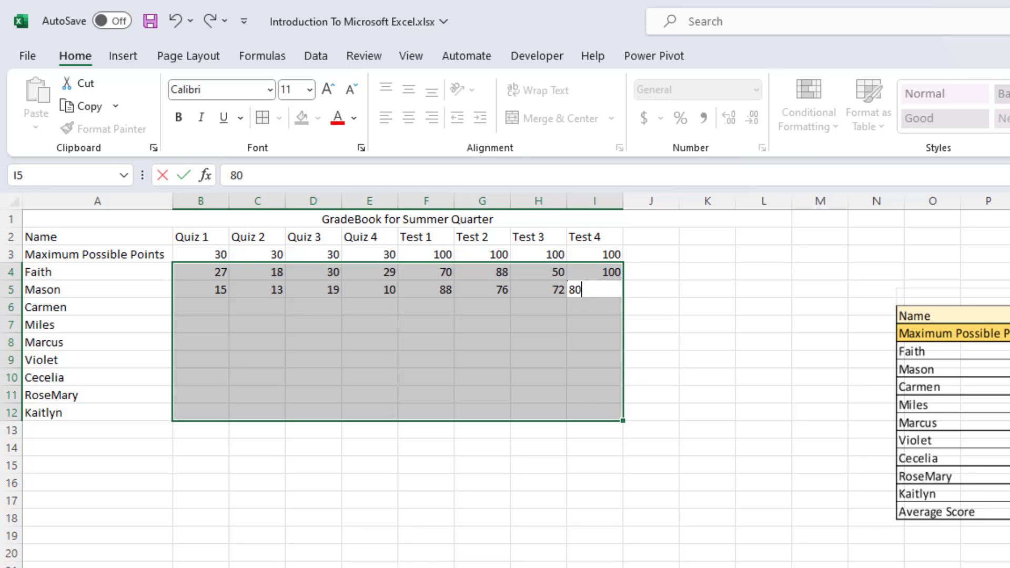
{"action": "key", "text": "Tab"}
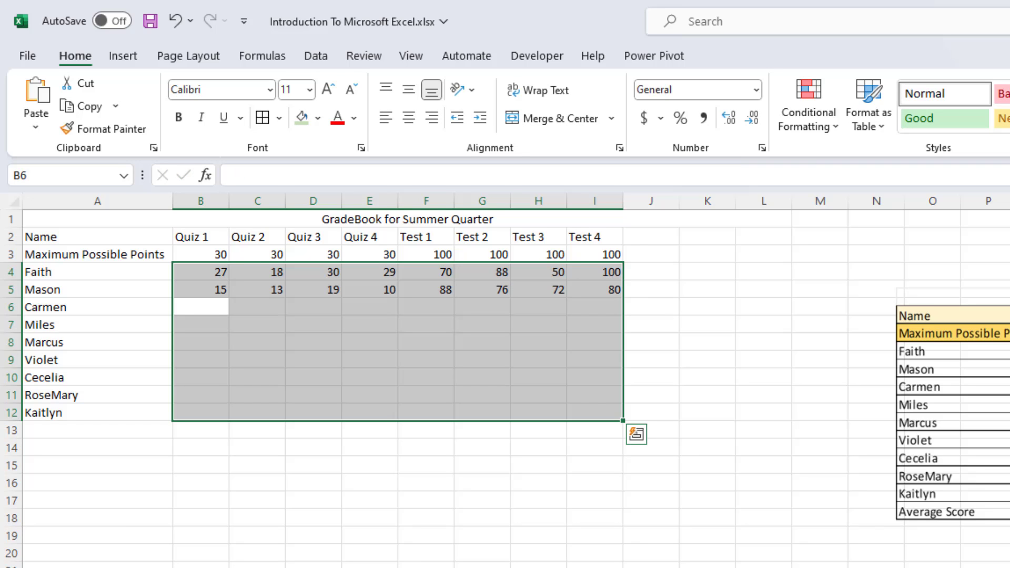
Enter the third student's quiz scores 21, 24, 27 and 30 in B6:E6
{"action": "type", "text": "21"}
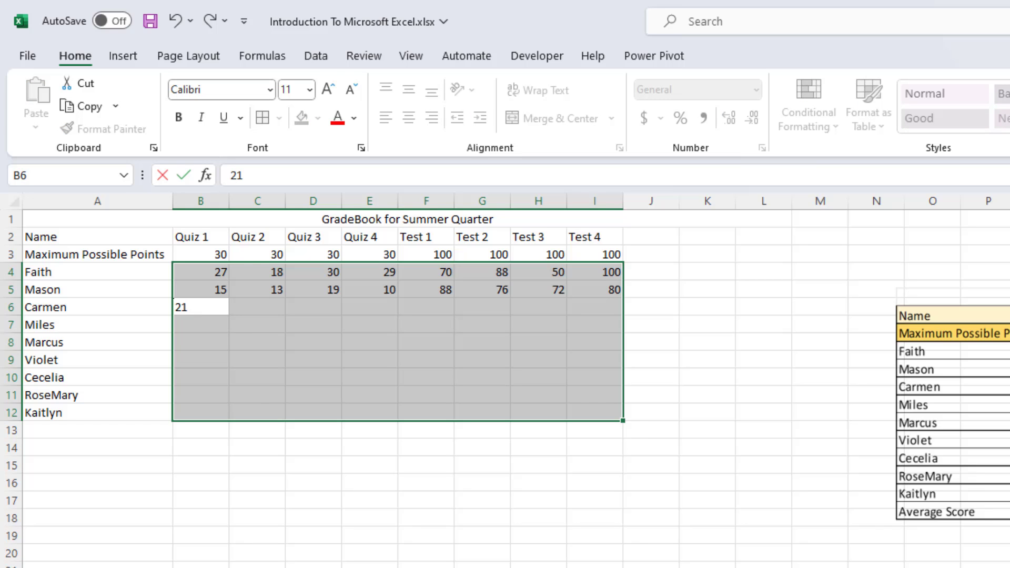
{"action": "key", "text": "Tab"}
{"action": "type", "text": "24"}
{"action": "key", "text": "Tab"}
{"action": "type", "text": "27"}
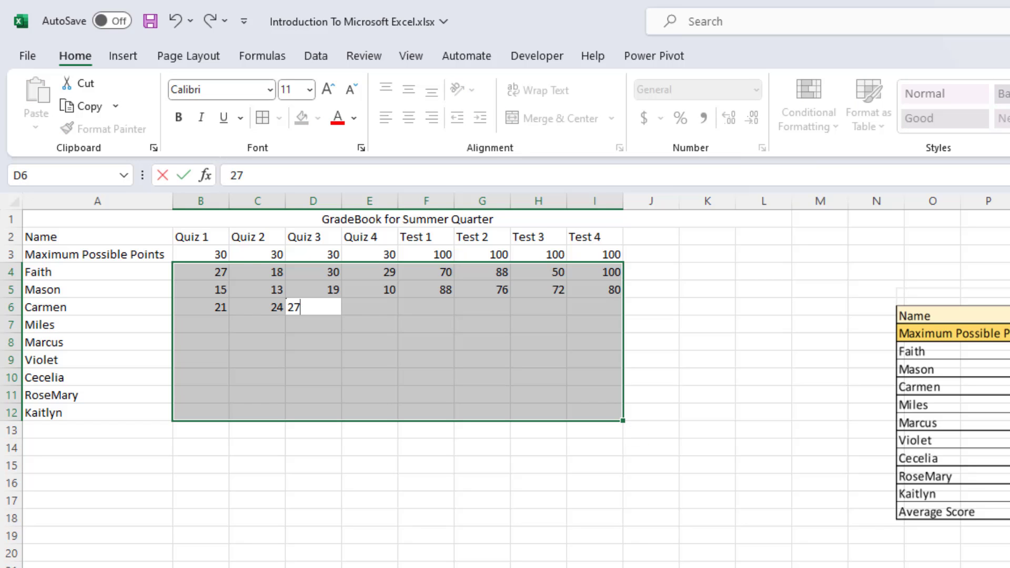
{"action": "key", "text": "Tab"}
{"action": "type", "text": "30"}
{"action": "key", "text": "Tab"}
Enter the third student's test scores 88, 98, 100 and 95 in F6:I6
{"action": "type", "text": "88"}
{"action": "key", "text": "Tab"}
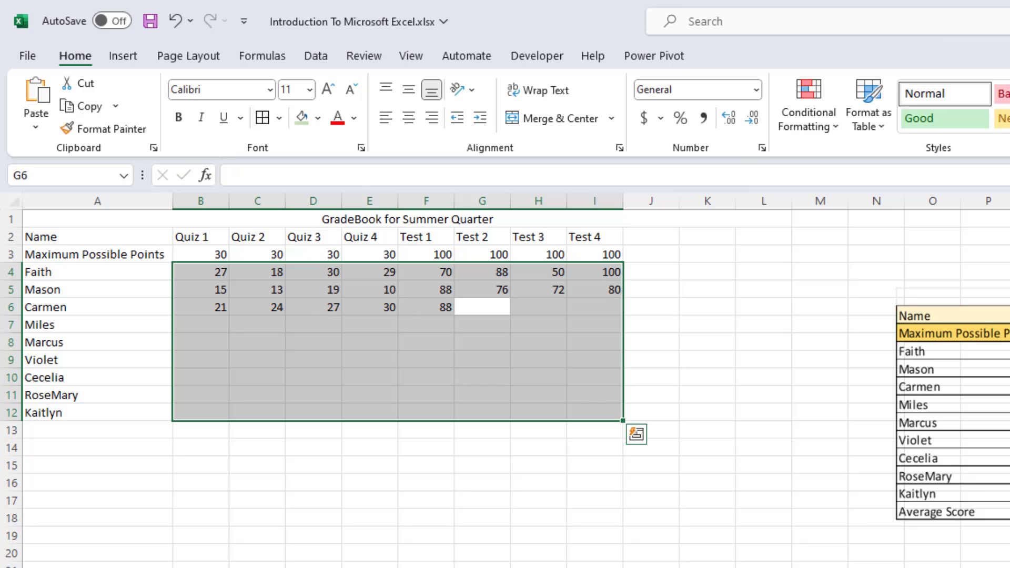
{"action": "type", "text": "98"}
{"action": "key", "text": "Tab"}
{"action": "type", "text": "100"}
{"action": "key", "text": "Tab"}
{"action": "type", "text": "95"}
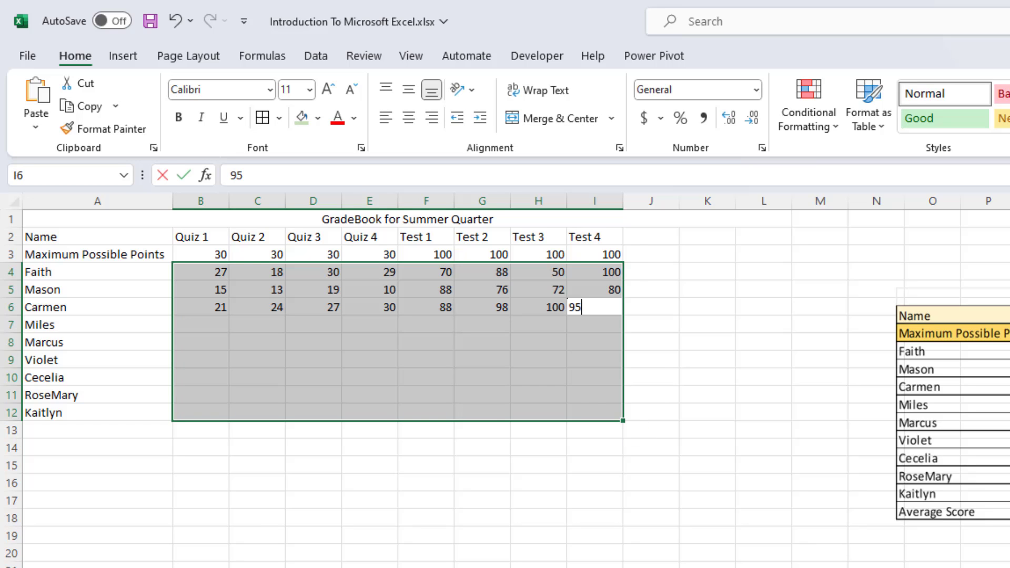
{"action": "key", "text": "Tab"}
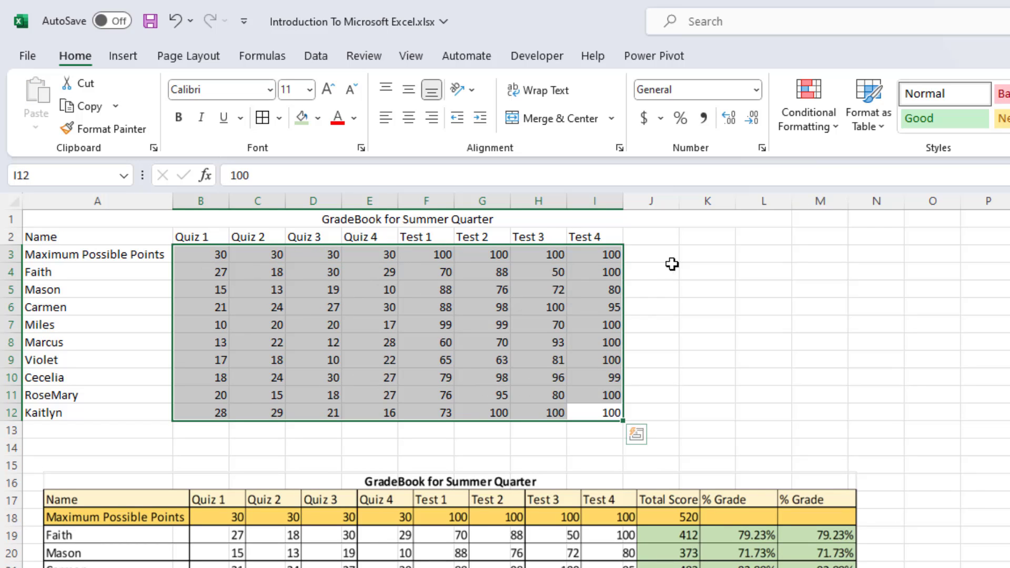
Add the column headings Total Scores in J2 and % Grade in K2
{"action": "left_click", "coordinate": [648, 250]}
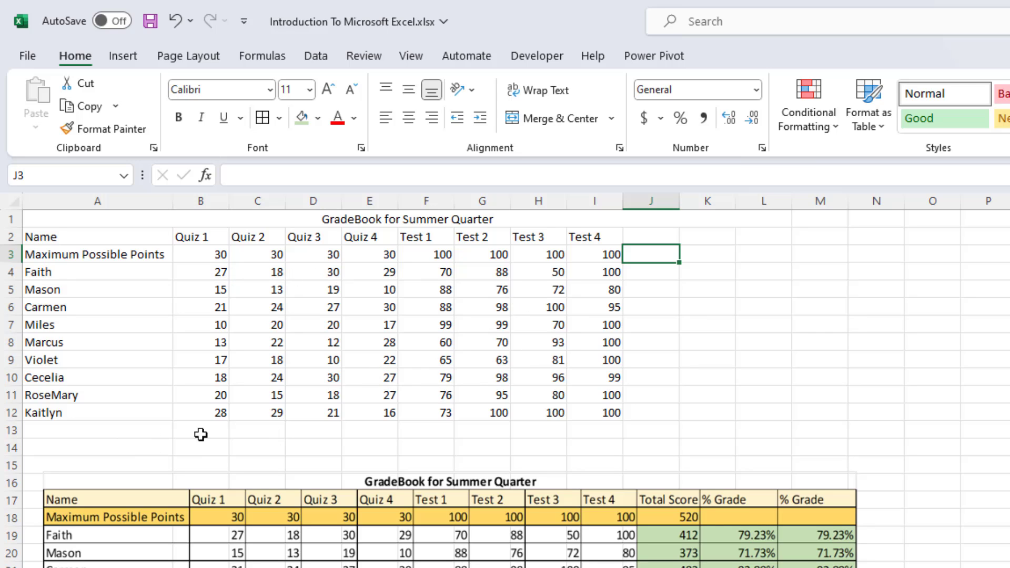
{"action": "left_click", "coordinate": [658, 235]}
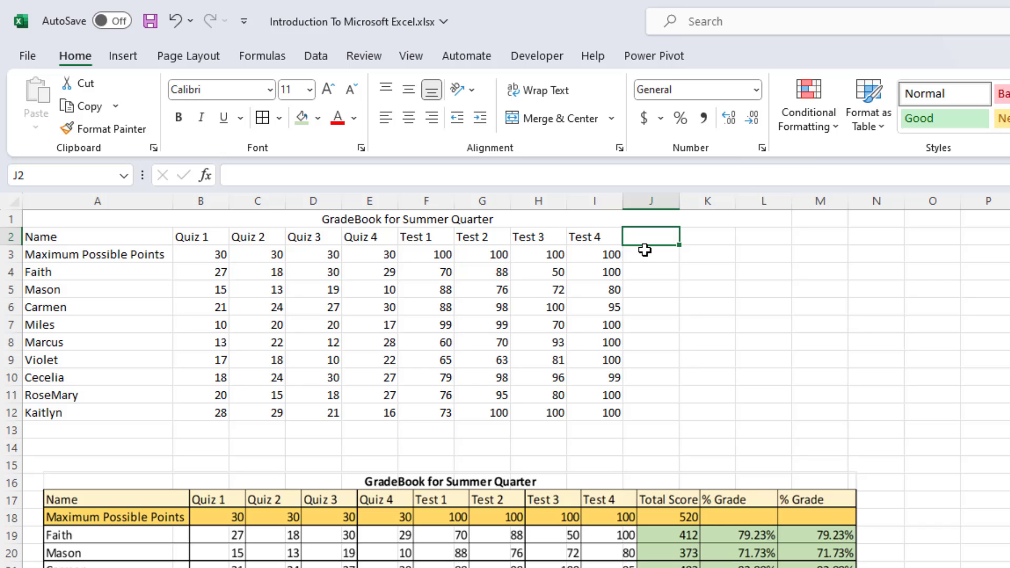
{"action": "type", "text": "Tot"}
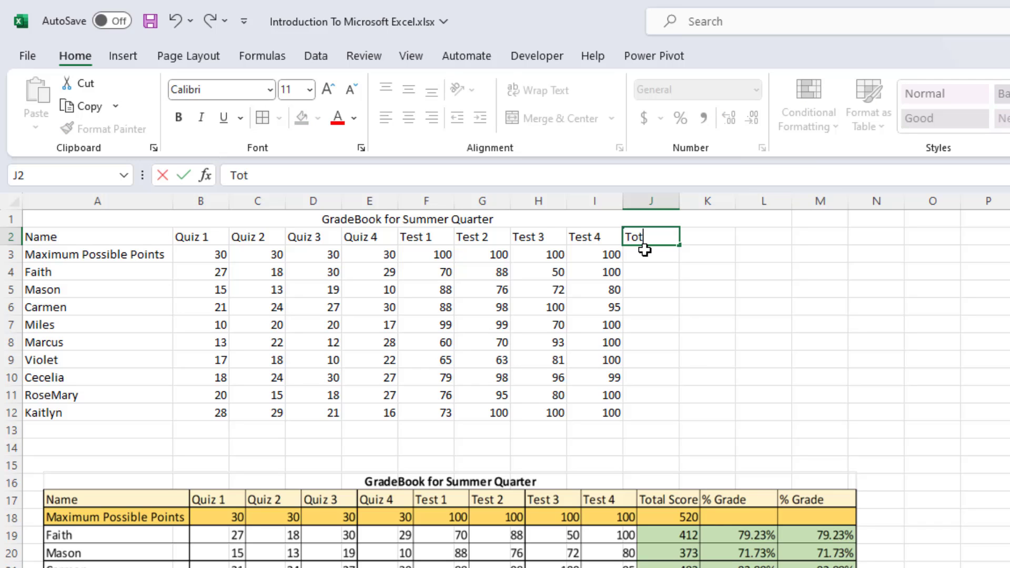
{"action": "type", "text": "al Scores"}
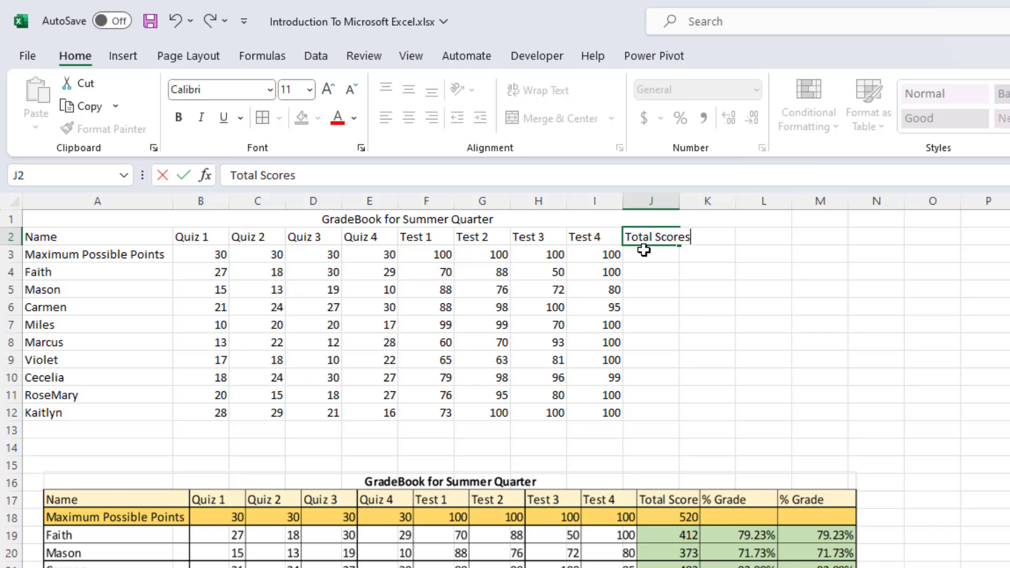
{"action": "key", "text": "Tab"}
{"action": "type", "text": "%"}
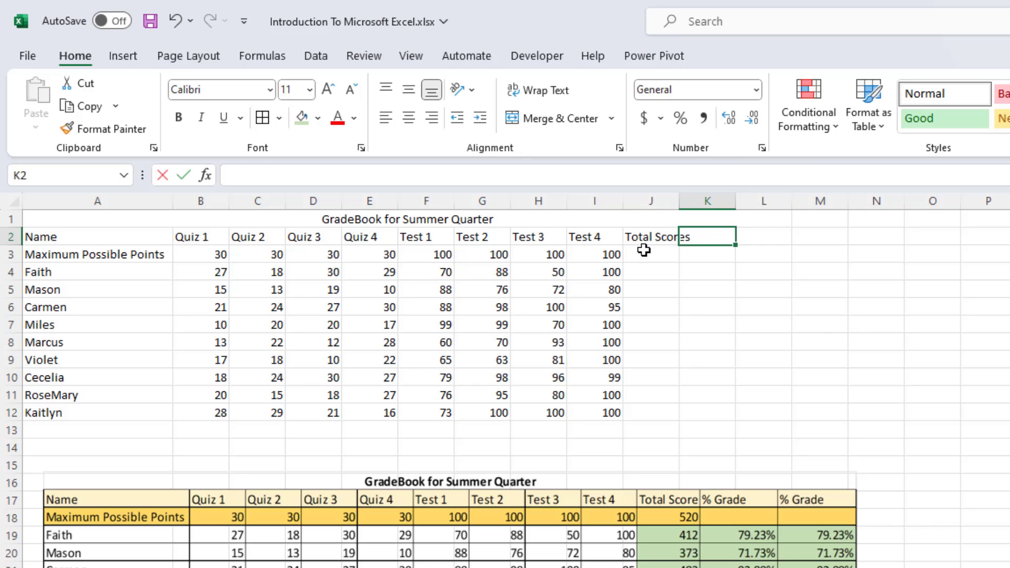
{"action": "type", "text": " Grade"}
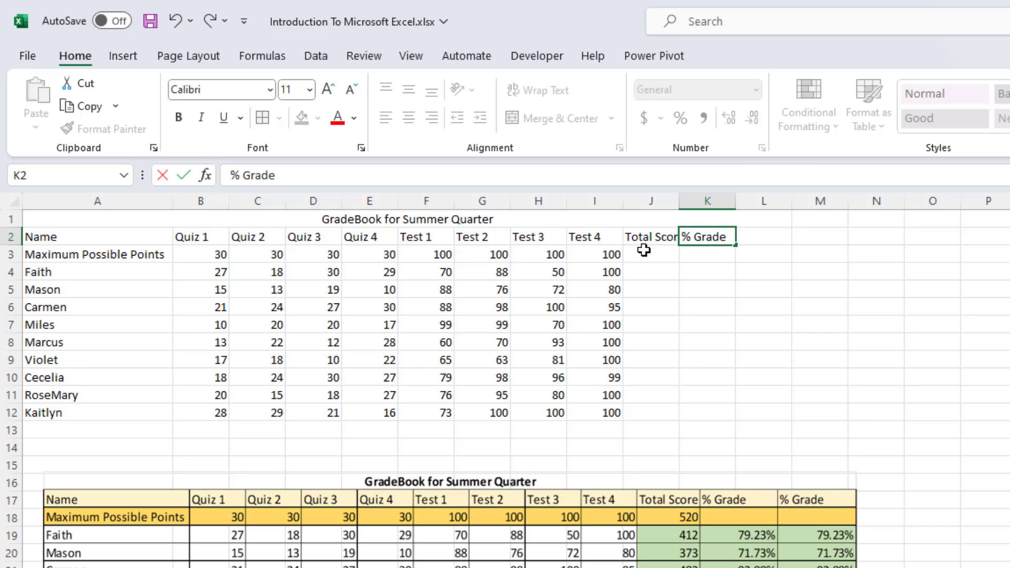
{"action": "key", "text": "Tab"}
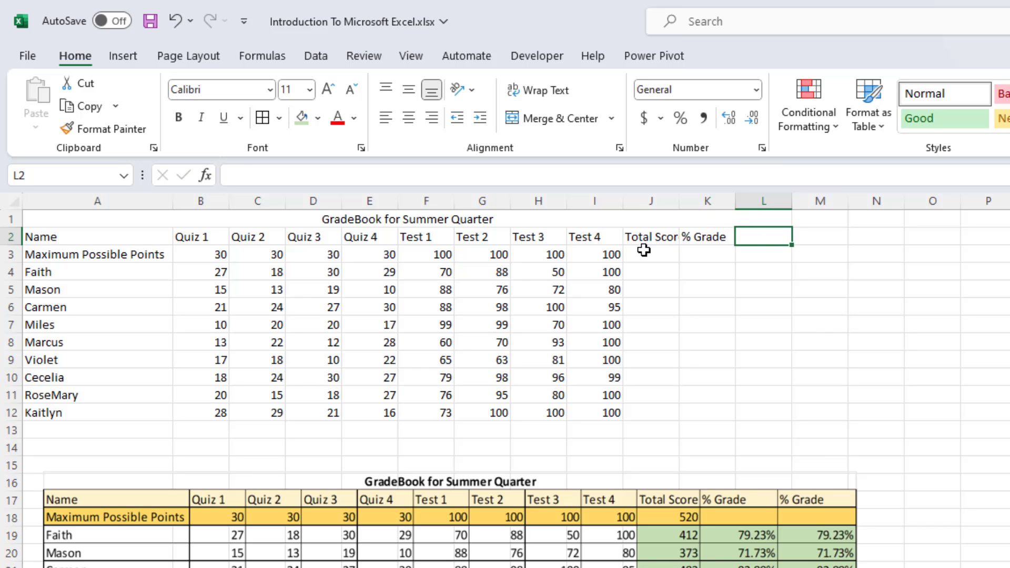
{"action": "type", "text": "%"}
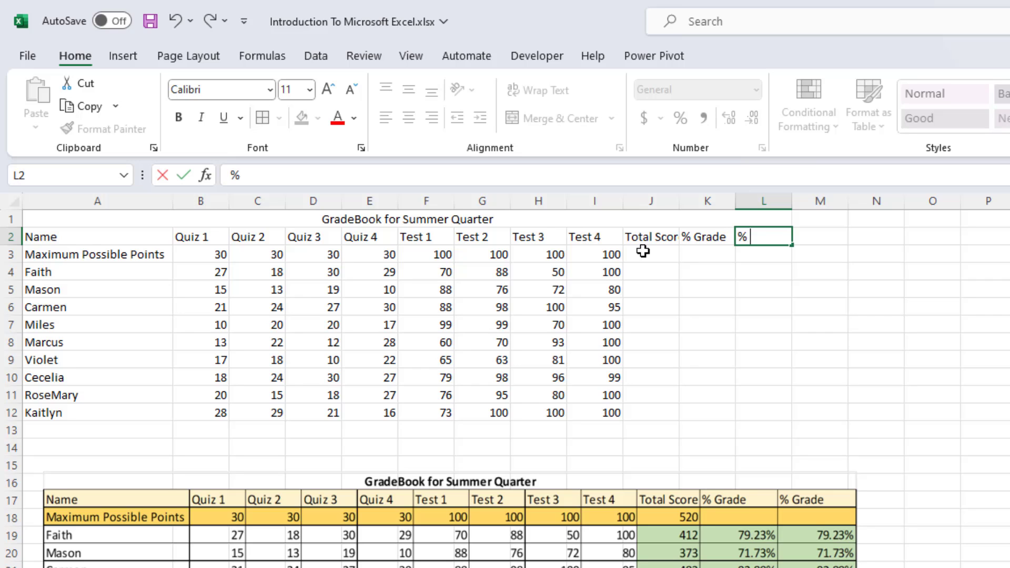
{"action": "type", "text": " g"}
{"action": "key", "text": "BackSpace"}
{"action": "key", "text": "BackSpace"}
{"action": "type", "text": "Grade"}
{"action": "key", "text": "Return"}
{"action": "key", "text": "ctrl+z"}
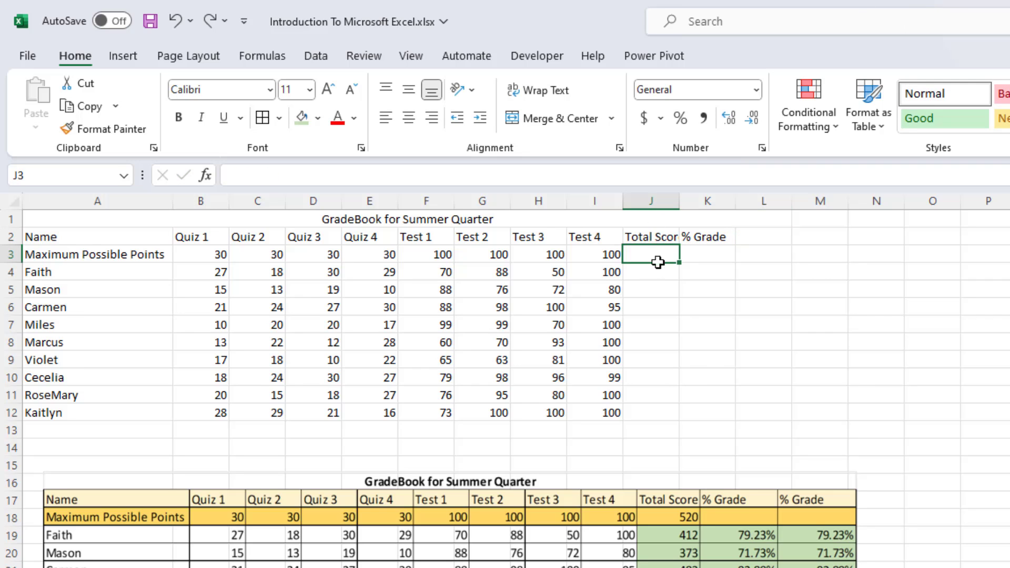
Auto-fit column J to the width of its Total Scores heading
{"action": "double_click", "coordinate": [679, 201]}
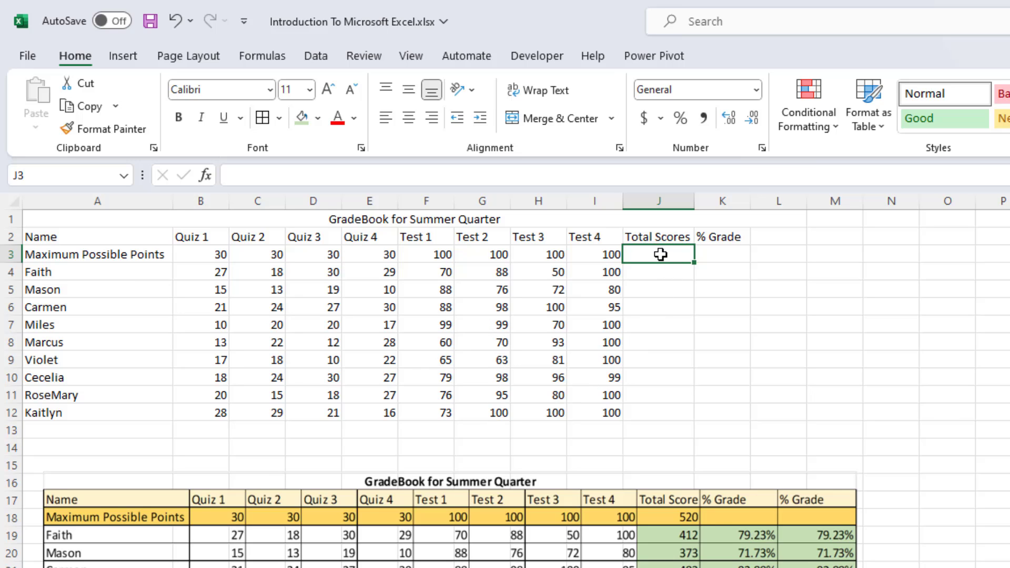
{"action": "type", "text": "=sum"}
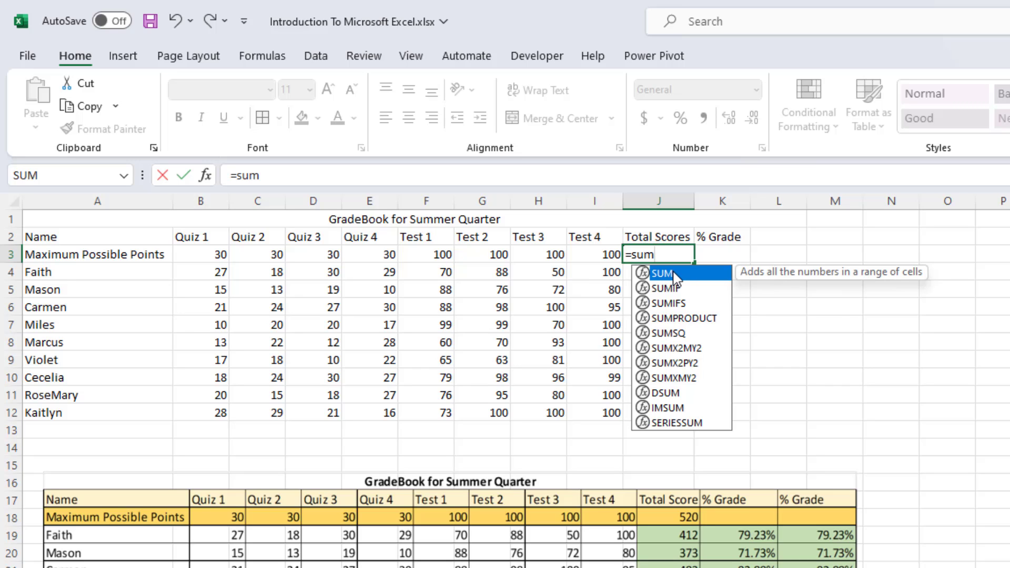
{"action": "key", "text": "Tab"}
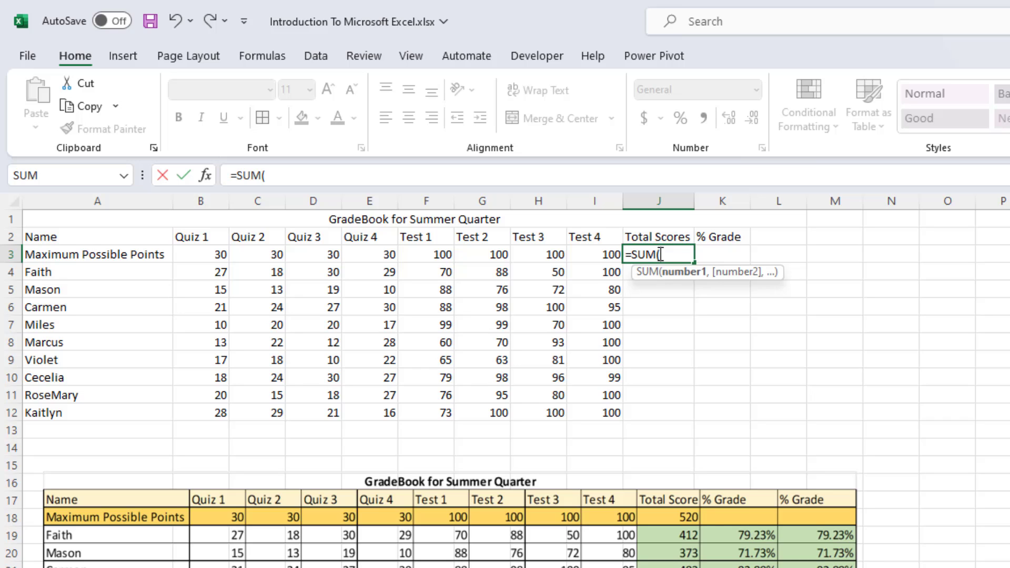
{"action": "key", "text": "BackSpace"}
{"action": "key", "text": "BackSpace"}
{"action": "key", "text": "BackSpace"}
{"action": "key", "text": "BackSpace"}
{"action": "key", "text": "BackSpace"}
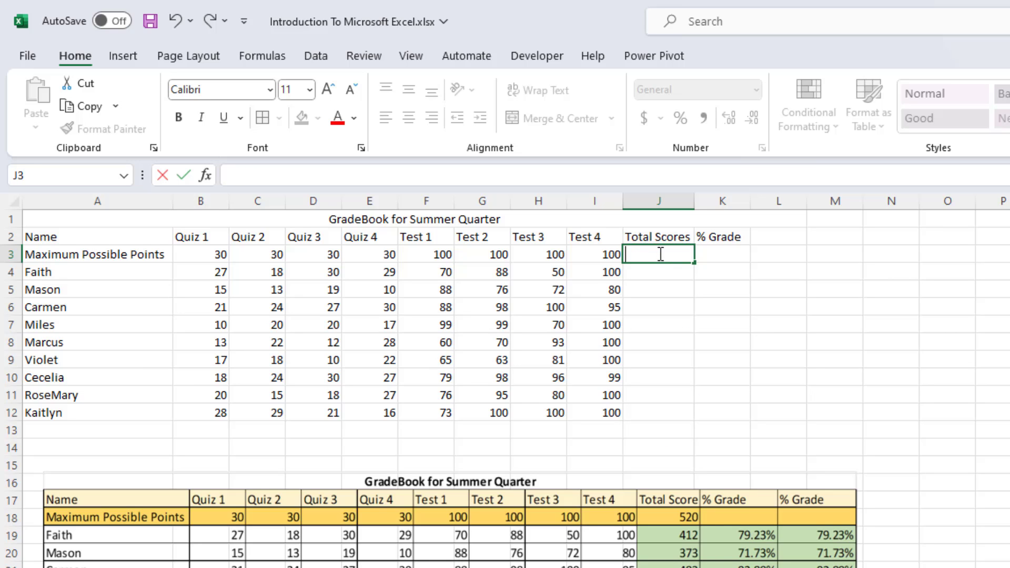
Try totalling the maximum points in J3 with =B3+C3+D3+E3+F3, and erase the unfinished formula
{"action": "type", "text": "="}
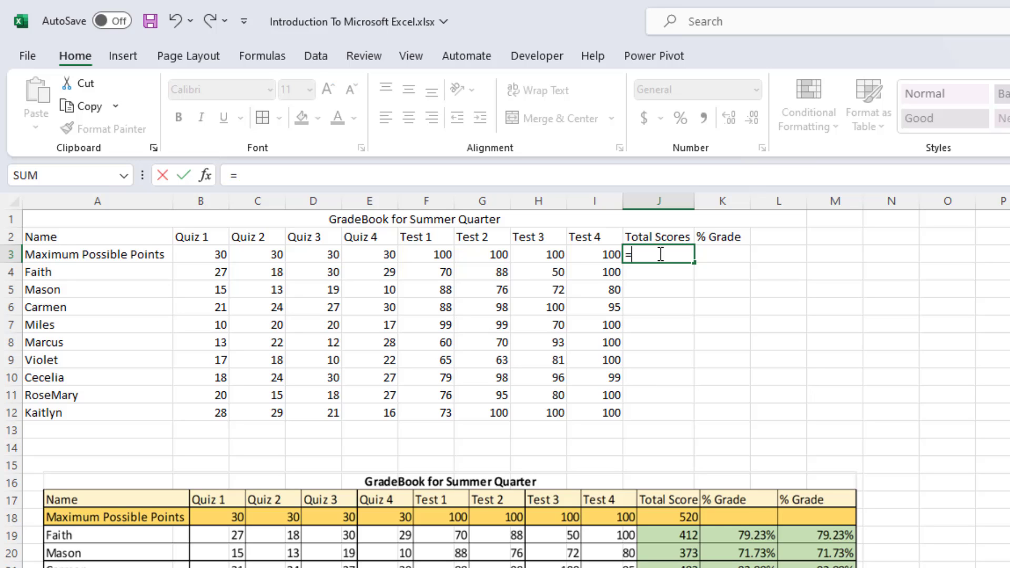
{"action": "left_click", "coordinate": [208, 254]}
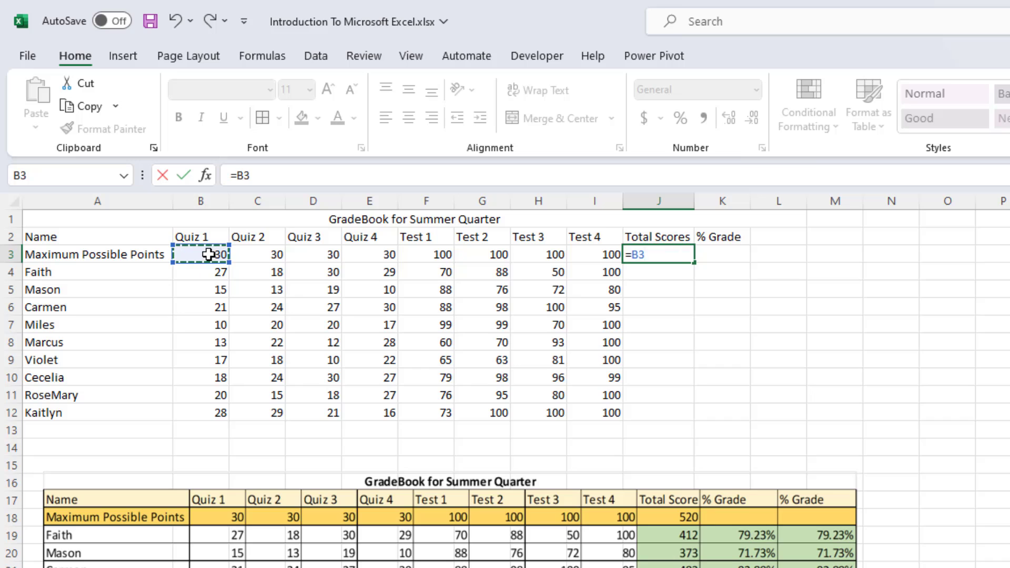
{"action": "type", "text": "+"}
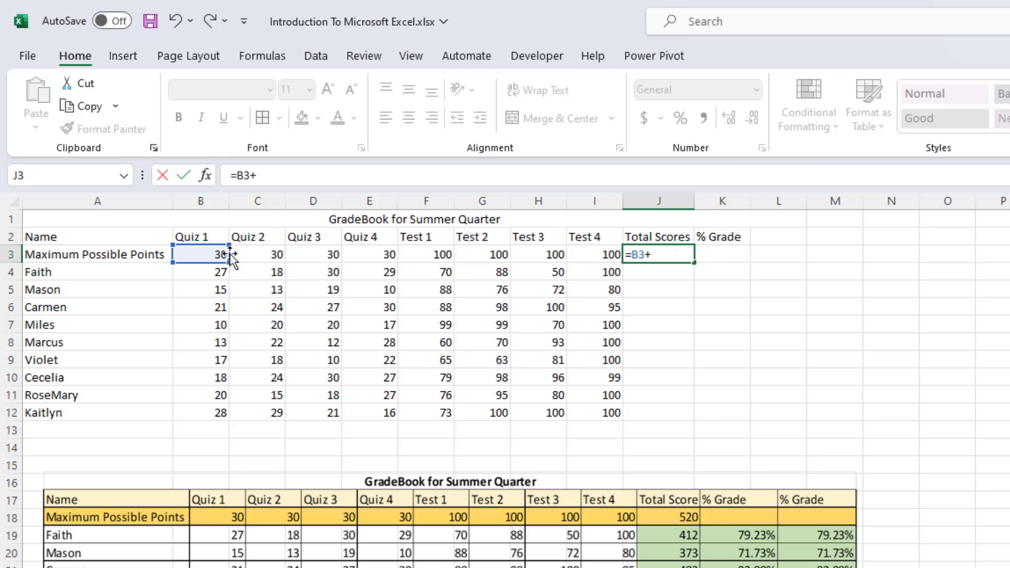
{"action": "left_click", "coordinate": [261, 254]}
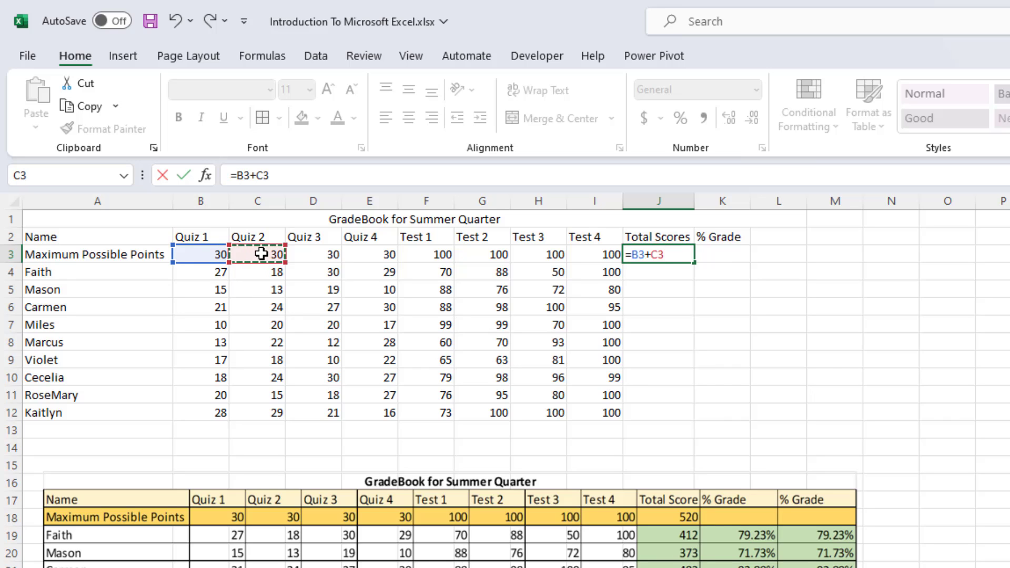
{"action": "type", "text": "+"}
{"action": "left_click", "coordinate": [321, 252]}
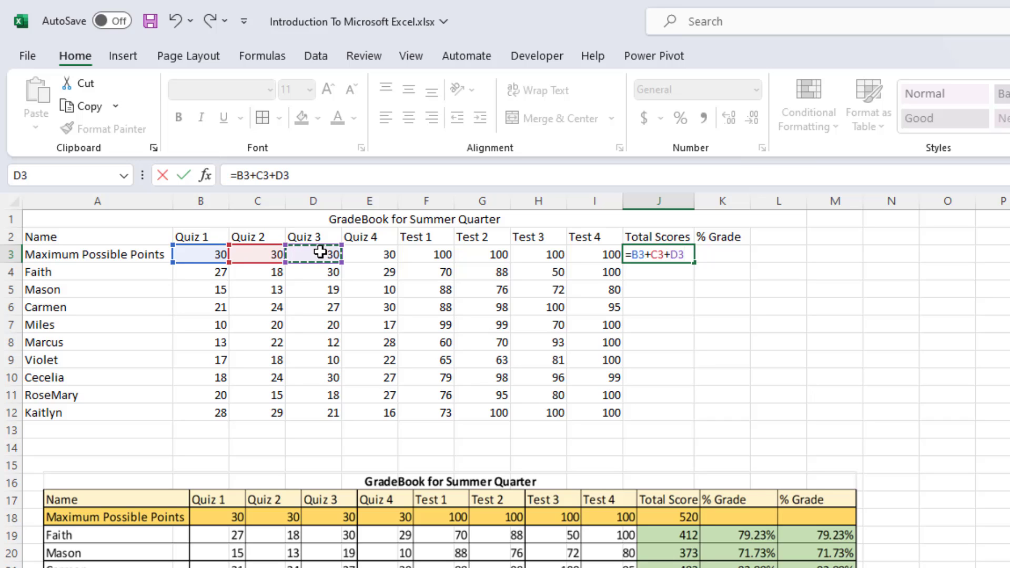
{"action": "type", "text": "+"}
{"action": "left_click", "coordinate": [371, 256]}
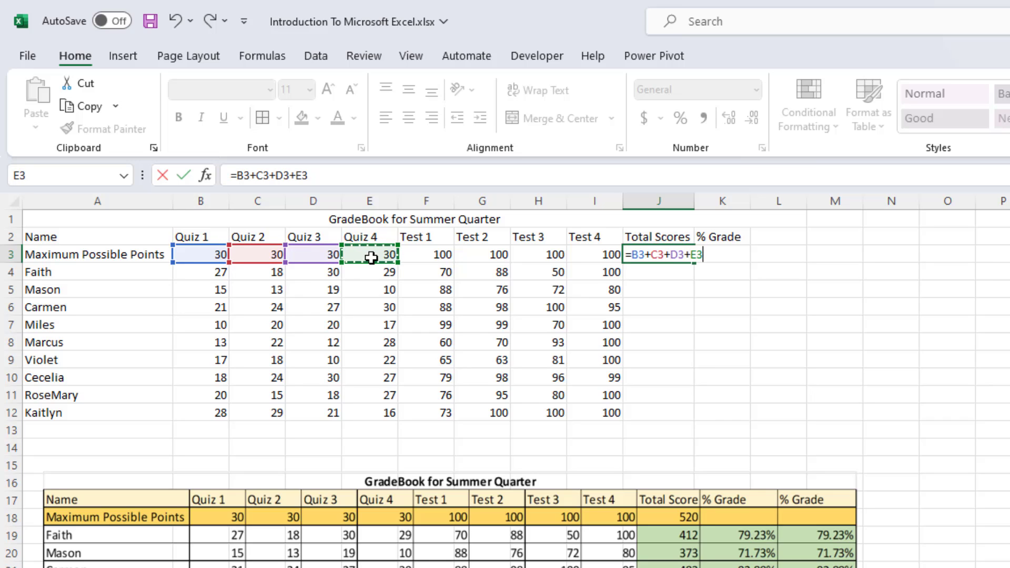
{"action": "type", "text": "+"}
{"action": "left_click", "coordinate": [423, 255]}
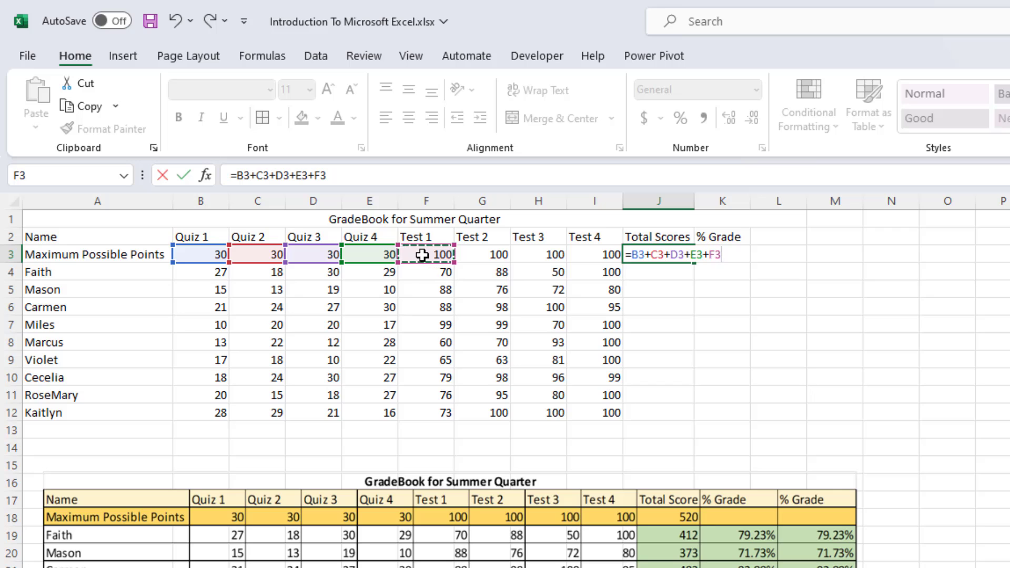
{"action": "key", "text": "BackSpace"}
{"action": "key", "text": "BackSpace"}
{"action": "key", "text": "BackSpace"}
{"action": "key", "text": "BackSpace"}
{"action": "key", "text": "BackSpace"}
{"action": "key", "text": "BackSpace"}
{"action": "key", "text": "BackSpace"}
{"action": "key", "text": "BackSpace"}
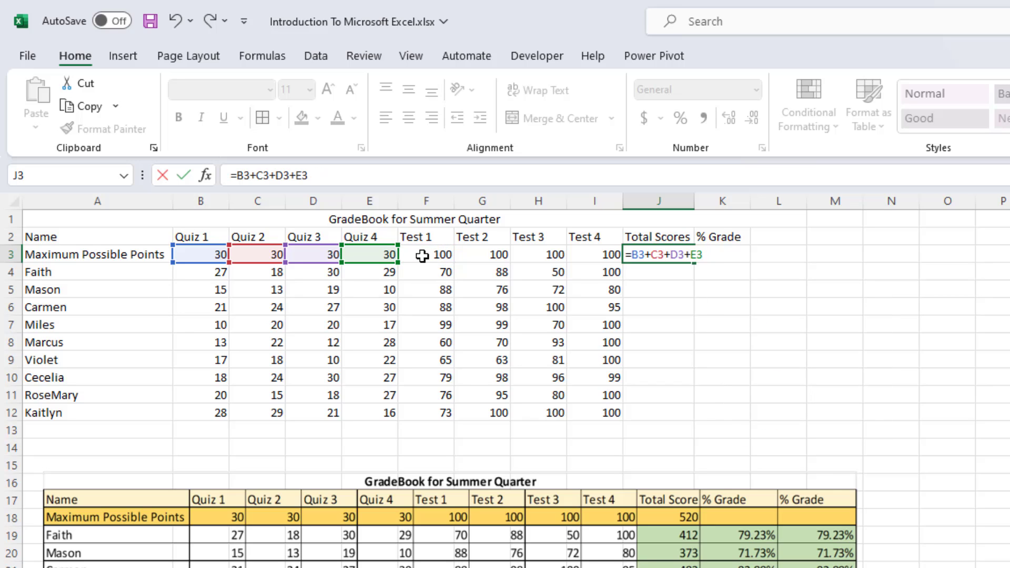
{"action": "key", "text": "BackSpace"}
{"action": "key", "text": "BackSpace"}
{"action": "key", "text": "BackSpace"}
{"action": "key", "text": "BackSpace"}
{"action": "key", "text": "BackSpace"}
{"action": "key", "text": "BackSpace"}
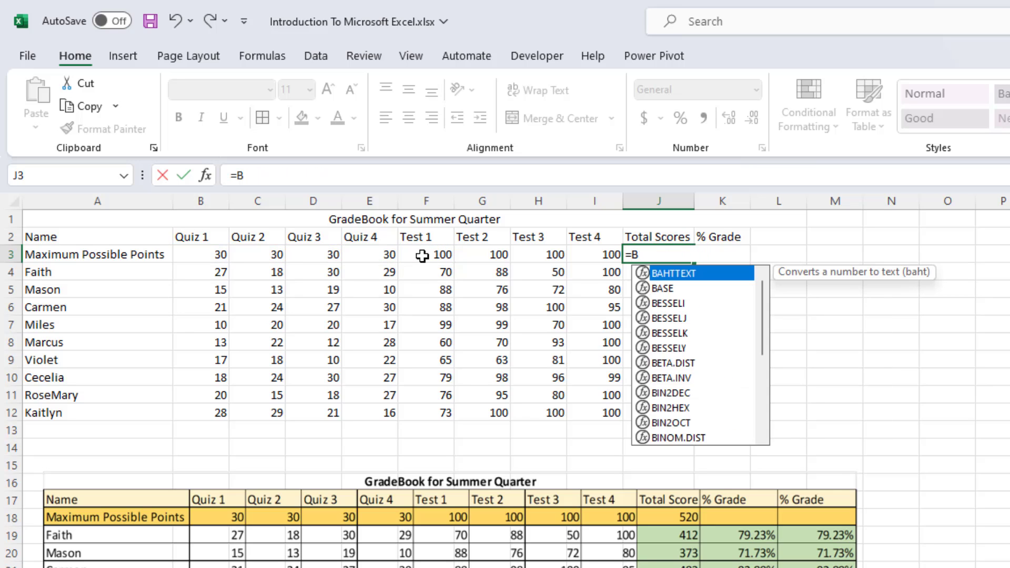
Total the maximum possible points in J3 with the formula =SUM(B3:I3), keeping J3 selected
{"action": "type", "text": "sum"}
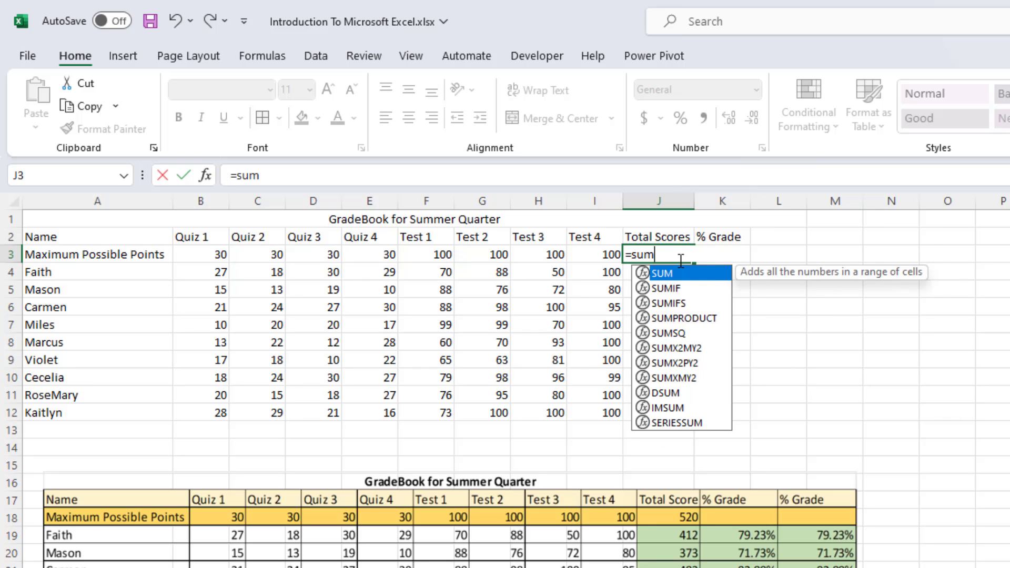
{"action": "key", "text": "Tab"}
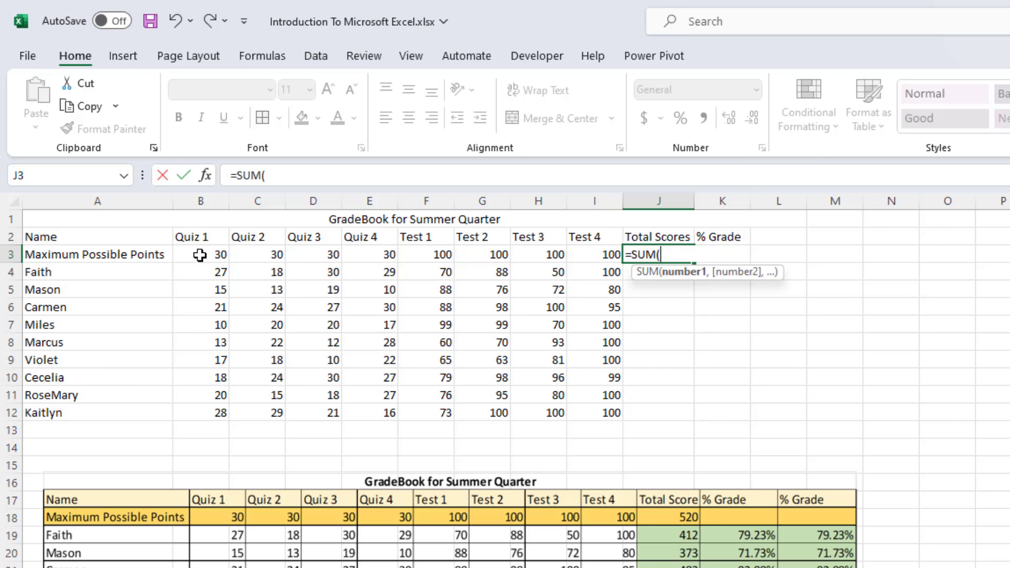
{"action": "left_click_drag", "start_coordinate": [202, 255], "coordinate": [584, 256]}
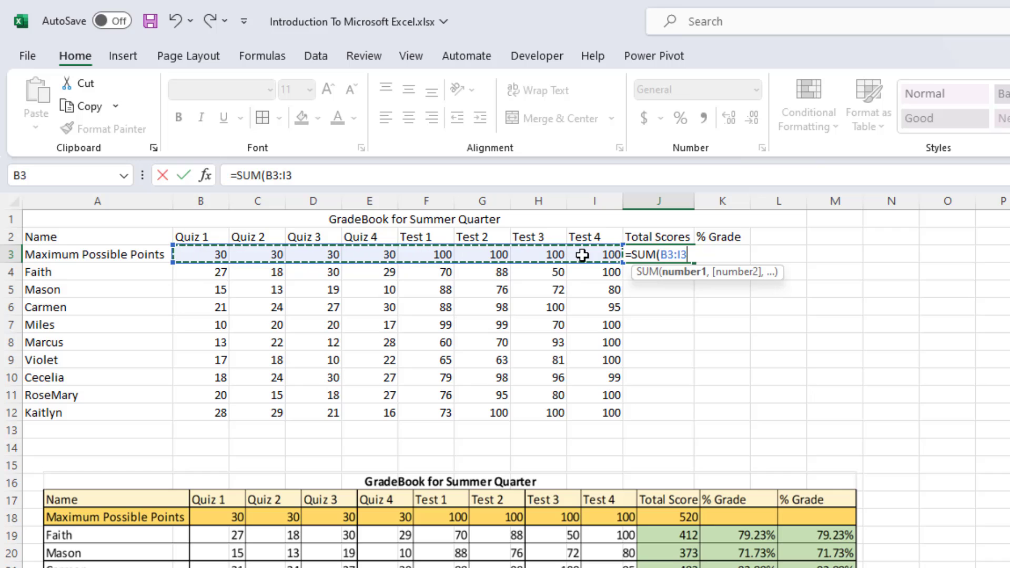
{"action": "key", "text": "ctrl+Return"}
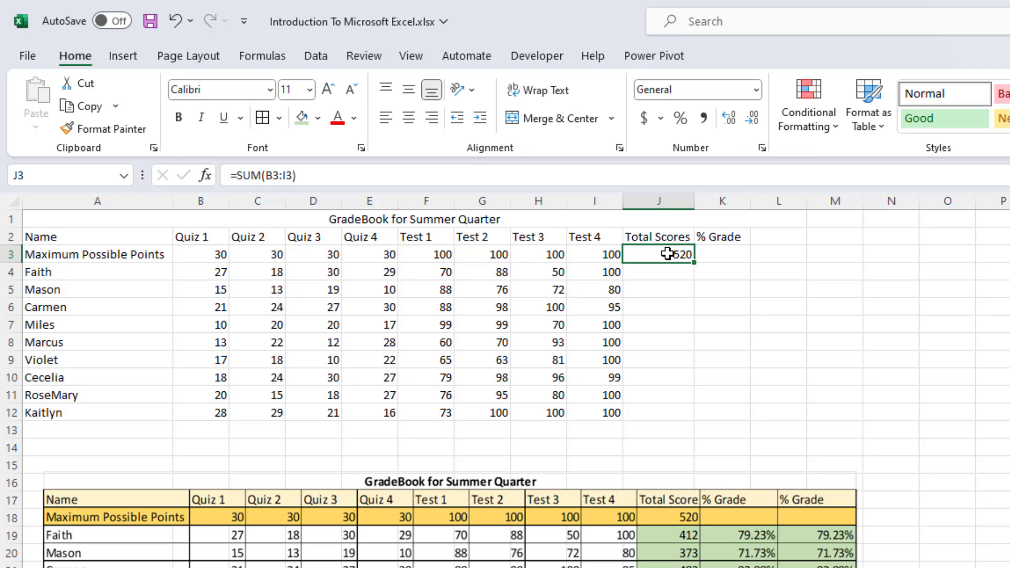
Clear J3 and total the maximum possible points with AutoSum over B3:I3, keeping J3 selected
{"action": "key", "text": "Delete"}
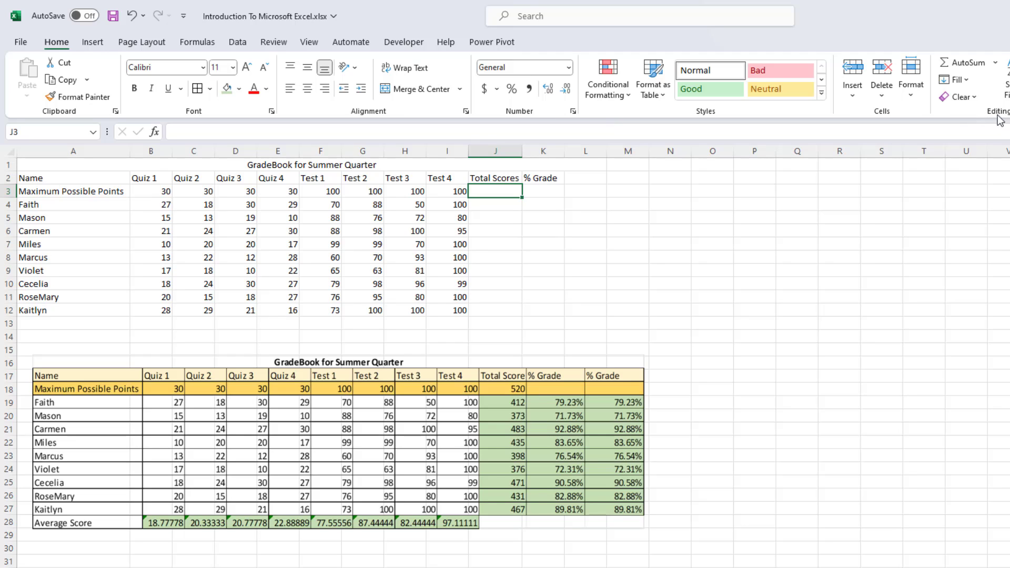
{"action": "left_click", "coordinate": [969, 63]}
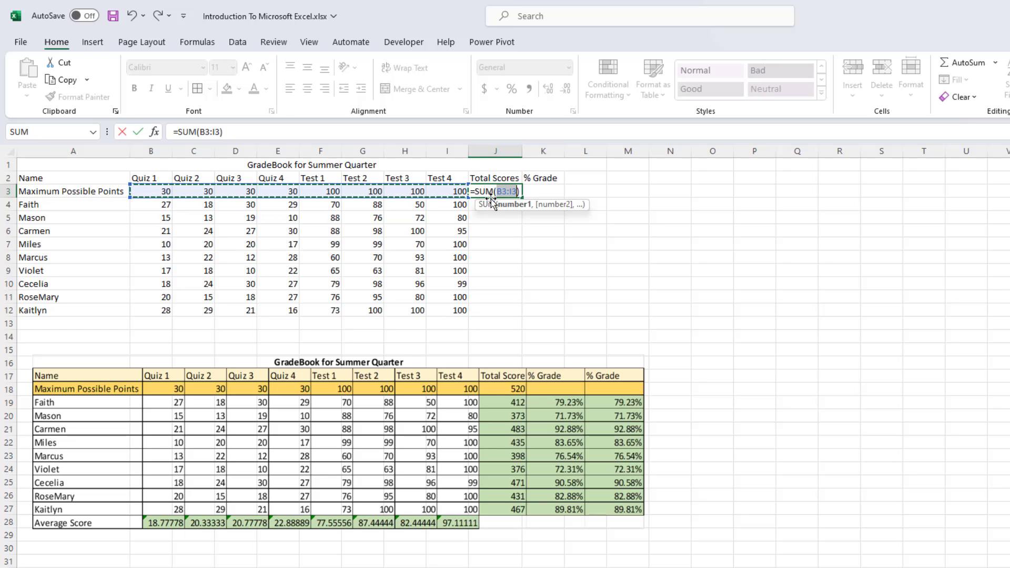
{"action": "key", "text": "ctrl+Return"}
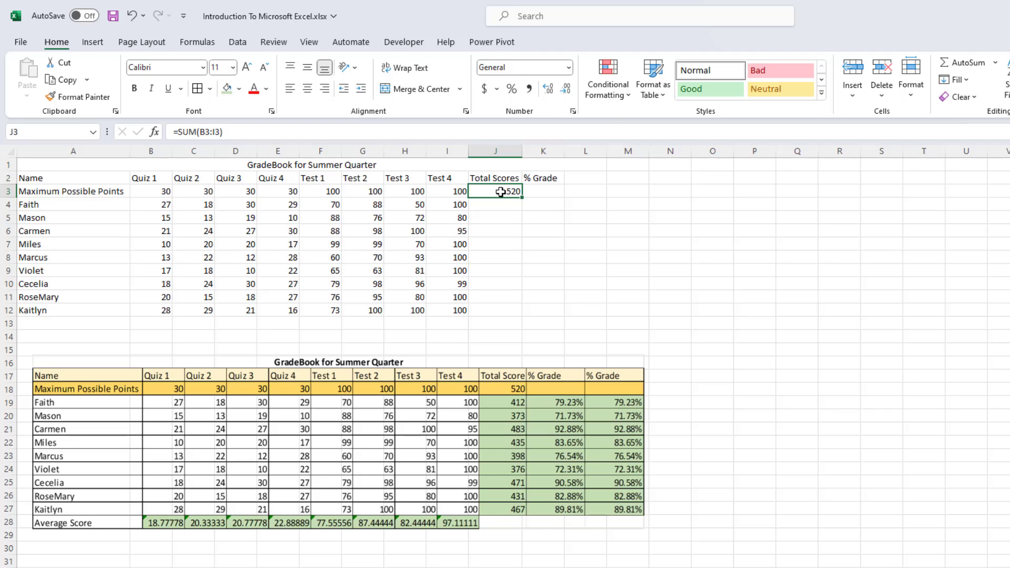
Clear J3 again and re-enter its AutoSum formula, choosing B3:I3 as the range to total and keeping J3 selected
{"action": "key", "text": "Delete"}
{"action": "key", "text": "alt+equal"}
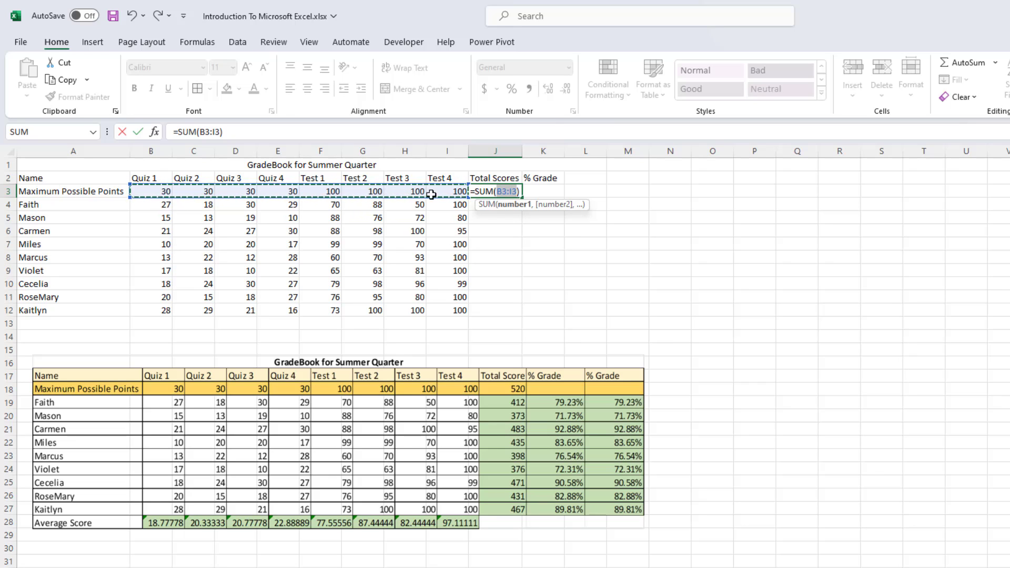
{"action": "left_click_drag", "start_coordinate": [153, 220], "coordinate": [442, 226]}
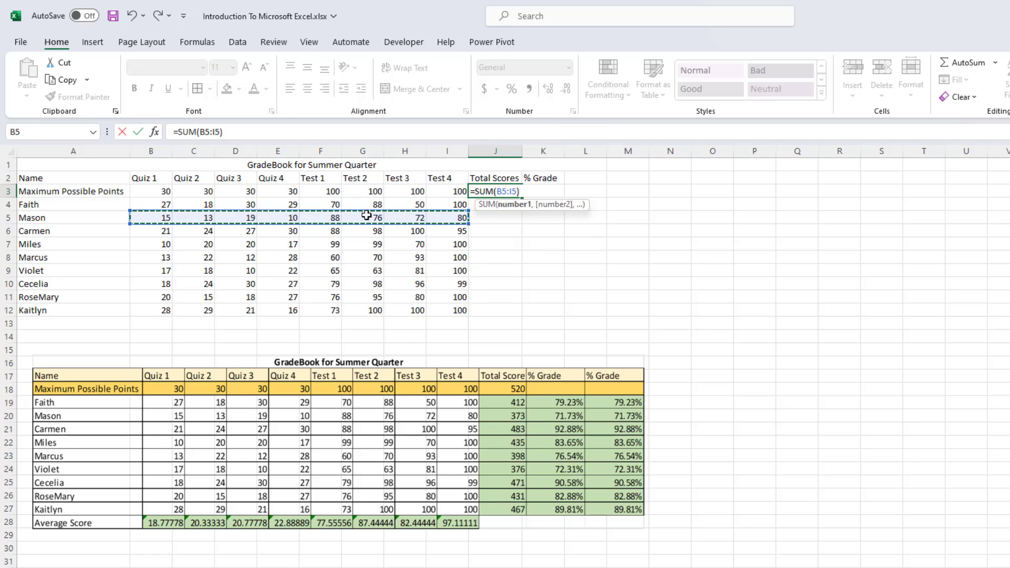
{"action": "left_click_drag", "start_coordinate": [156, 189], "coordinate": [220, 191]}
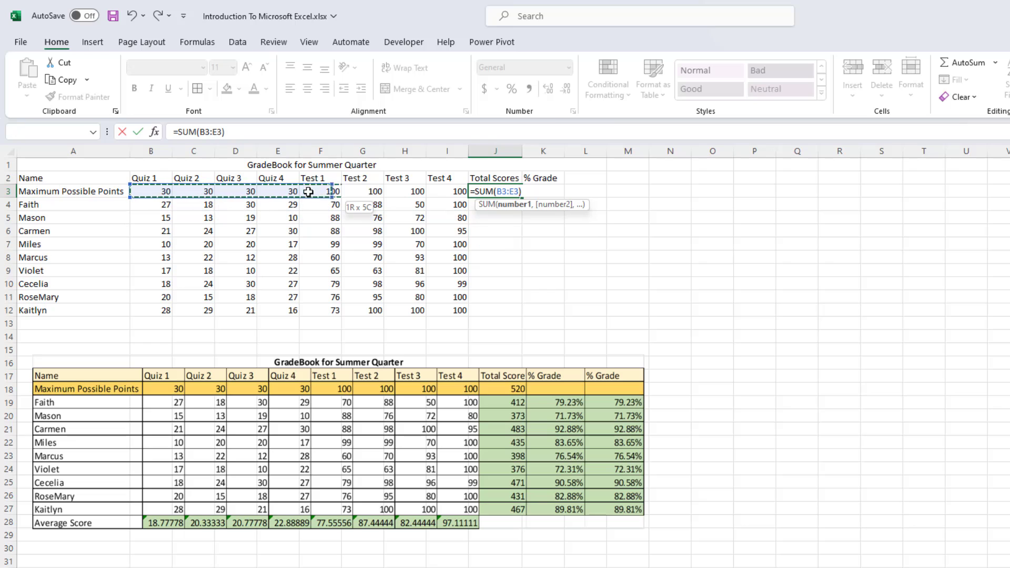
{"action": "left_click_drag", "start_coordinate": [359, 194], "coordinate": [454, 193]}
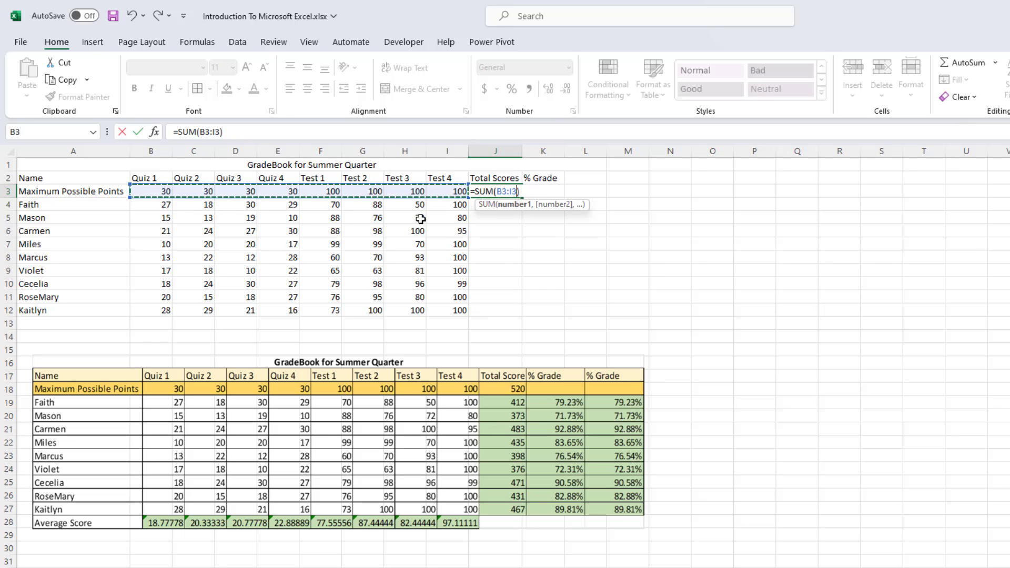
{"action": "key", "text": "ctrl+Return"}
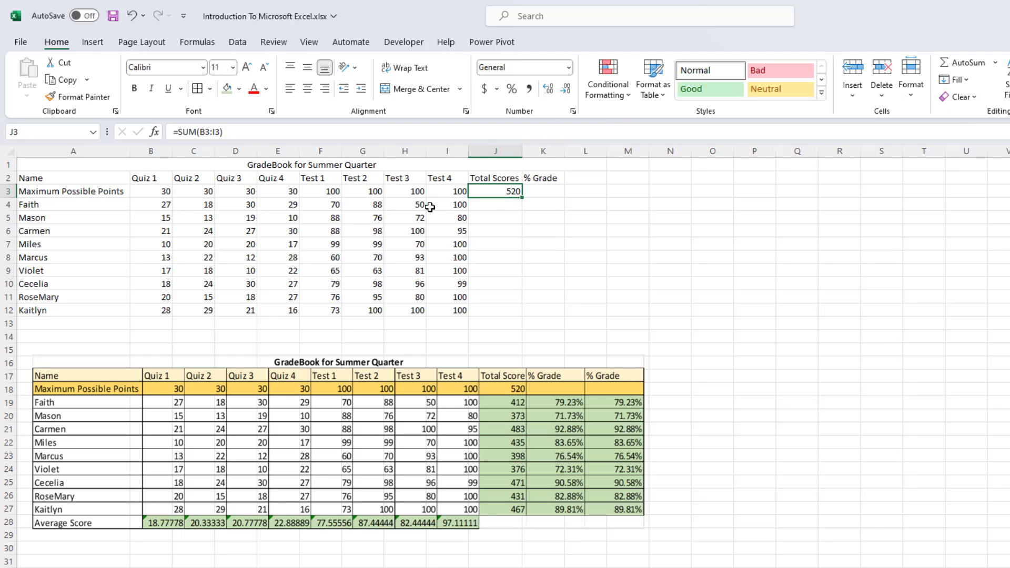
Fill the Total Scores formula from J3 down through J12
{"action": "left_click", "coordinate": [494, 205]}
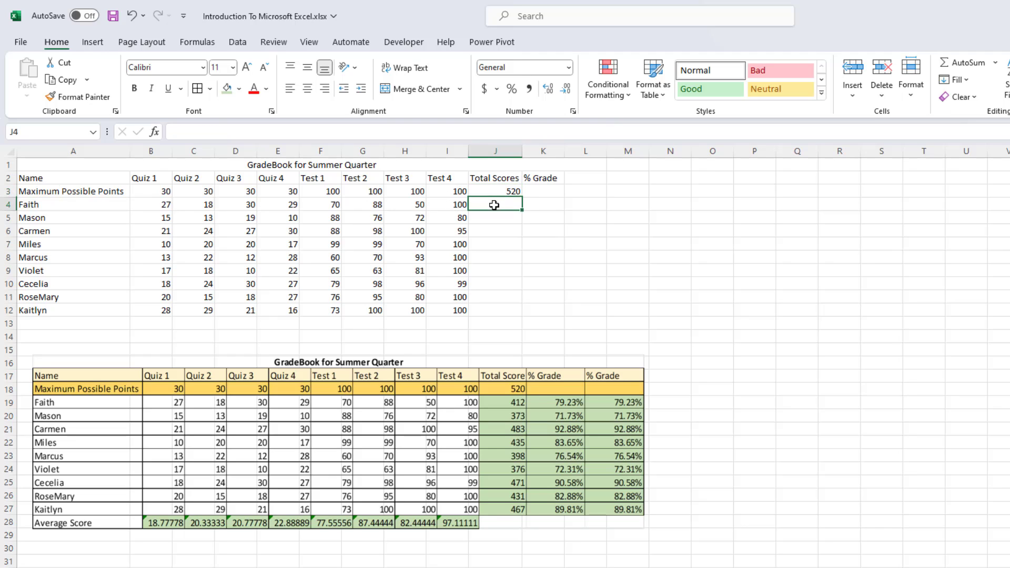
{"action": "left_click", "coordinate": [507, 191]}
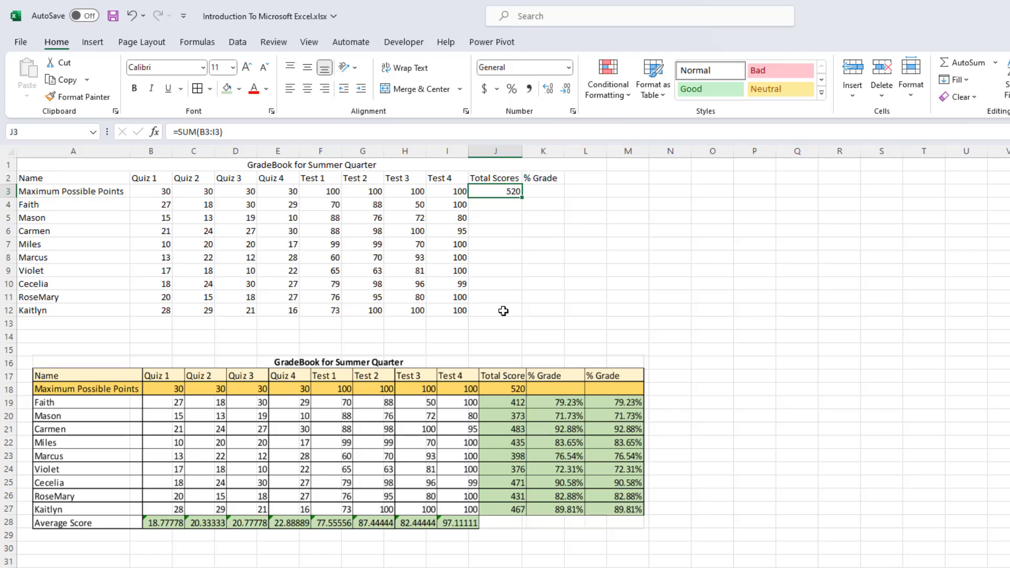
{"action": "double_click", "coordinate": [522, 200]}
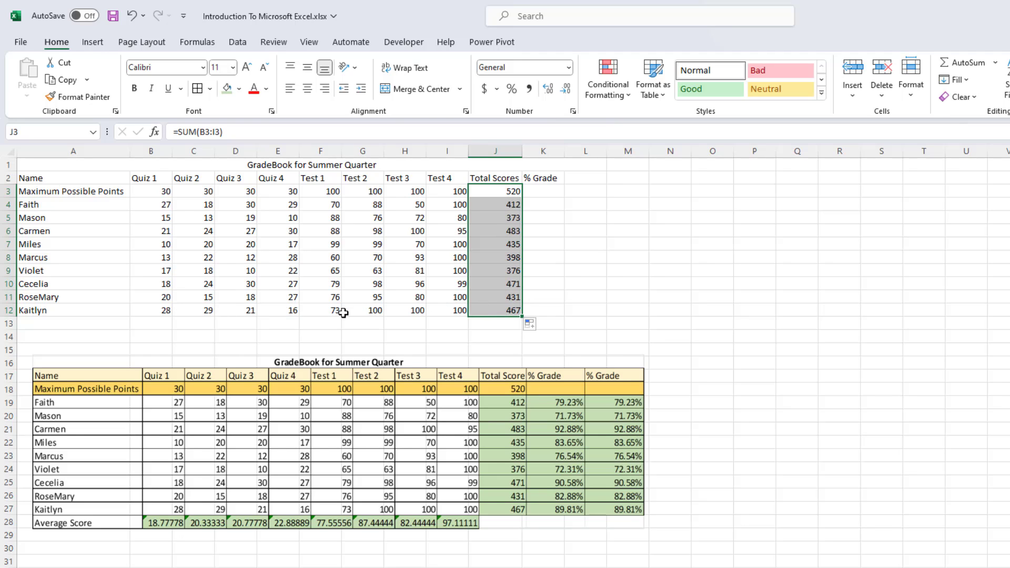
Inspect the copied SUM formulas in J12 and J4 to check which row ranges they reference, leaving them as they are
{"action": "left_click", "coordinate": [502, 312]}
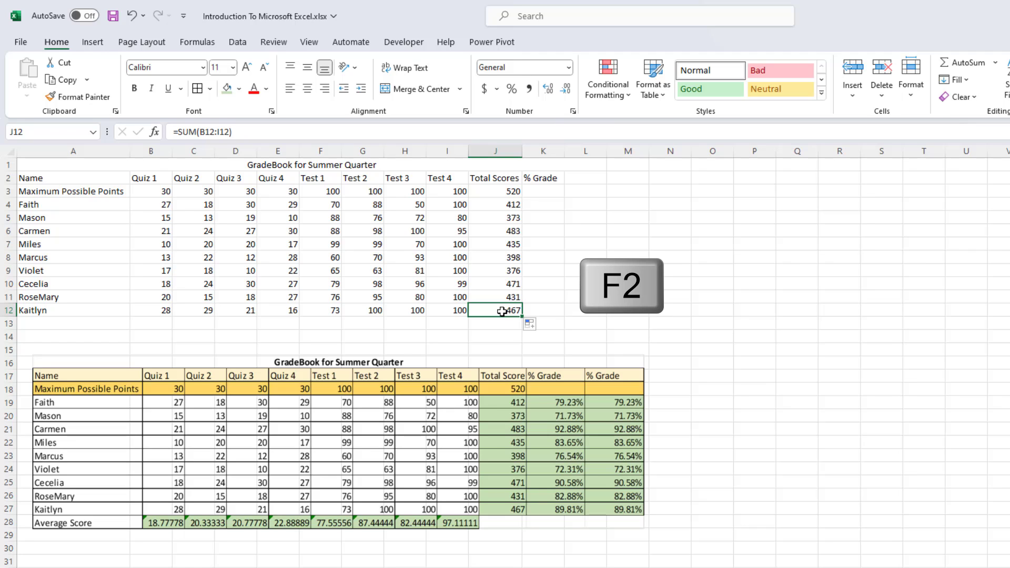
{"action": "key", "text": "F2"}
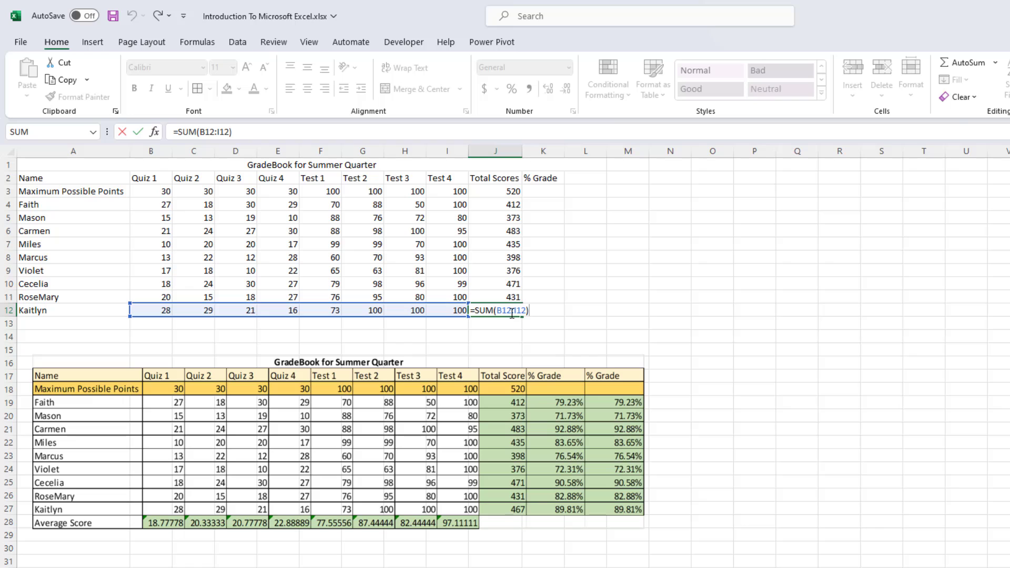
{"action": "key", "text": "Escape"}
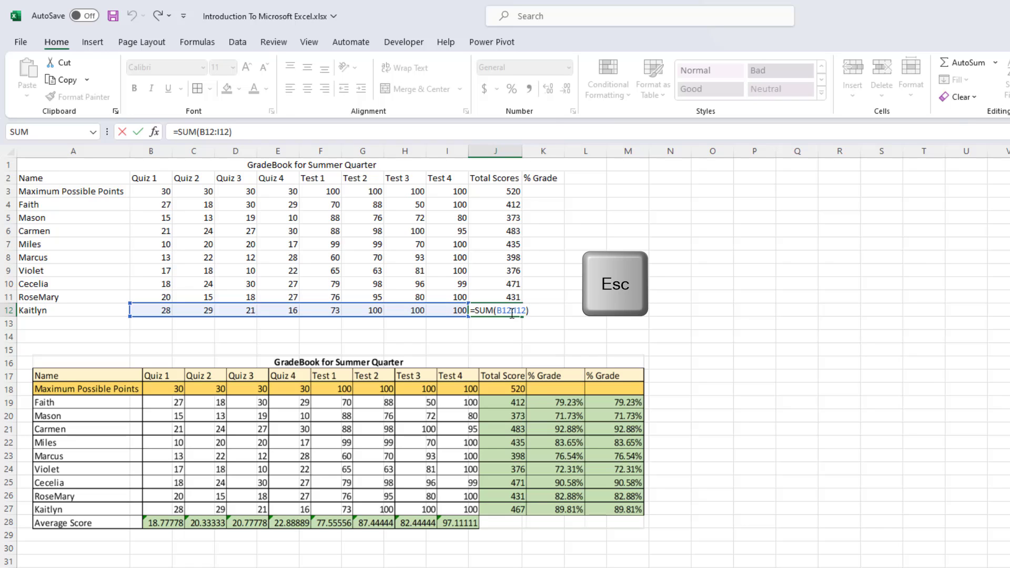
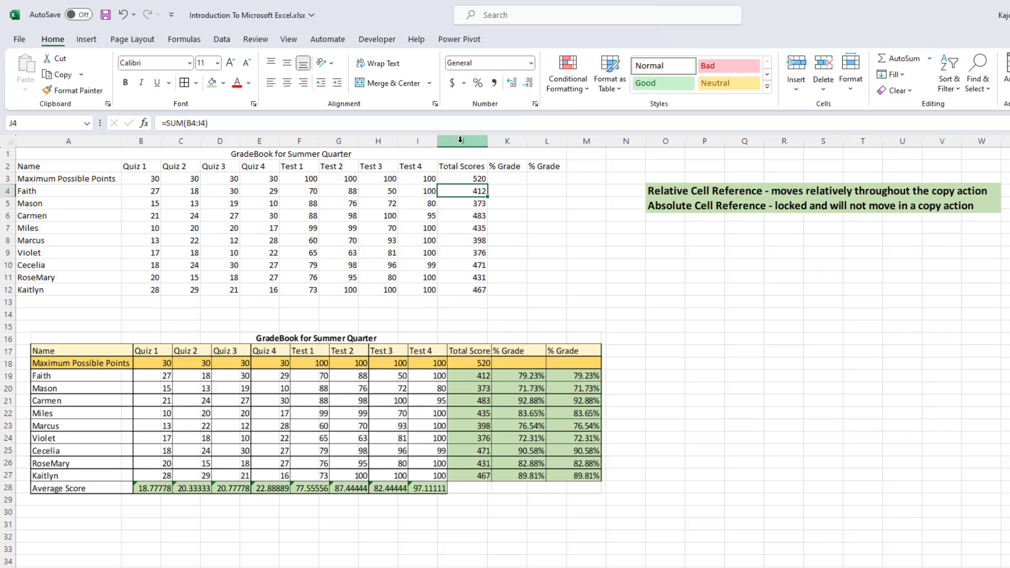
{"action": "double_click", "coordinate": [469, 191]}
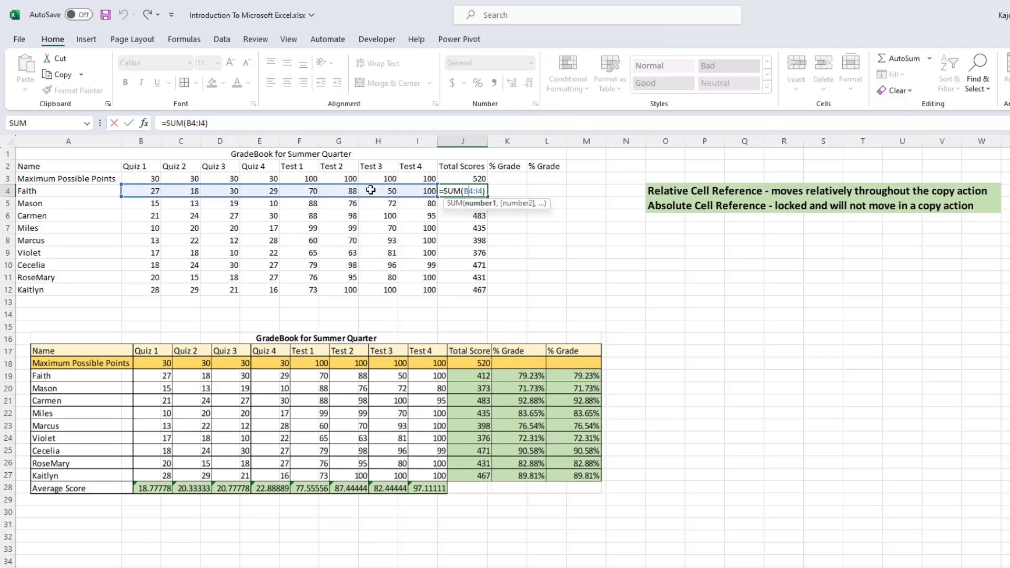
{"action": "left_click", "coordinate": [467, 289]}
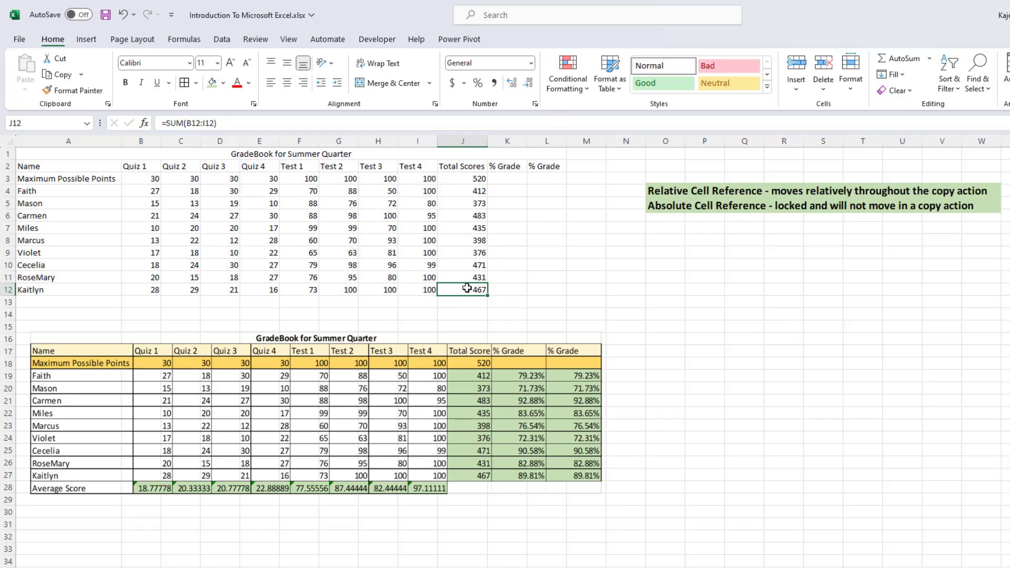
{"action": "double_click", "coordinate": [467, 289]}
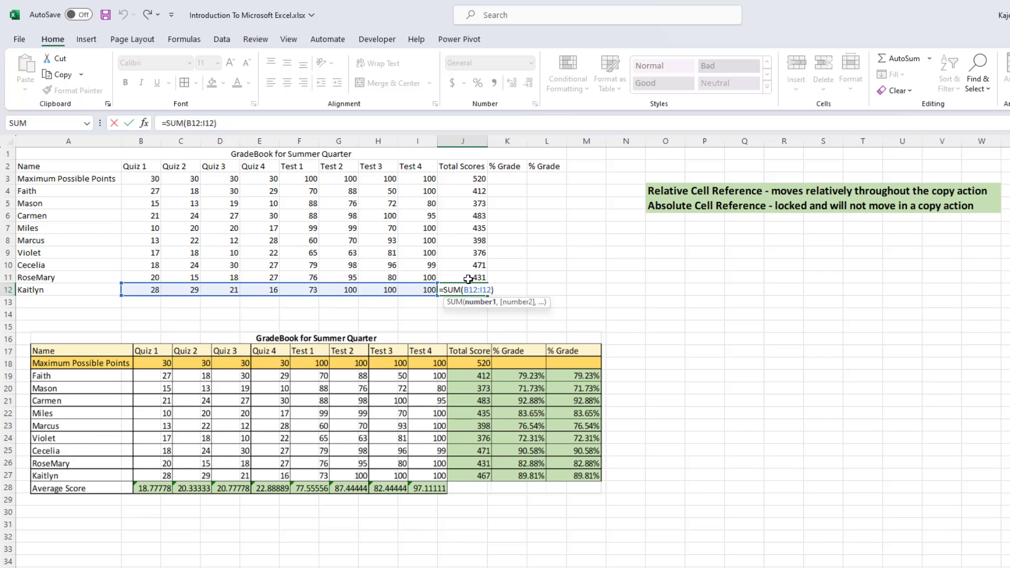
{"action": "key", "text": "ctrl+Return"}
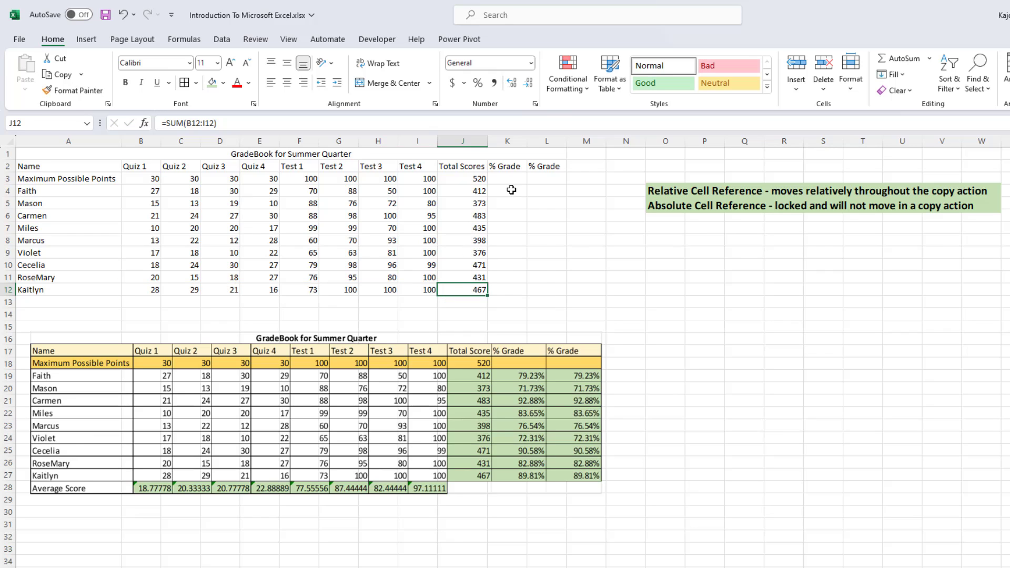
Calculate the first student's percentage grade in K4 with the formula =J4/J3, keeping K4 selected
{"action": "left_click", "coordinate": [511, 191]}
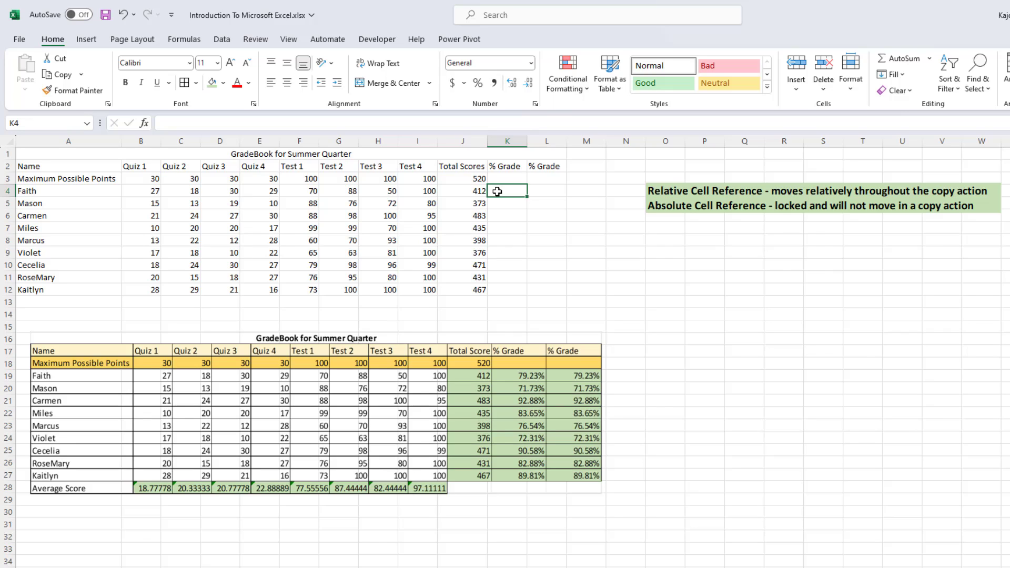
{"action": "type", "text": "="}
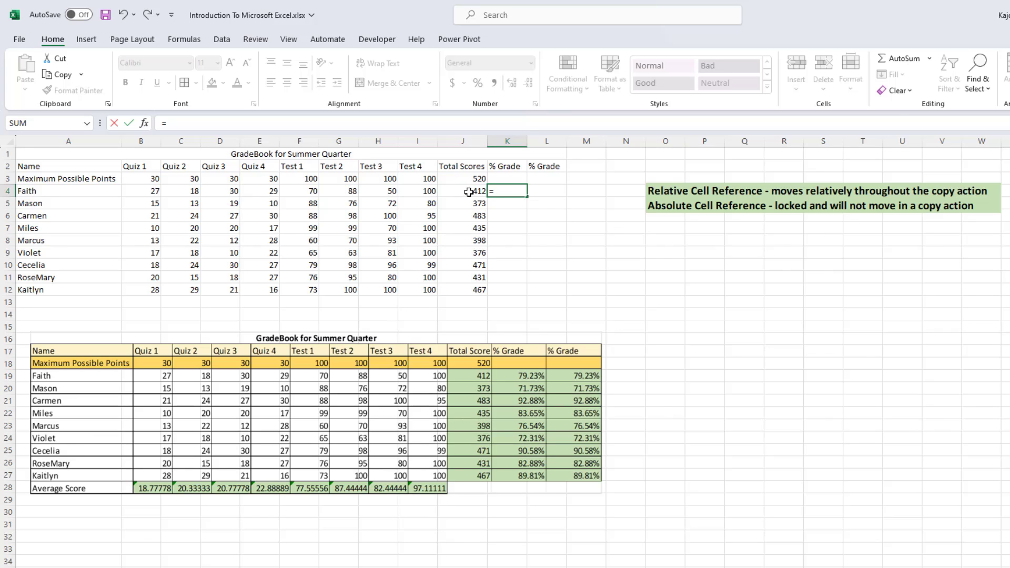
{"action": "left_click", "coordinate": [475, 190]}
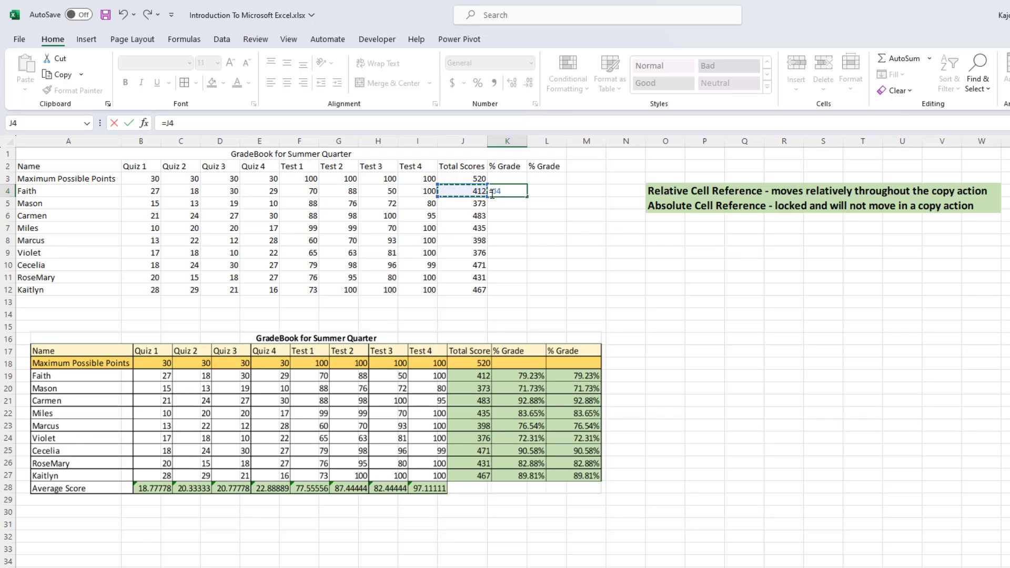
{"action": "type", "text": "/"}
{"action": "left_click", "coordinate": [467, 178]}
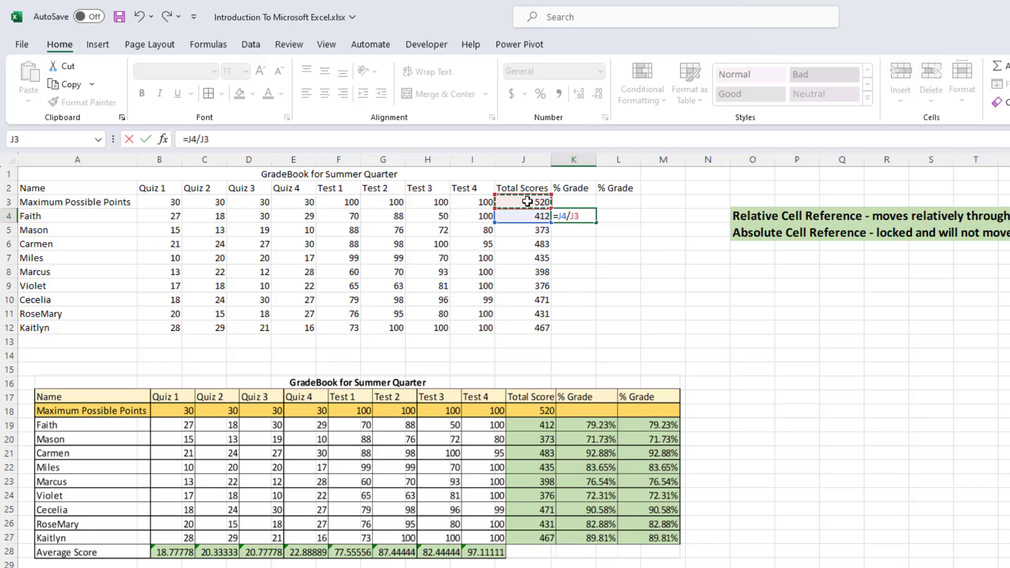
{"action": "key", "text": "ctrl+Return"}
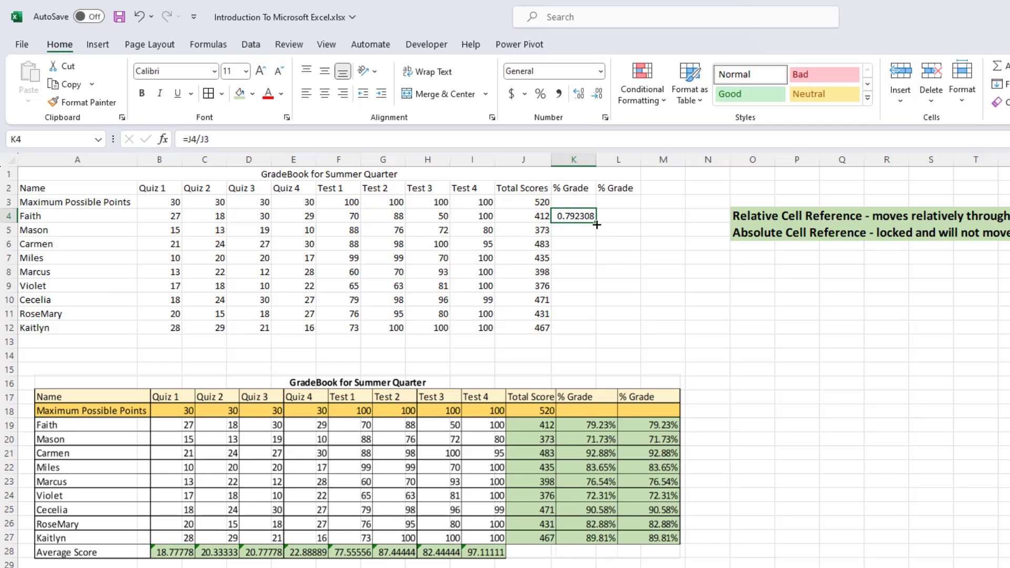
Try copying the K4 formula down to K12, check the references in K12, and undo the fill
{"action": "left_click_drag", "start_coordinate": [597, 224], "coordinate": [596, 332]}
{"action": "left_click", "coordinate": [573, 328]}
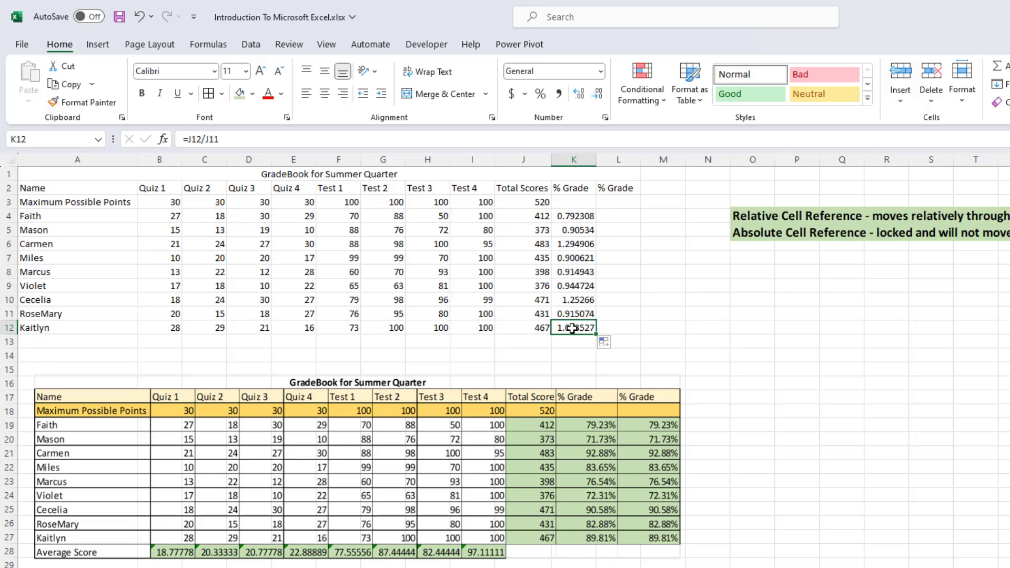
{"action": "double_click", "coordinate": [573, 328]}
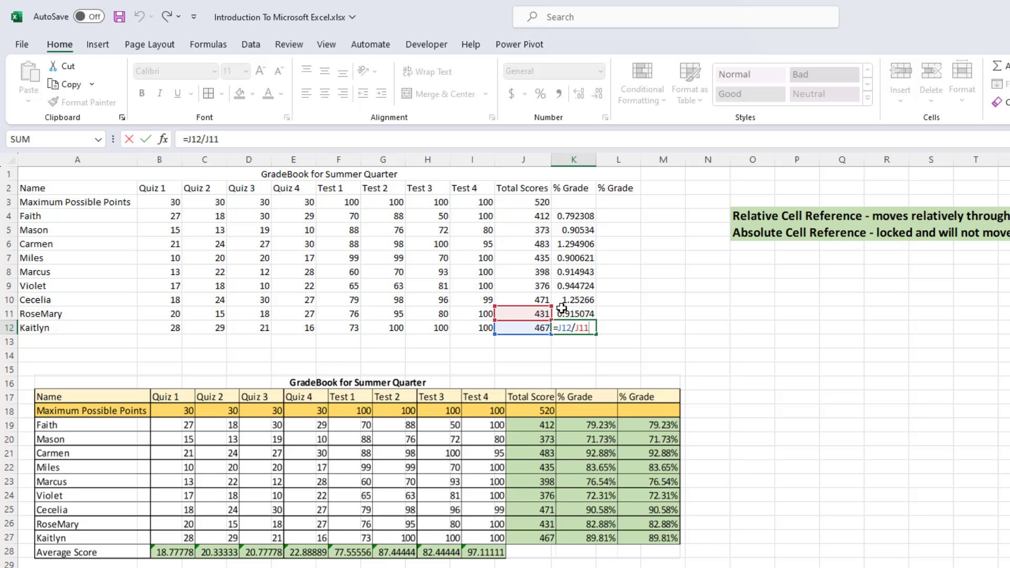
{"action": "key", "text": "ctrl+Return"}
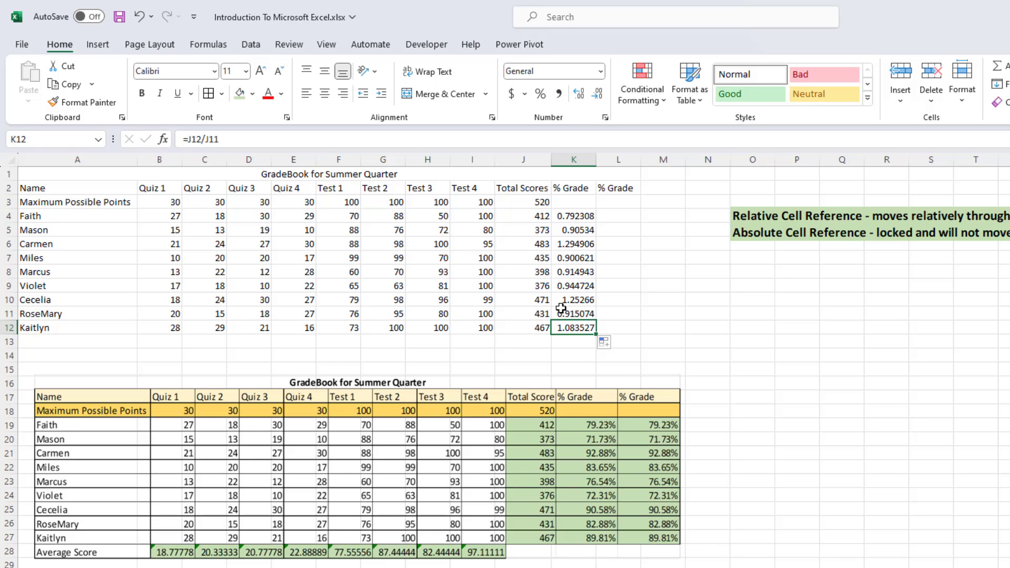
{"action": "key", "text": "ctrl+z"}
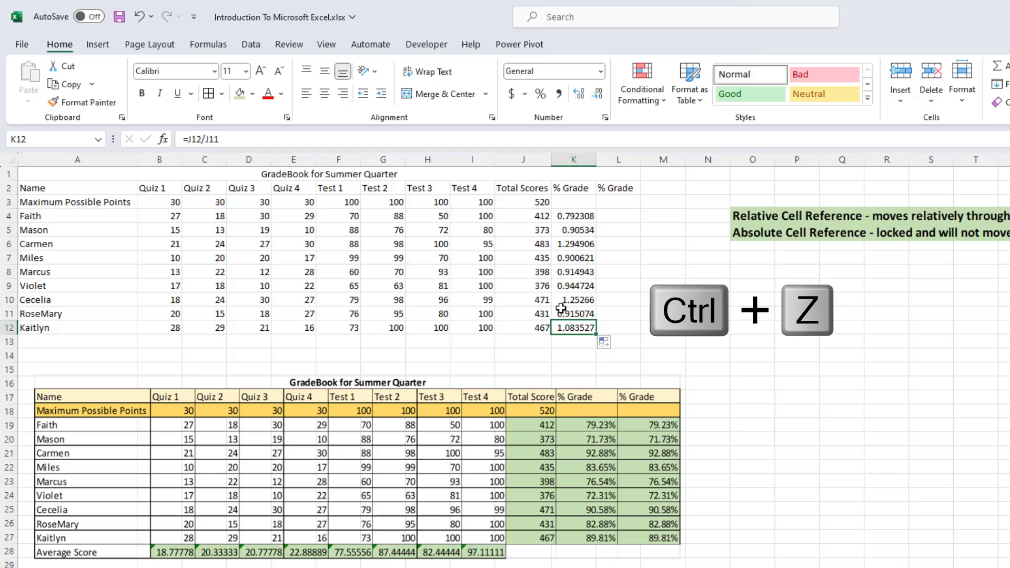
Make the J3 reference absolute so K4 reads =J4/$J$3, and fill the formula down through K12
{"action": "double_click", "coordinate": [574, 219]}
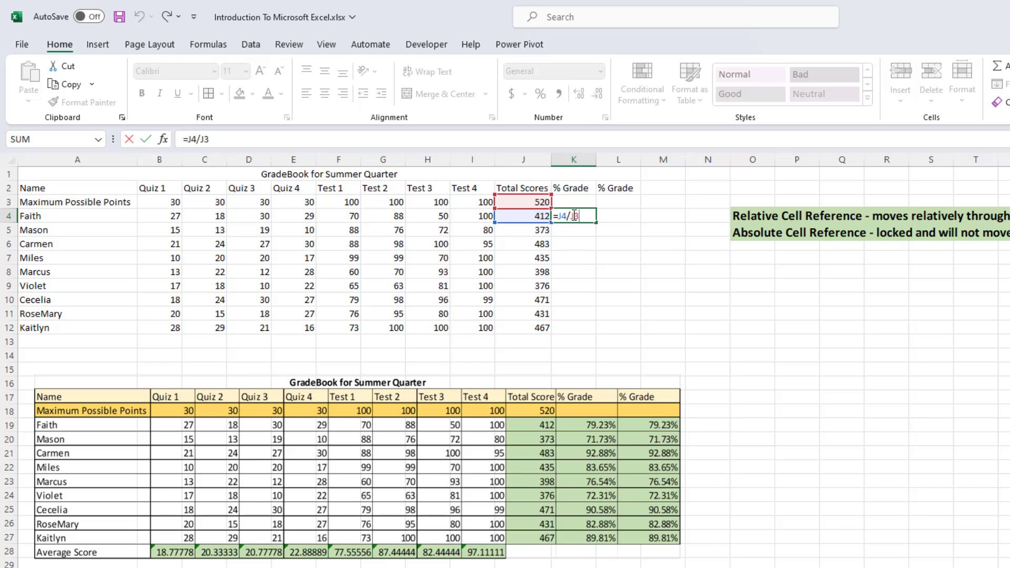
{"action": "key", "text": "F4"}
{"action": "key", "text": "F4"}
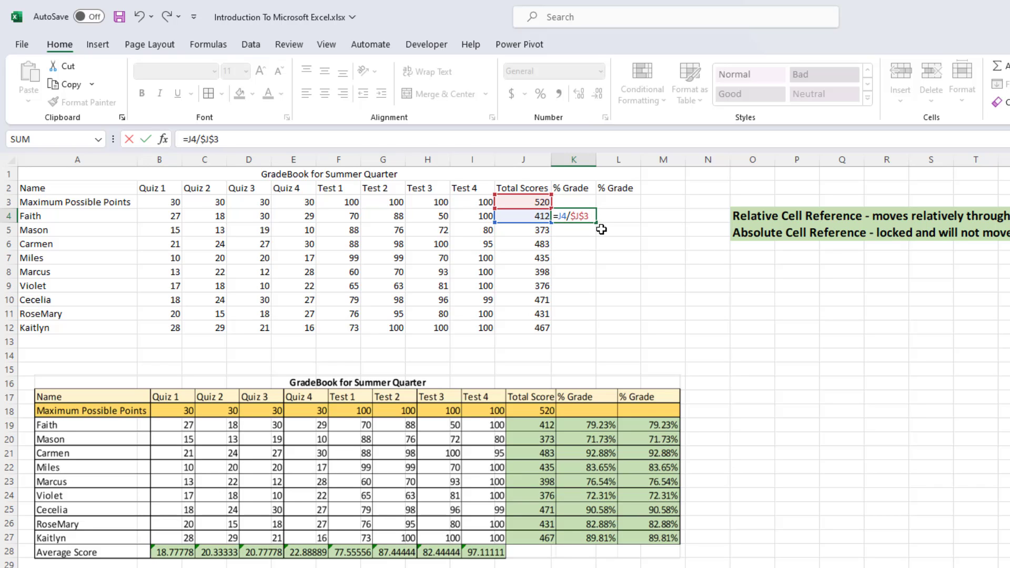
{"action": "key", "text": "ctrl+Return"}
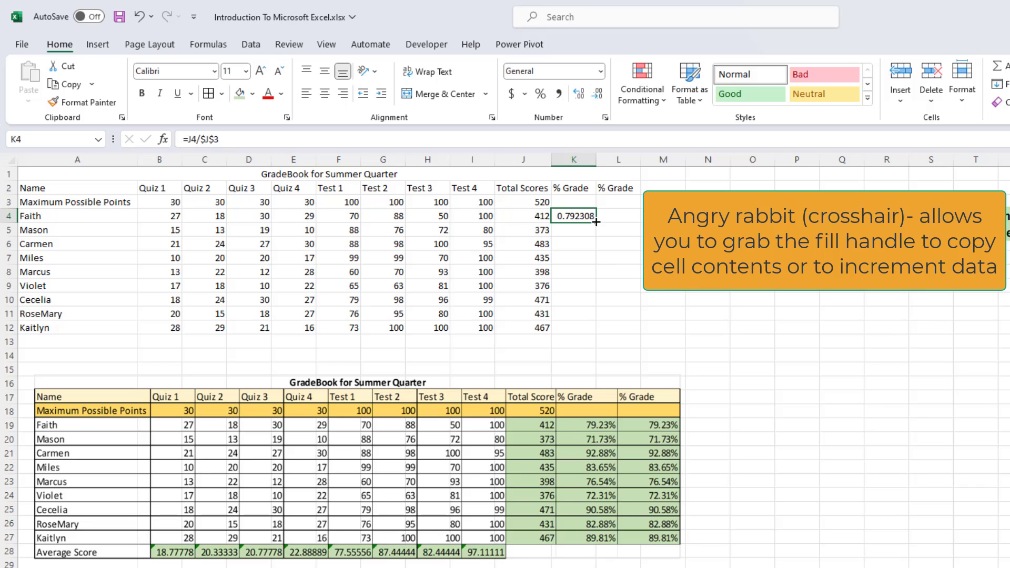
{"action": "double_click", "coordinate": [596, 221]}
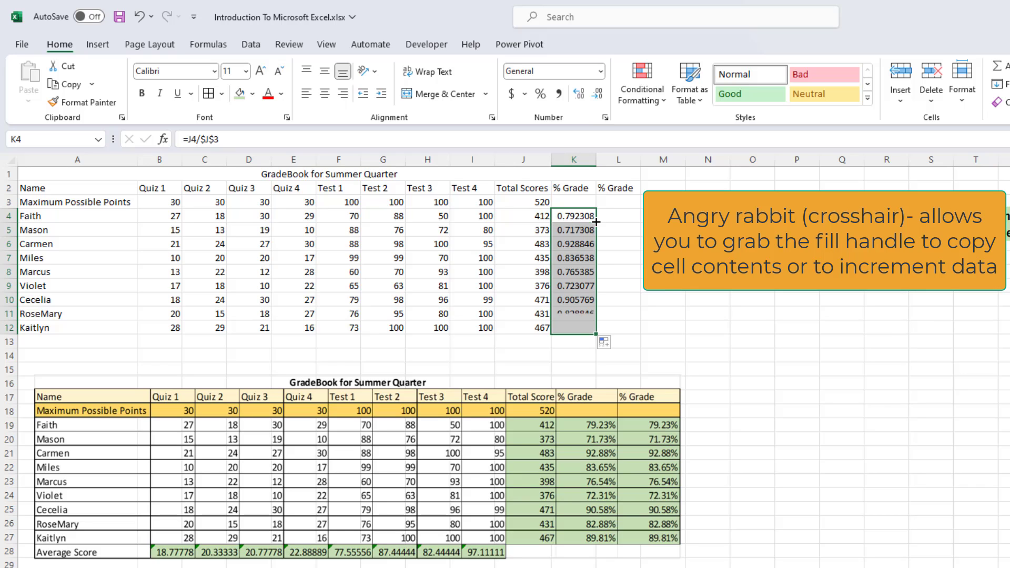
Inspect the copied percentage formulas in K12, K10 and K7 to check their relative and absolute references, leaving them as they are
{"action": "left_click", "coordinate": [579, 327]}
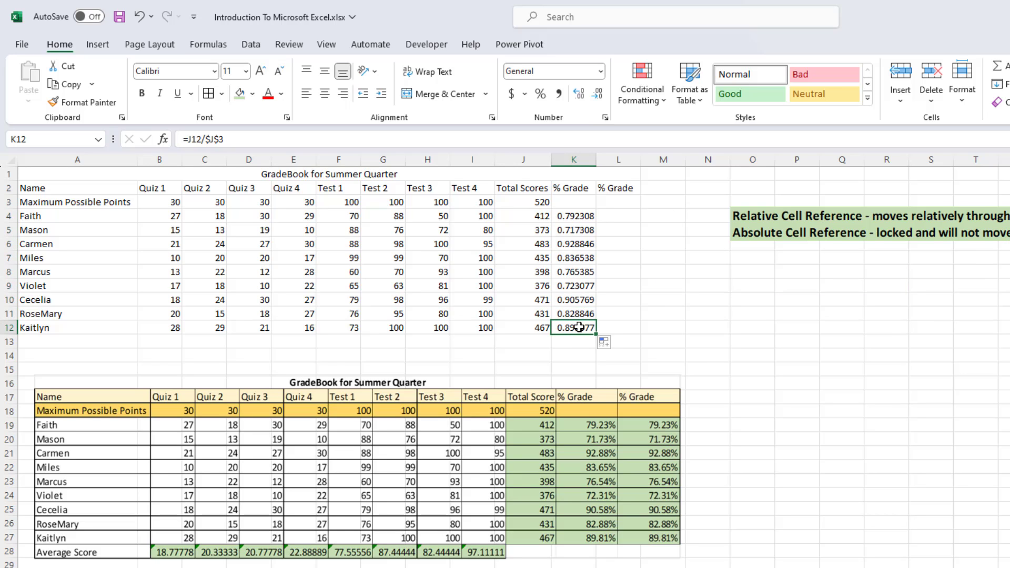
{"action": "double_click", "coordinate": [580, 328]}
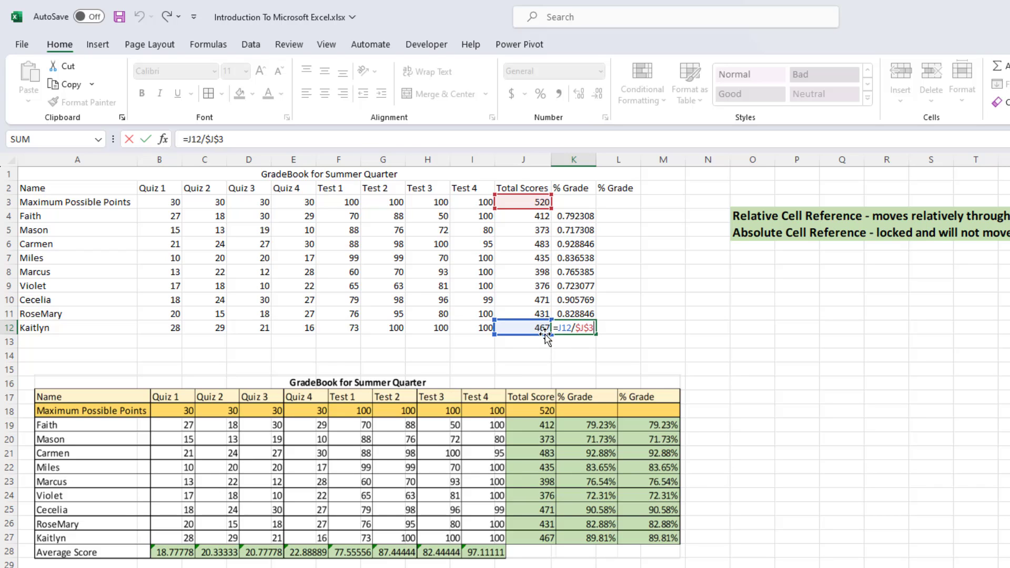
{"action": "left_click", "coordinate": [567, 300]}
{"action": "double_click", "coordinate": [567, 300]}
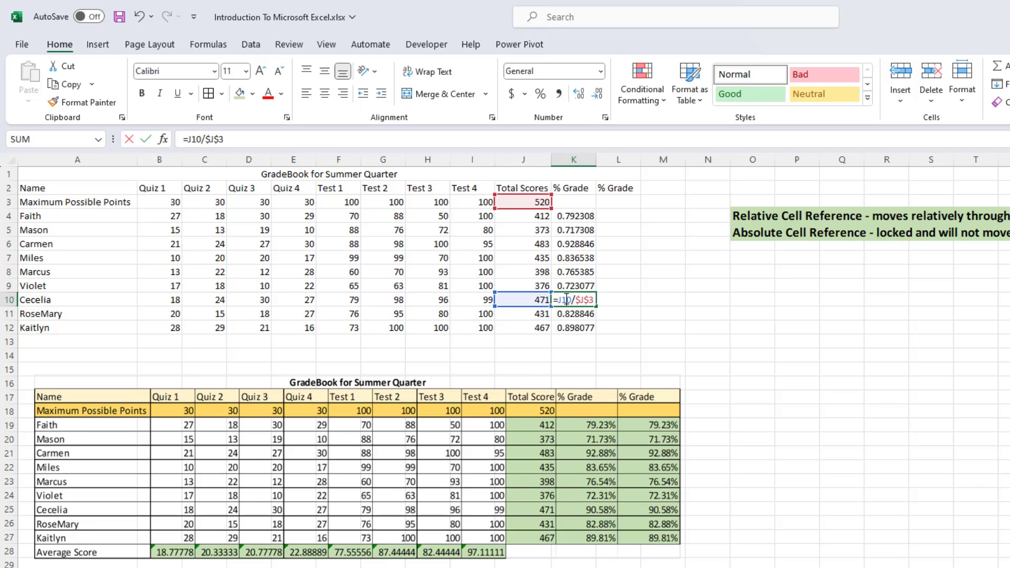
{"action": "double_click", "coordinate": [575, 259]}
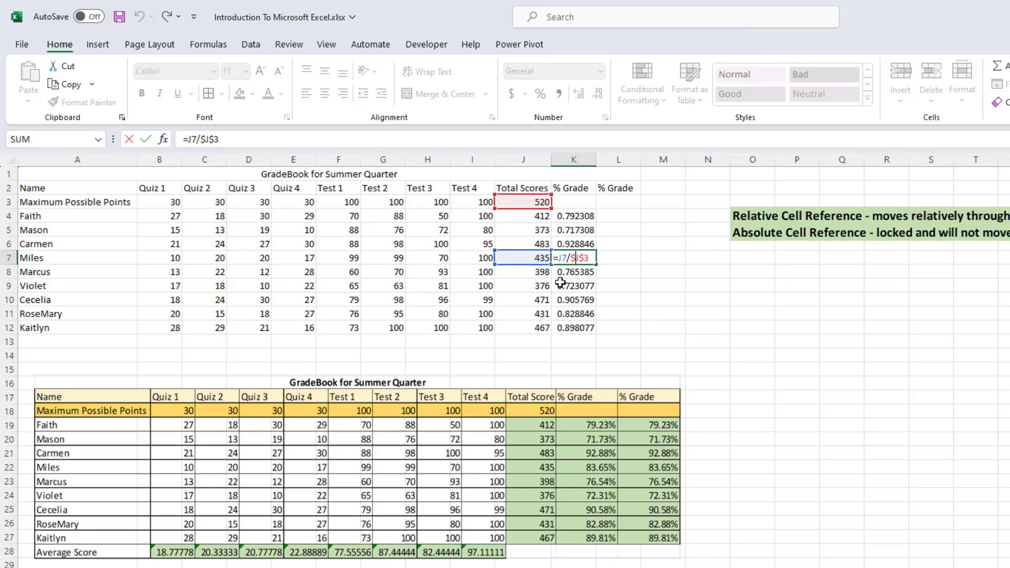
{"action": "key", "text": "Escape"}
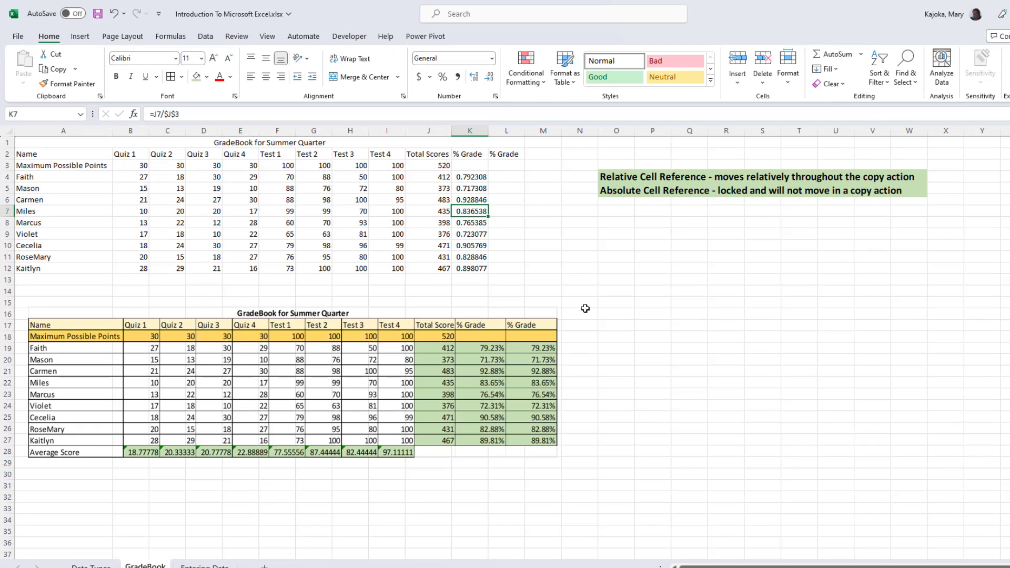
Paste the Spill Formula notes image below the cell reference notes, and enter the spill formula =J4:J12/J3 in L4
{"action": "key", "text": "ctrl+v"}
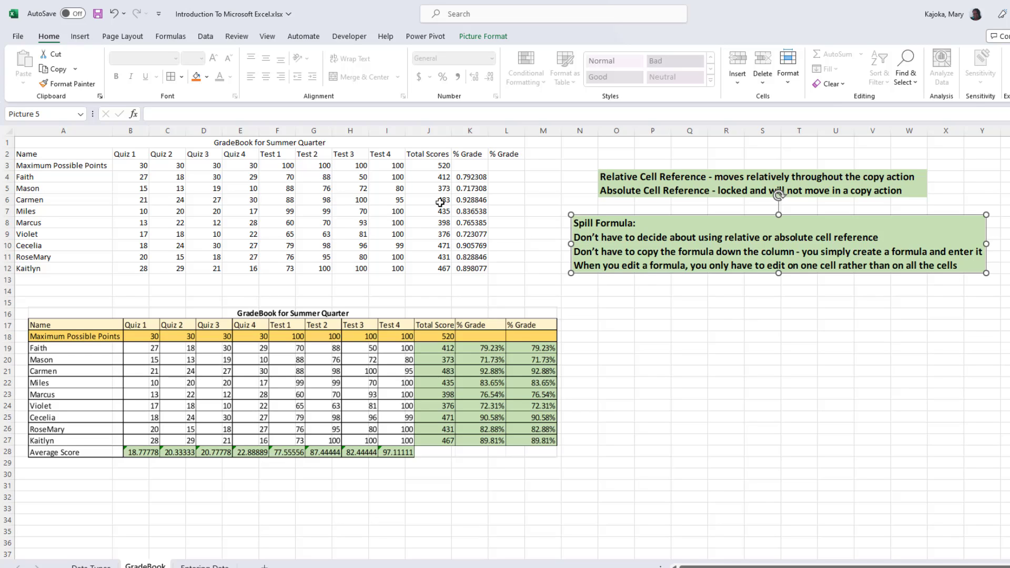
{"action": "left_click", "coordinate": [510, 177]}
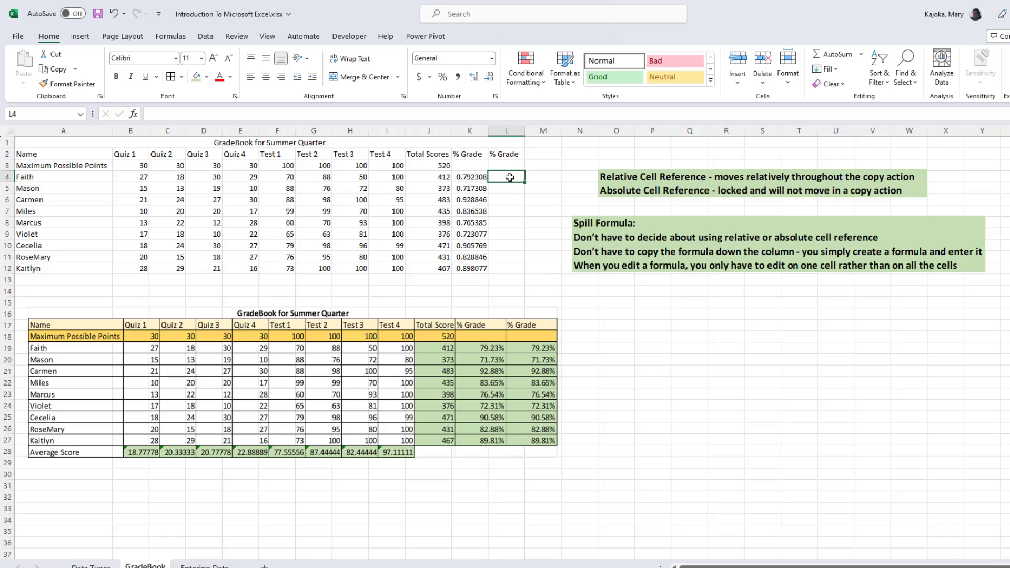
{"action": "double_click", "coordinate": [506, 178]}
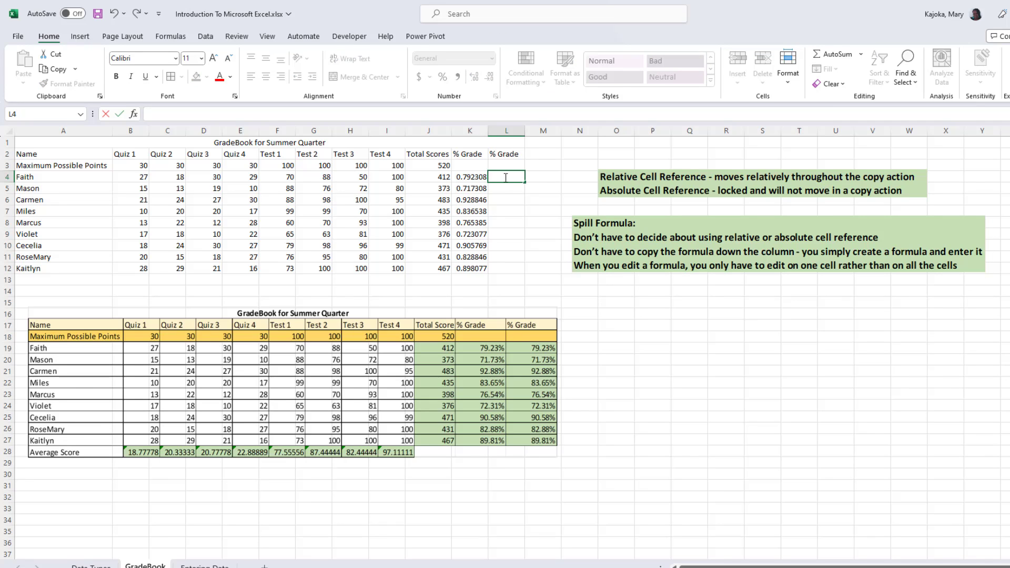
{"action": "type", "text": "="}
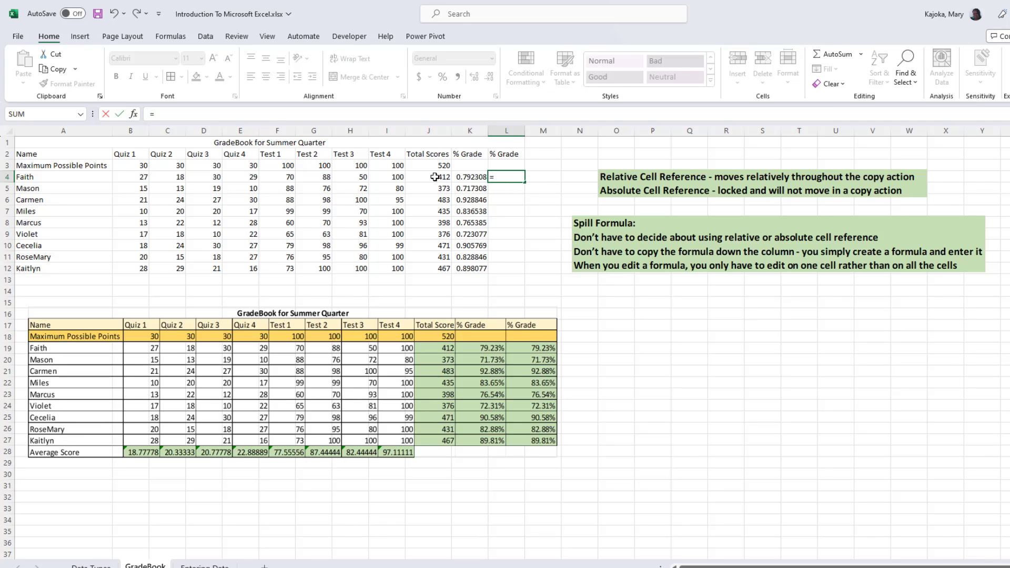
{"action": "left_click", "coordinate": [435, 177]}
{"action": "left_click_drag", "start_coordinate": [436, 178], "coordinate": [433, 265]}
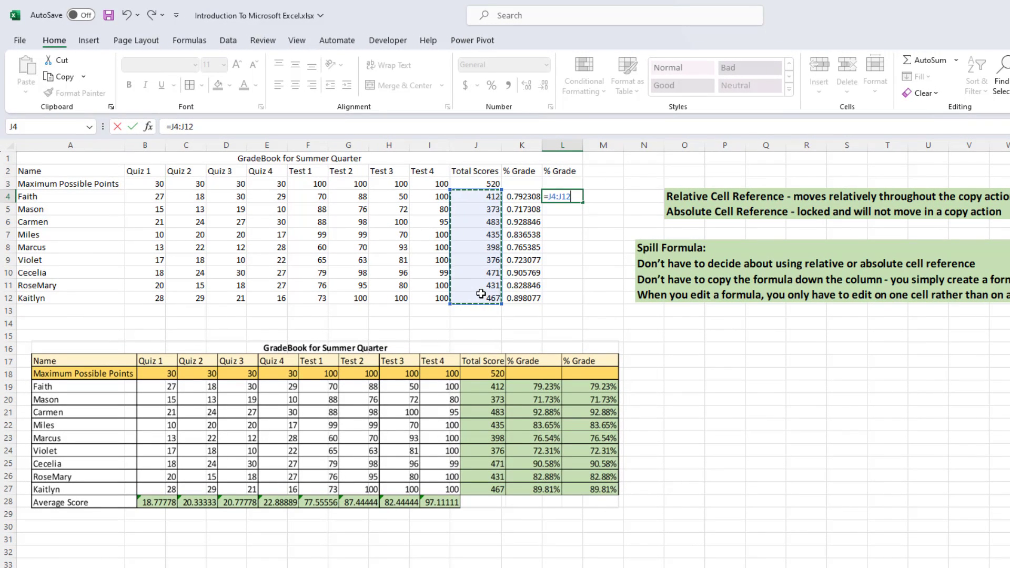
{"action": "type", "text": "/"}
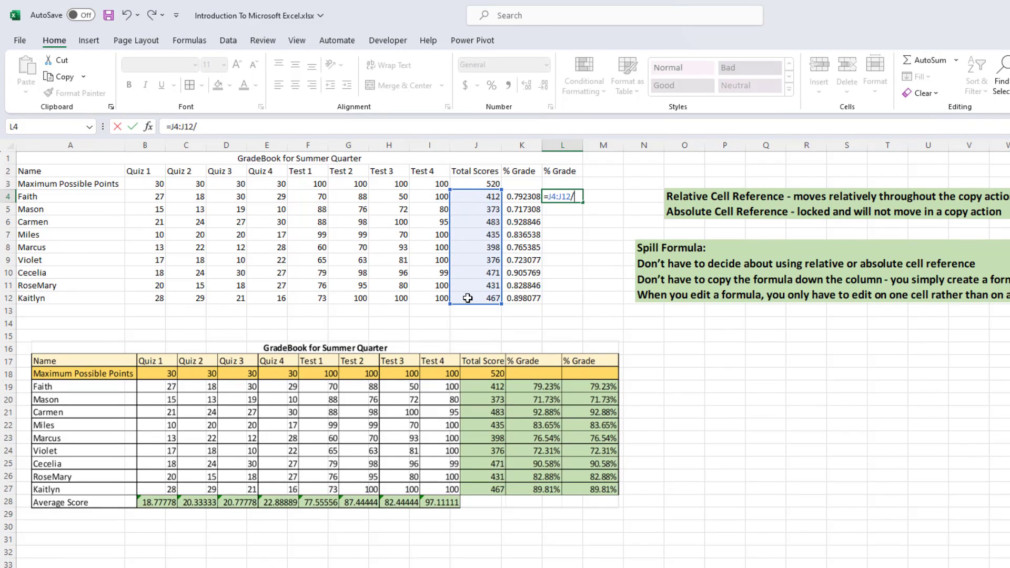
{"action": "left_click", "coordinate": [477, 183]}
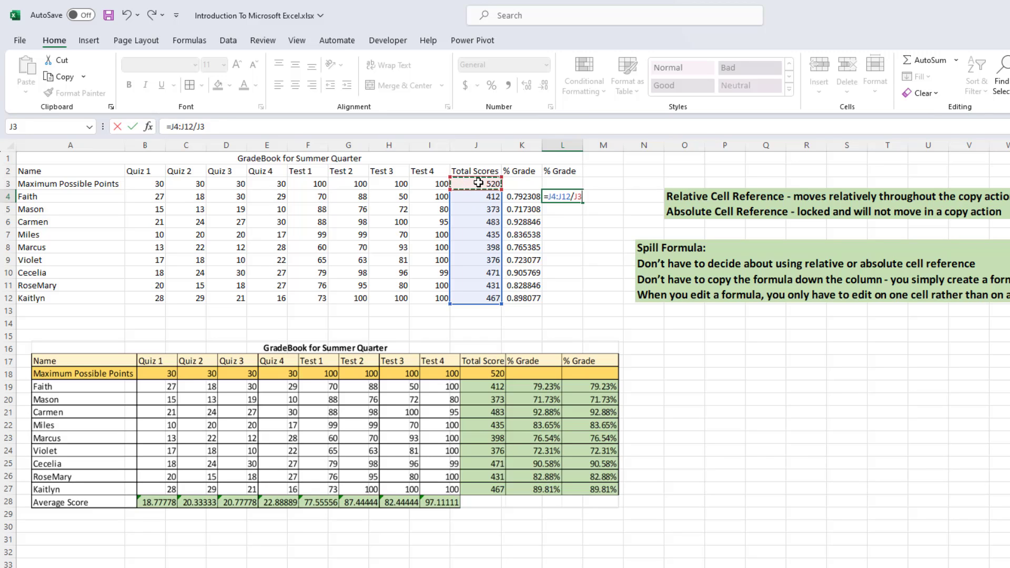
{"action": "key", "text": "Return"}
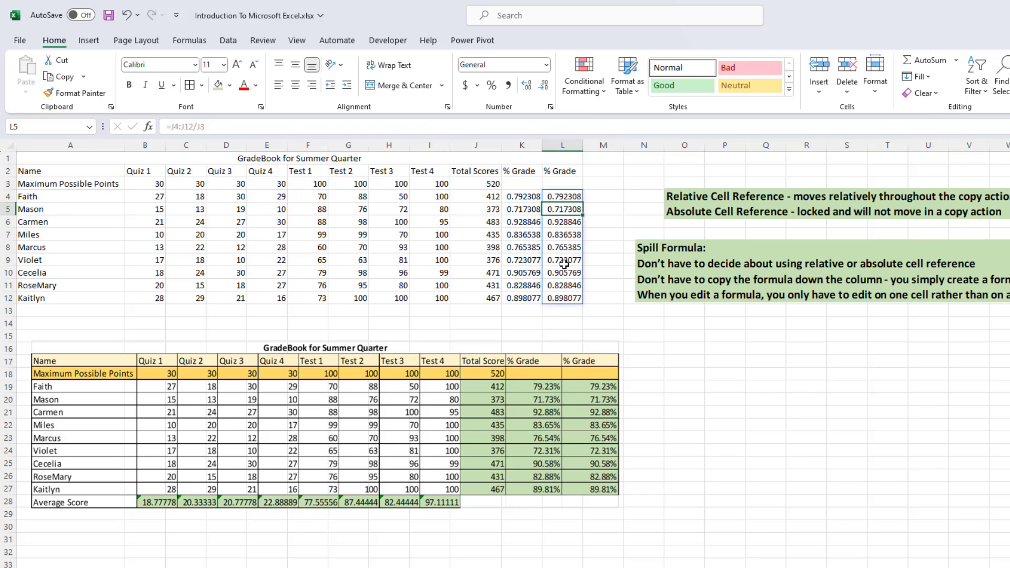
Compare the formula shown for the spilled cells L6 and L7 with that of the source cell L4
{"action": "left_click", "coordinate": [559, 223]}
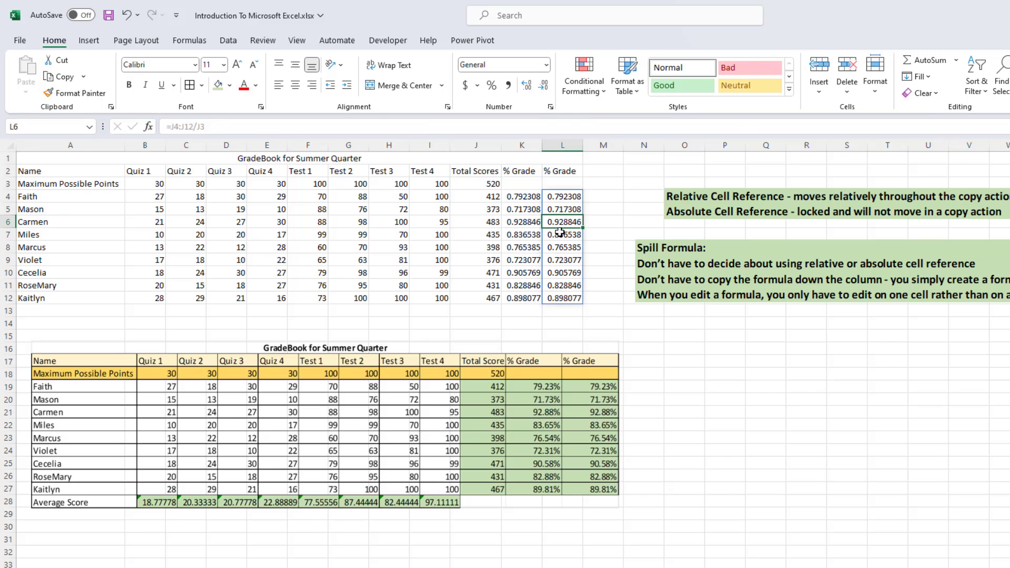
{"action": "left_click", "coordinate": [561, 237]}
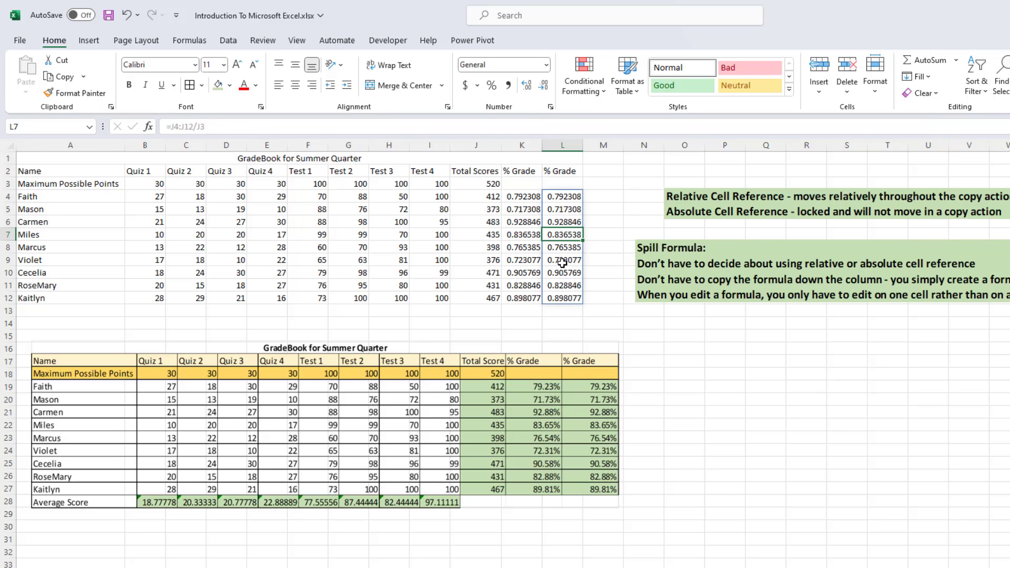
{"action": "left_click", "coordinate": [561, 199]}
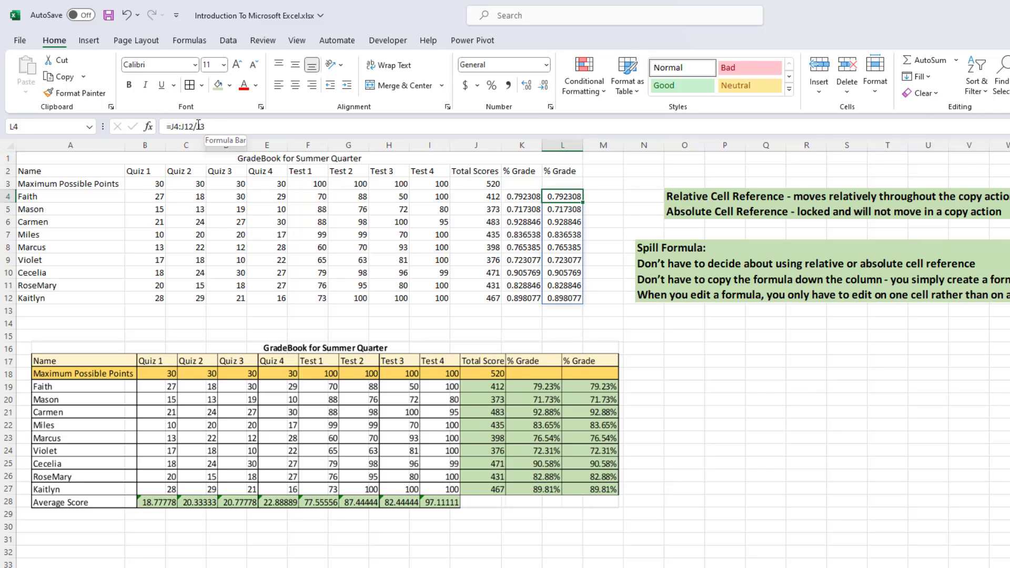
{"action": "left_click", "coordinate": [553, 235]}
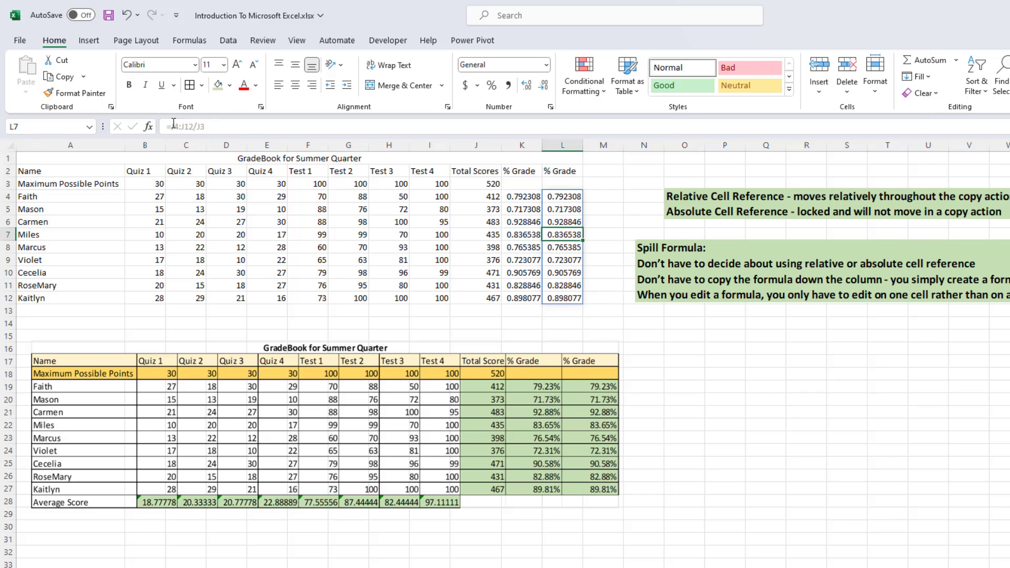
{"action": "left_click", "coordinate": [561, 196]}
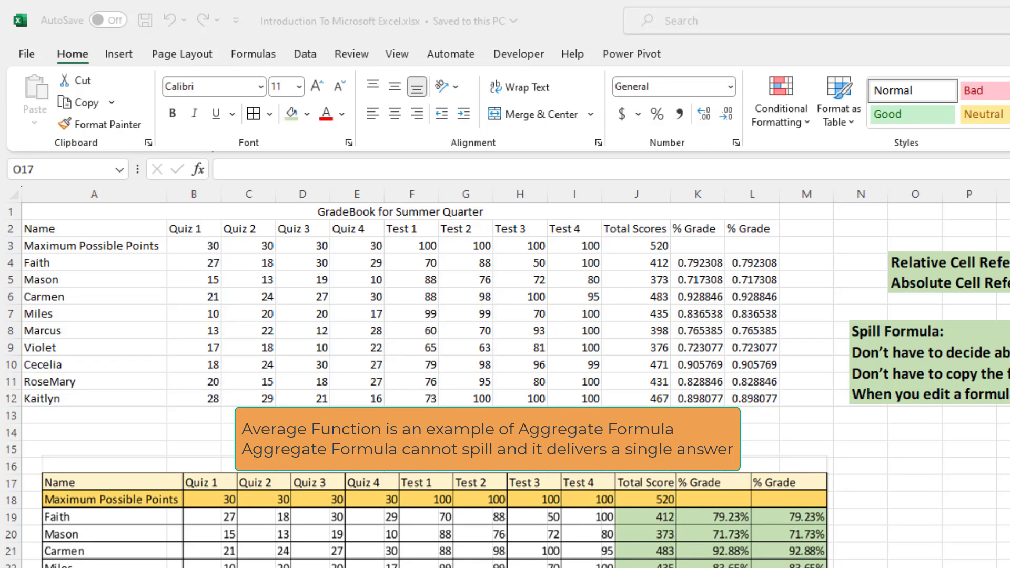
Label the row below the last student by entering Average Score in A13
{"action": "left_click", "coordinate": [87, 414]}
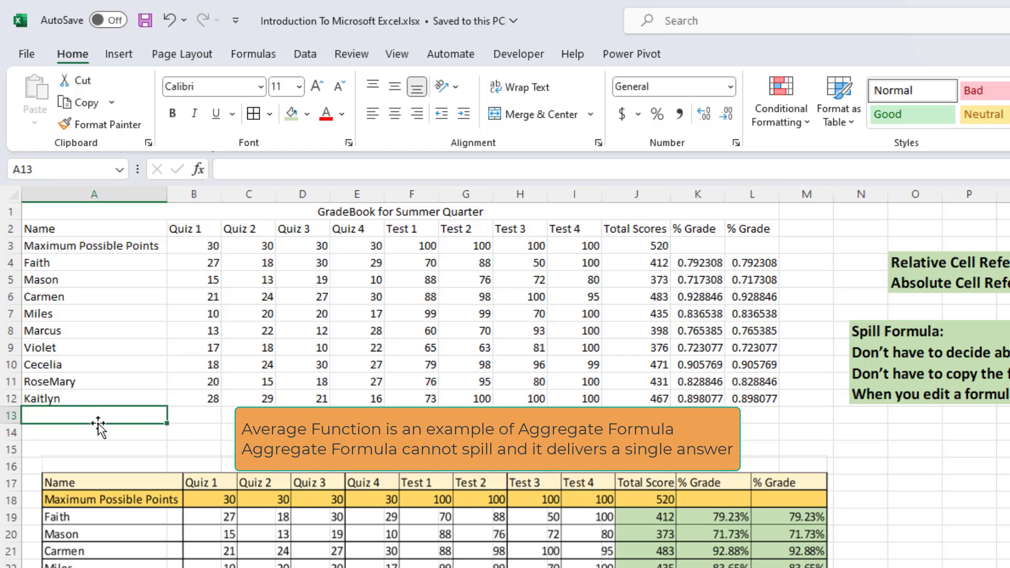
{"action": "type", "text": "Average Score"}
{"action": "key", "text": "Tab"}
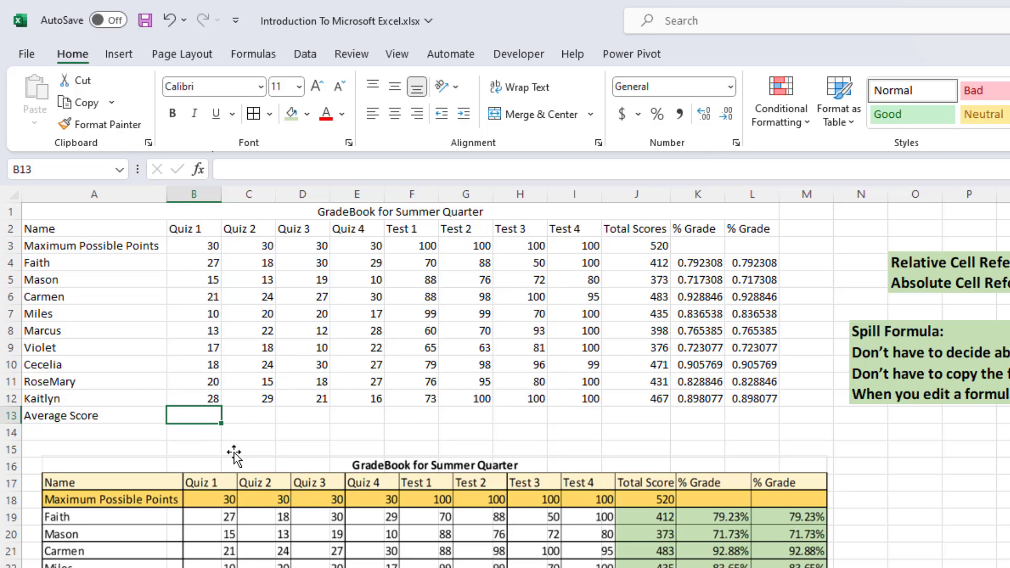
Calculate the Quiz 1 average in B13 with =AVERAGE(B4:B12), and fill the formula across through I13
{"action": "type", "text": "="}
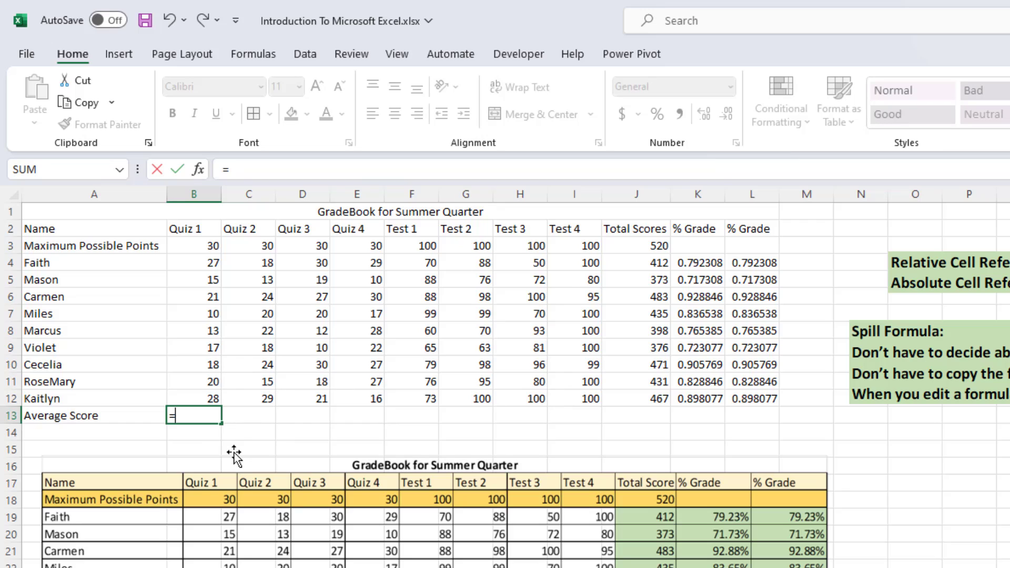
{"action": "type", "text": "ave"}
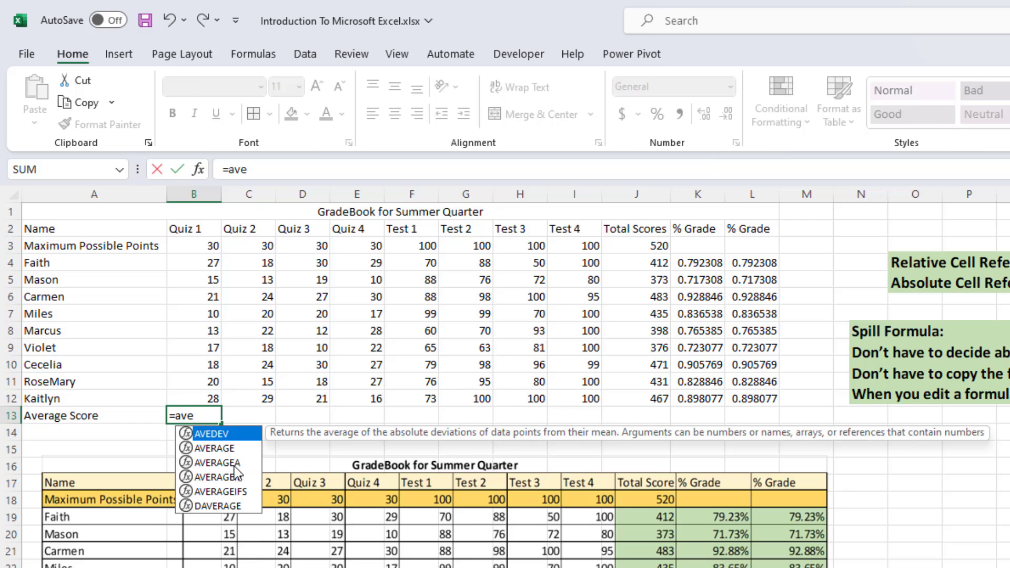
{"action": "left_click", "coordinate": [211, 451]}
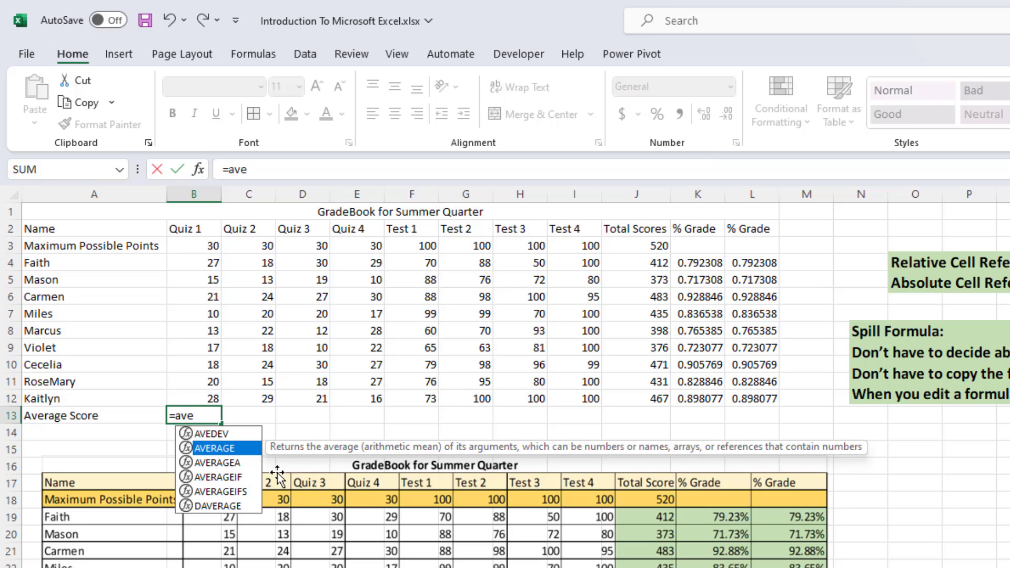
{"action": "double_click", "coordinate": [218, 448]}
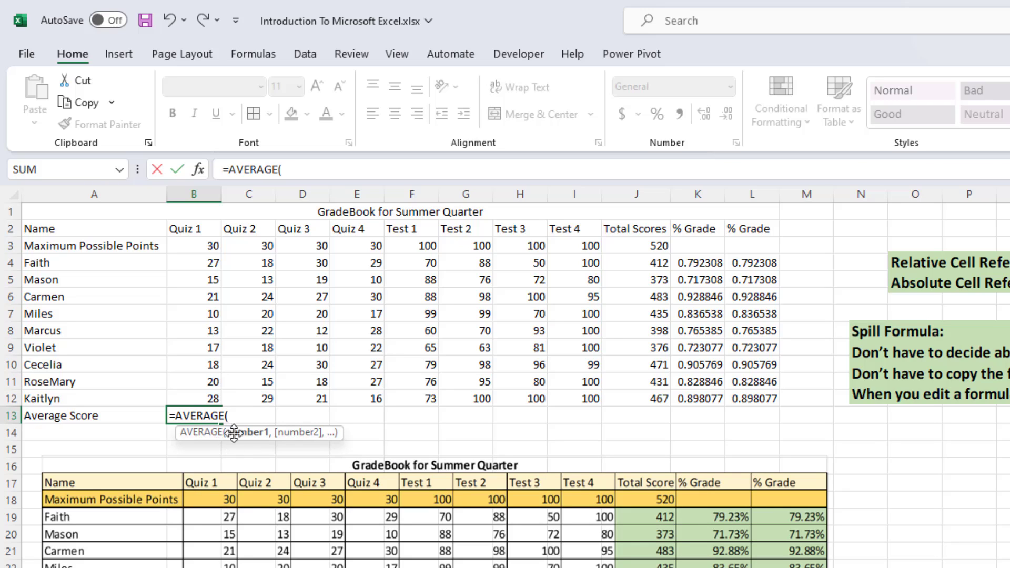
{"action": "left_click", "coordinate": [204, 264]}
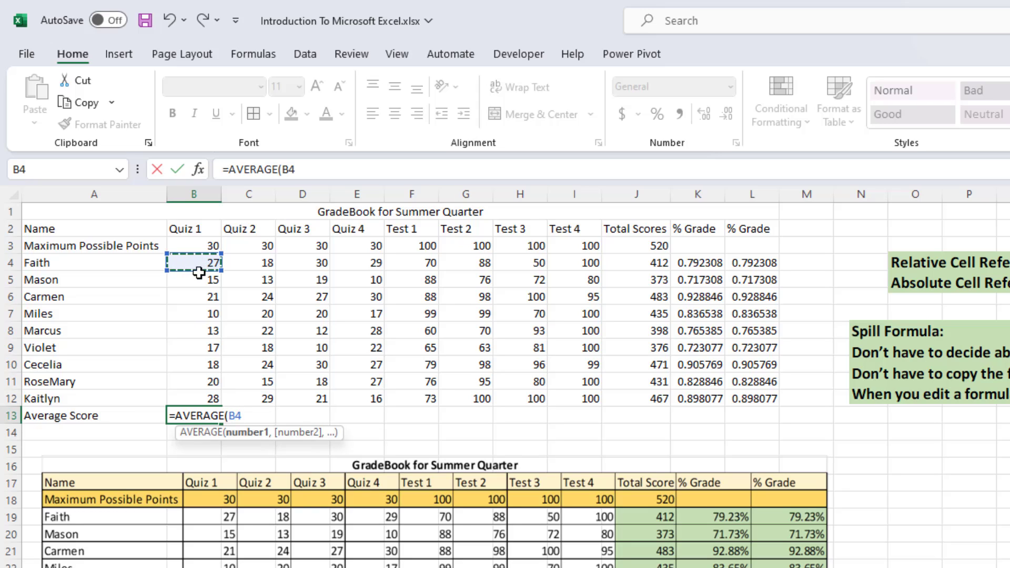
{"action": "left_click_drag", "start_coordinate": [199, 273], "coordinate": [194, 396]}
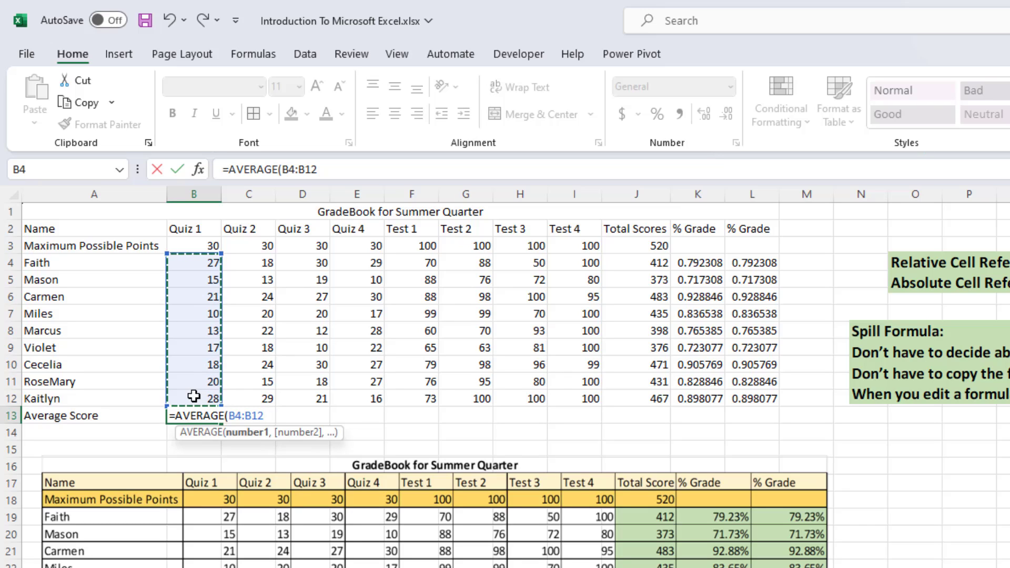
{"action": "key", "text": "Return"}
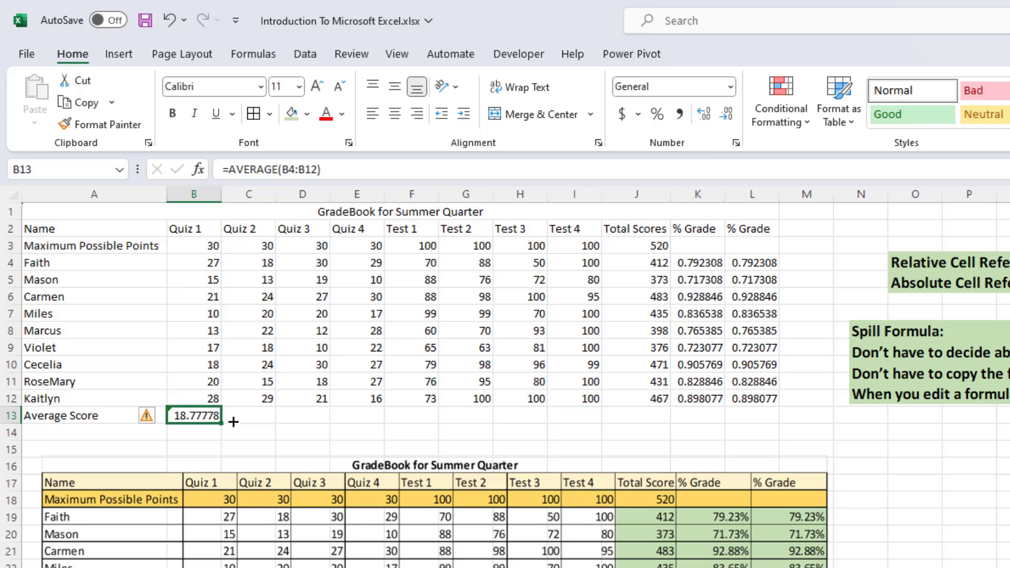
{"action": "left_click_drag", "start_coordinate": [254, 420], "coordinate": [591, 421]}
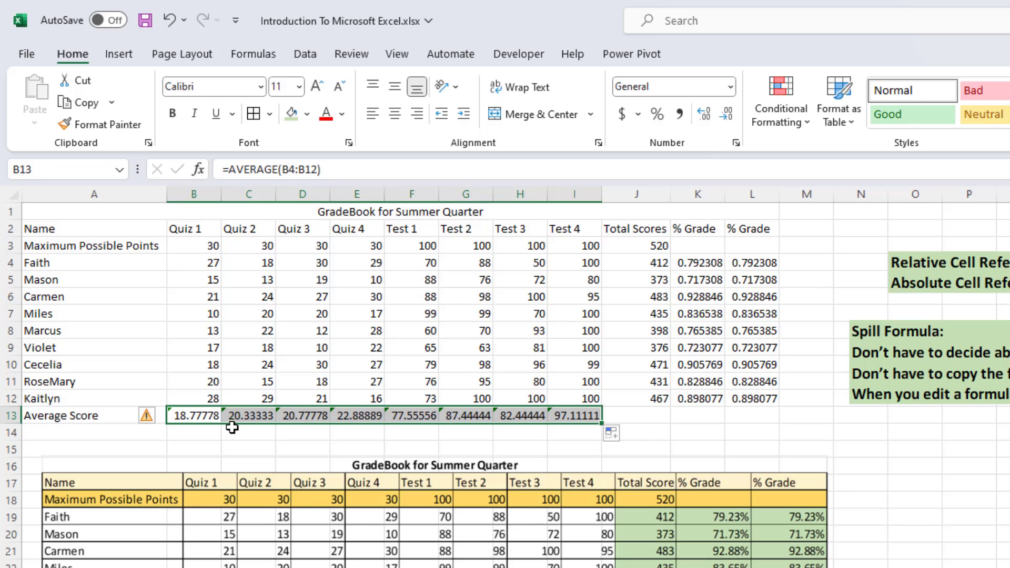
Inspect the copied AVERAGE formula in I13 to check which range it references, keeping I13 selected
{"action": "left_click", "coordinate": [574, 415]}
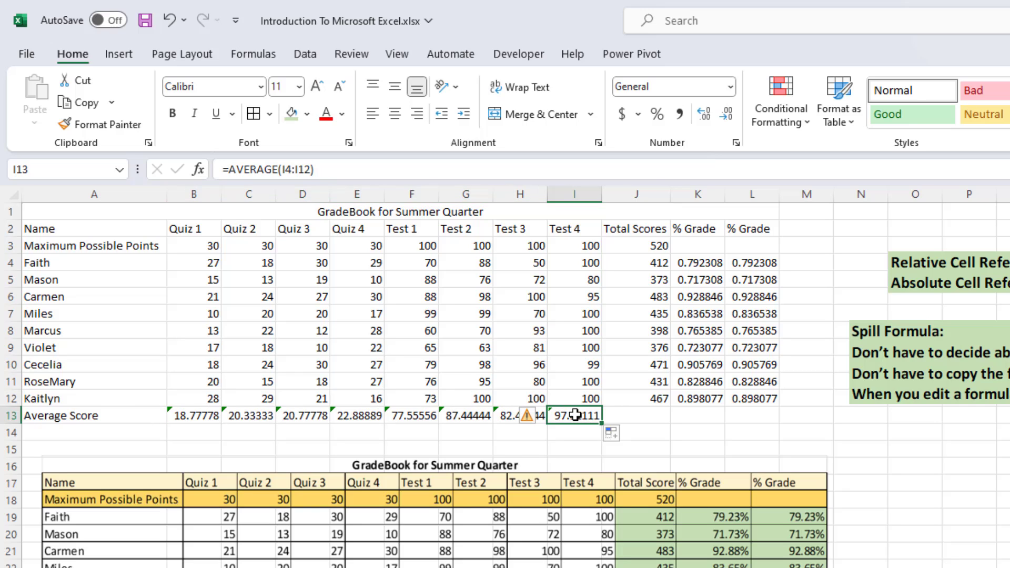
{"action": "double_click", "coordinate": [573, 416]}
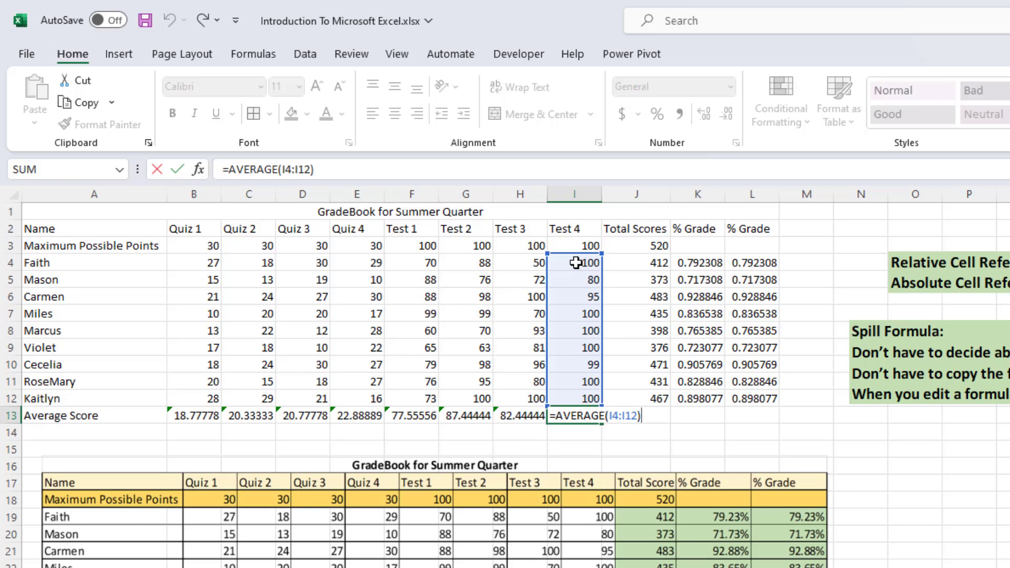
{"action": "key", "text": "ctrl+Return"}
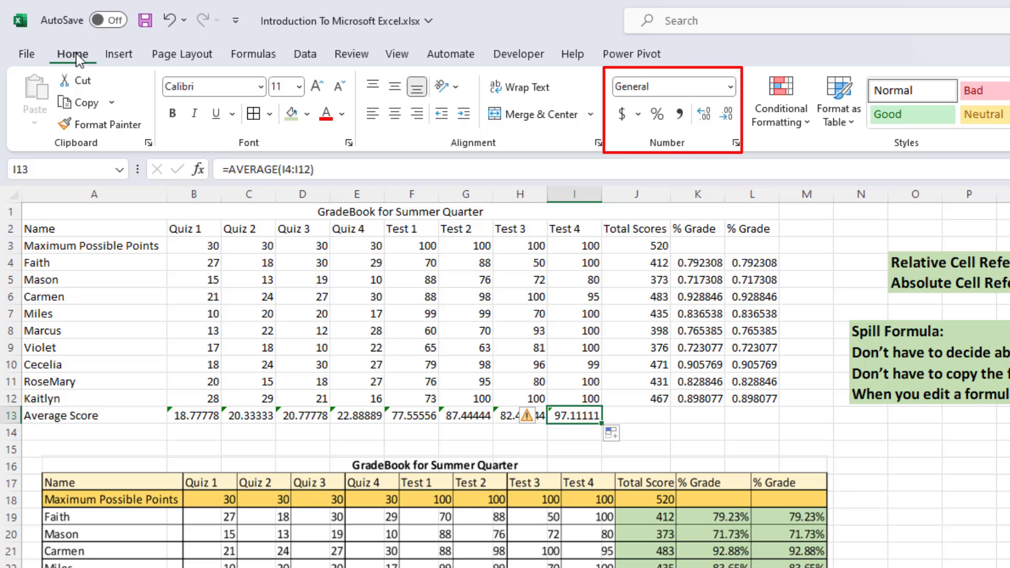
Decrease the decimals of the Test 4 average in I13 to a whole number, and increase them back to four decimal places
{"action": "left_click", "coordinate": [727, 116]}
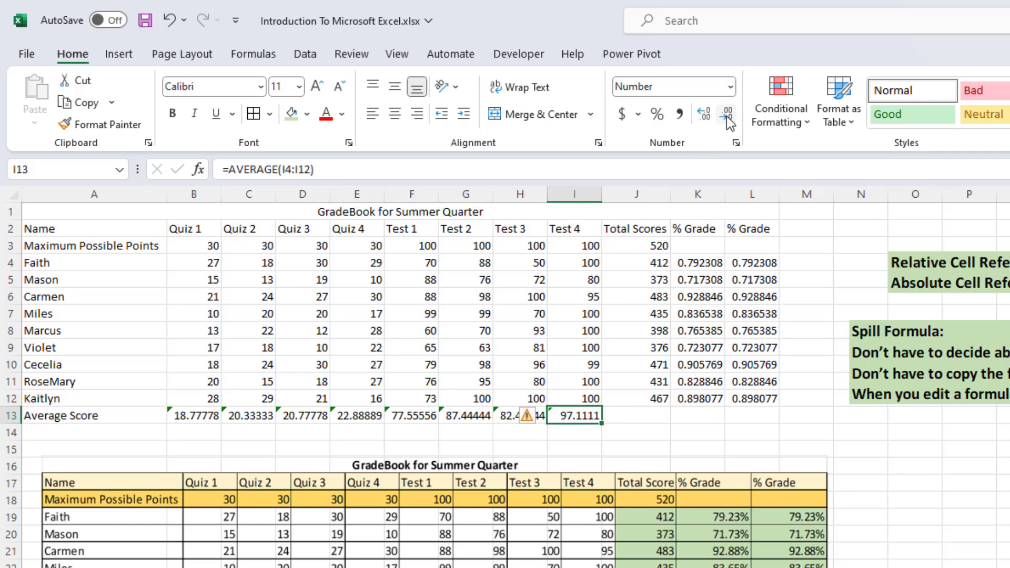
{"action": "left_click", "coordinate": [727, 116]}
{"action": "left_click", "coordinate": [727, 115]}
{"action": "left_click", "coordinate": [728, 116]}
{"action": "left_click", "coordinate": [725, 114]}
{"action": "left_click", "coordinate": [702, 114]}
{"action": "left_click", "coordinate": [702, 113]}
{"action": "left_click", "coordinate": [702, 113]}
{"action": "left_click", "coordinate": [702, 113]}
Format both % Grade columns, K4:L12, with the Percent style
{"action": "left_click", "coordinate": [699, 263]}
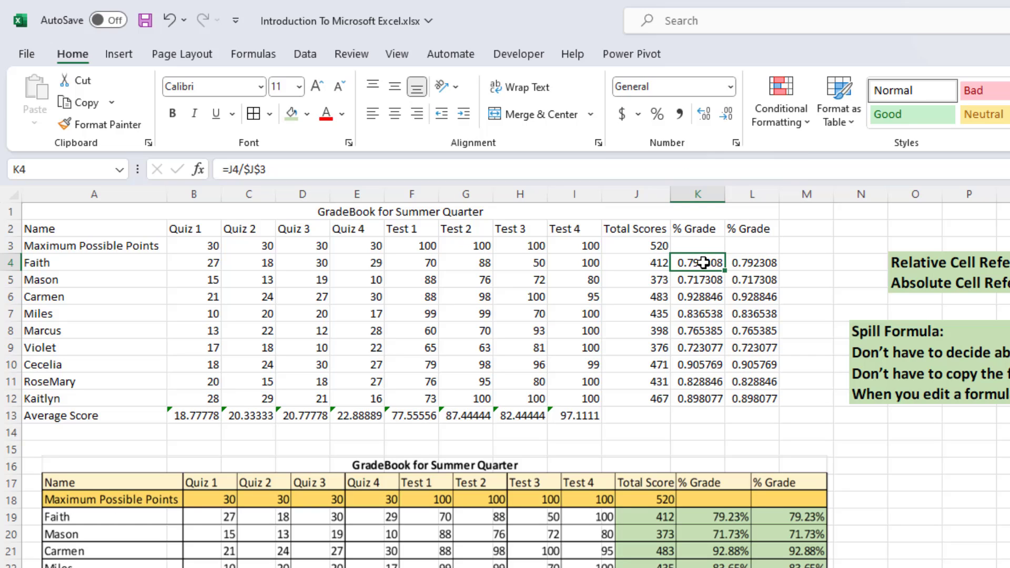
{"action": "left_click_drag", "start_coordinate": [704, 262], "coordinate": [757, 392]}
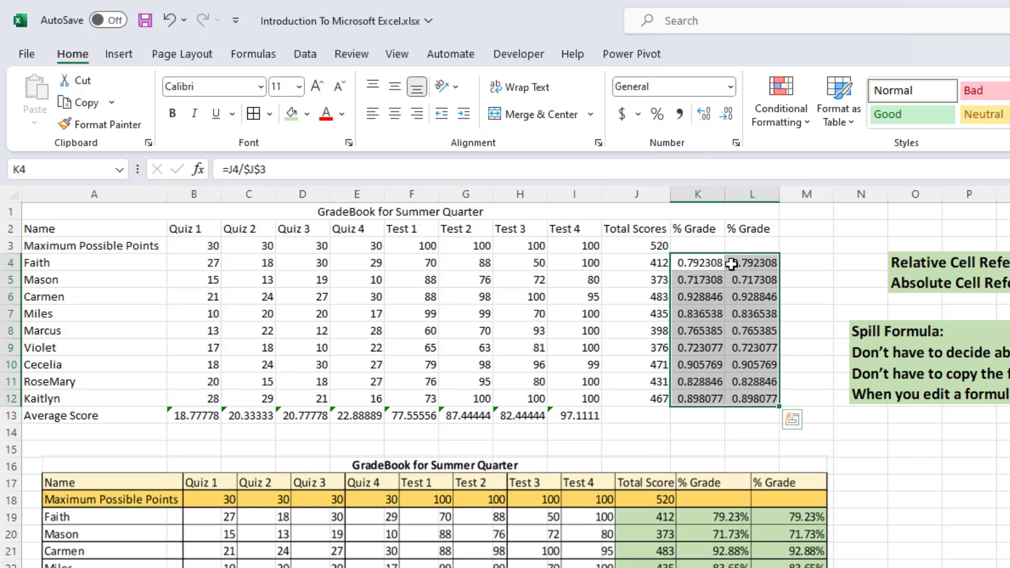
{"action": "left_click", "coordinate": [657, 114]}
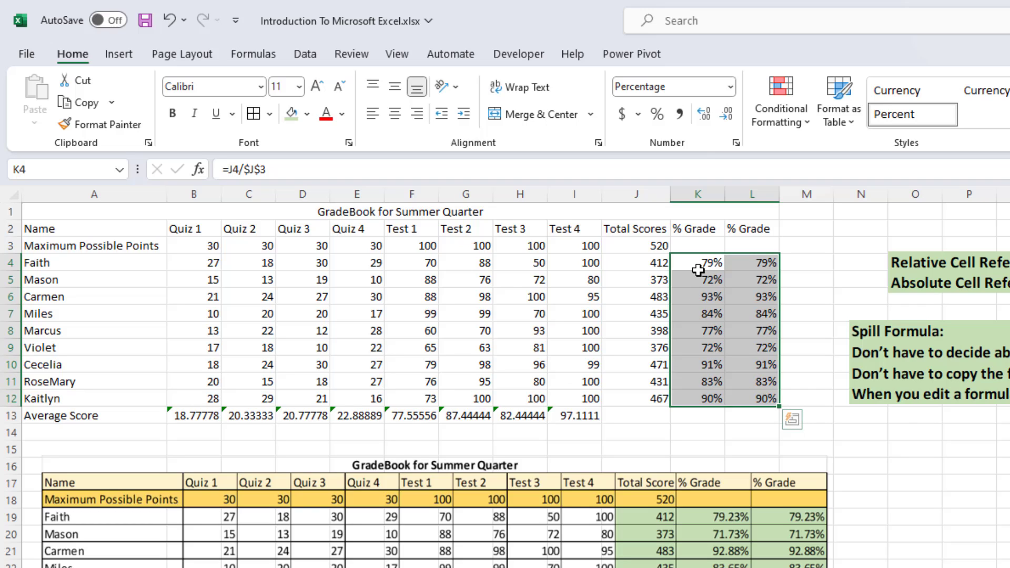
Undo the Percent style on K4:L12 and apply the Percentage number format to both % Grade columns instead
{"action": "key", "text": "ctrl+z"}
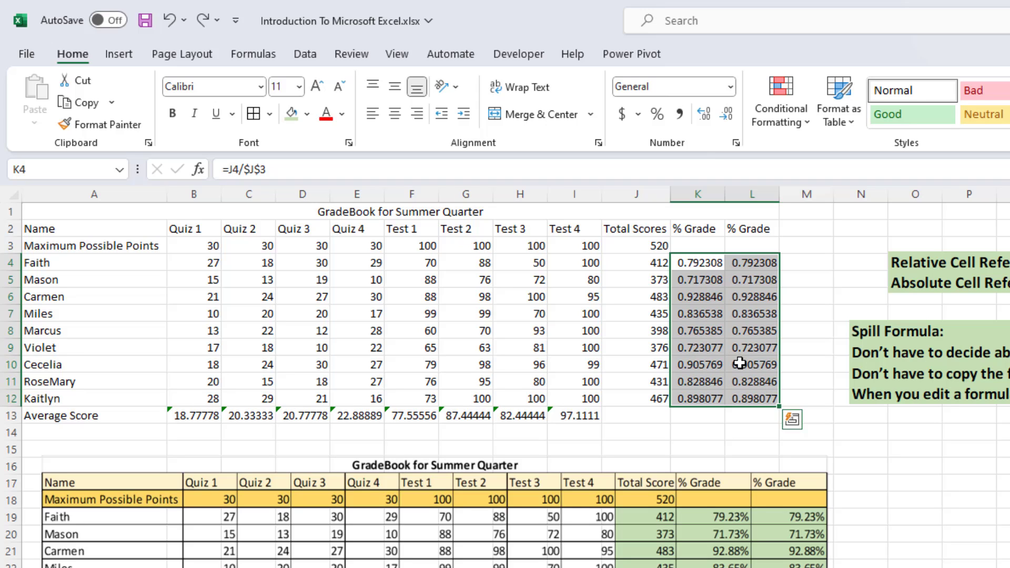
{"action": "left_click", "coordinate": [731, 91]}
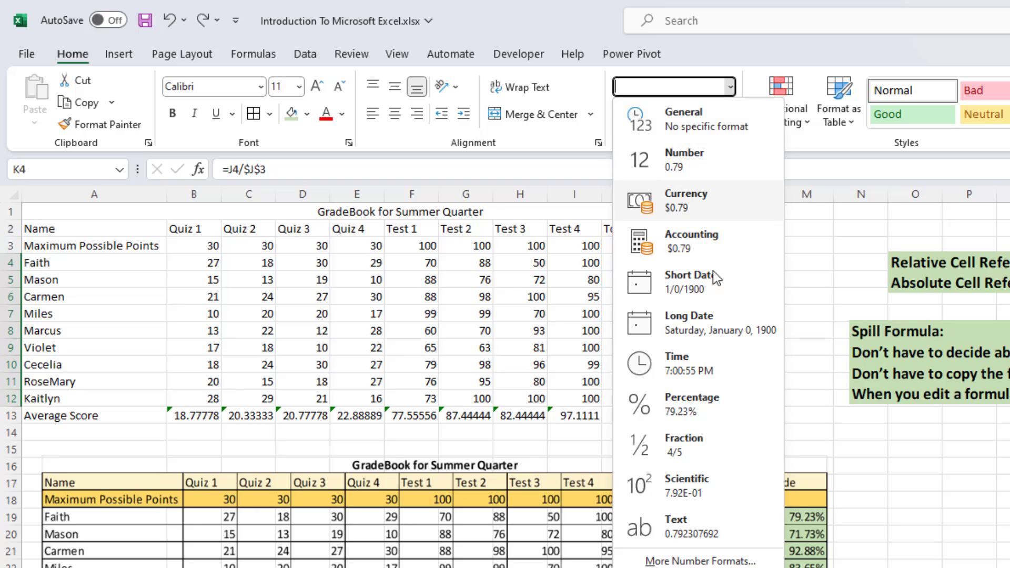
{"action": "left_click", "coordinate": [697, 408]}
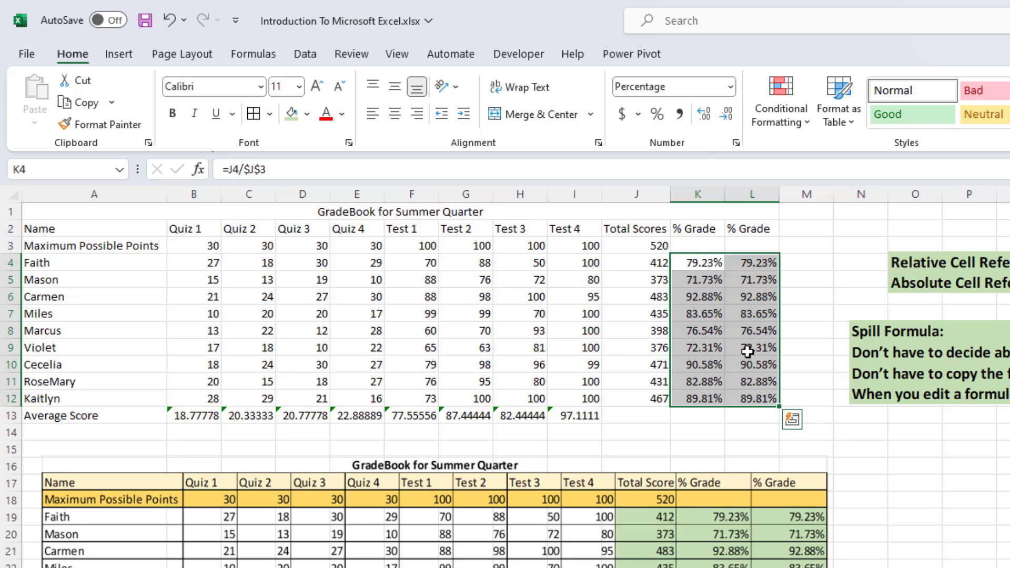
Increase the decimals of the percentages in K4:L12 to four places, and decrease them back to two
{"action": "left_click", "coordinate": [703, 115]}
{"action": "left_click", "coordinate": [703, 114]}
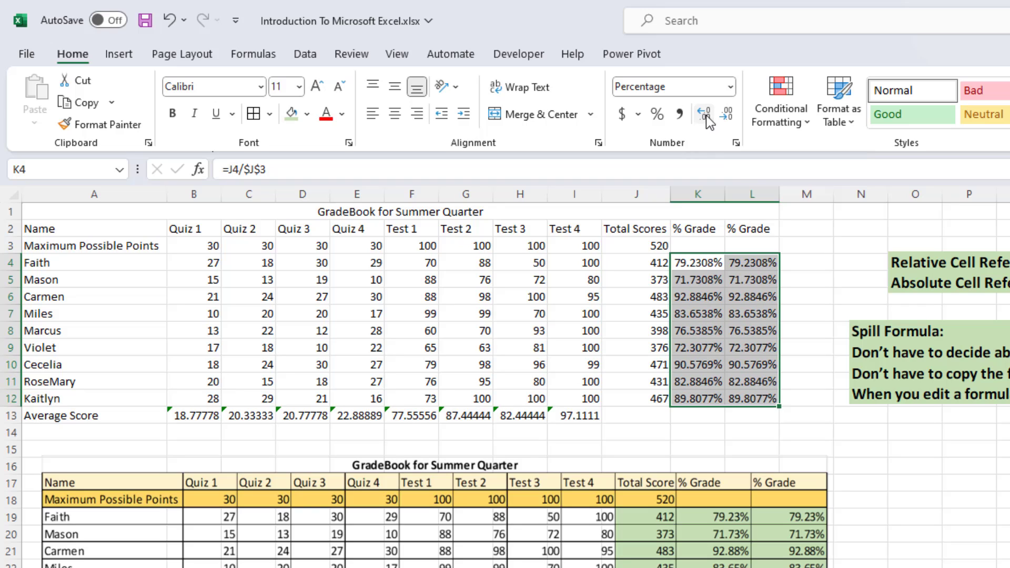
{"action": "left_click", "coordinate": [728, 116]}
{"action": "left_click", "coordinate": [728, 116]}
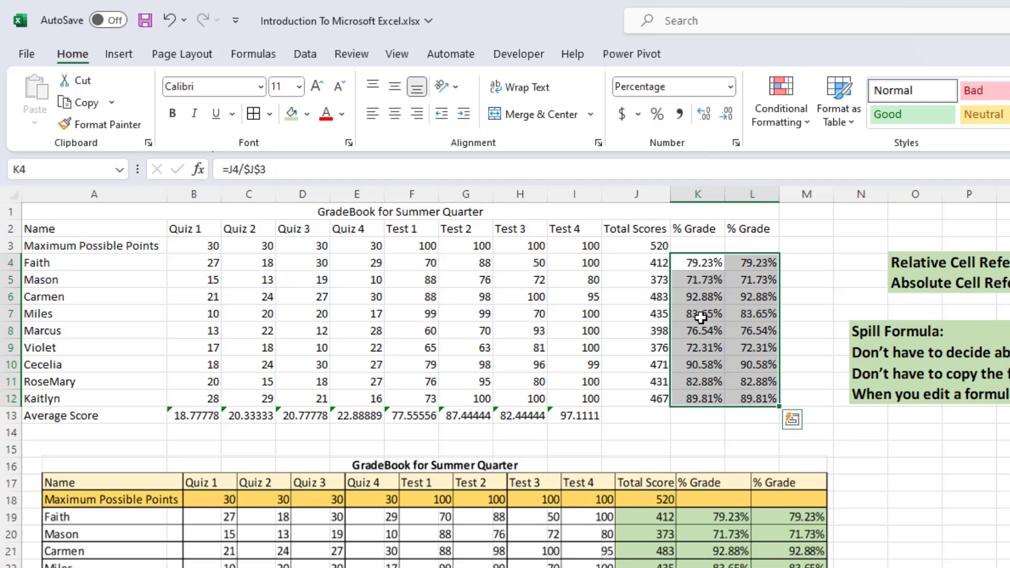
{"action": "left_click", "coordinate": [698, 263]}
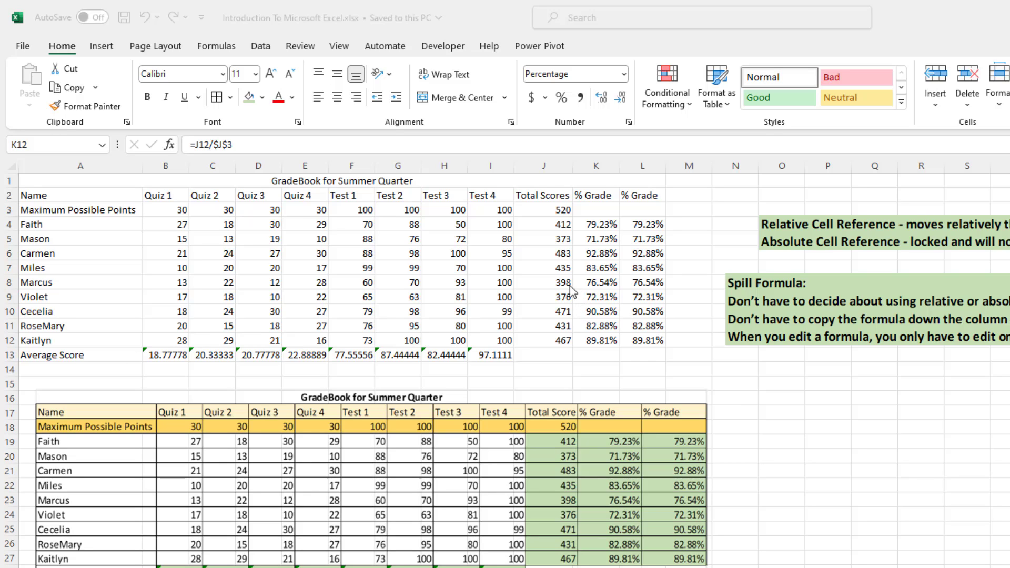
Insert a blank column before the Name column
{"action": "left_click", "coordinate": [76, 179]}
{"action": "left_click", "coordinate": [76, 179]}
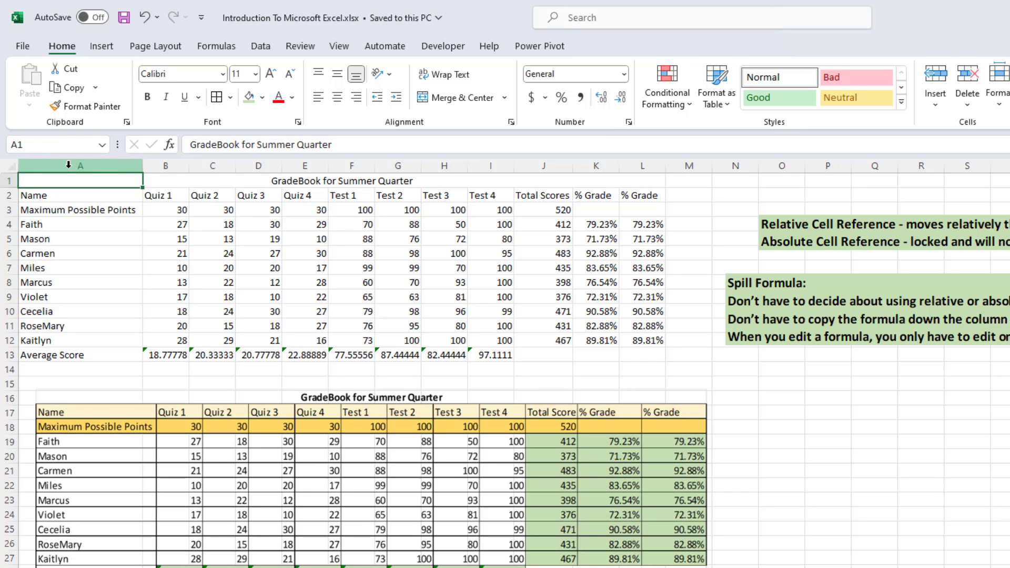
{"action": "left_click", "coordinate": [68, 165]}
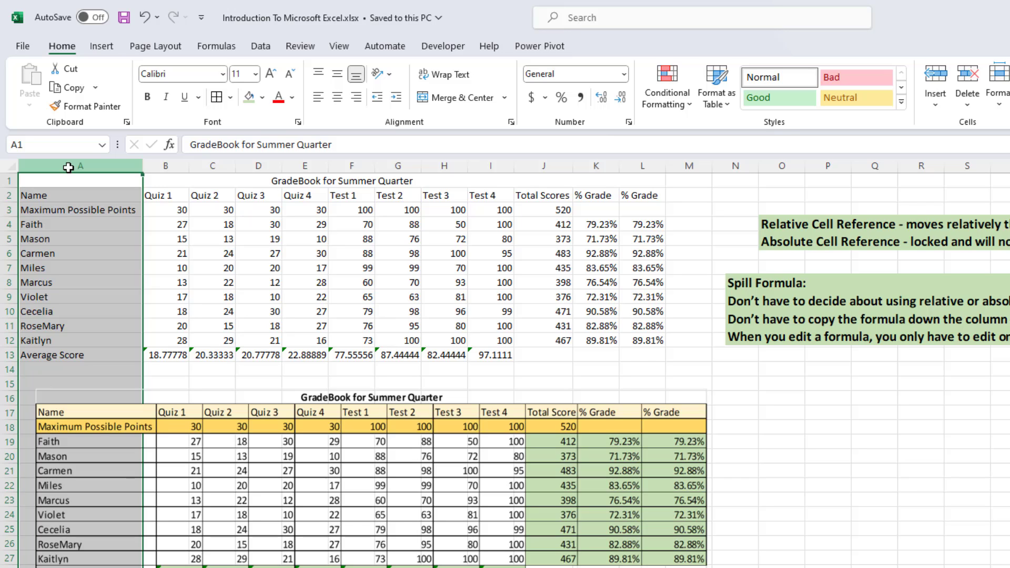
{"action": "right_click", "coordinate": [69, 167]}
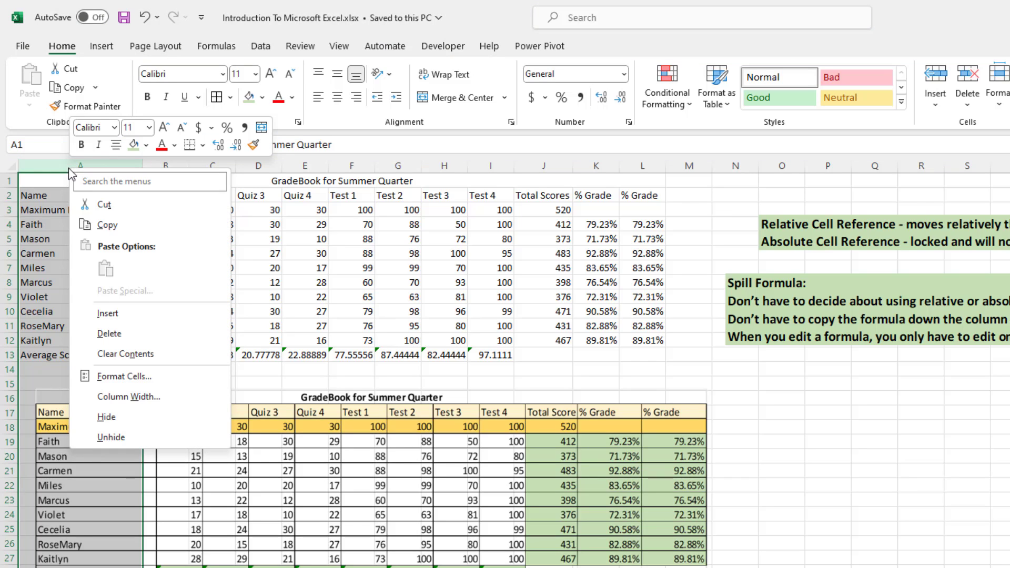
{"action": "left_click", "coordinate": [103, 315]}
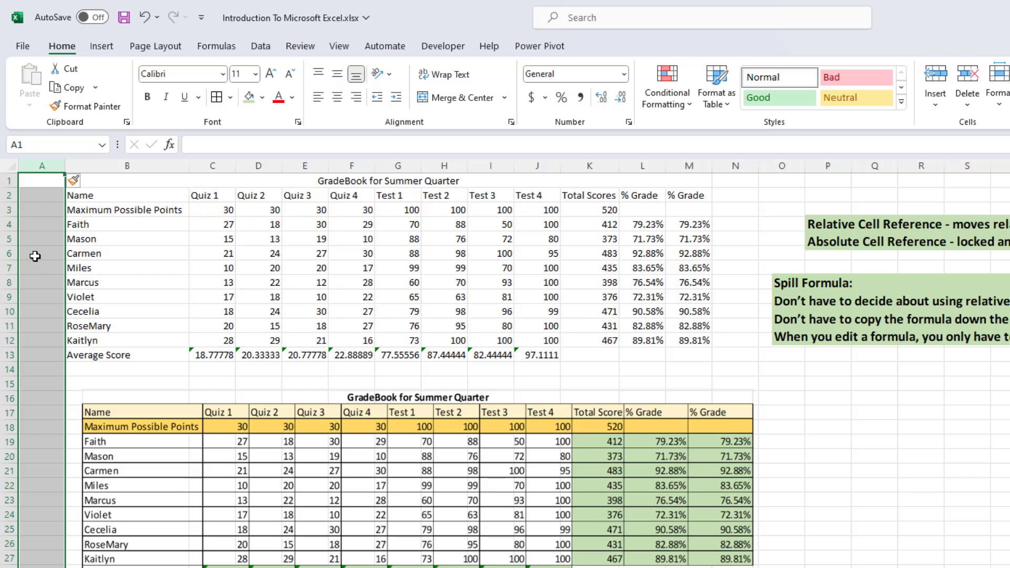
{"action": "left_click", "coordinate": [92, 235]}
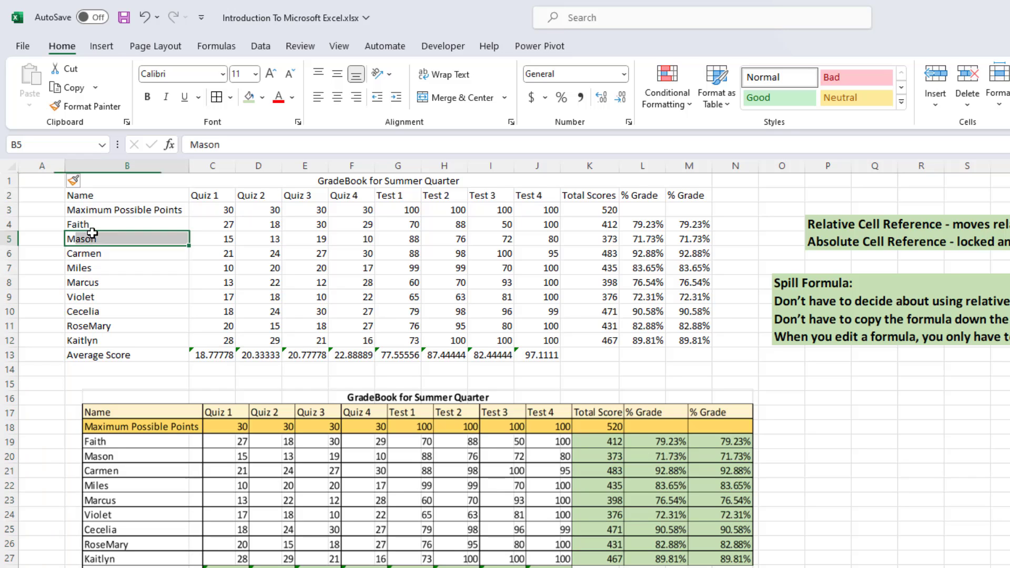
Delete the blank column A so the gradebook starts in column A again
{"action": "left_click", "coordinate": [37, 180]}
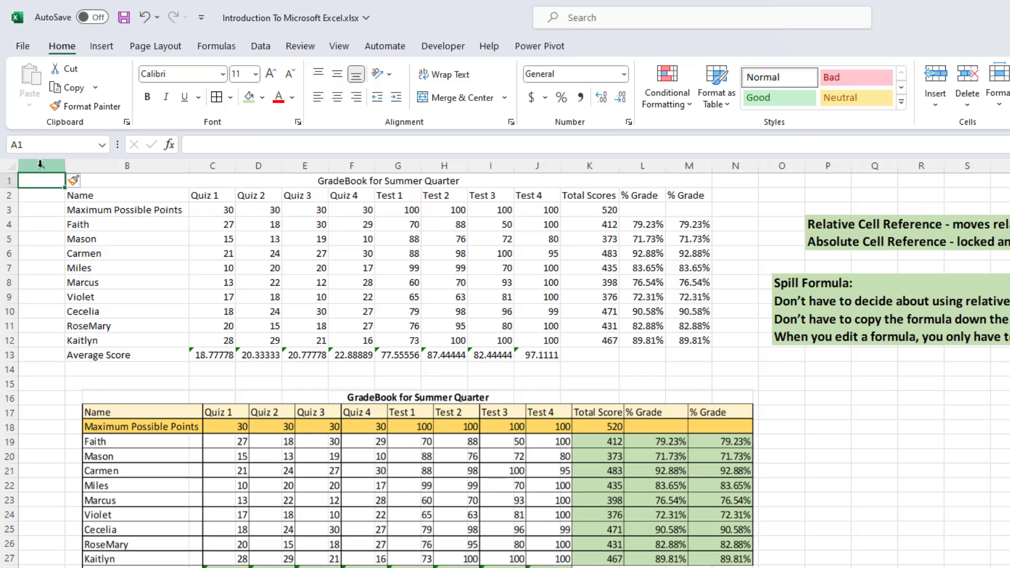
{"action": "right_click", "coordinate": [41, 164]}
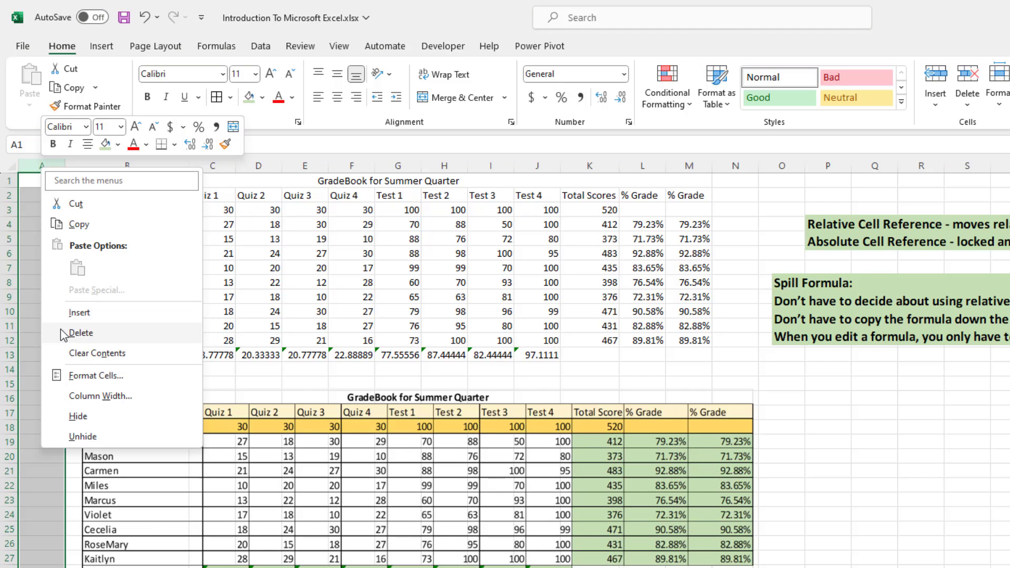
{"action": "left_click", "coordinate": [80, 333]}
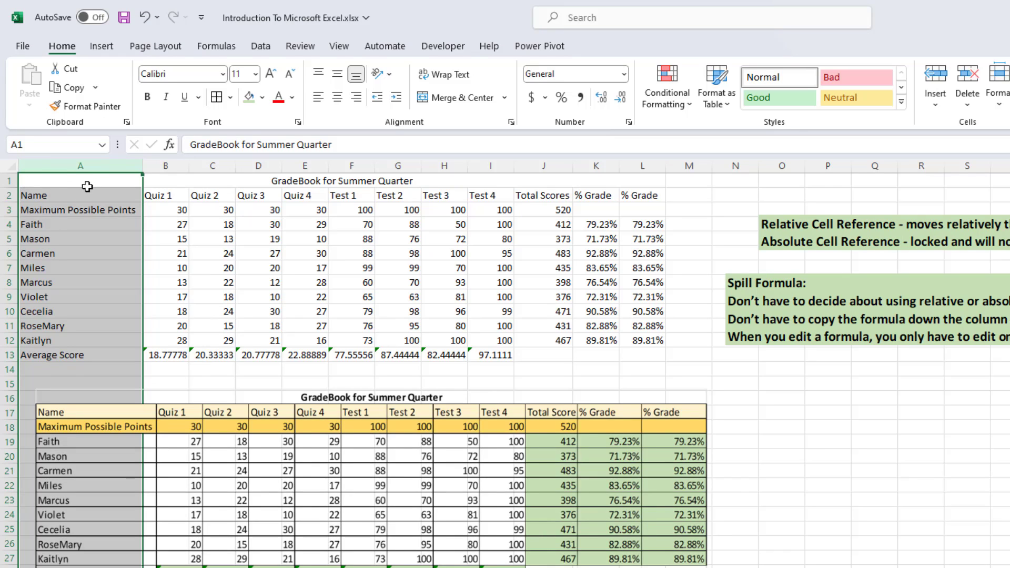
Insert a blank row above the gradebook title, and enter the headings Traditional Formula in K1 and Spill Formula in L1
{"action": "right_click", "coordinate": [8, 180]}
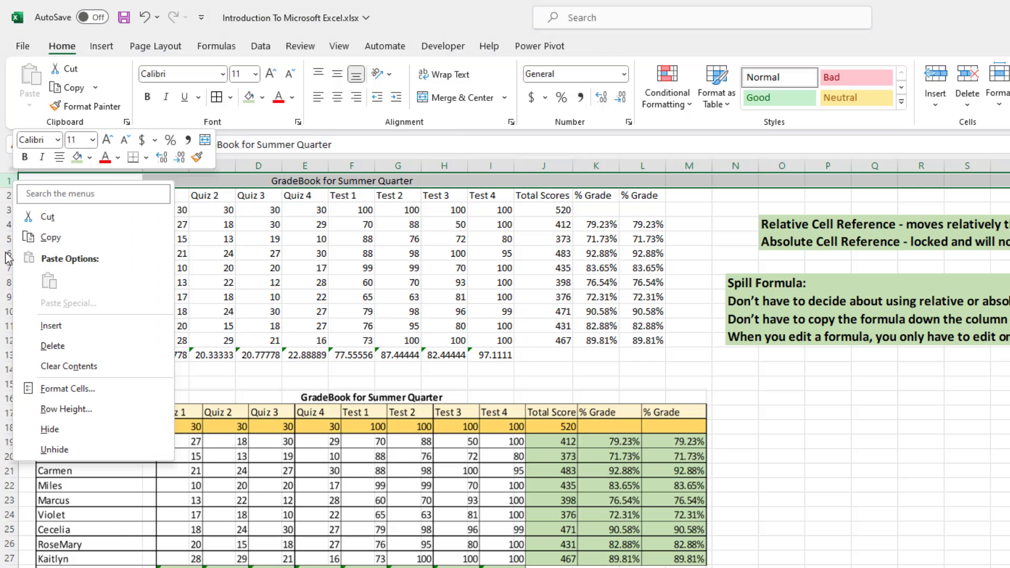
{"action": "left_click", "coordinate": [51, 327]}
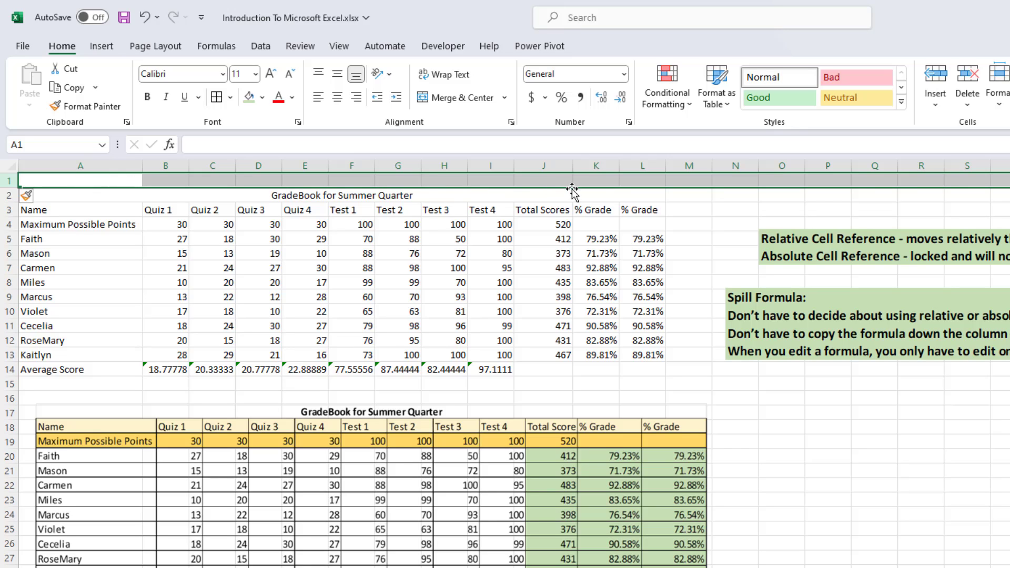
{"action": "left_click", "coordinate": [594, 181]}
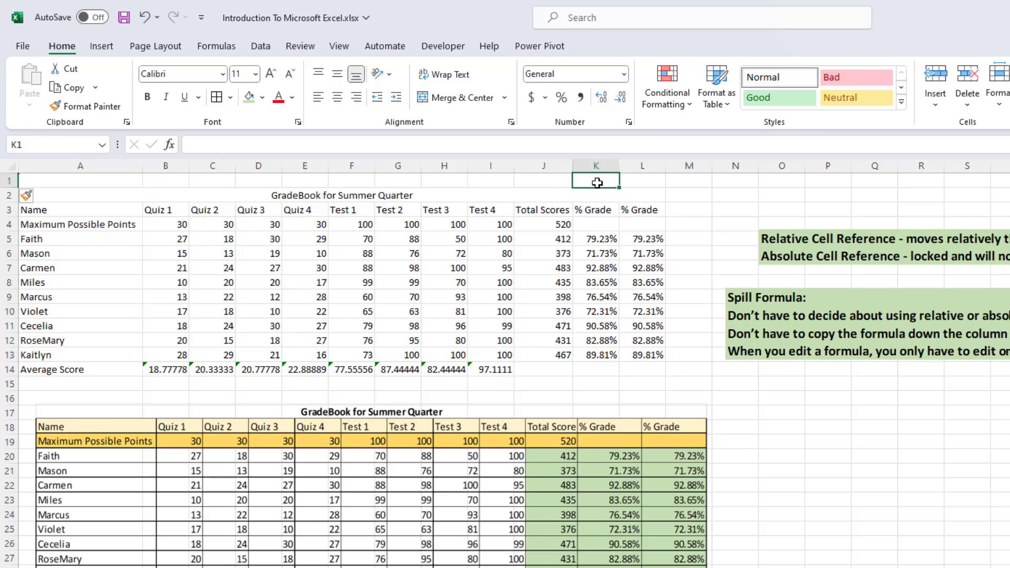
{"action": "type", "text": "Traditional Formula"}
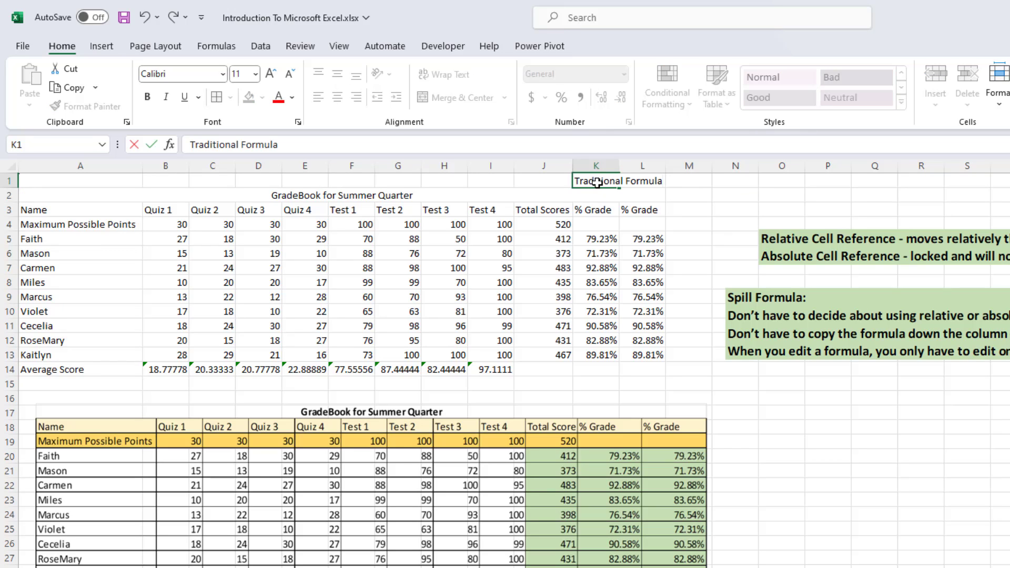
{"action": "key", "text": "Tab"}
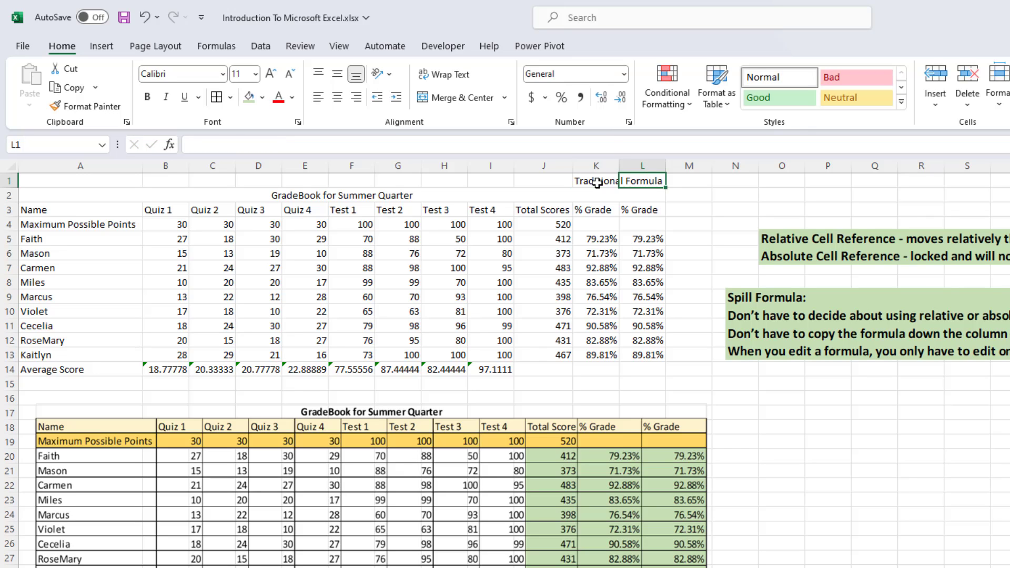
{"action": "type", "text": "Spill Formula"}
{"action": "key", "text": "Return"}
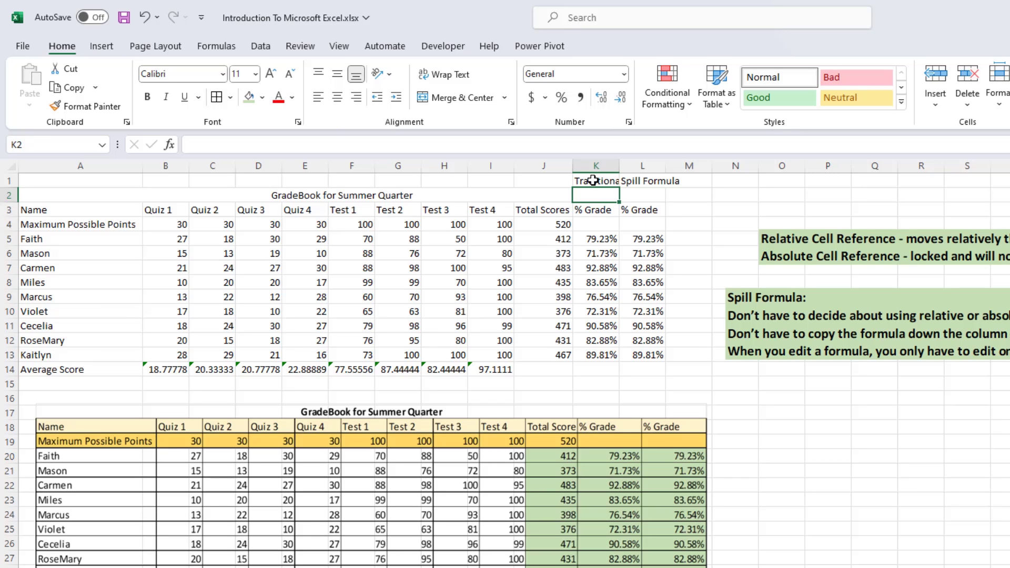
Wrap the text of the Traditional Formula heading in K1, and widen columns K and L to fit their headings
{"action": "left_click", "coordinate": [603, 181]}
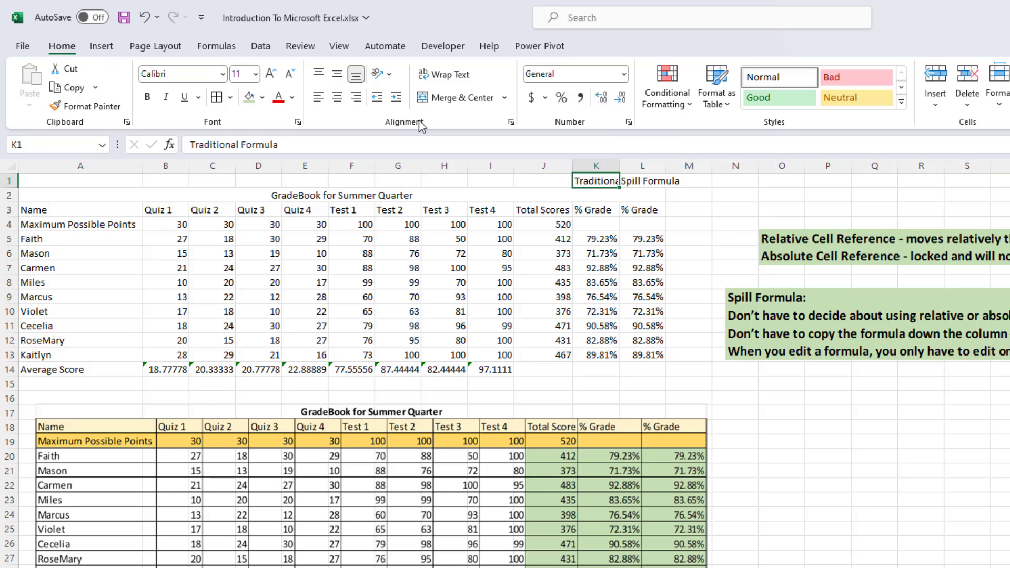
{"action": "left_click", "coordinate": [449, 78]}
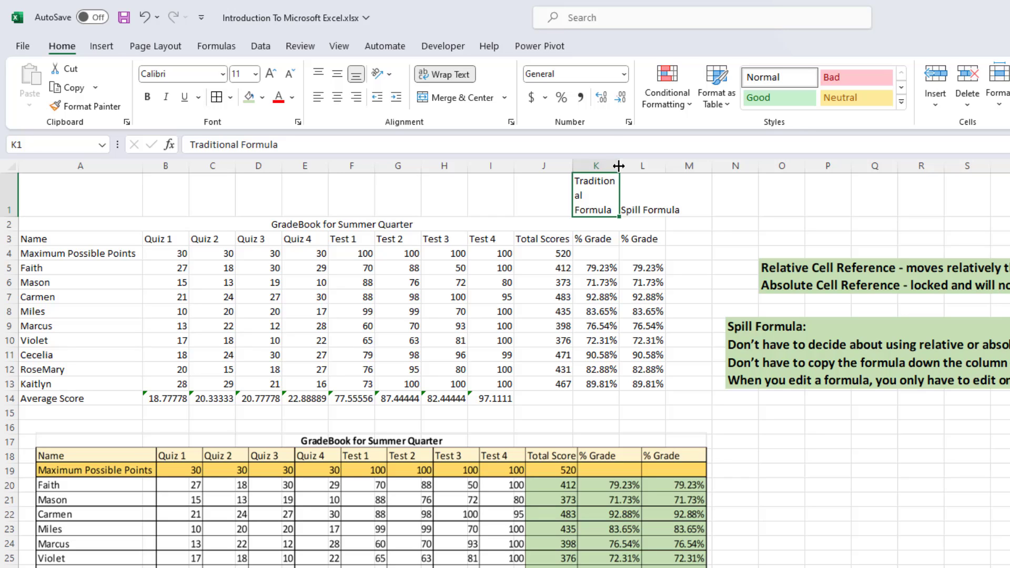
{"action": "left_click_drag", "start_coordinate": [619, 167], "coordinate": [633, 165]}
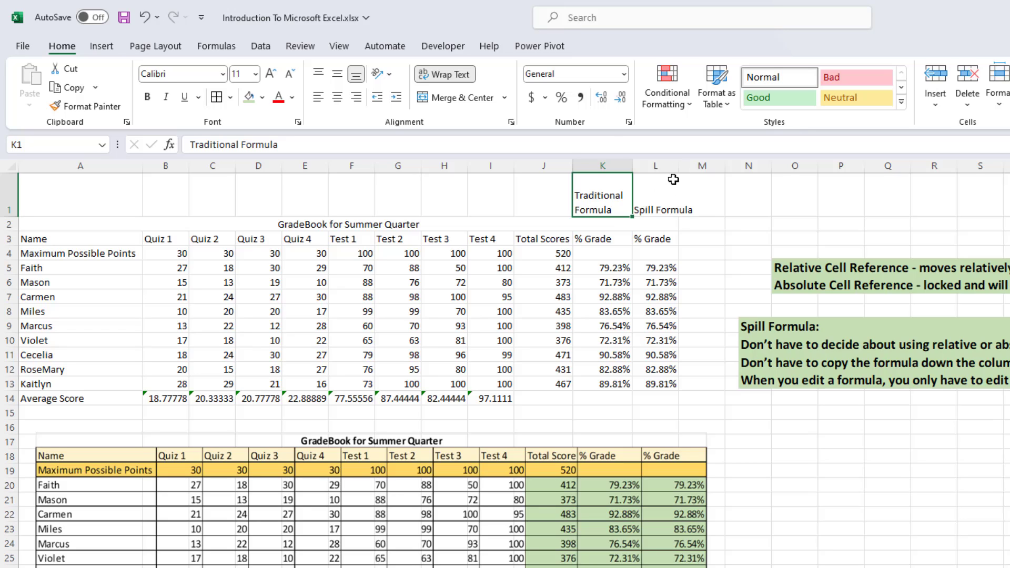
{"action": "left_click", "coordinate": [657, 184]}
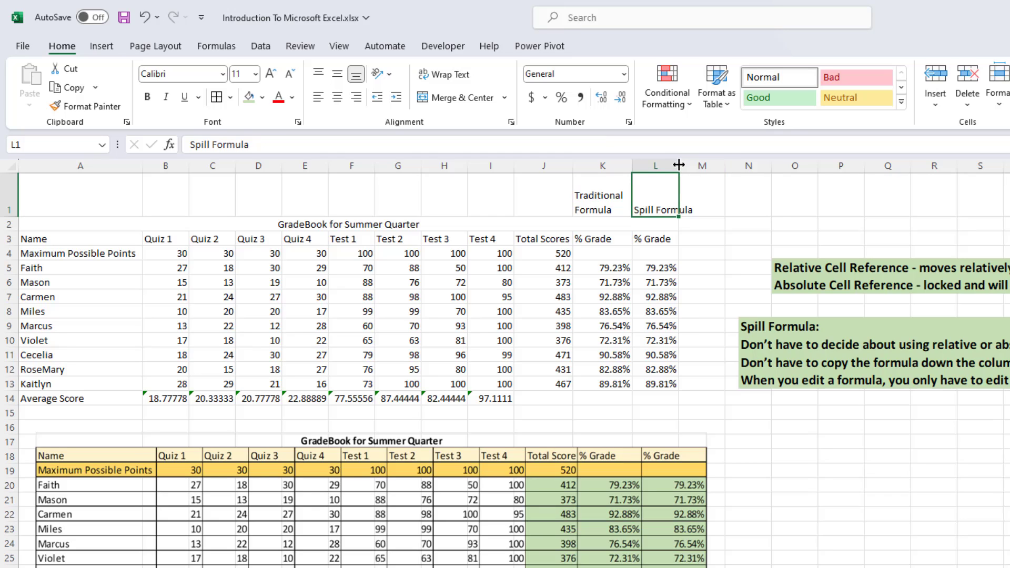
{"action": "double_click", "coordinate": [679, 165]}
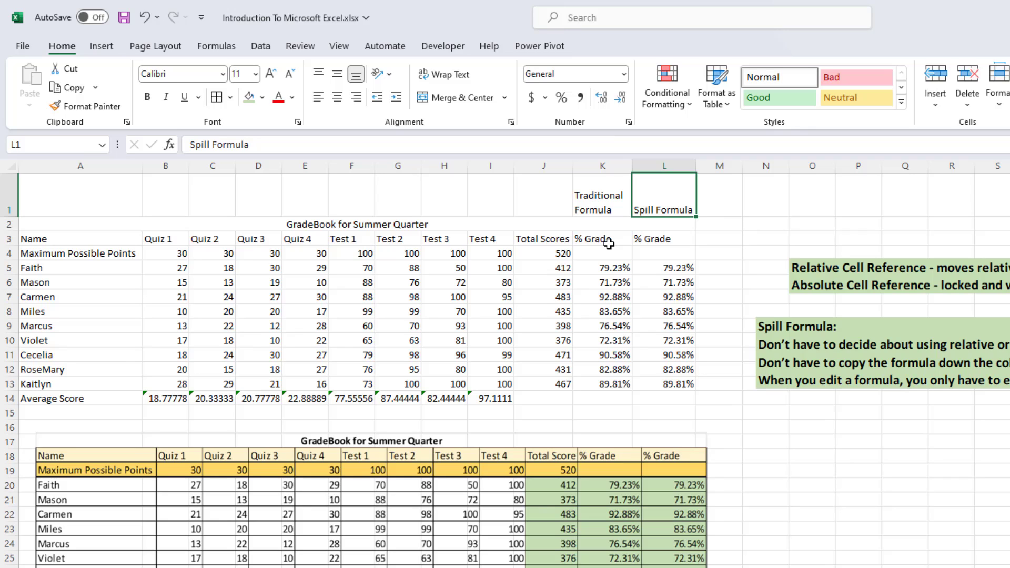
Select the grade table A3:L13 together with the average row A14:I14 as two separate ranges, and clear the selection
{"action": "left_click", "coordinate": [52, 241]}
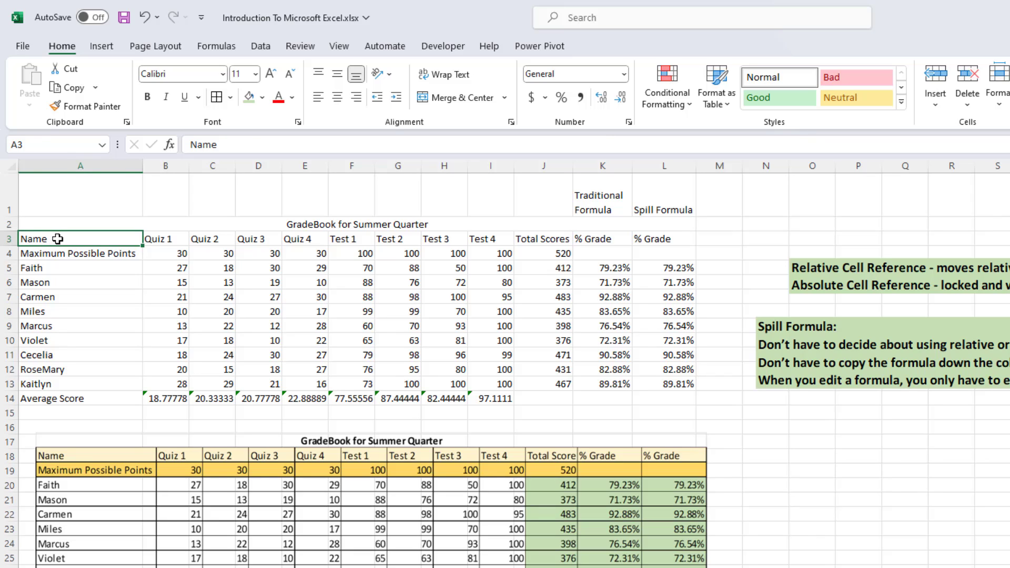
{"action": "left_click_drag", "start_coordinate": [53, 241], "coordinate": [670, 377]}
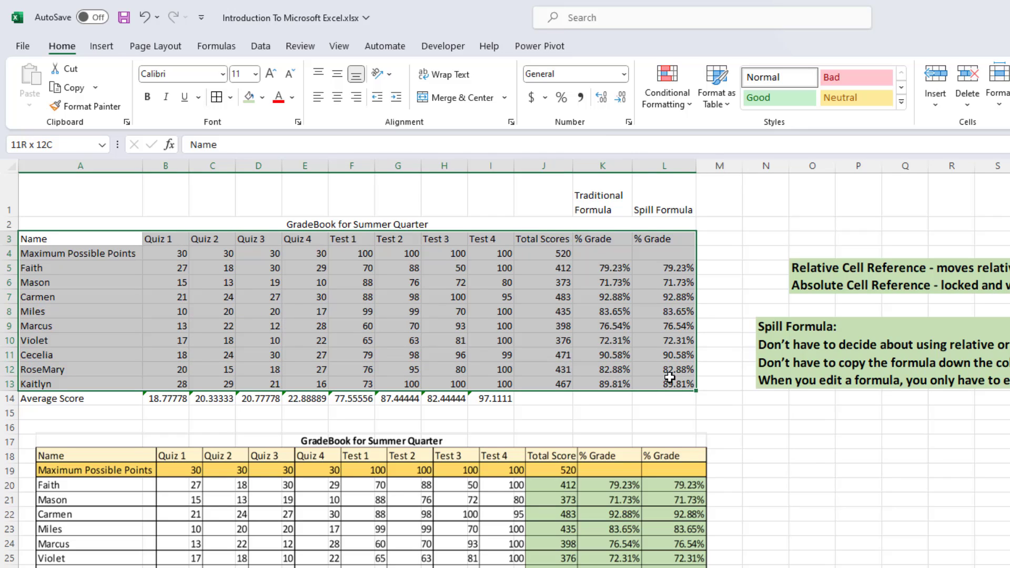
{"action": "key", "text": "ctrl"}
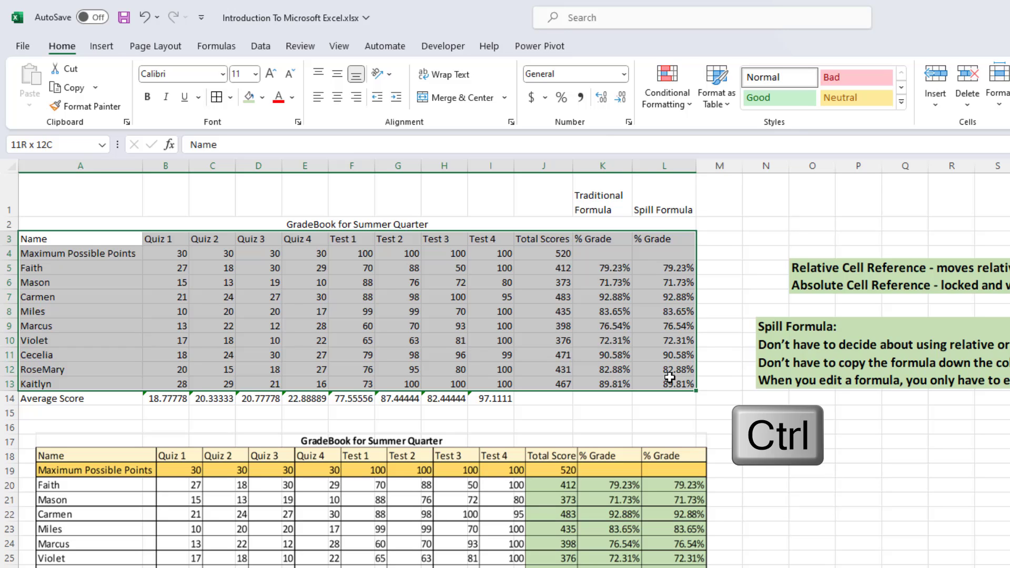
{"action": "left_click_drag", "start_coordinate": [670, 377], "coordinate": [670, 377]}
{"action": "left_click_drag", "start_coordinate": [43, 400], "coordinate": [485, 398]}
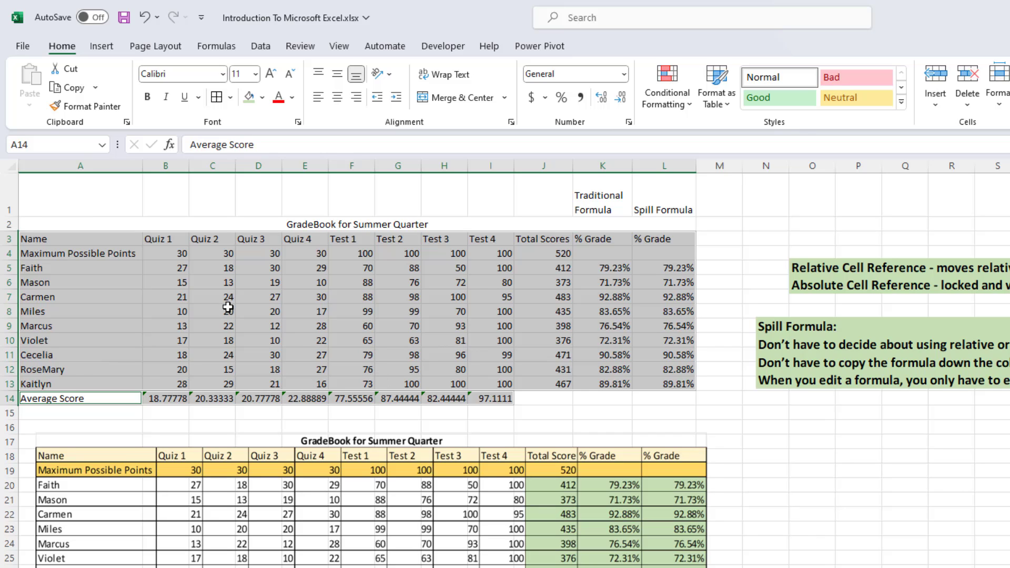
{"action": "left_click", "coordinate": [286, 296]}
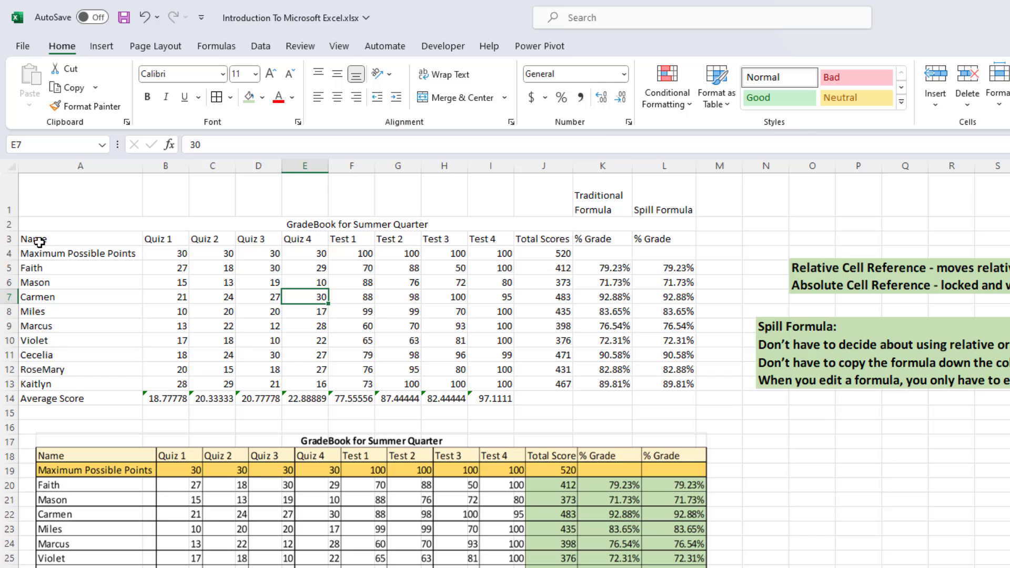
Try selecting the gradebook as one block A3:L14 and as the whole data region A1:L14, clearing each selection
{"action": "left_click_drag", "start_coordinate": [40, 239], "coordinate": [686, 398]}
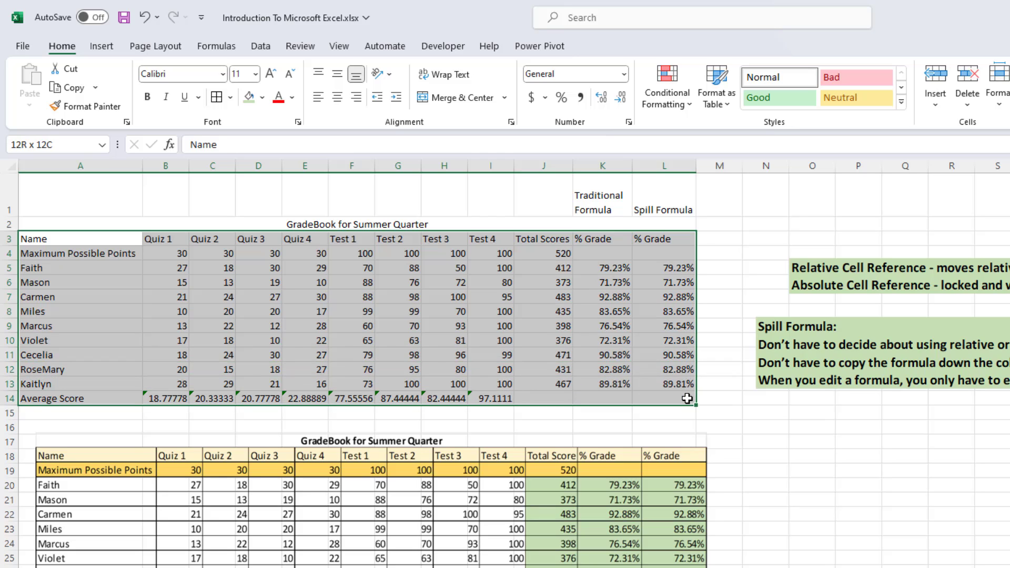
{"action": "left_click", "coordinate": [358, 306]}
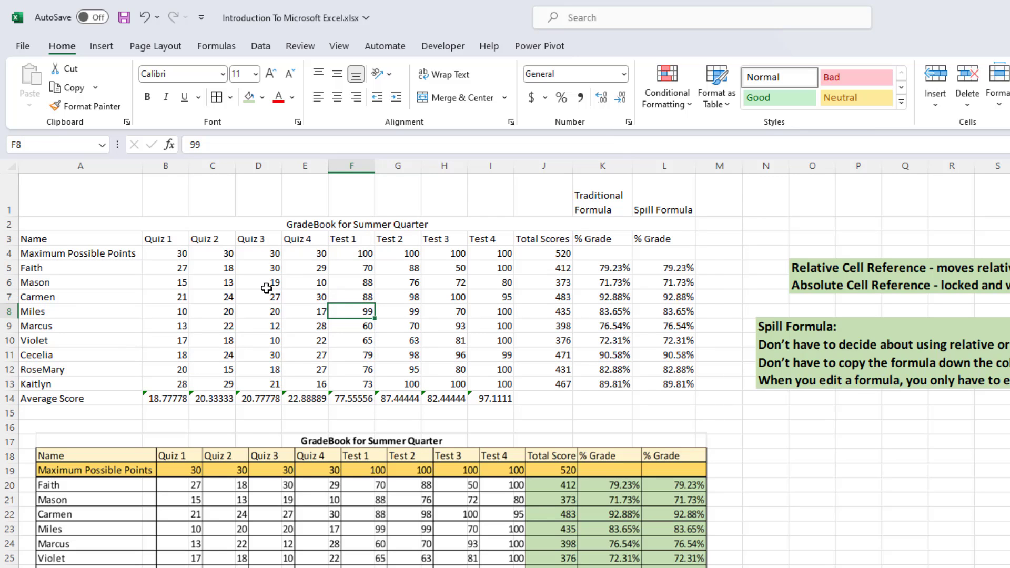
{"action": "key", "text": "ctrl+a"}
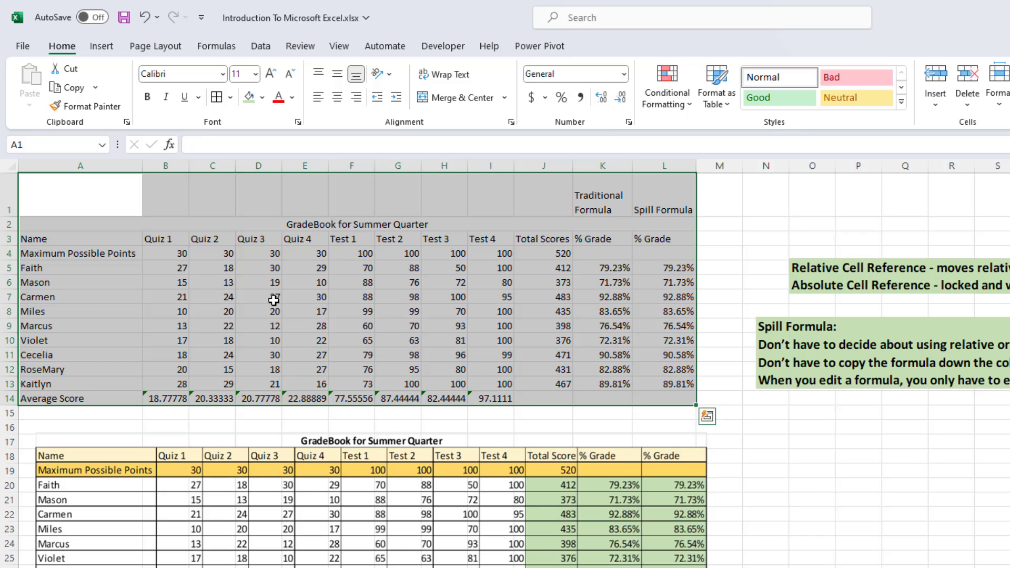
{"action": "left_click", "coordinate": [309, 286]}
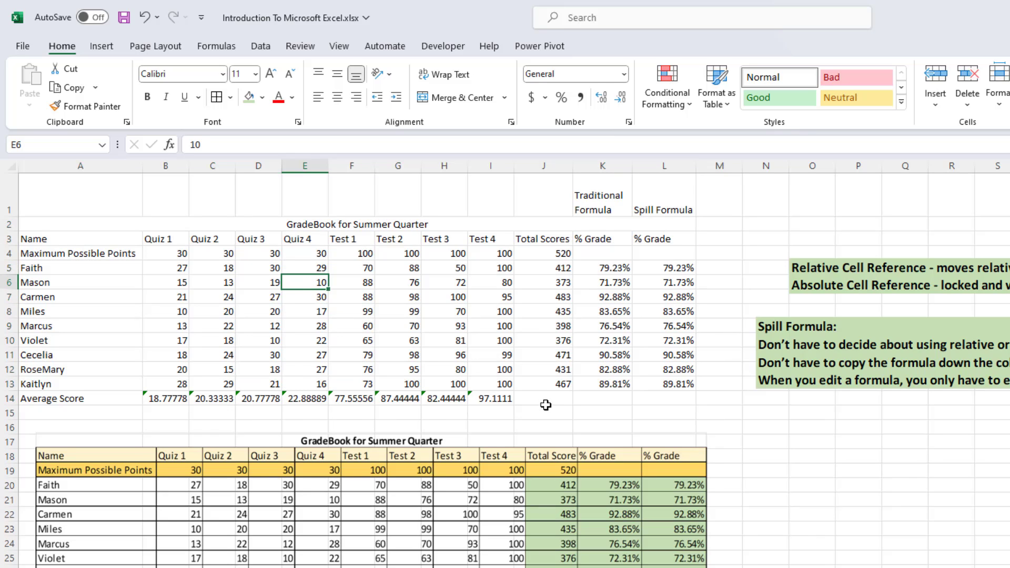
{"action": "left_click_drag", "start_coordinate": [548, 397], "coordinate": [669, 395]}
{"action": "left_click", "coordinate": [445, 355]}
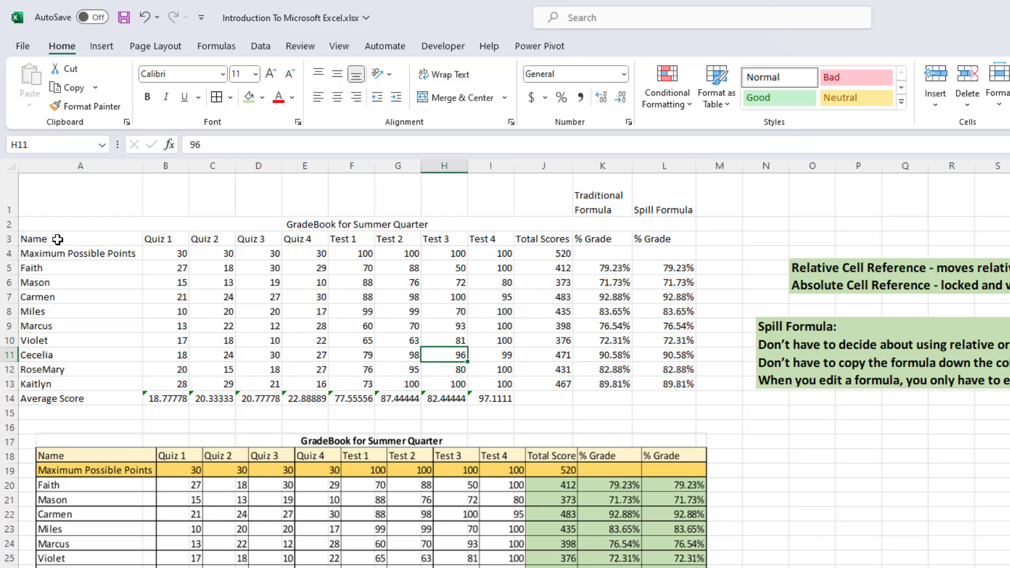
Apply all borders to the grade table A3:L13 and the average row A14:I14
{"action": "left_click_drag", "start_coordinate": [62, 240], "coordinate": [672, 383]}
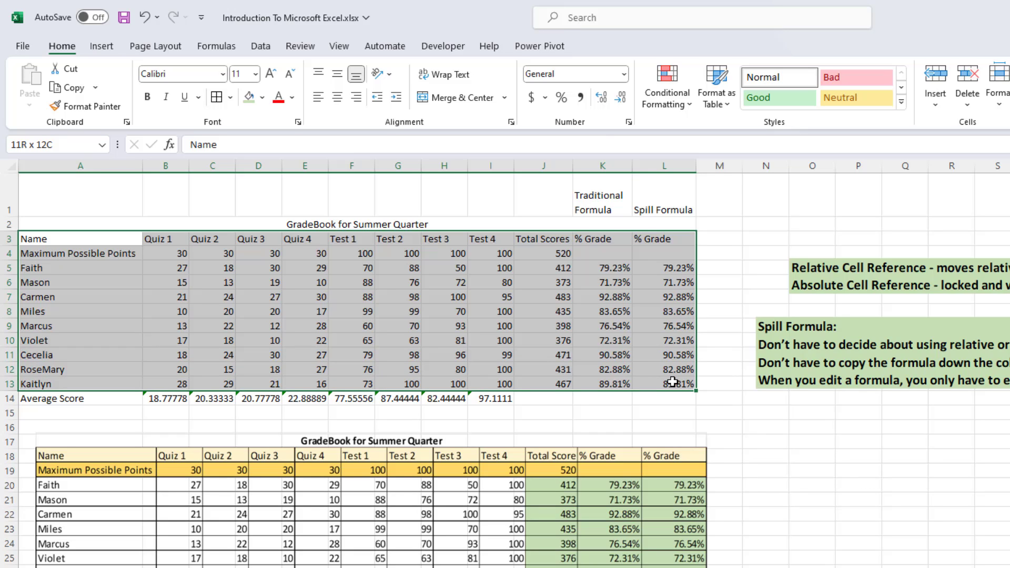
{"action": "left_click_drag", "start_coordinate": [673, 383], "coordinate": [673, 382]}
{"action": "left_click_drag", "start_coordinate": [45, 400], "coordinate": [487, 401]}
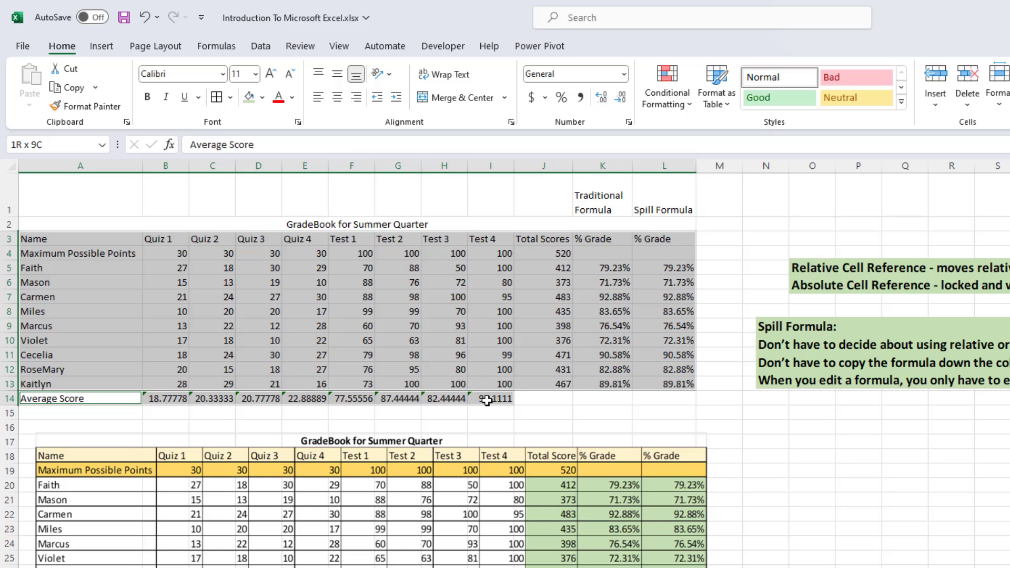
{"action": "left_click_drag", "start_coordinate": [486, 401], "coordinate": [487, 401]}
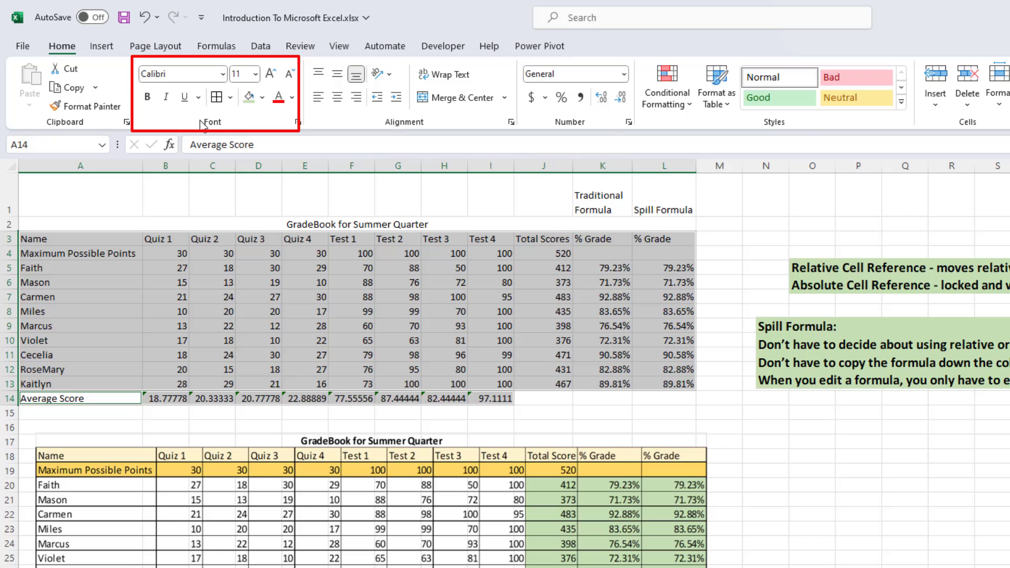
{"action": "left_click", "coordinate": [231, 100]}
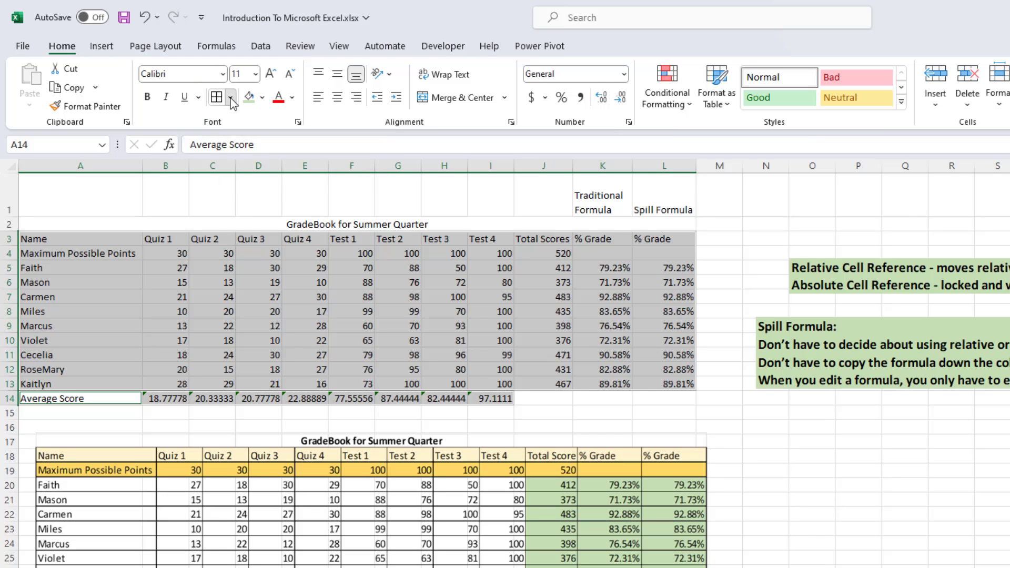
{"action": "left_click", "coordinate": [271, 240]}
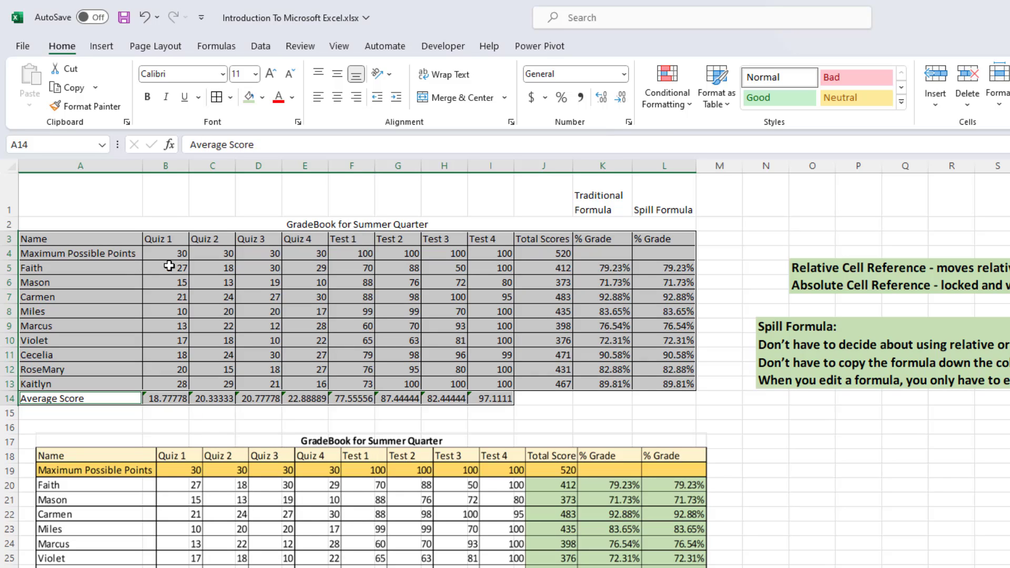
{"action": "left_click", "coordinate": [354, 306]}
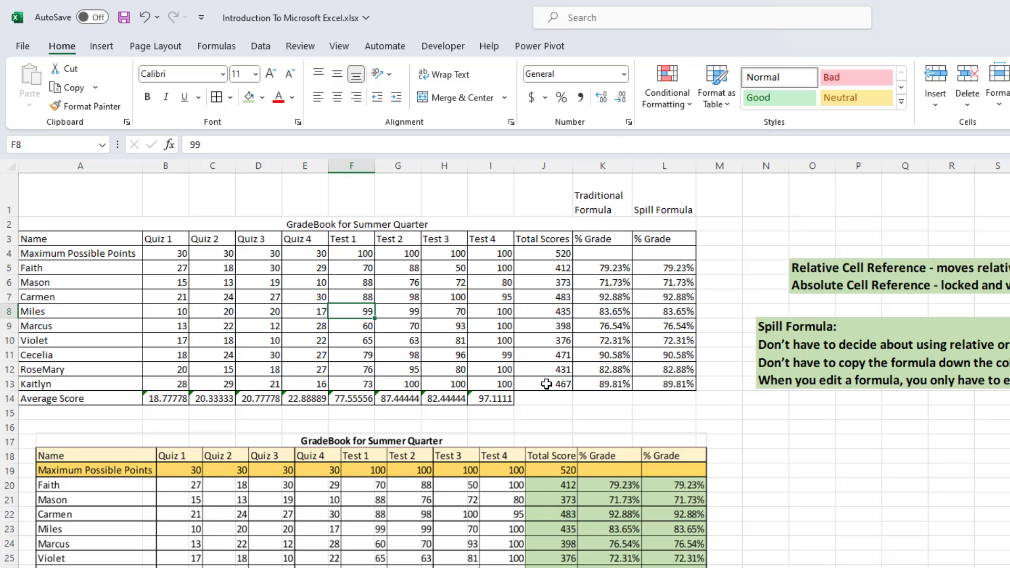
Fill the calculated cells J5:L13 and the averages B14:I14 with the lightest green theme colour
{"action": "left_click", "coordinate": [550, 267]}
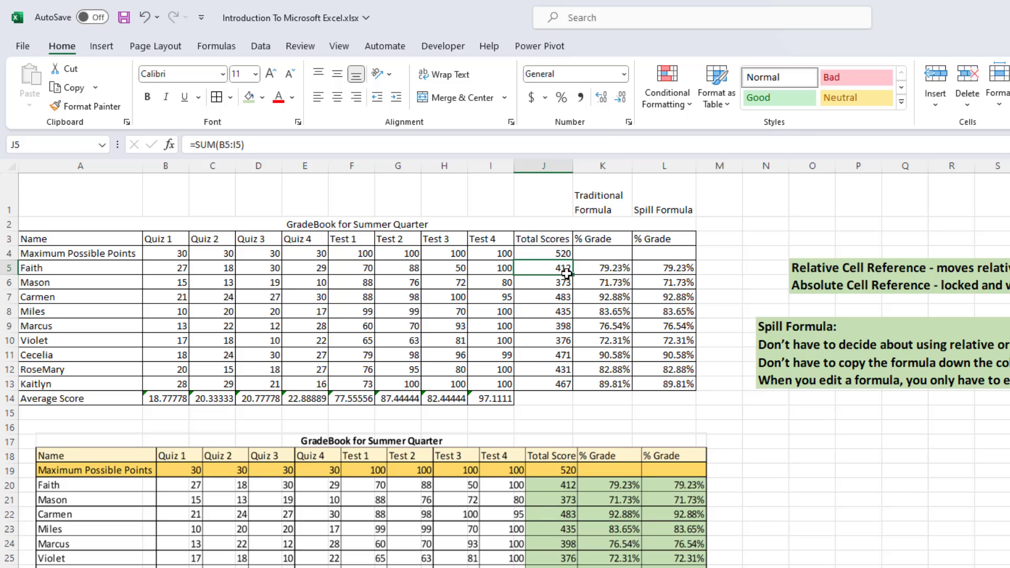
{"action": "mouse_move", "coordinate": [566, 272]}
{"action": "left_mouse_down"}
{"action": "mouse_move", "coordinate": [677, 316]}
{"action": "mouse_move", "coordinate": [676, 384]}
{"action": "left_mouse_up"}
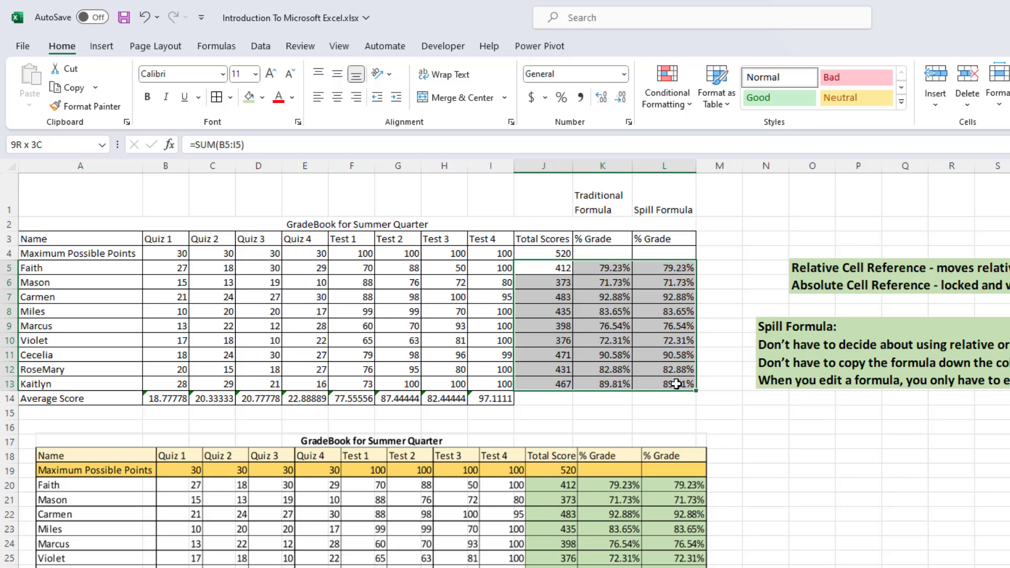
{"action": "left_click_drag", "start_coordinate": [676, 384], "coordinate": [677, 384]}
{"action": "left_click", "coordinate": [171, 399]}
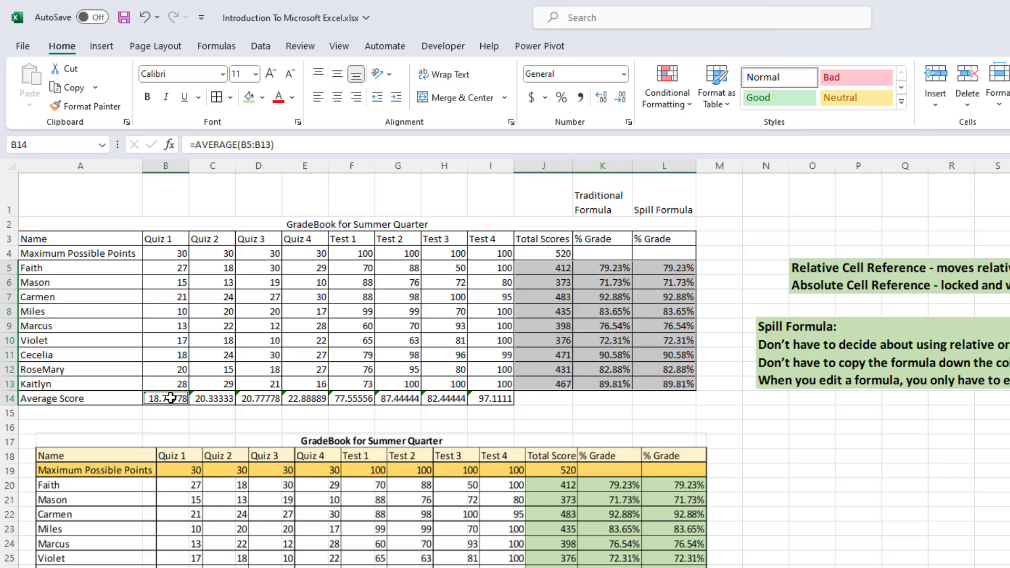
{"action": "left_click_drag", "start_coordinate": [171, 399], "coordinate": [491, 399]}
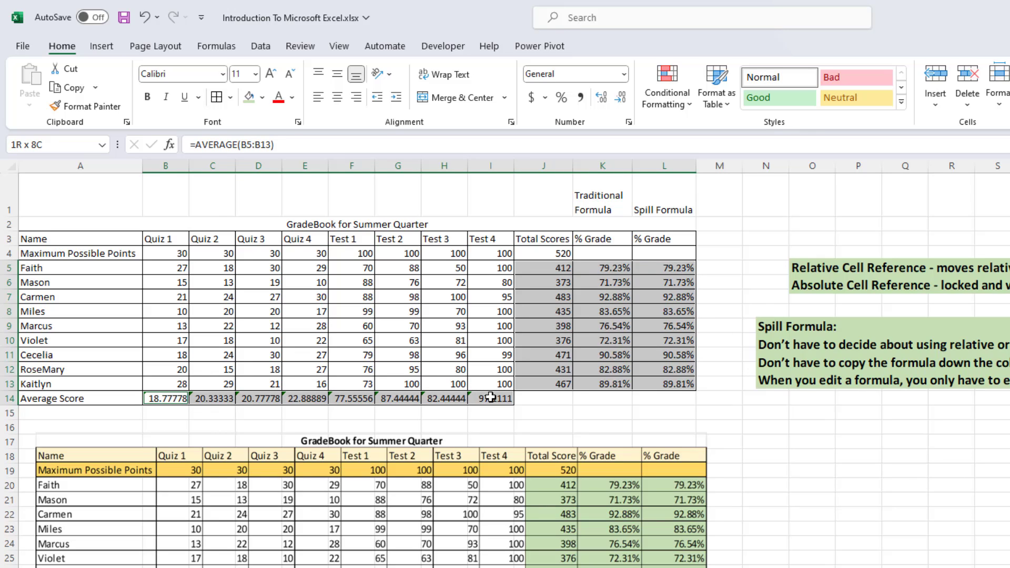
{"action": "left_click_drag", "start_coordinate": [491, 398], "coordinate": [491, 399]}
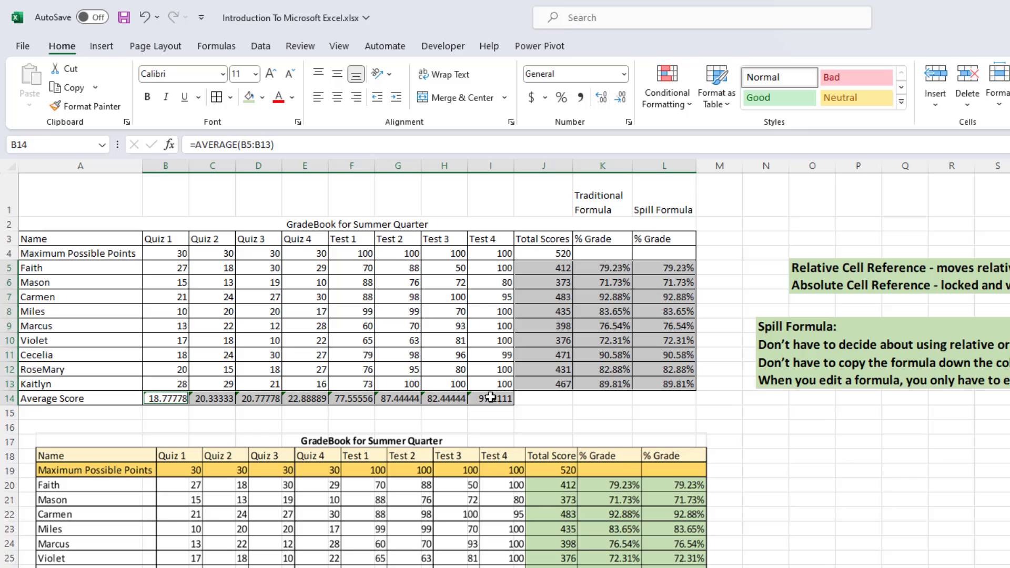
{"action": "left_click", "coordinate": [262, 98]}
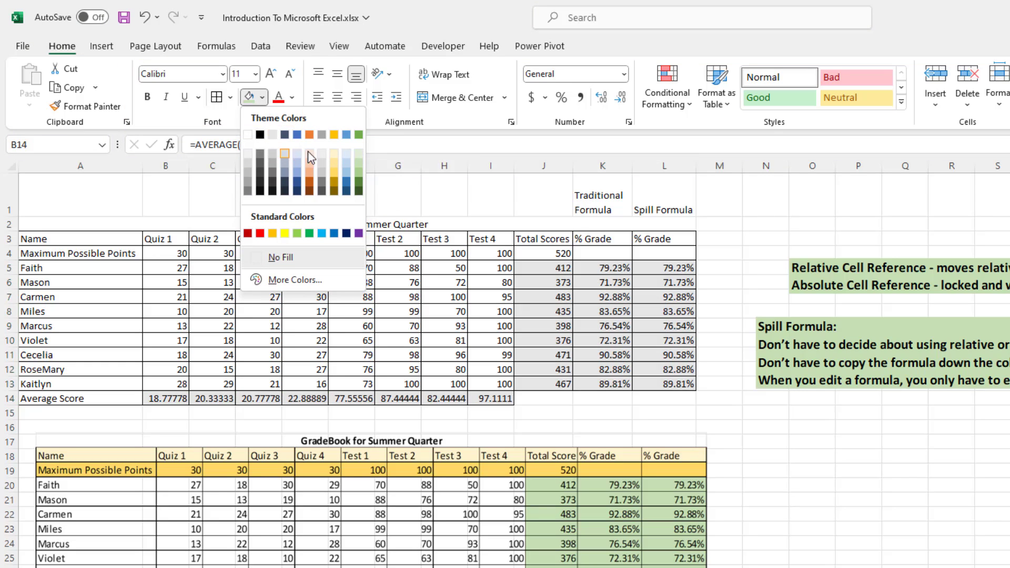
{"action": "left_click", "coordinate": [357, 153]}
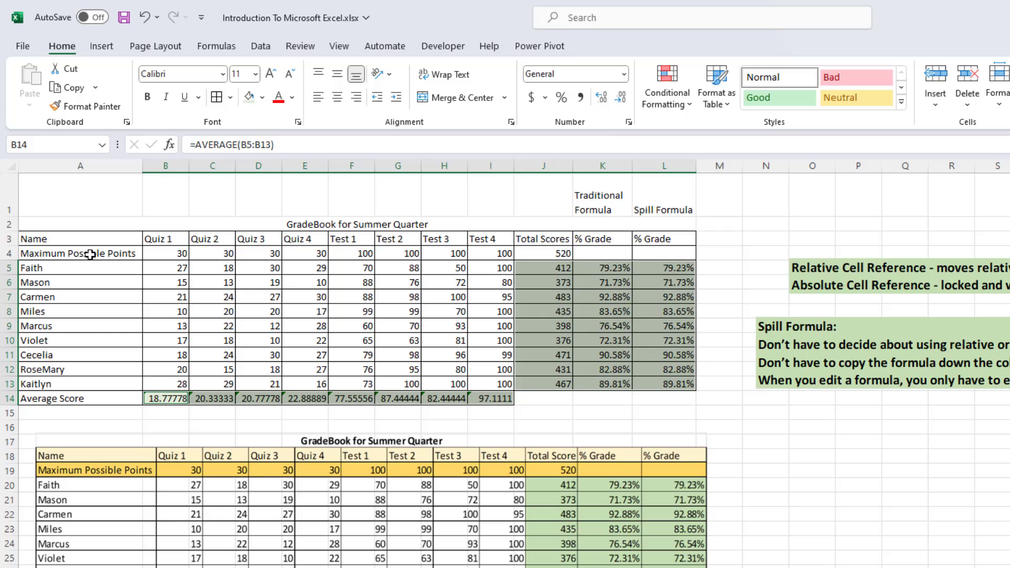
Fill the Maximum Possible Points row A4:L4 with medium gold and the column heading row A3:L3 with pale gold
{"action": "left_click_drag", "start_coordinate": [90, 255], "coordinate": [649, 256]}
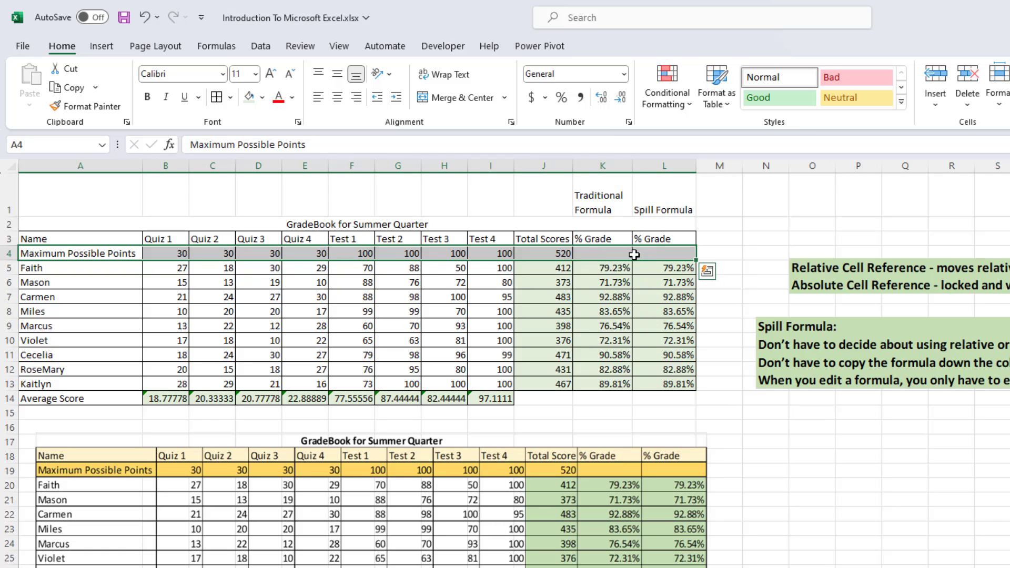
{"action": "left_click", "coordinate": [263, 98]}
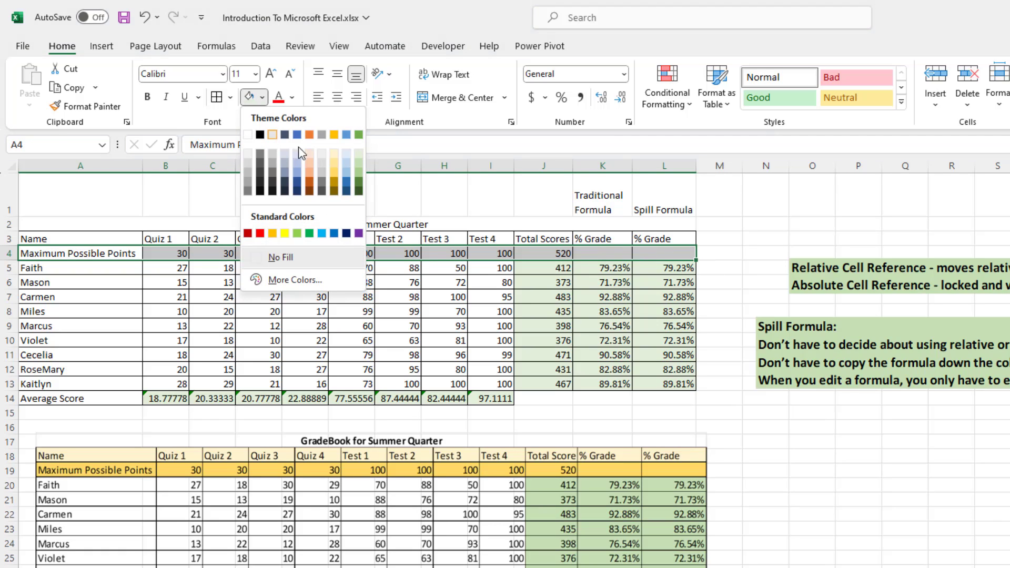
{"action": "left_click", "coordinate": [333, 171]}
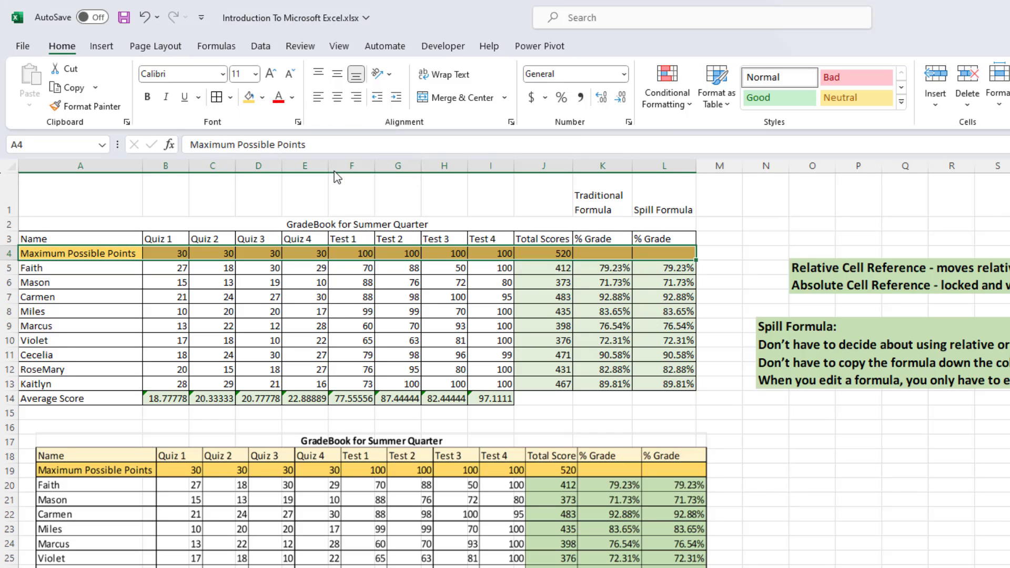
{"action": "left_click", "coordinate": [37, 238]}
{"action": "left_click_drag", "start_coordinate": [57, 239], "coordinate": [666, 242]}
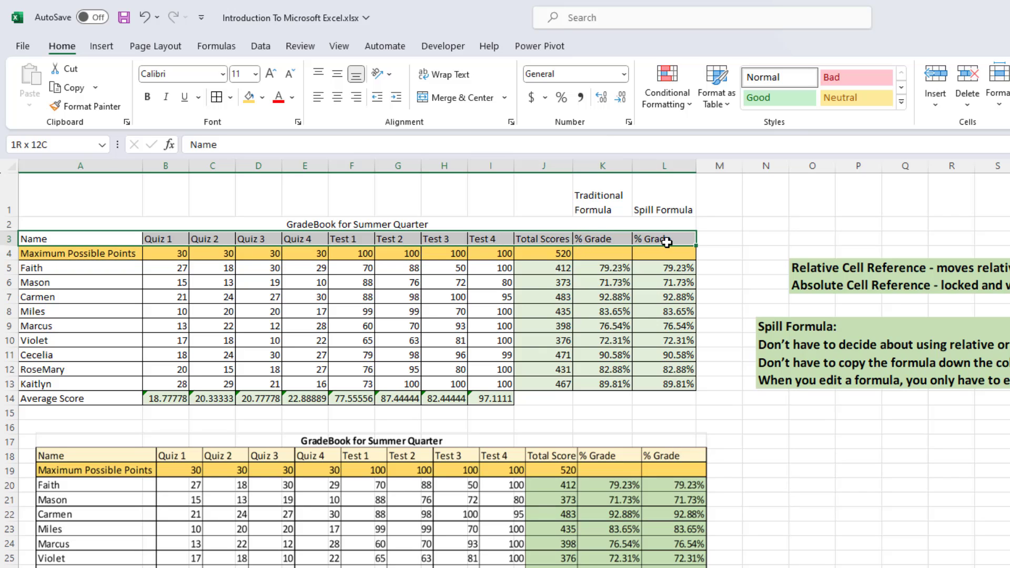
{"action": "left_click", "coordinate": [262, 97]}
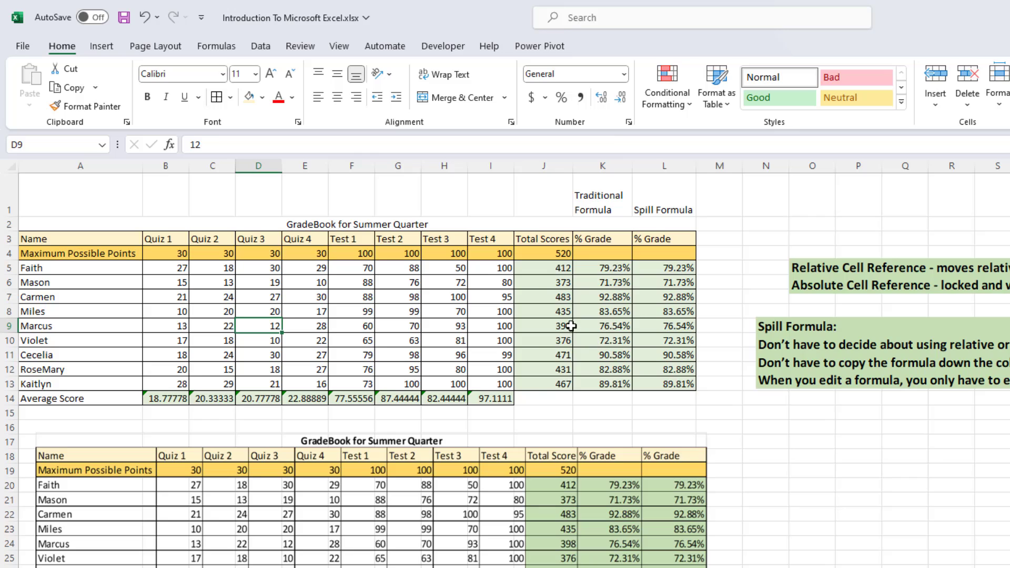
Make the formula headings in K1:L1 and the gradebook title in row 2 bold
{"action": "left_click", "coordinate": [605, 196]}
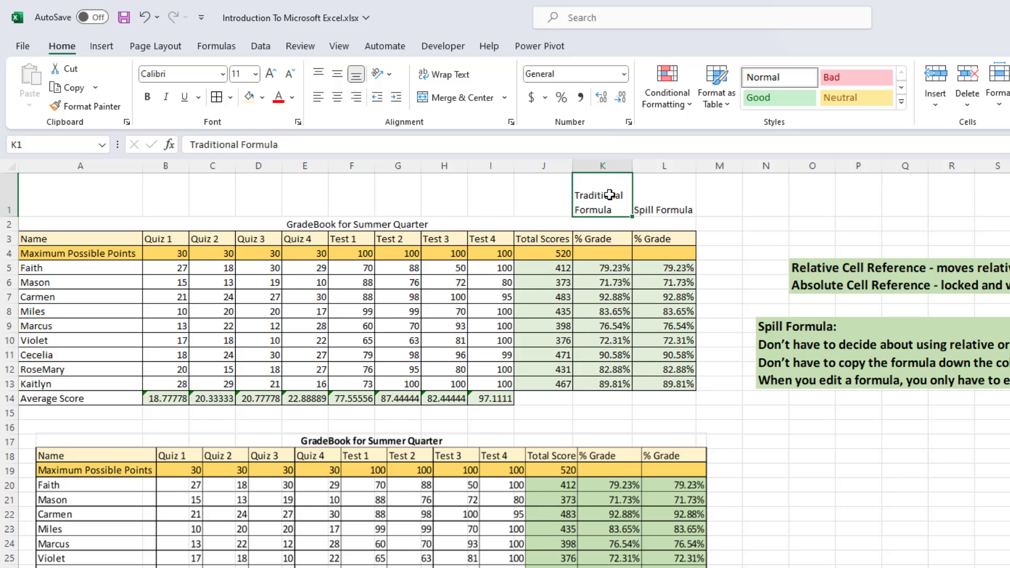
{"action": "left_click_drag", "start_coordinate": [610, 196], "coordinate": [642, 195]}
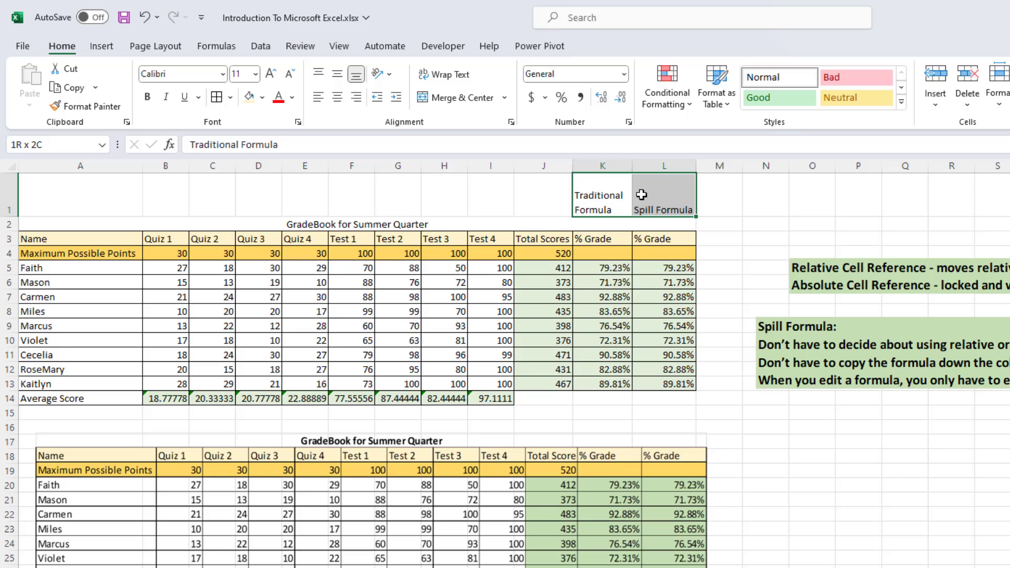
{"action": "left_click_drag", "start_coordinate": [641, 195], "coordinate": [642, 195]}
{"action": "left_click", "coordinate": [369, 225]}
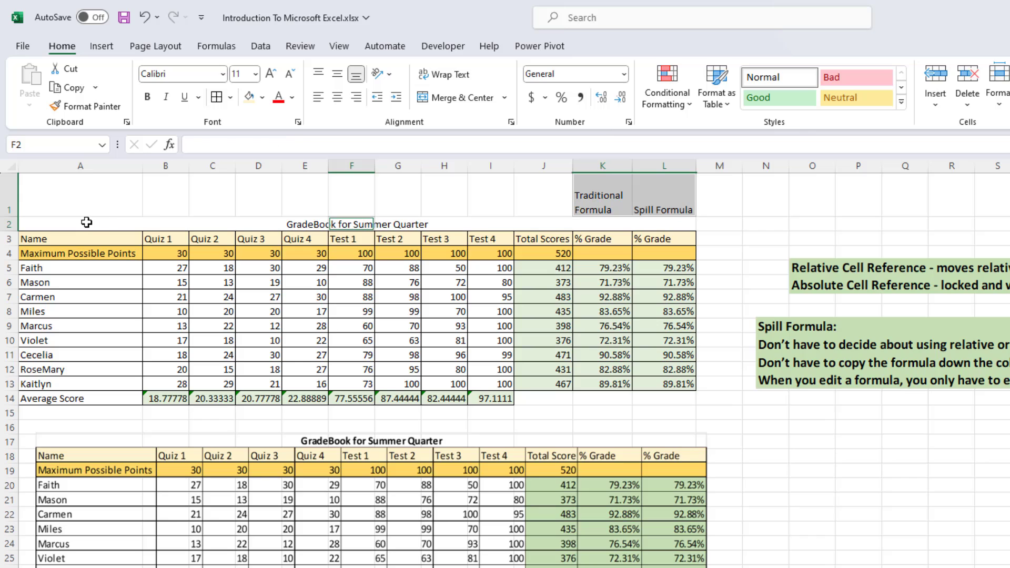
{"action": "left_click_drag", "start_coordinate": [86, 223], "coordinate": [663, 224]}
{"action": "key", "text": "ctrl+b"}
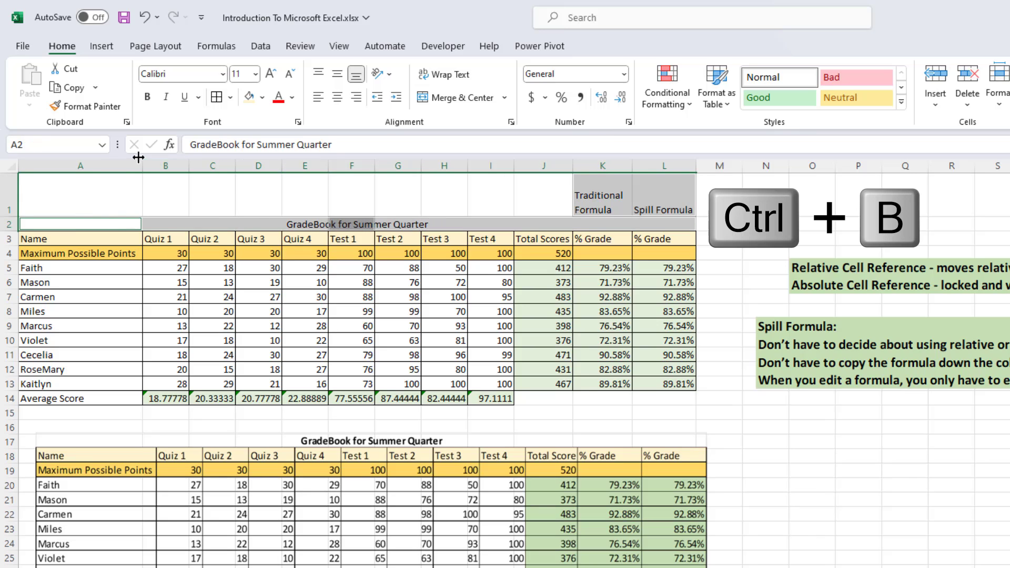
{"action": "left_click", "coordinate": [148, 97]}
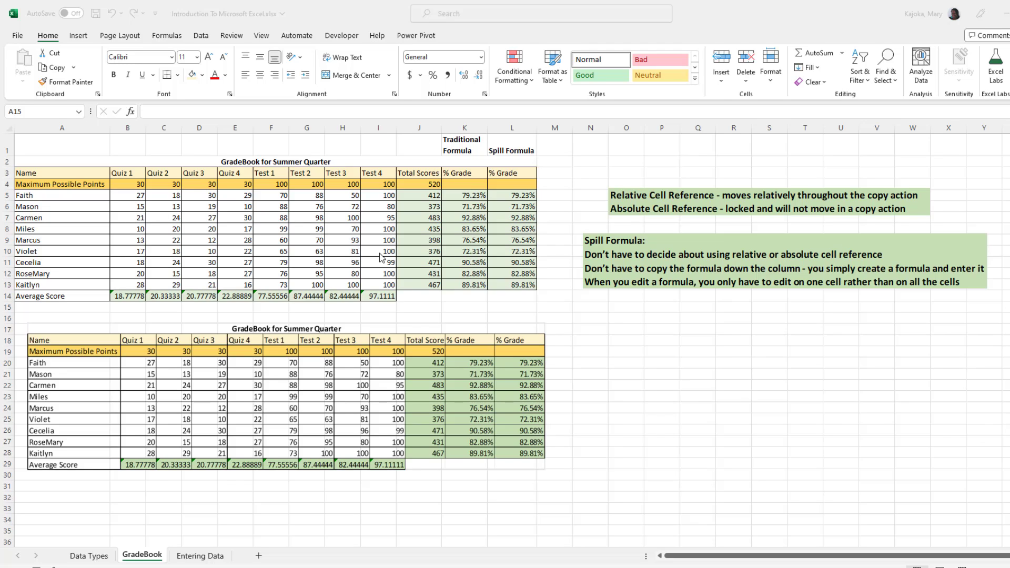
Save the workbook, and check the first two pages of the GradeBook sheet in the print preview
{"action": "left_click", "coordinate": [359, 239]}
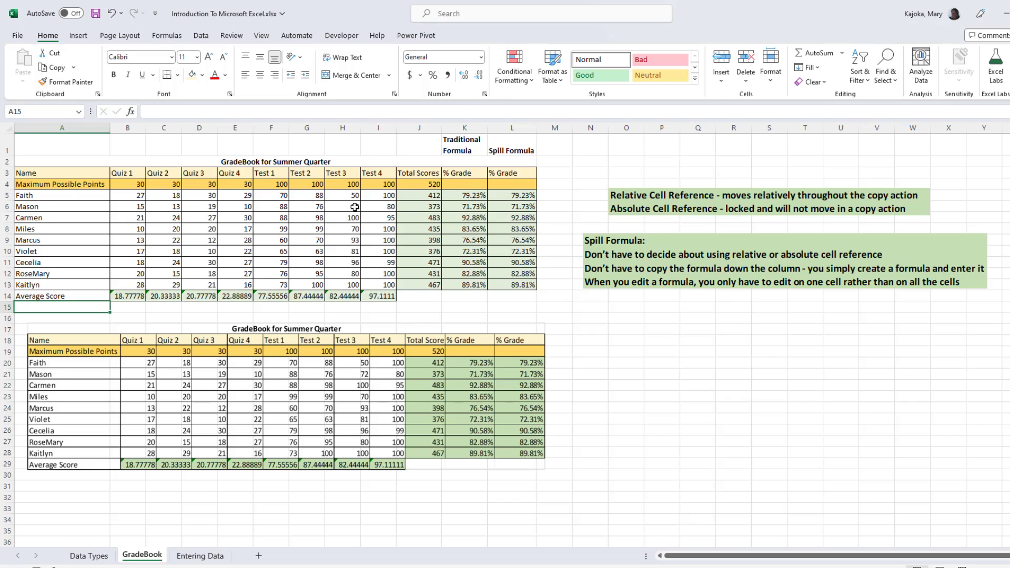
{"action": "key", "text": "ctrl+s"}
{"action": "key", "text": "ctrl+p"}
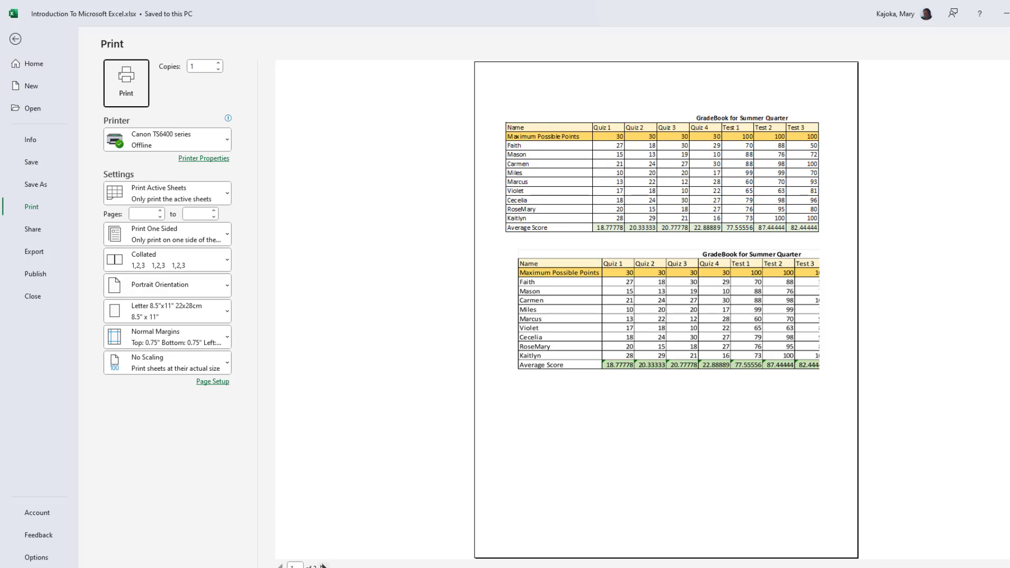
{"action": "left_click", "coordinate": [323, 566]}
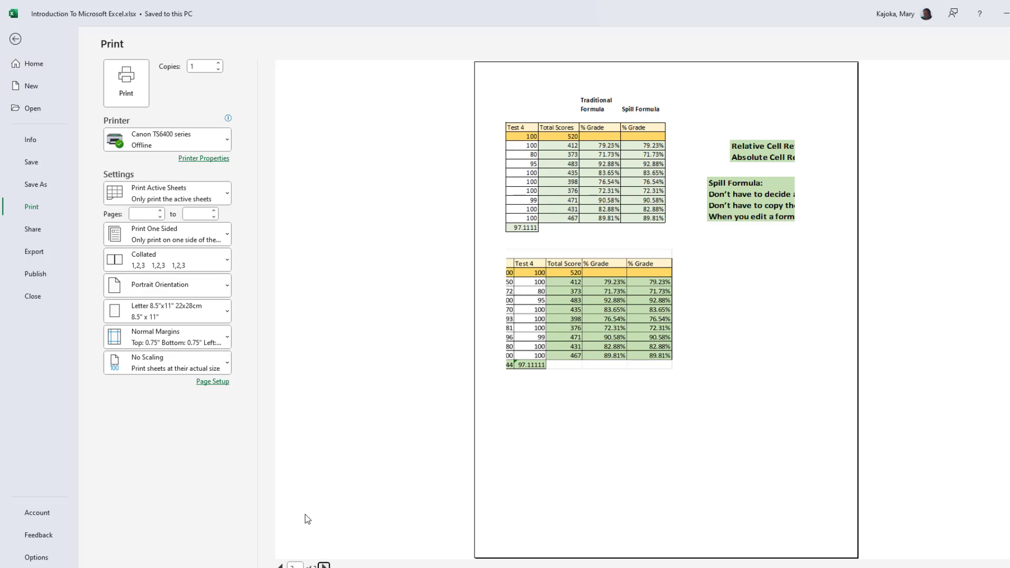
{"action": "key", "text": "Escape"}
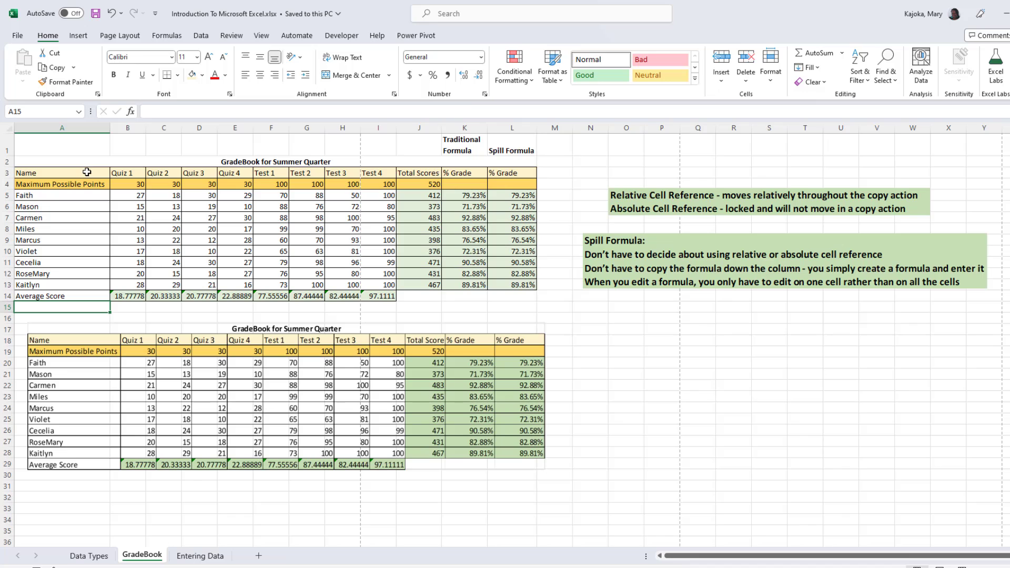
Set the upper gradebook range A1:L14 as the print area
{"action": "left_click_drag", "start_coordinate": [53, 147], "coordinate": [527, 300]}
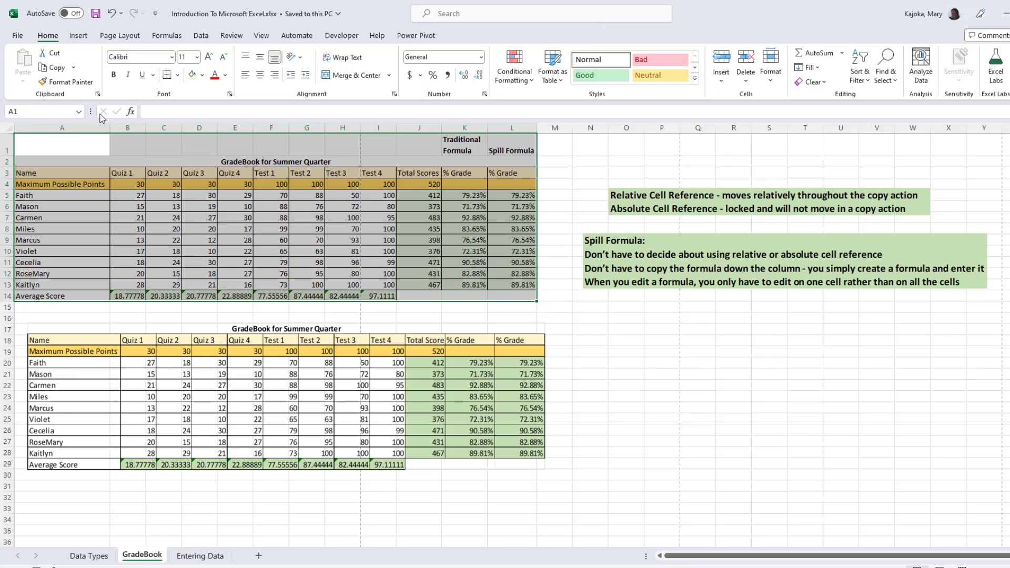
{"action": "left_click", "coordinate": [120, 37]}
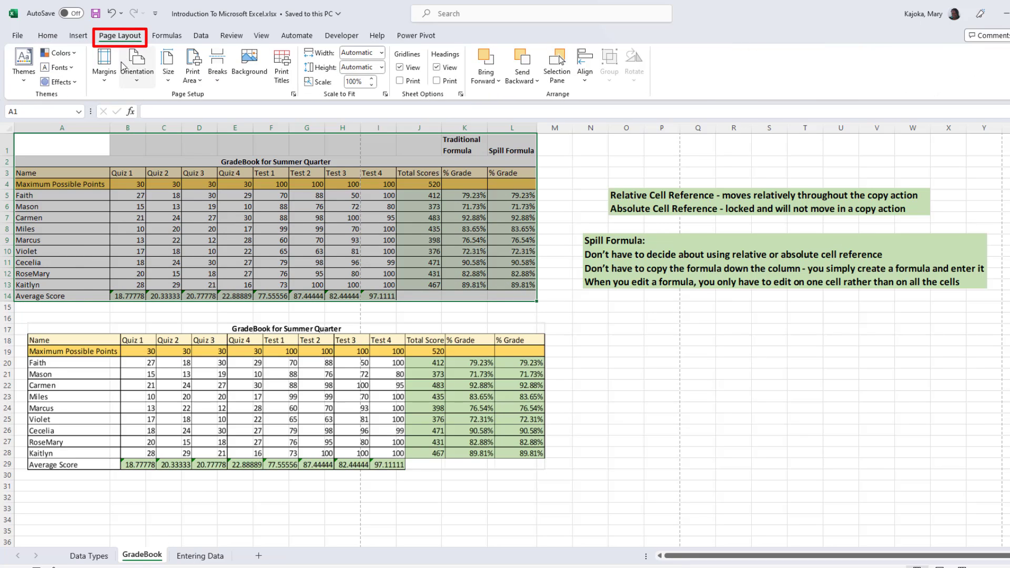
{"action": "left_click", "coordinate": [201, 83]}
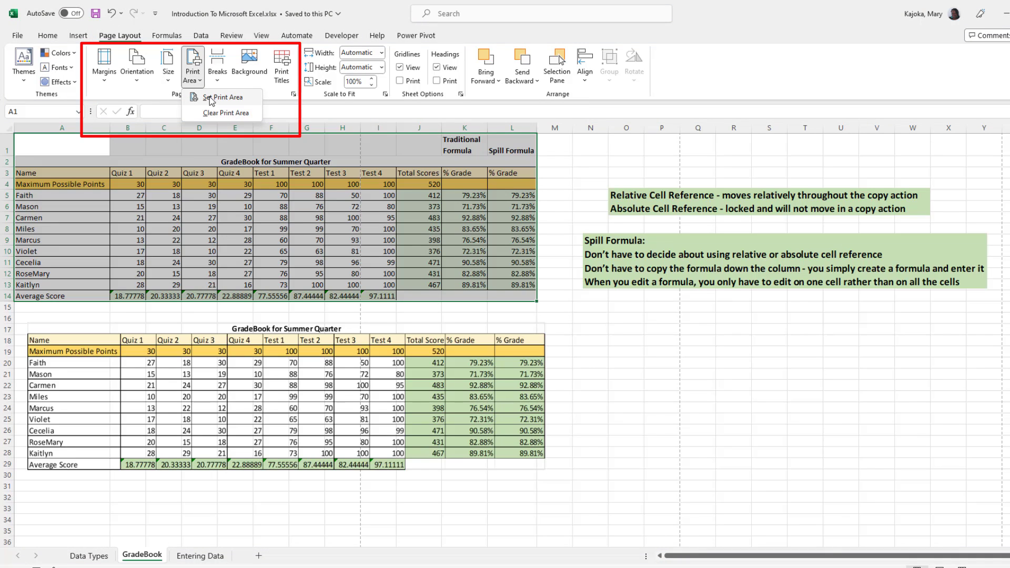
{"action": "left_click", "coordinate": [211, 99]}
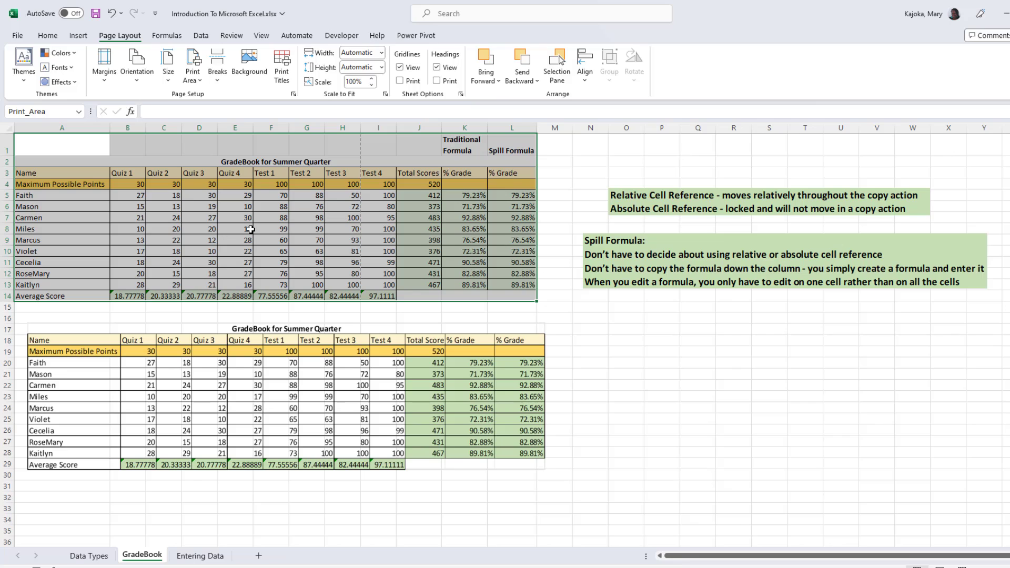
Preview both printed pages of the gradebook print area and return to the sheet
{"action": "key", "text": "ctrl+p"}
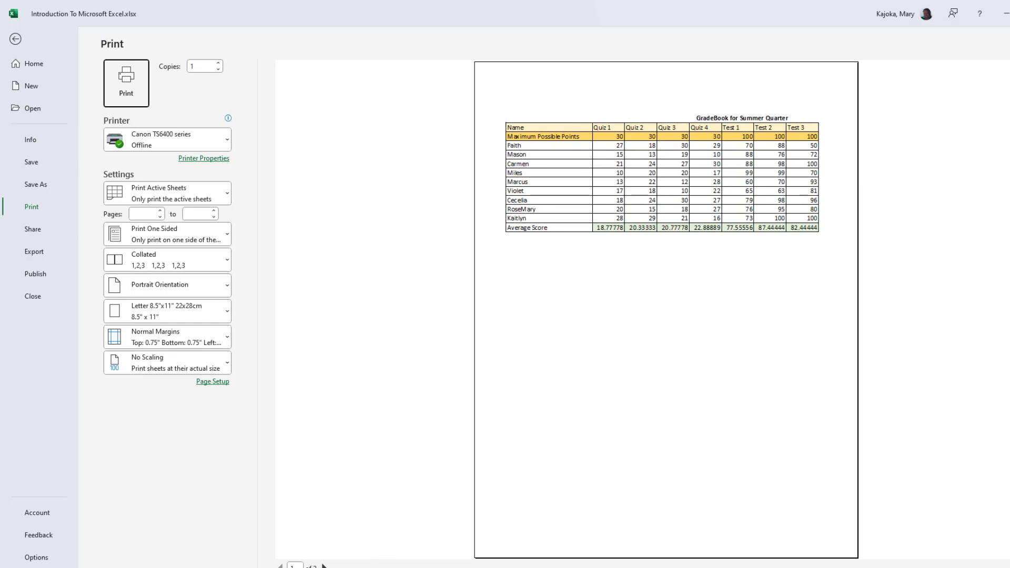
{"action": "left_click", "coordinate": [324, 566]}
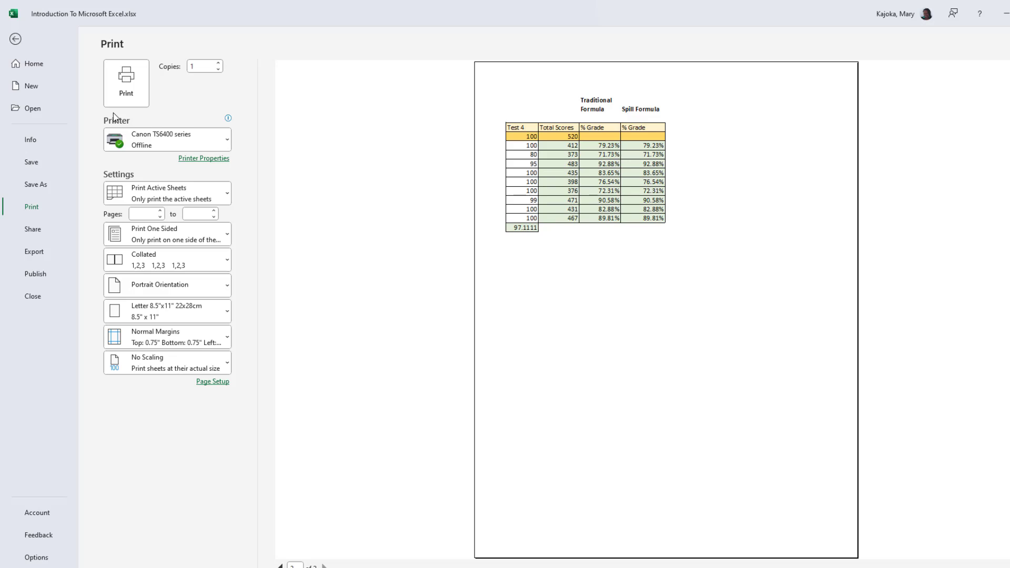
{"action": "key", "text": "Escape"}
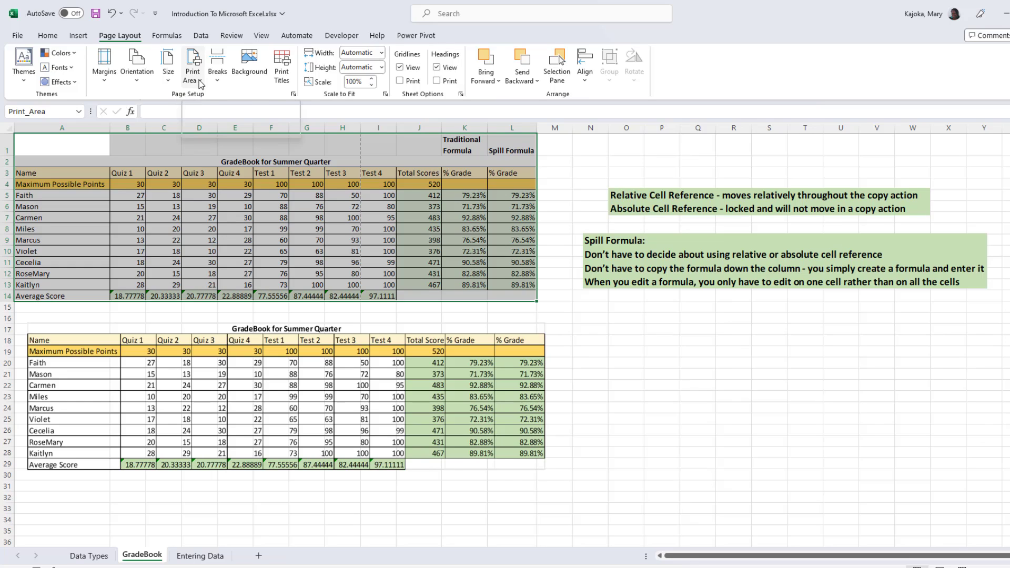
Clear the GradeBook sheet's print area, check the full sheet in the print preview and return to the sheet
{"action": "left_click", "coordinate": [200, 83]}
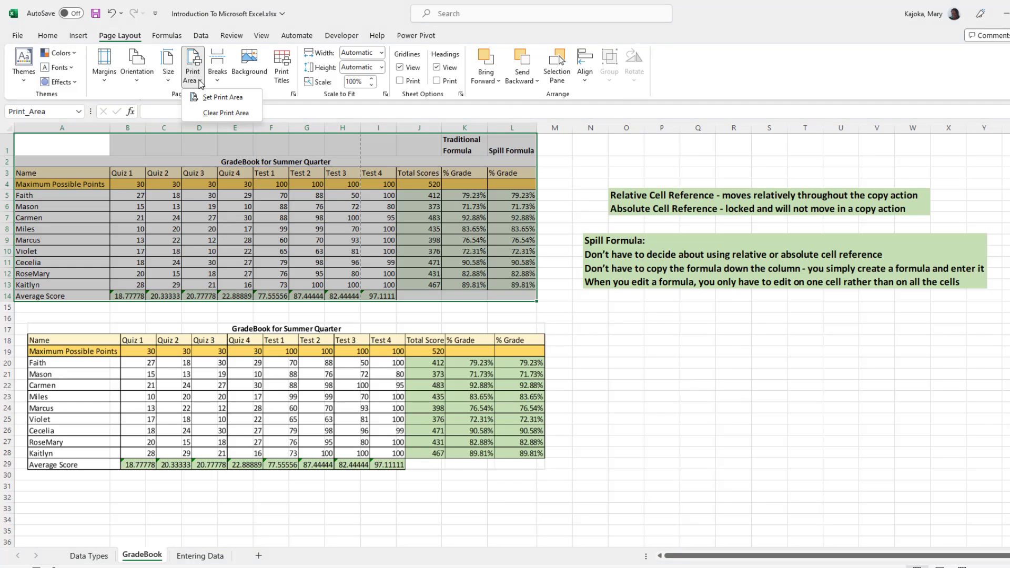
{"action": "left_click", "coordinate": [216, 115]}
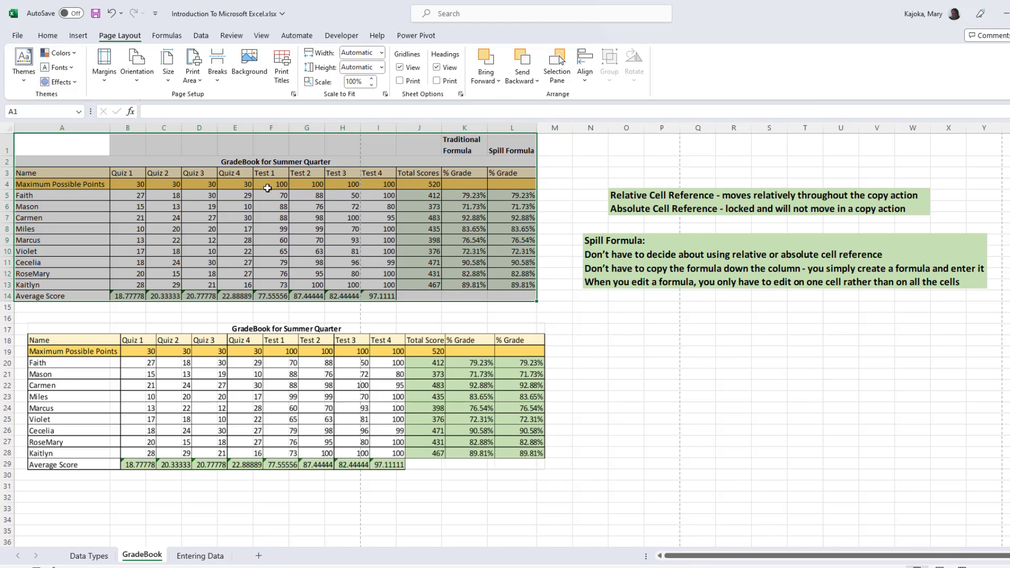
{"action": "key", "text": "ctrl+p"}
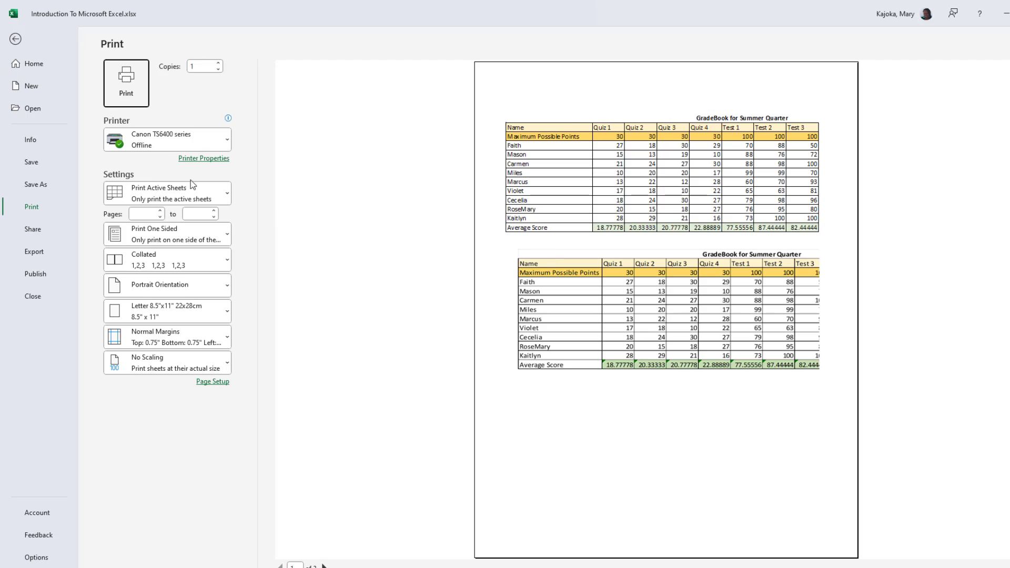
{"action": "key", "text": "Escape"}
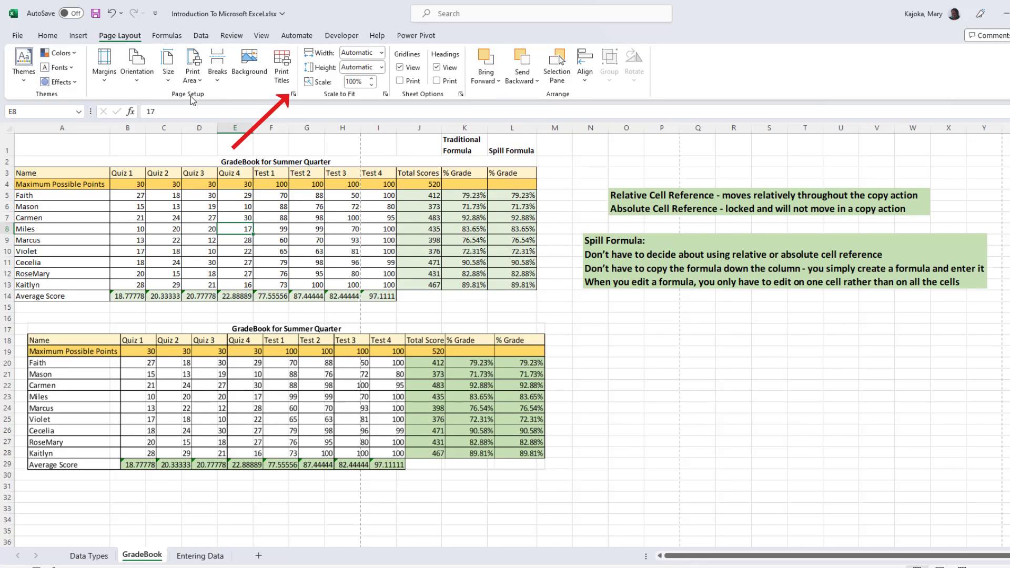
Set the GradeBook page orientation to Landscape in the Page Setup dialog
{"action": "left_click", "coordinate": [293, 95]}
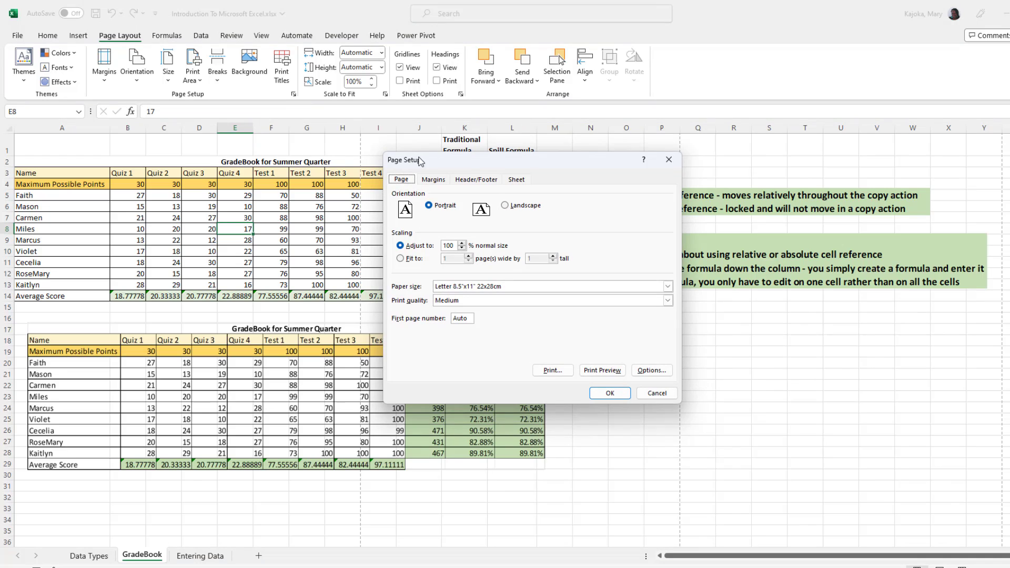
{"action": "left_click", "coordinate": [657, 393]}
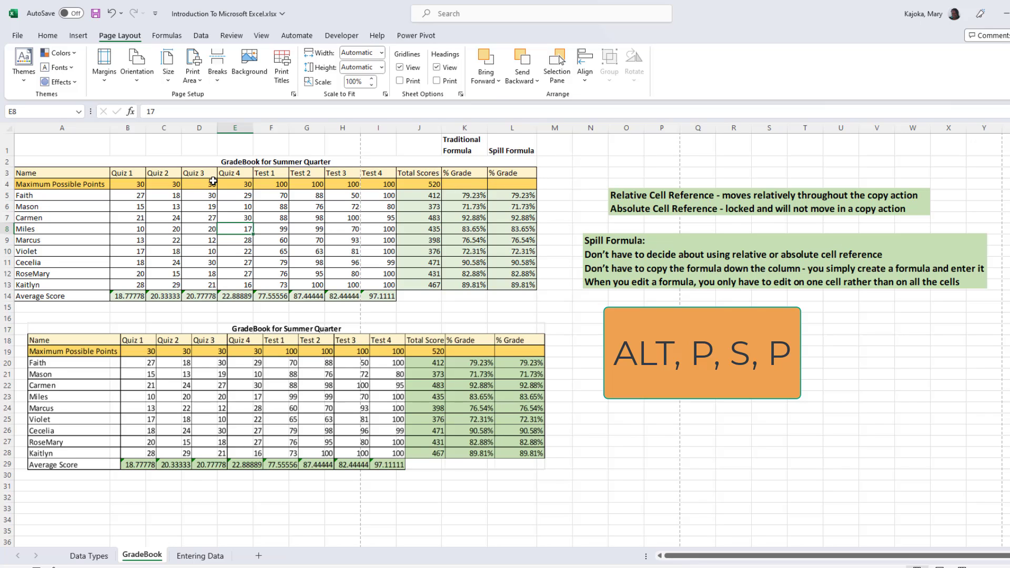
{"action": "key", "text": "alt"}
{"action": "key", "text": "p"}
{"action": "key", "text": "s"}
{"action": "key", "text": "p"}
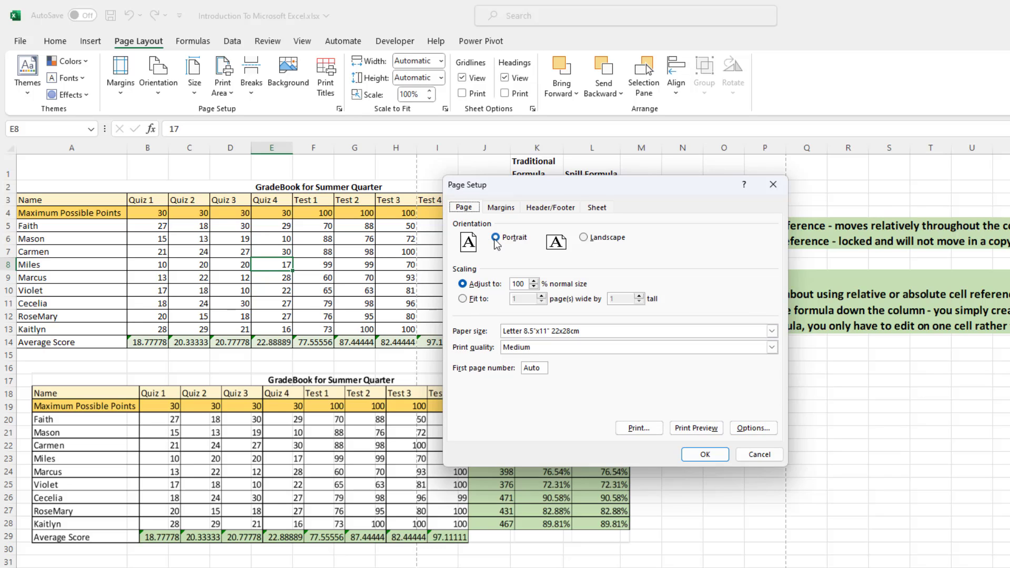
{"action": "left_click", "coordinate": [584, 239]}
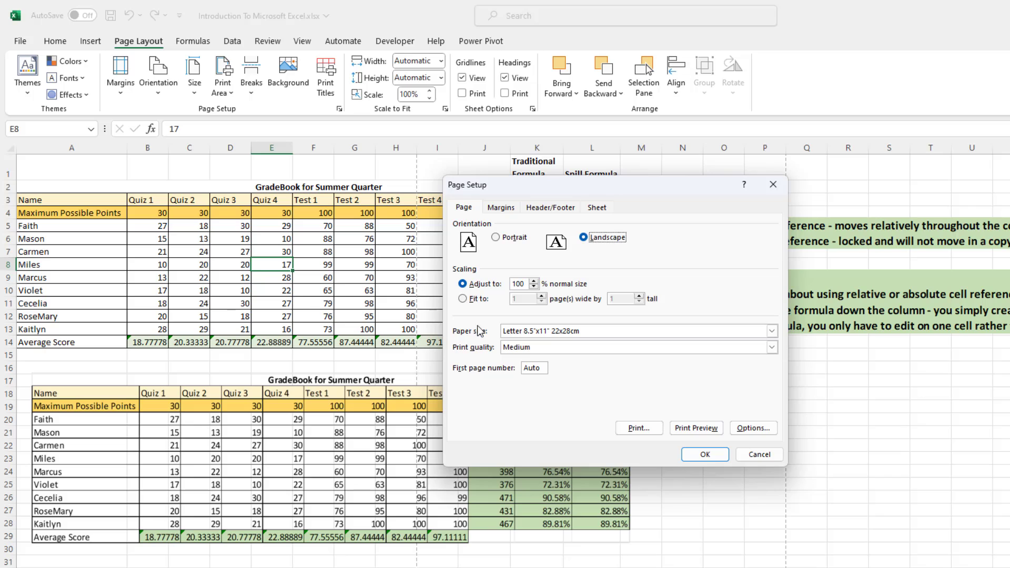
Create a custom footer with the file name on the left, the sheet name in the center and the date on the right
{"action": "left_click", "coordinate": [551, 210]}
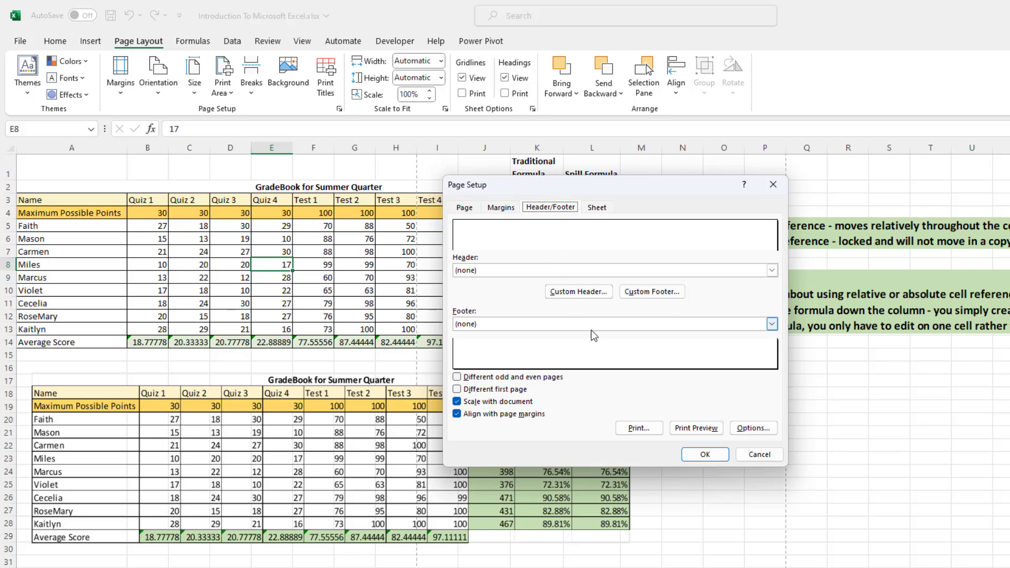
{"action": "left_click", "coordinate": [652, 292]}
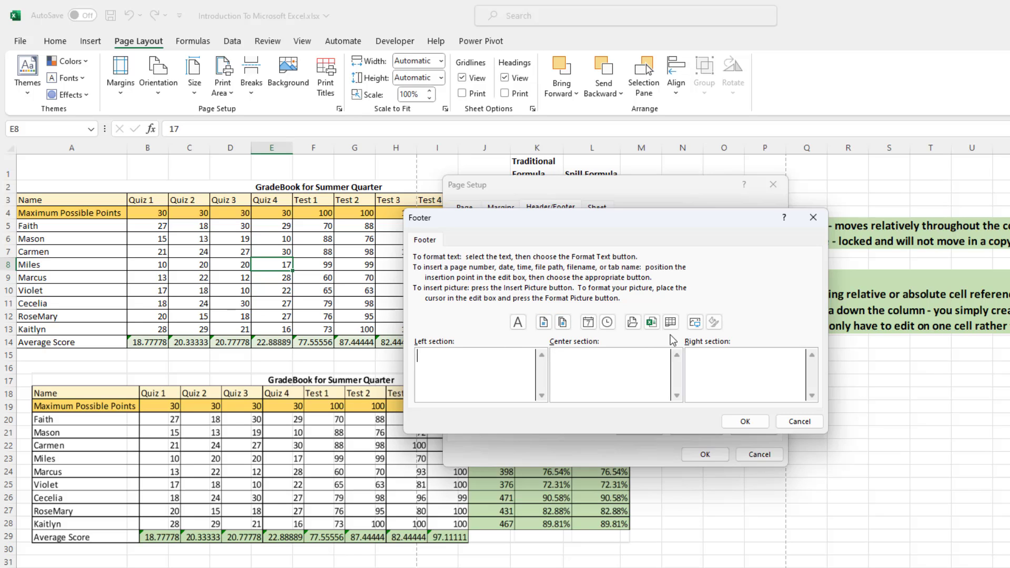
{"action": "left_click", "coordinate": [652, 324]}
{"action": "left_click", "coordinate": [671, 323]}
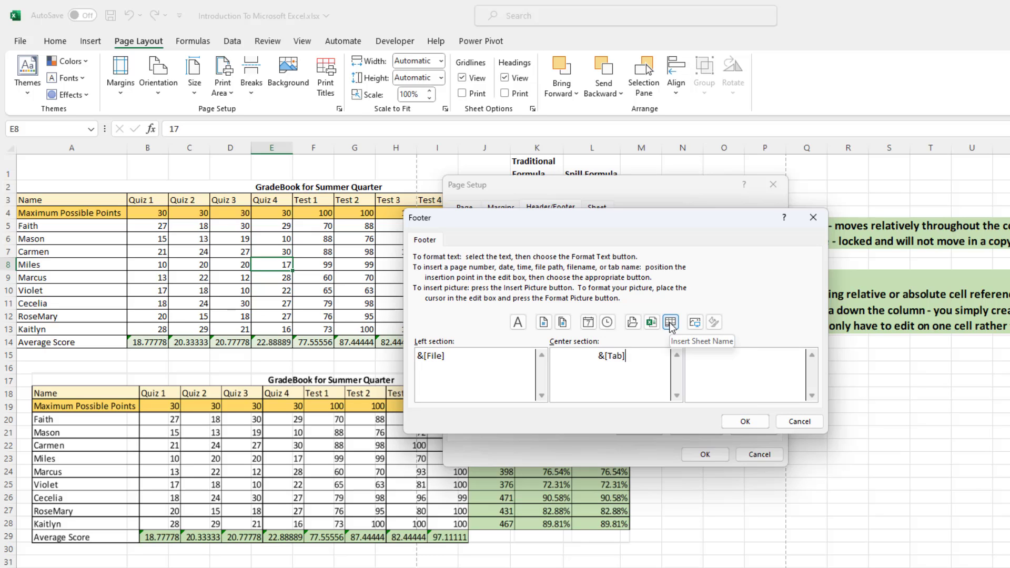
{"action": "left_click", "coordinate": [725, 356]}
{"action": "left_click", "coordinate": [589, 323]}
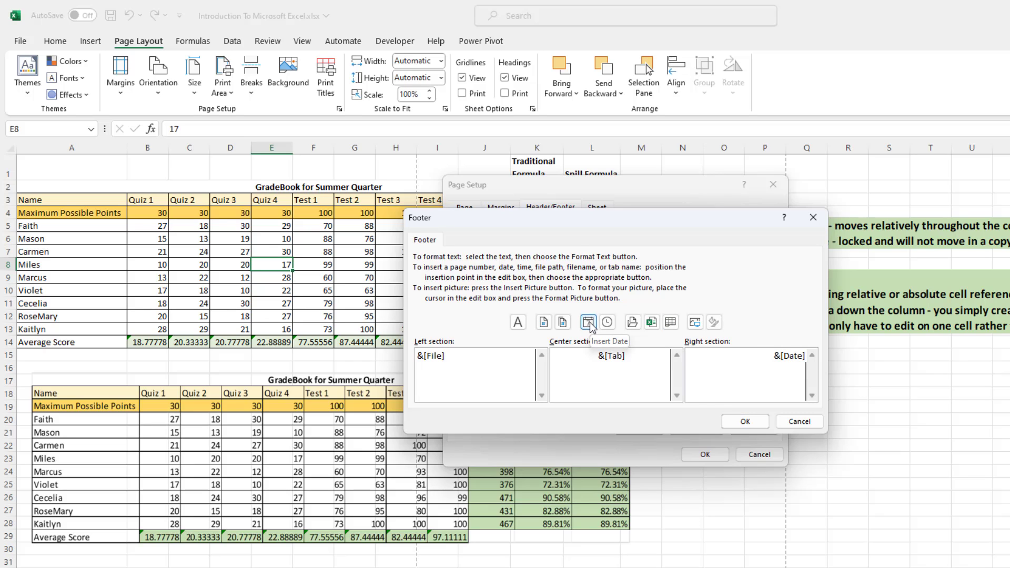
{"action": "left_click", "coordinate": [746, 422]}
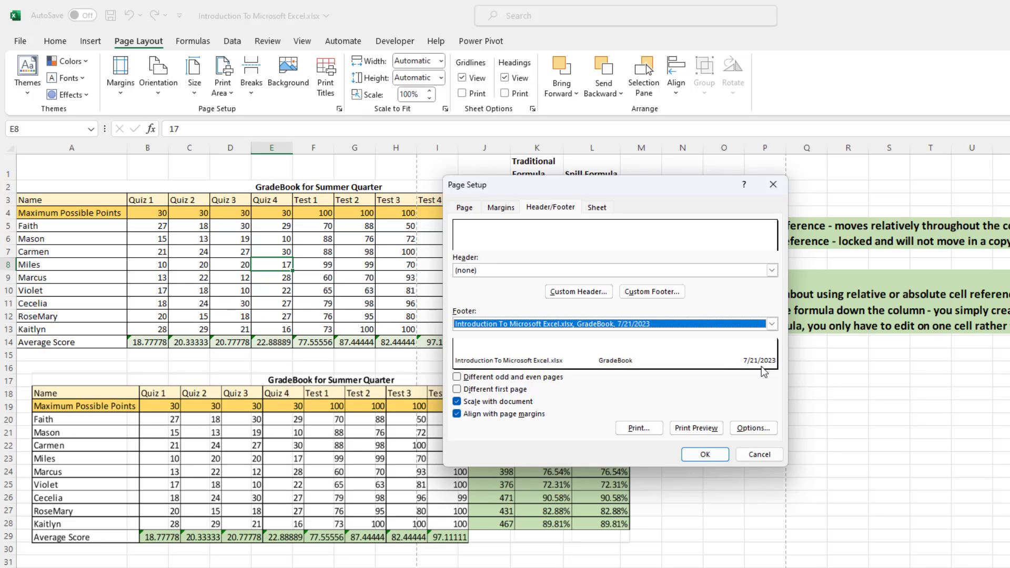
Set the print area to A1:L14 in Page Setup and preview both landscape pages
{"action": "left_click", "coordinate": [598, 209]}
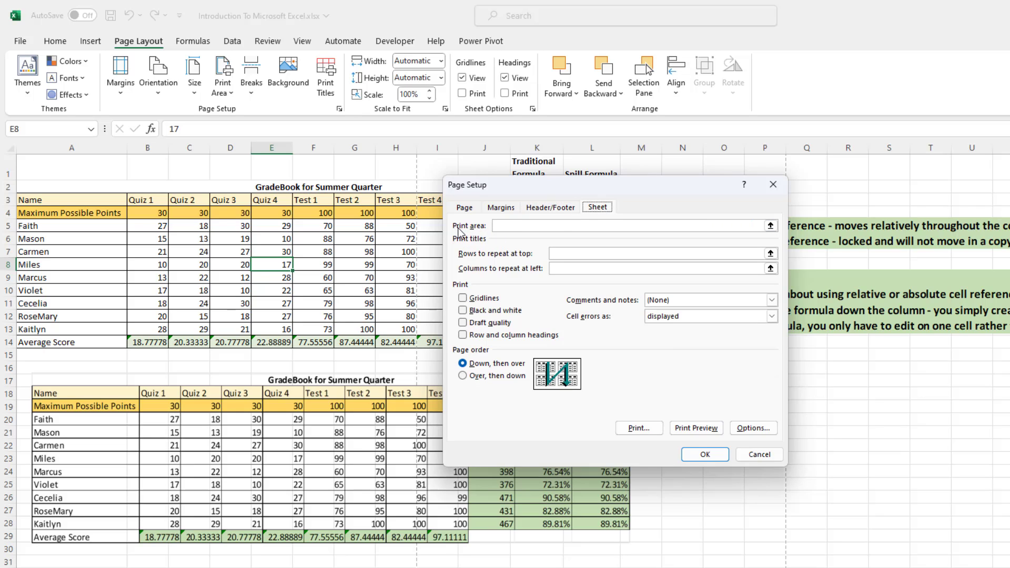
{"action": "left_click", "coordinate": [501, 225]}
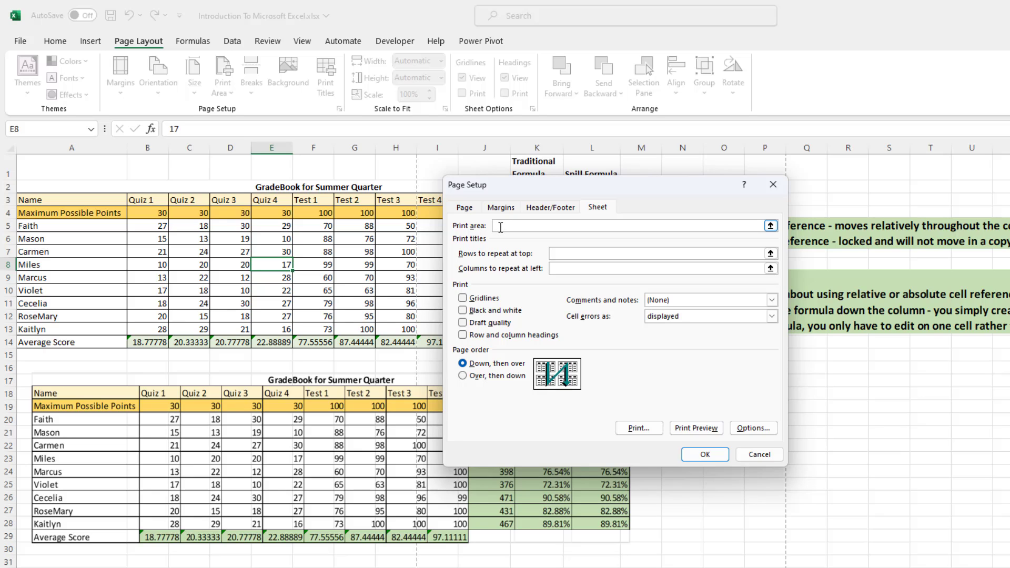
{"action": "left_click", "coordinate": [55, 167]}
{"action": "left_click_drag", "start_coordinate": [55, 166], "coordinate": [596, 339]}
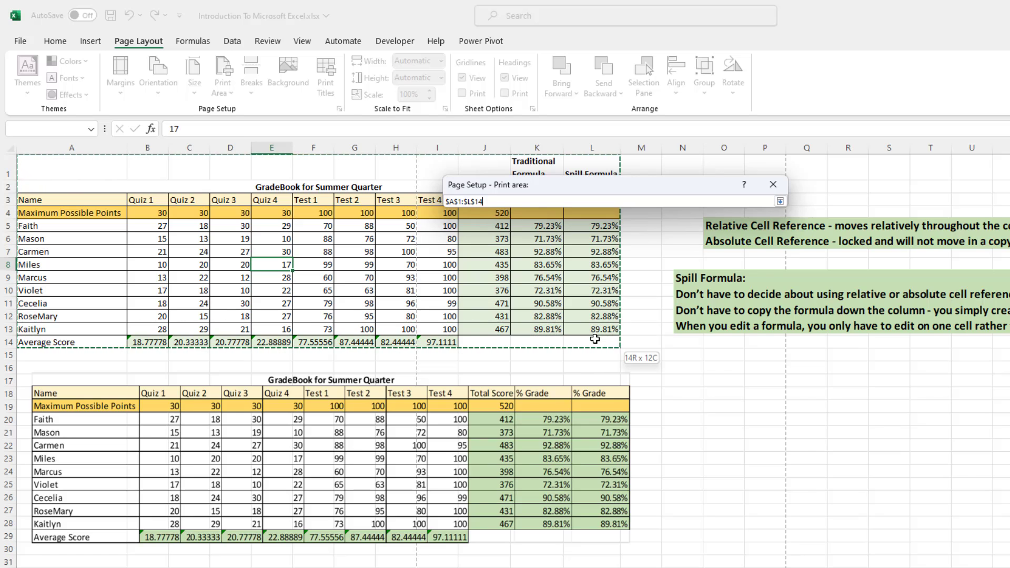
{"action": "key", "text": "Return"}
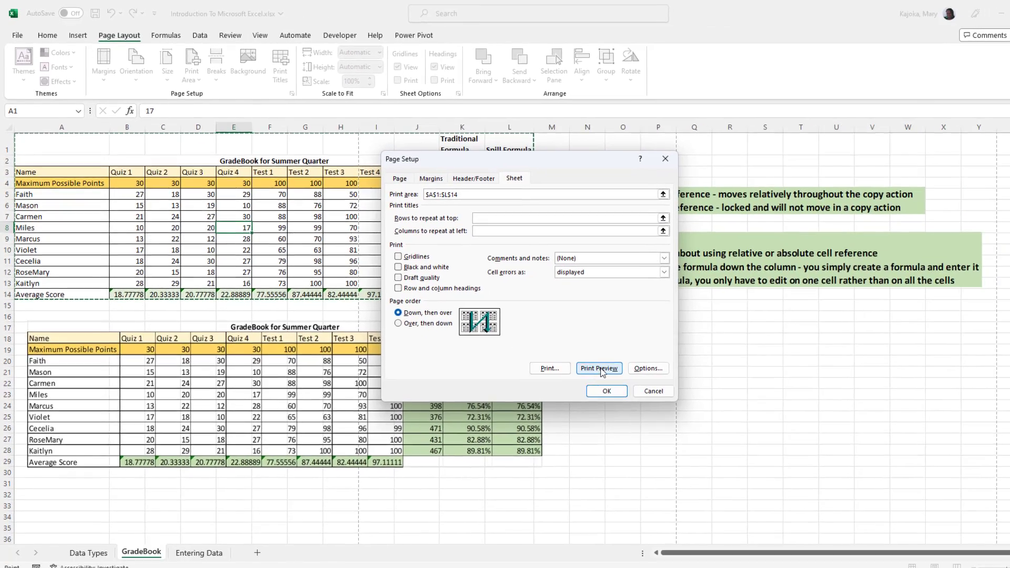
{"action": "left_click", "coordinate": [674, 414]}
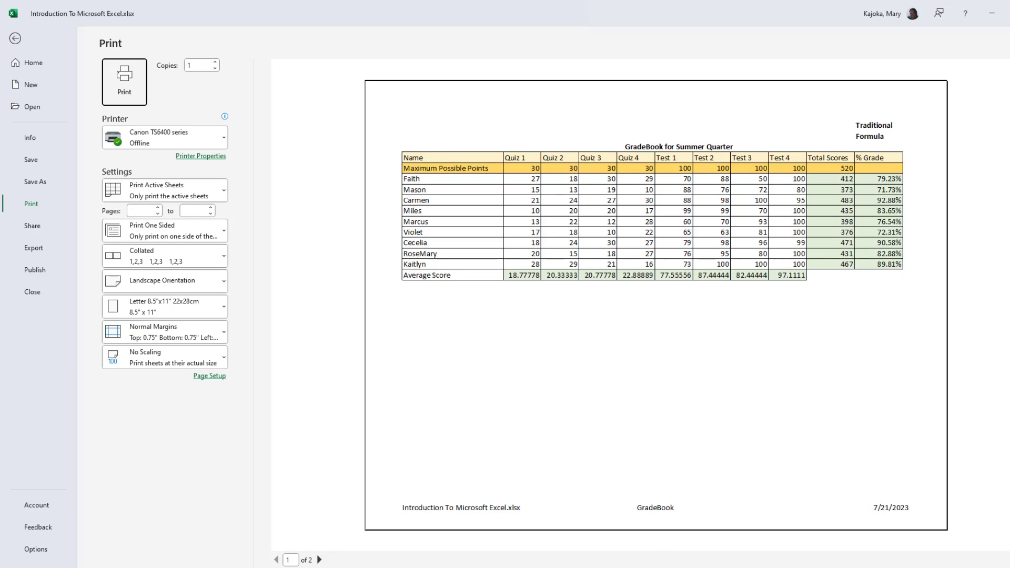
{"action": "left_click", "coordinate": [319, 560]}
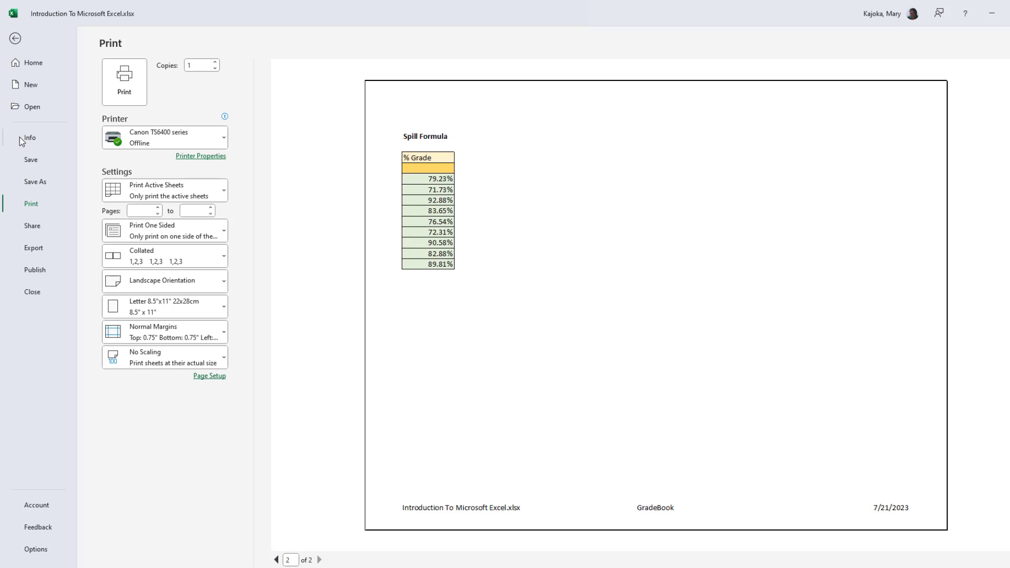
Set the left page margin to 0.2 and narrow the right margin so the gradebook fits on one page, and return to the sheet
{"action": "left_click", "coordinate": [213, 377]}
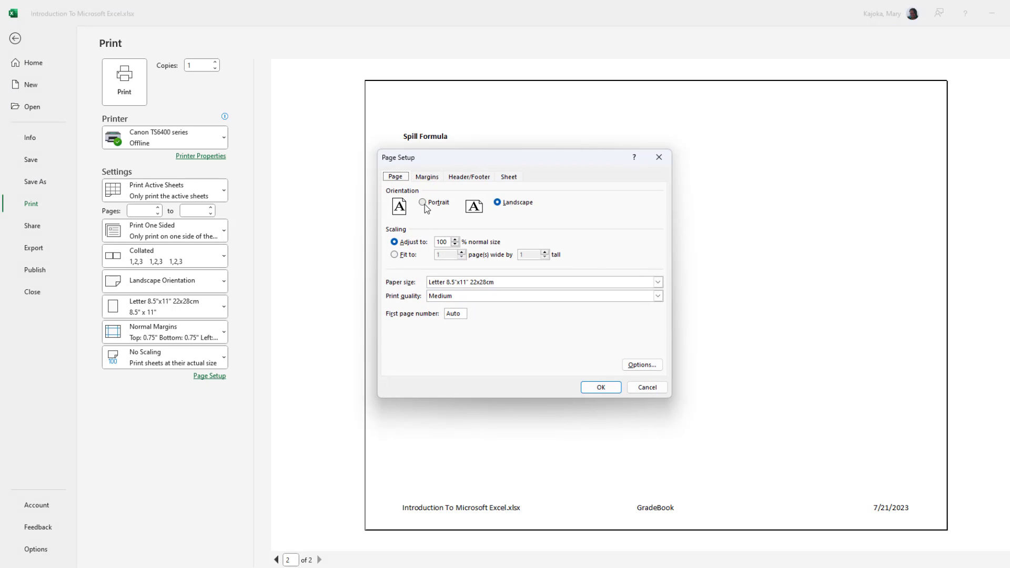
{"action": "left_click", "coordinate": [429, 178]}
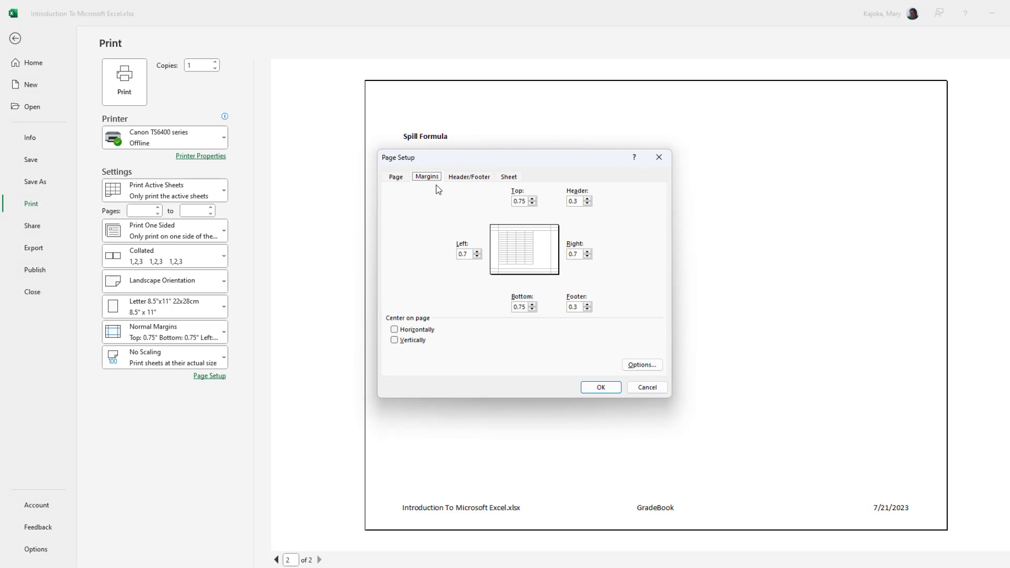
{"action": "left_click", "coordinate": [477, 256]}
{"action": "left_click", "coordinate": [478, 256]}
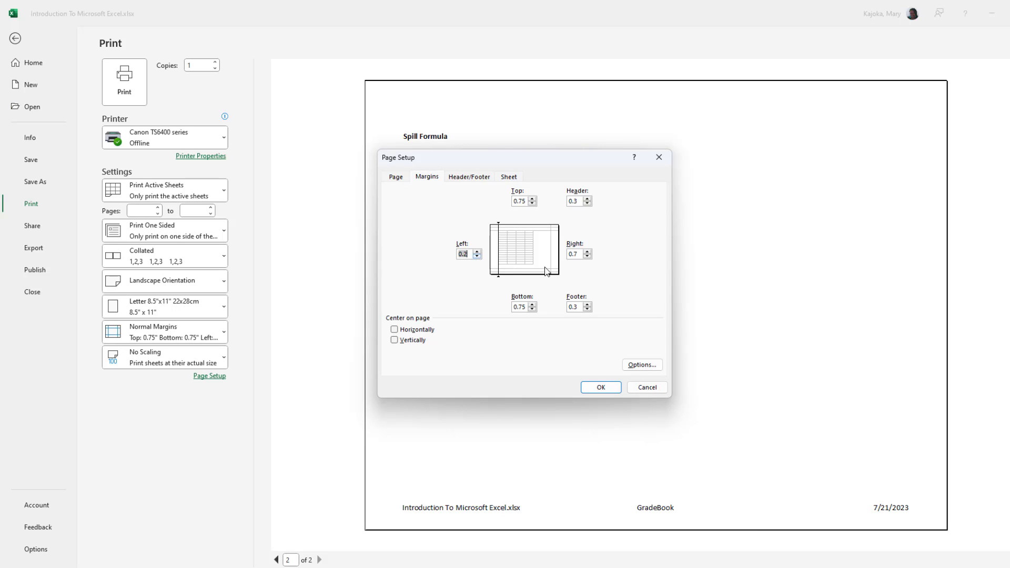
{"action": "left_click", "coordinate": [588, 257]}
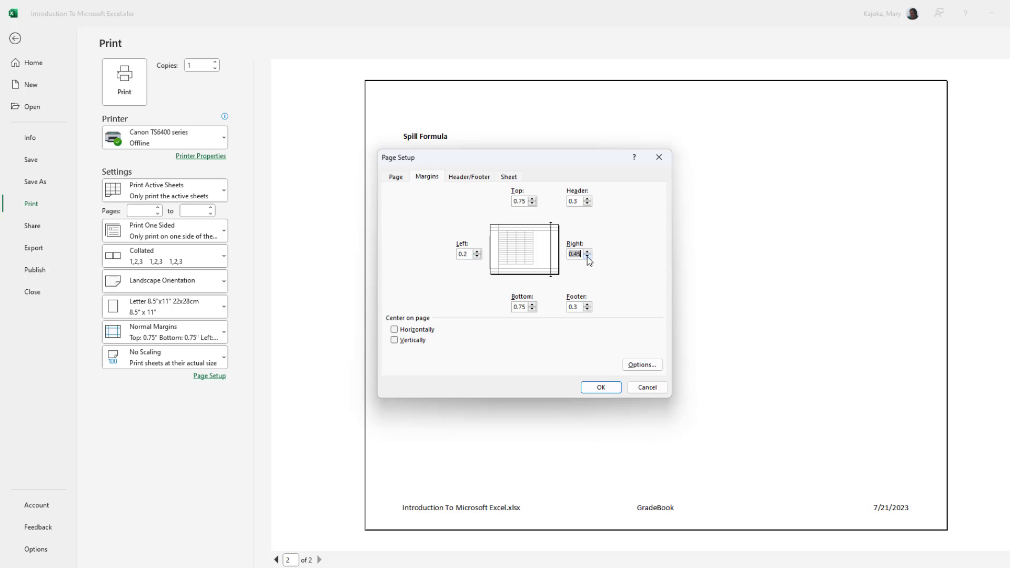
{"action": "left_click", "coordinate": [601, 388]}
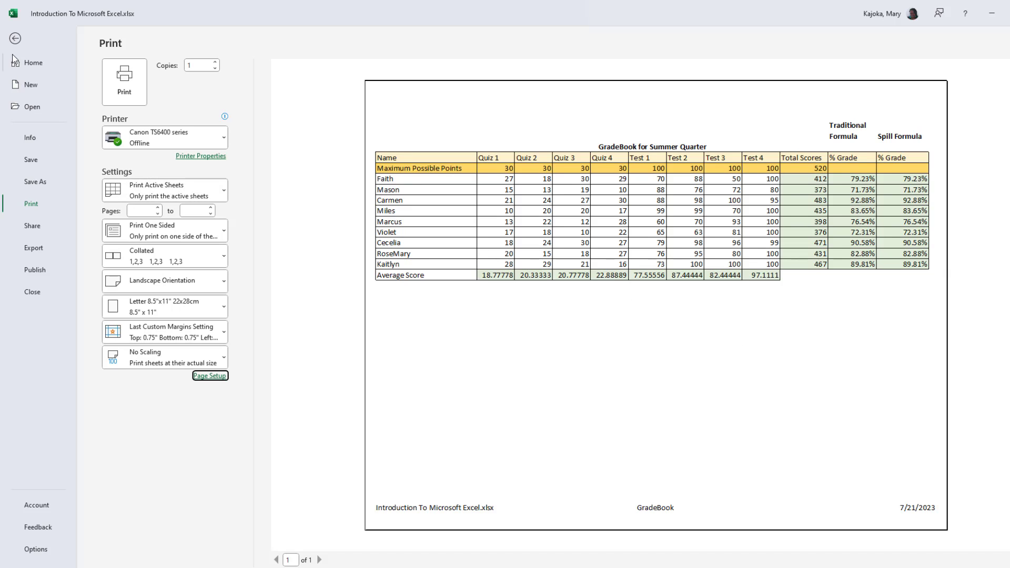
{"action": "key", "text": "Escape"}
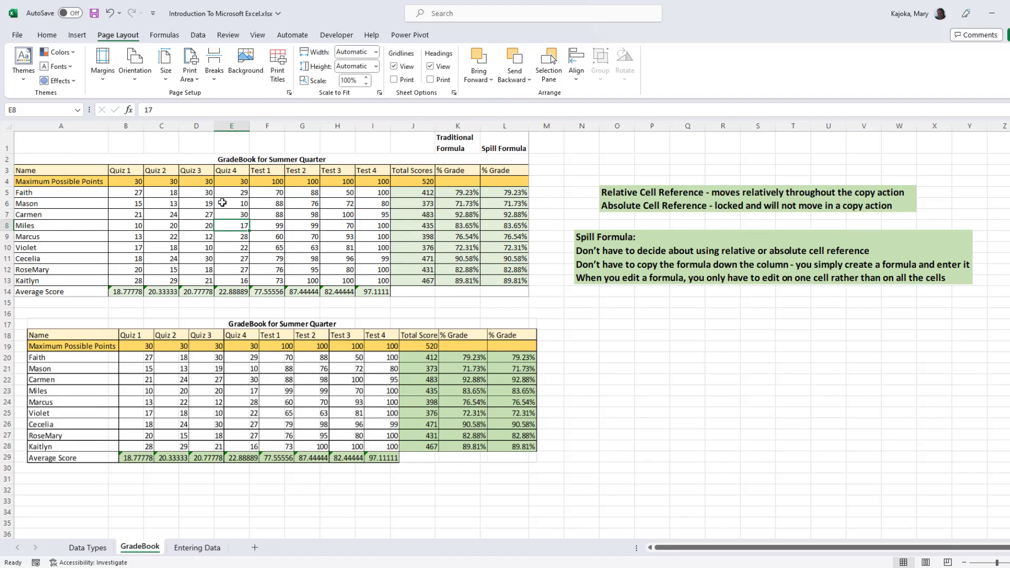
Move the gradebook picture below the table down about two rows, placing its title in row 19
{"action": "left_click", "coordinate": [71, 330]}
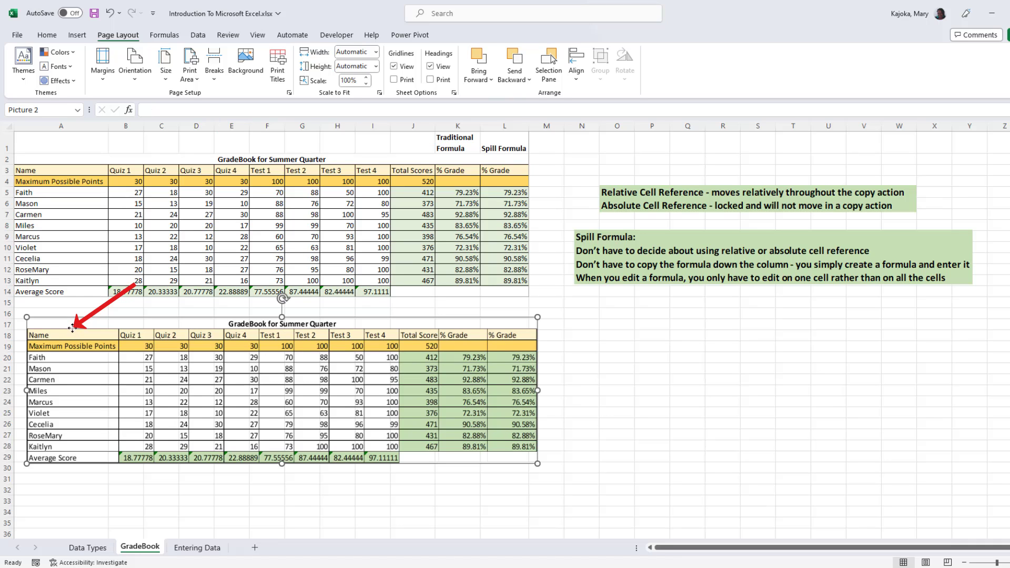
{"action": "left_click_drag", "start_coordinate": [72, 329], "coordinate": [82, 352]}
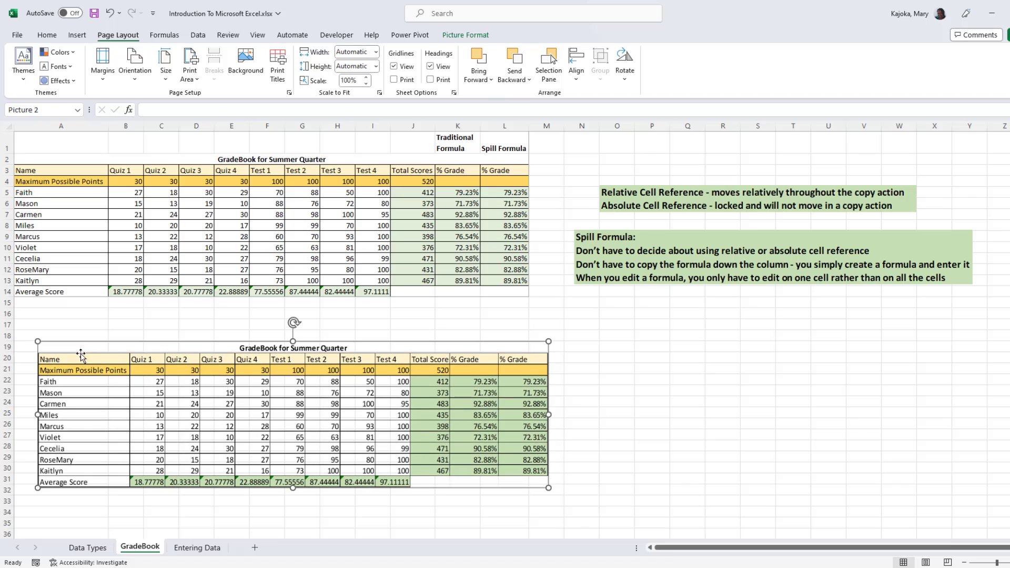
Try moving the total score formula from J13 to J15, and undo the move
{"action": "left_click", "coordinate": [421, 280]}
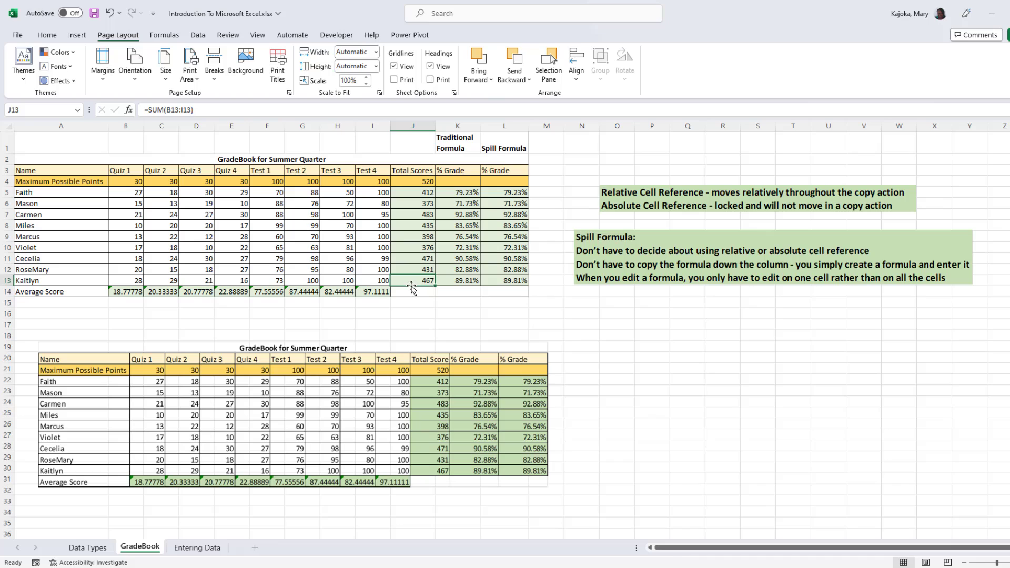
{"action": "left_click_drag", "start_coordinate": [412, 287], "coordinate": [429, 310]}
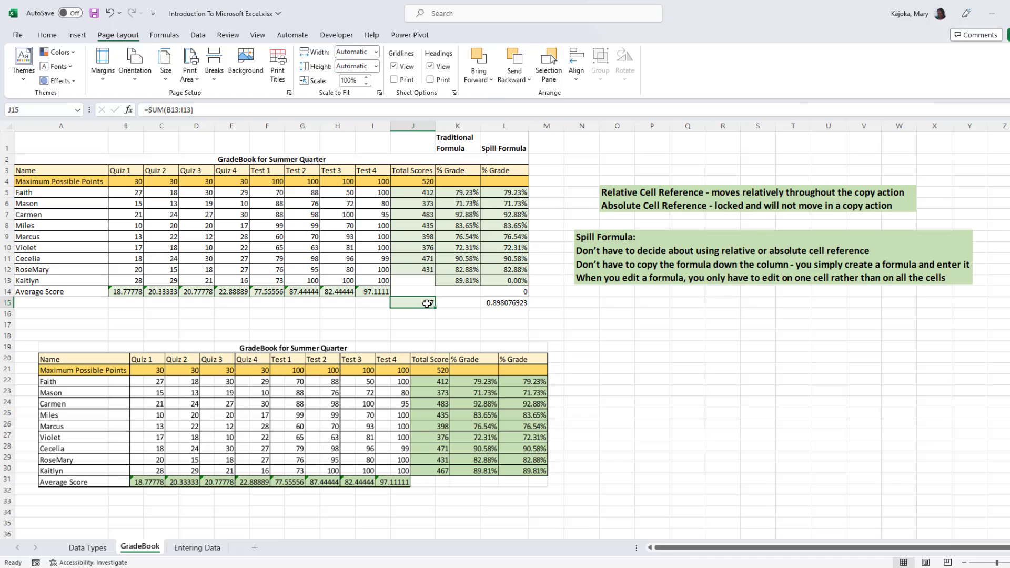
{"action": "key", "text": "ctrl+z"}
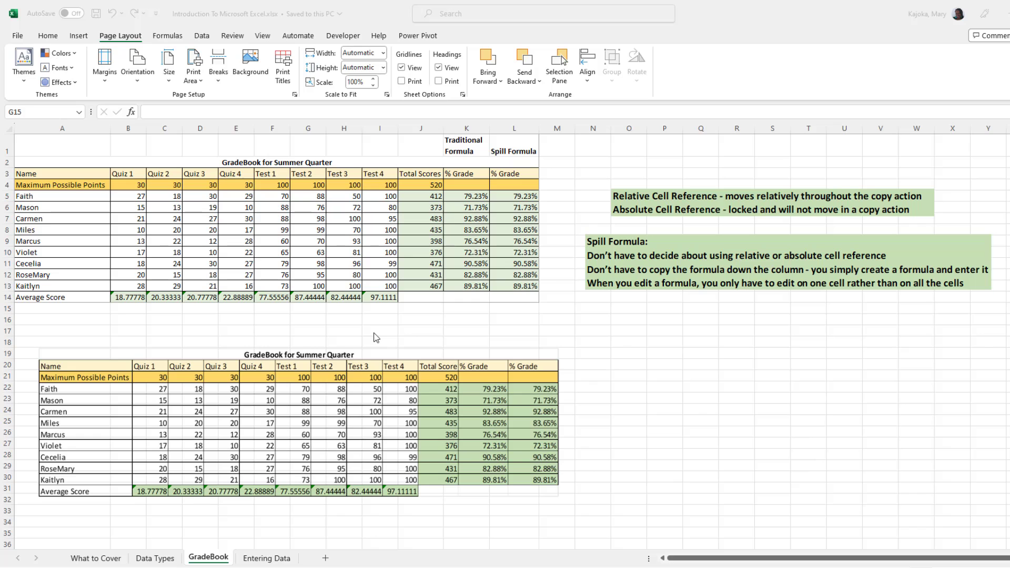
Go to the What to Cover sheet to review the list of introductory Excel topics
{"action": "left_click", "coordinate": [91, 561]}
{"action": "left_click", "coordinate": [91, 560]}
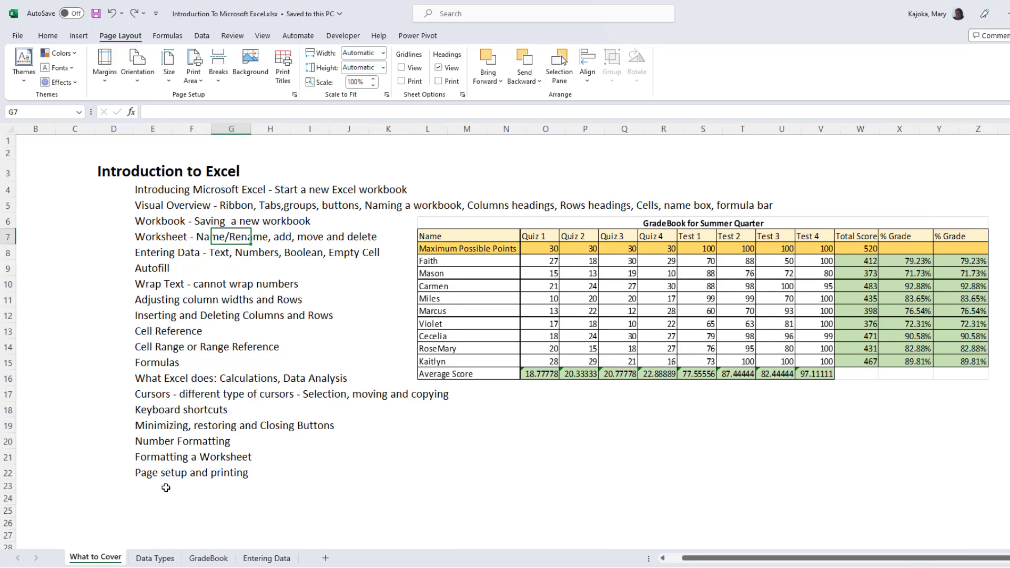